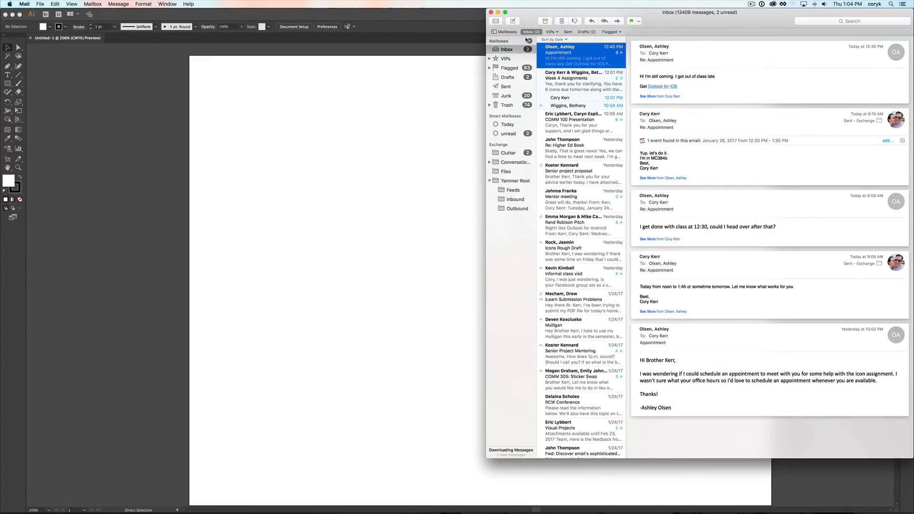
# Open the newest e-mail, with subject Dog, and place its sketch photo in the Illustrator document, viewing the whole image.
pyautogui.click(577, 59)
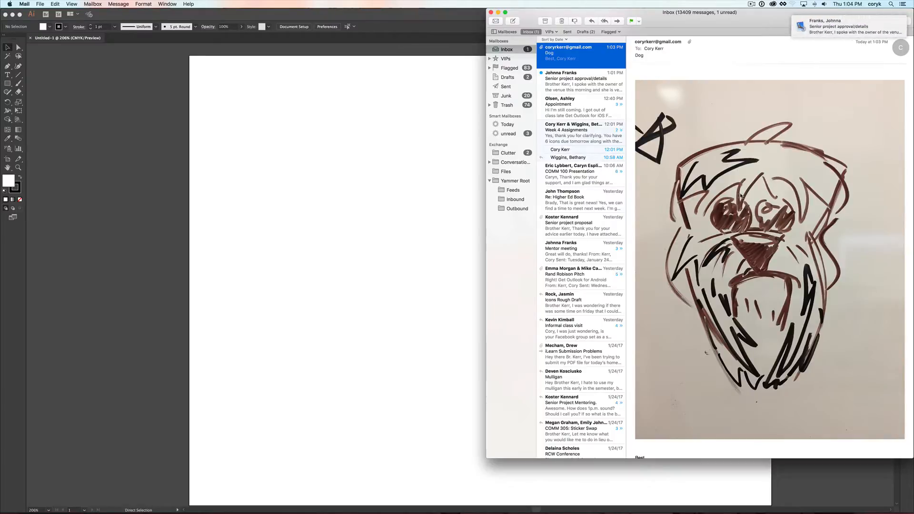
pyautogui.moveTo(741, 195); pyautogui.dragTo(322, 259)
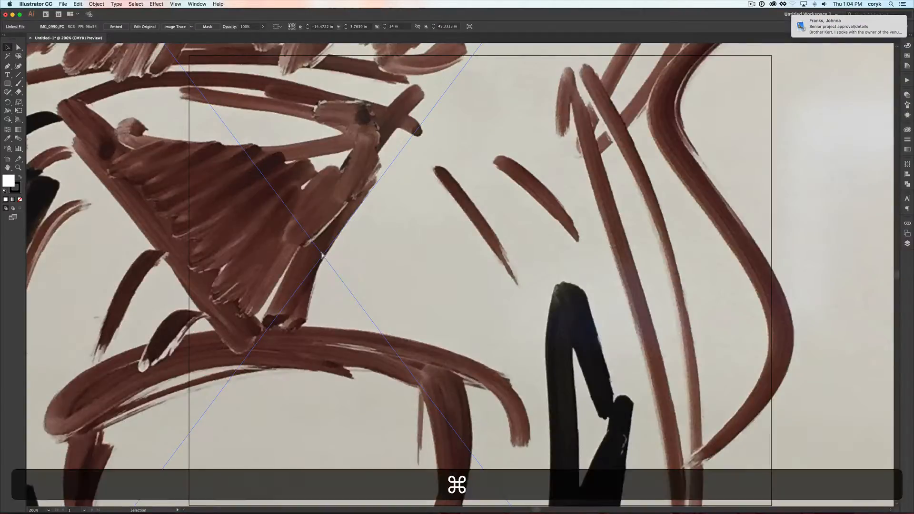
pyautogui.press('super+0')
pyautogui.press('super+minus')
pyautogui.press('super+minus')
pyautogui.press('super+minus')
pyautogui.press('super+minus')
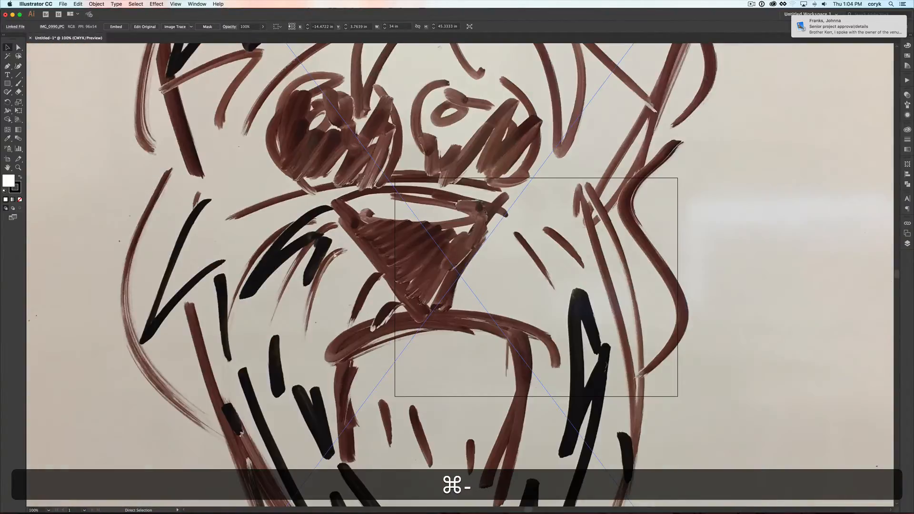
pyautogui.press('super+minus')
pyautogui.press('super+minus')
pyautogui.press('super+minus')
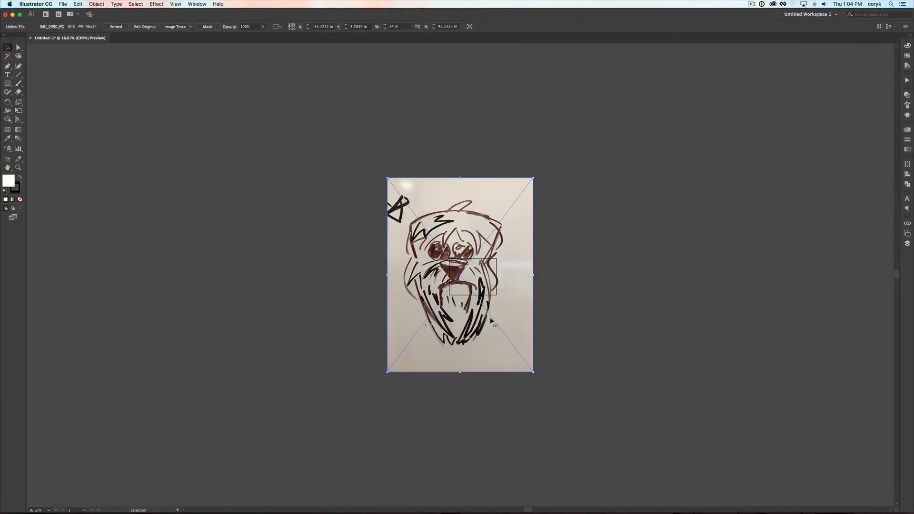
# Crop the sketch photo with a clipping mask made from a rectangle drawn around the dog's head.
pyautogui.press('m')
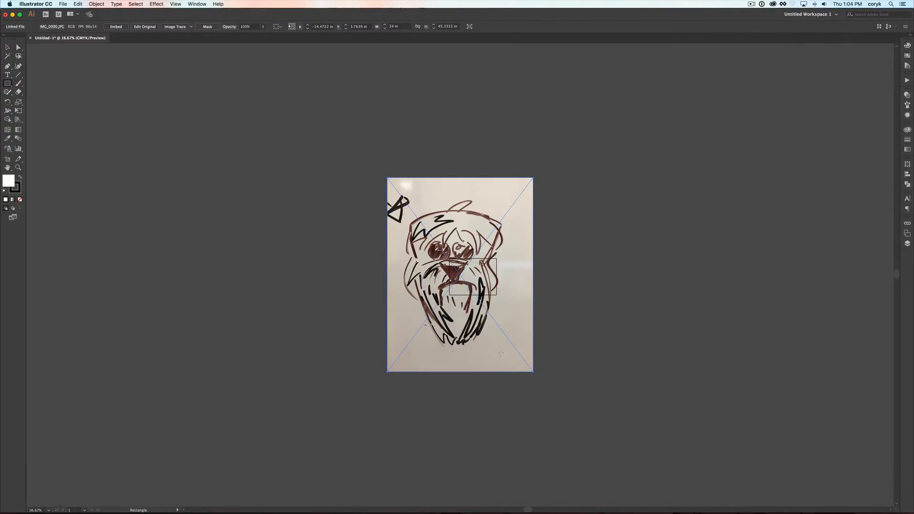
pyautogui.moveTo(503, 354); pyautogui.dragTo(399, 195)
pyautogui.press('v')
pyautogui.moveTo(550, 221); pyautogui.dragTo(428, 285)
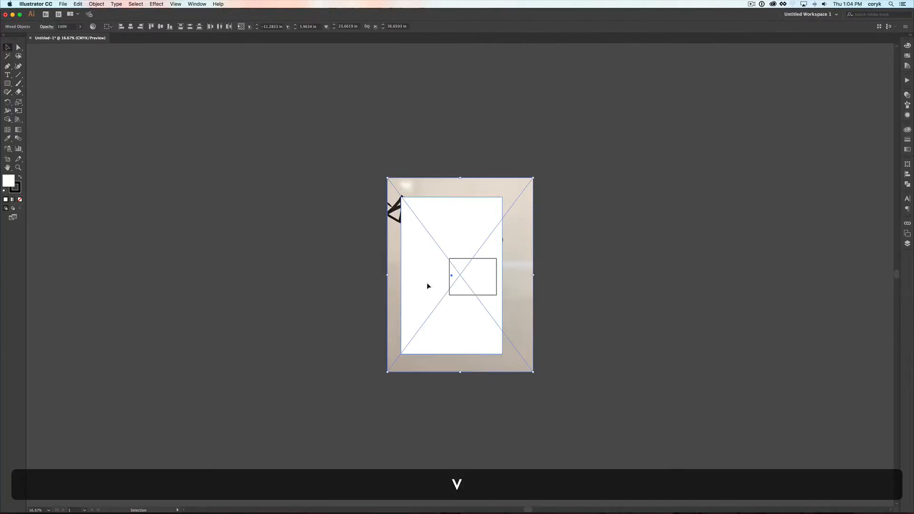
pyautogui.press('super+7')
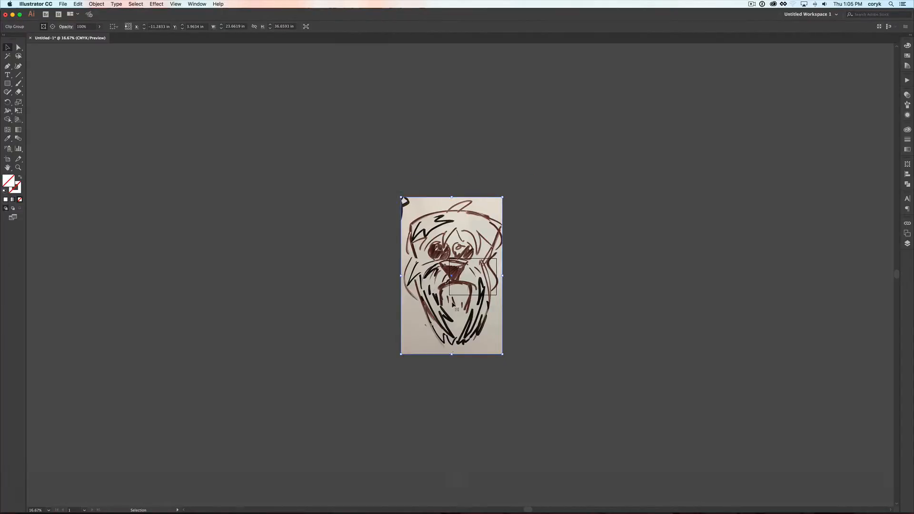
# Scale the cropped sketch to about 5.42 × 8.39 in and center it on the artboard.
pyautogui.moveTo(498, 355); pyautogui.dragTo(499, 295)
pyautogui.press('z')
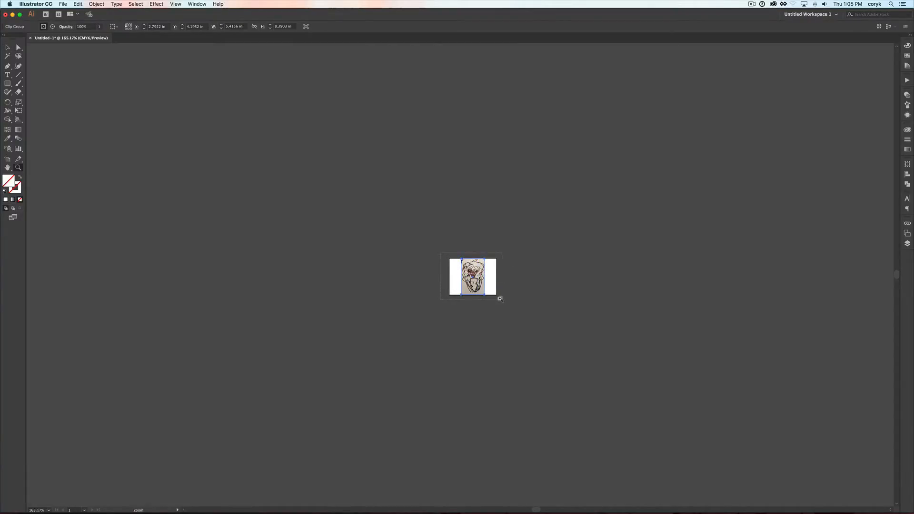
pyautogui.press('super')
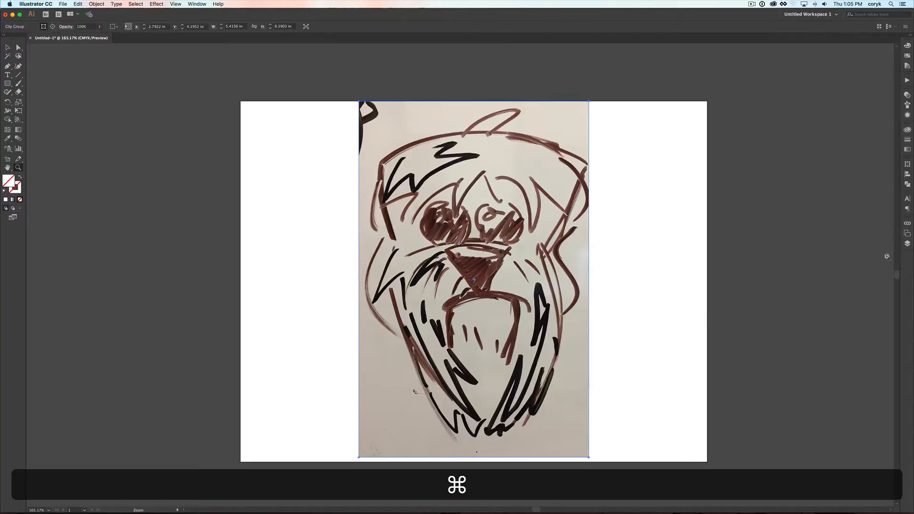
# Add a new layer above the layer that holds the sketch.
pyautogui.click(908, 244)
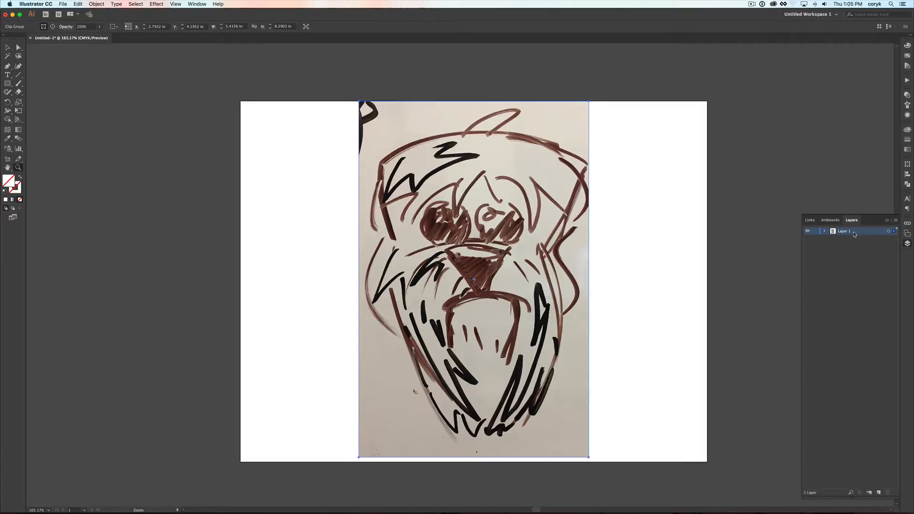
pyautogui.click(880, 492)
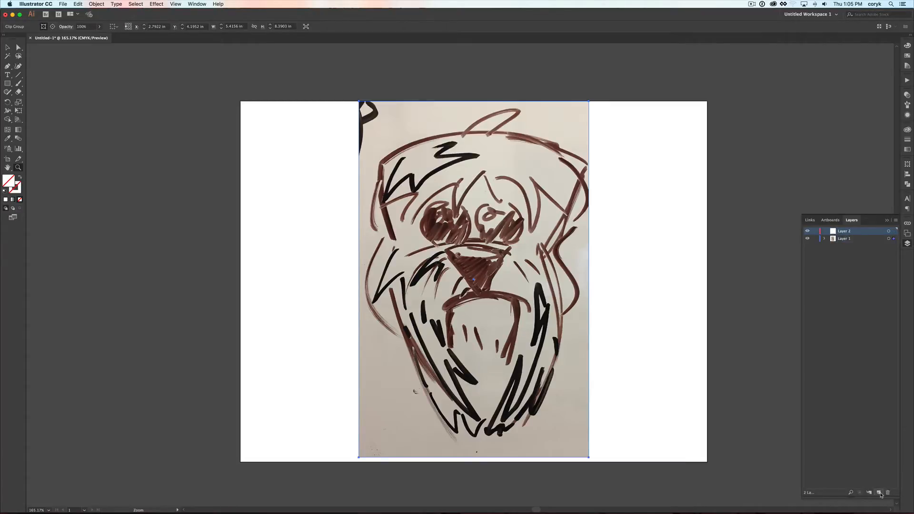
# Rename Layer 1 as "sketch" and lock it.
pyautogui.doubleClick(846, 239)
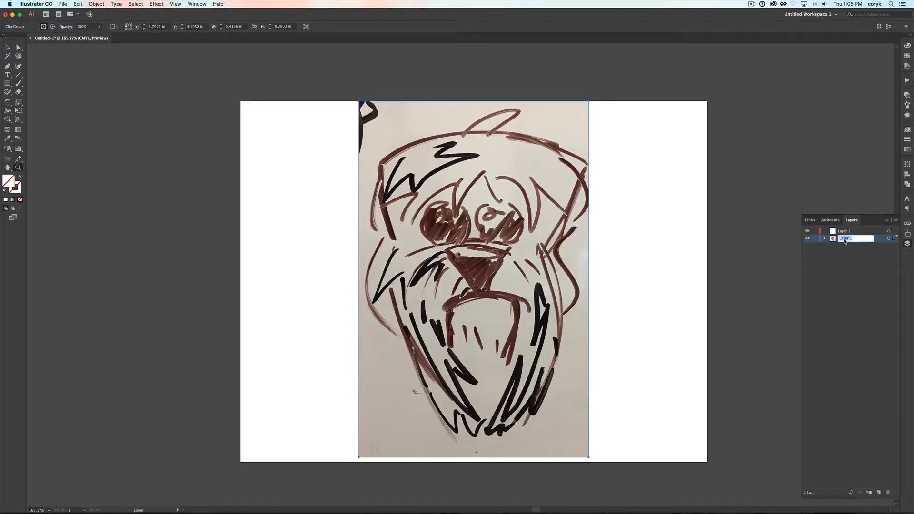
pyautogui.write('sketch')
pyautogui.press('Return')
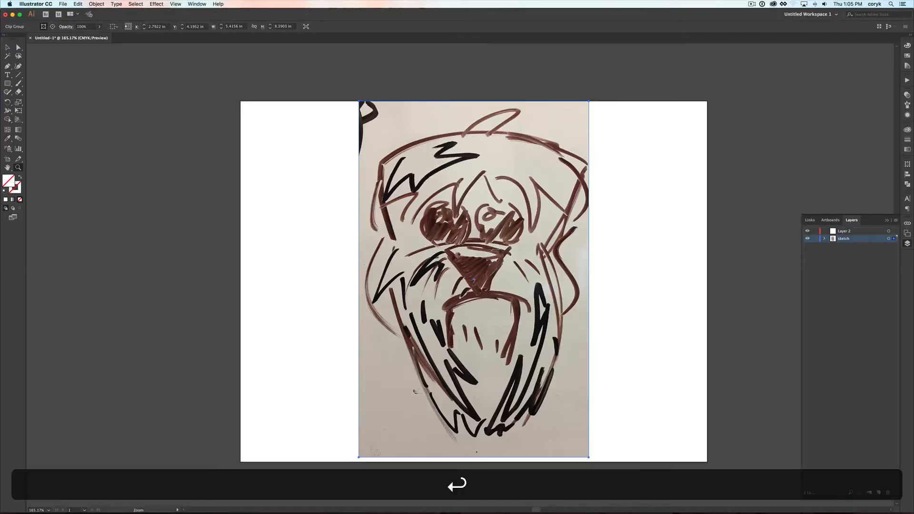
pyautogui.click(816, 239)
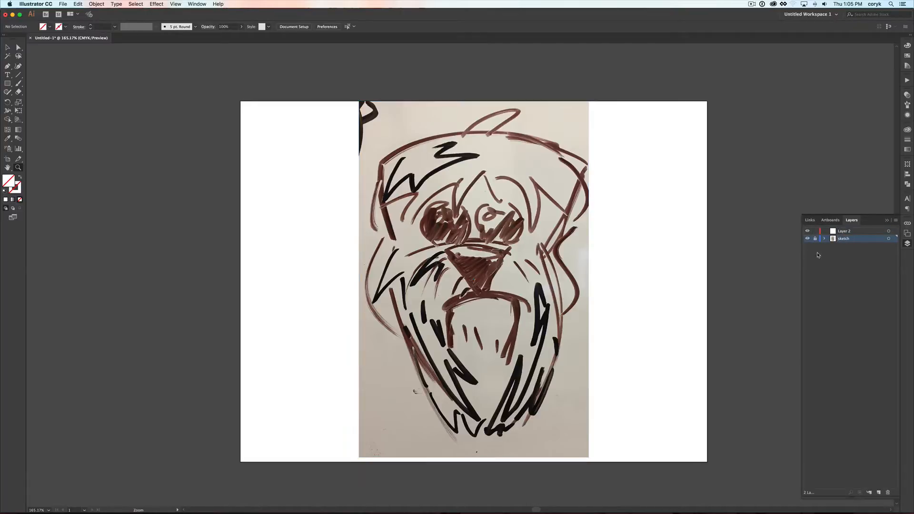
# Draw a rectangle about 4.57 × 2.87 in over the dog's upper head on Layer 2 and give it a red stroke.
pyautogui.click(850, 232)
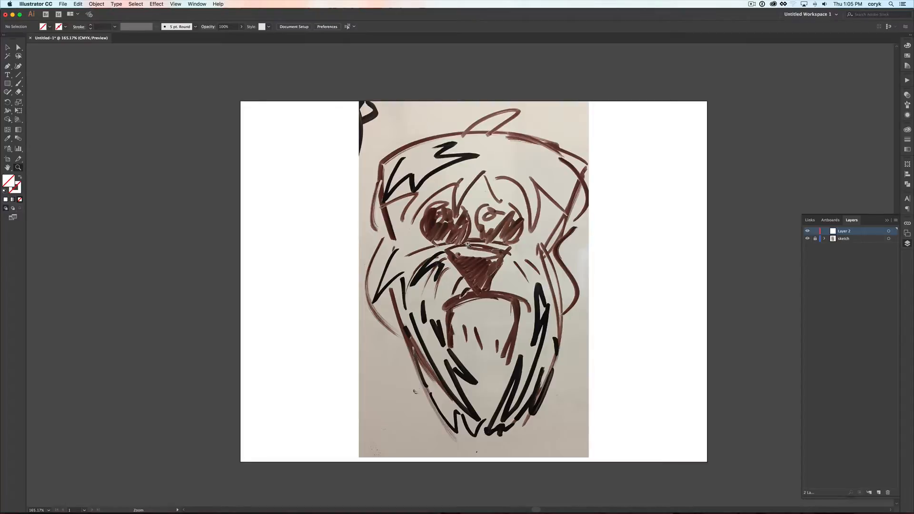
pyautogui.press('m')
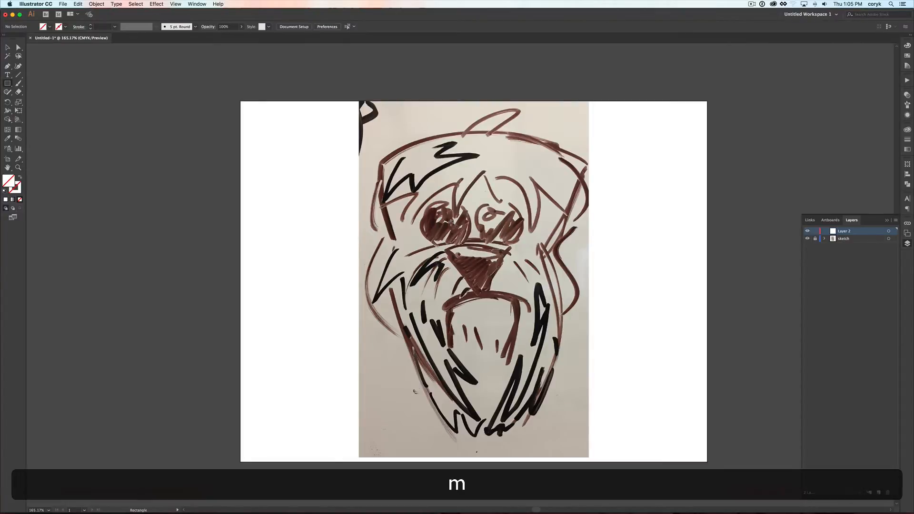
pyautogui.moveTo(381, 161); pyautogui.dragTo(575, 281)
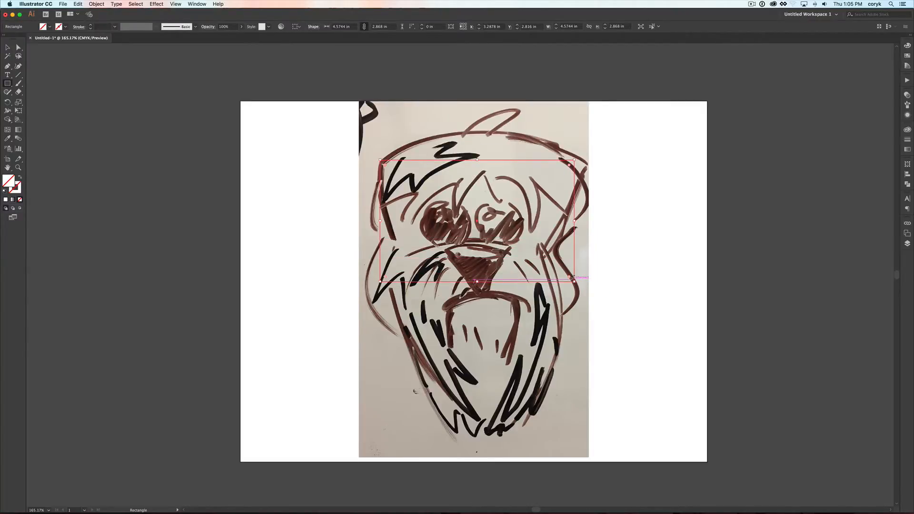
pyautogui.press('x')
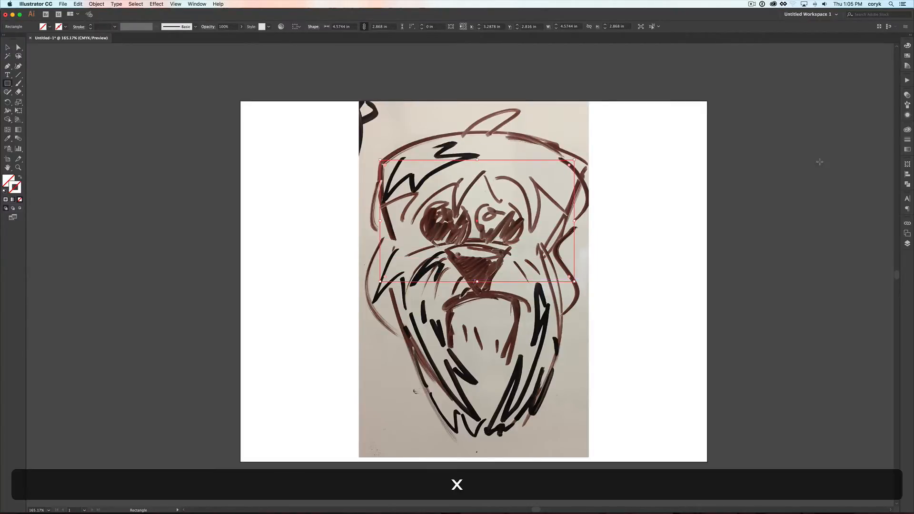
pyautogui.click(908, 56)
pyautogui.click(836, 64)
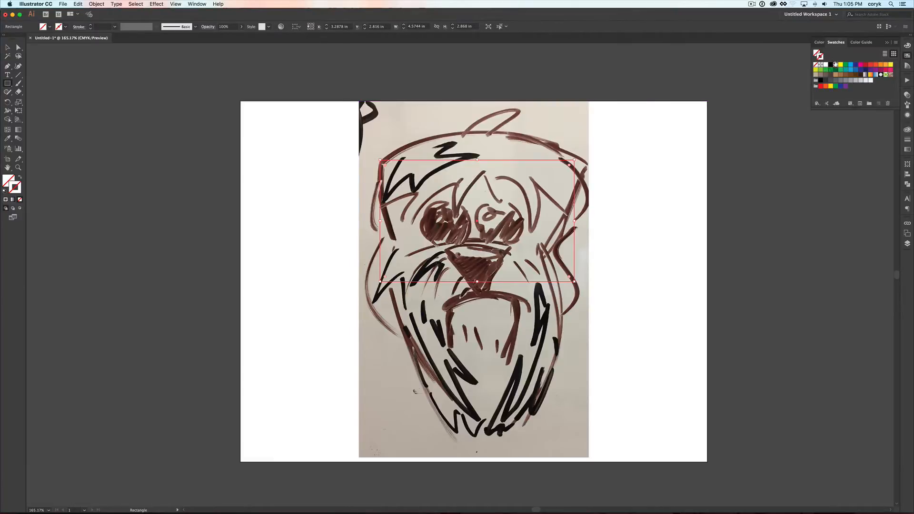
# Move the rectangle's two bottom corner points inward so its sides taper along the dog's face.
pyautogui.press('a')
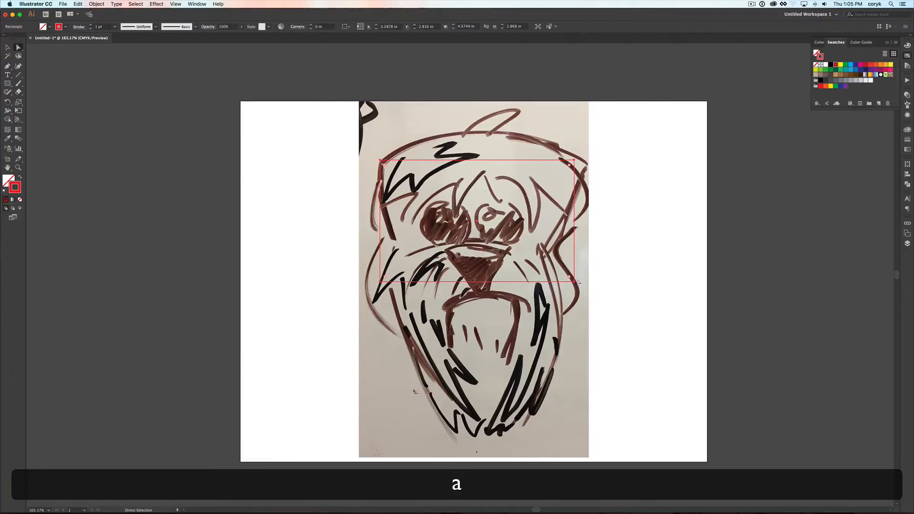
pyautogui.moveTo(575, 282); pyautogui.dragTo(549, 279)
pyautogui.moveTo(383, 283); pyautogui.dragTo(404, 276)
# Bend the shape's top edge upward along the head outline and shift both top corner points outward onto the sketch.
pyautogui.press('shift')
pyautogui.hotkey('shift', 'c')
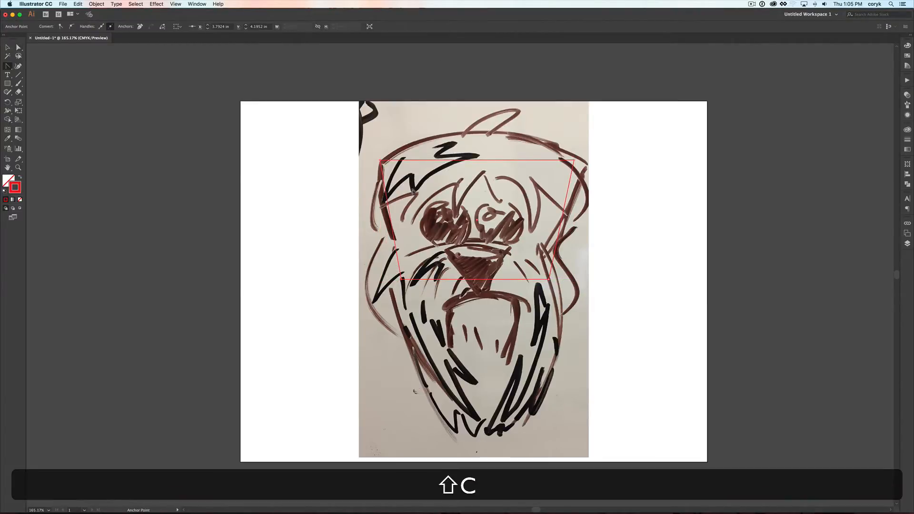
pyautogui.moveTo(468, 157); pyautogui.dragTo(471, 134)
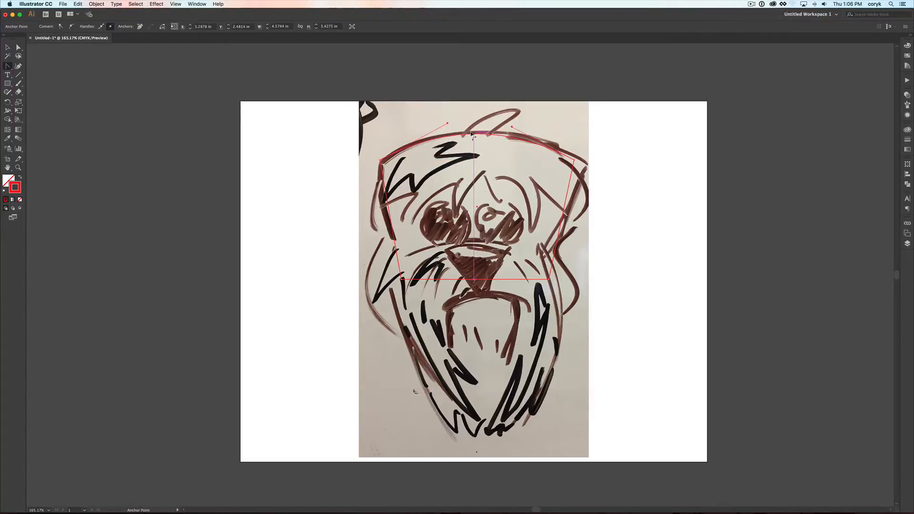
pyautogui.press('a')
pyautogui.moveTo(575, 159); pyautogui.dragTo(587, 164)
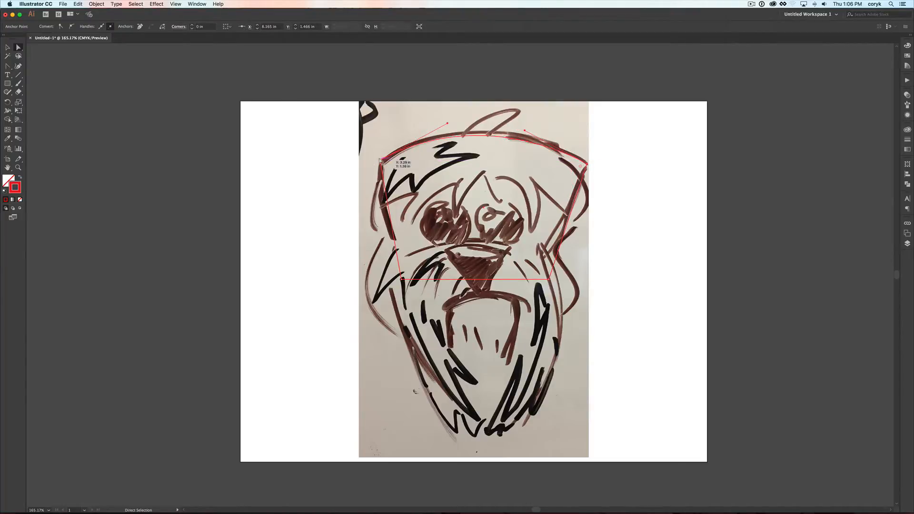
pyautogui.moveTo(380, 161); pyautogui.dragTo(376, 164)
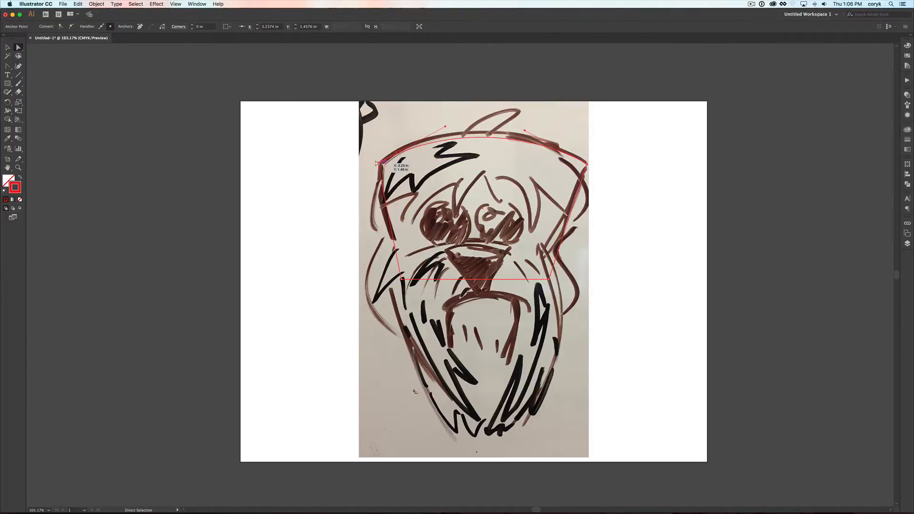
# Curve the shape's left and right edges slightly outward to follow the sides of the face, and deselect the shape.
pyautogui.hotkey('shift', 'c')
pyautogui.moveTo(390, 221); pyautogui.dragTo(376, 220)
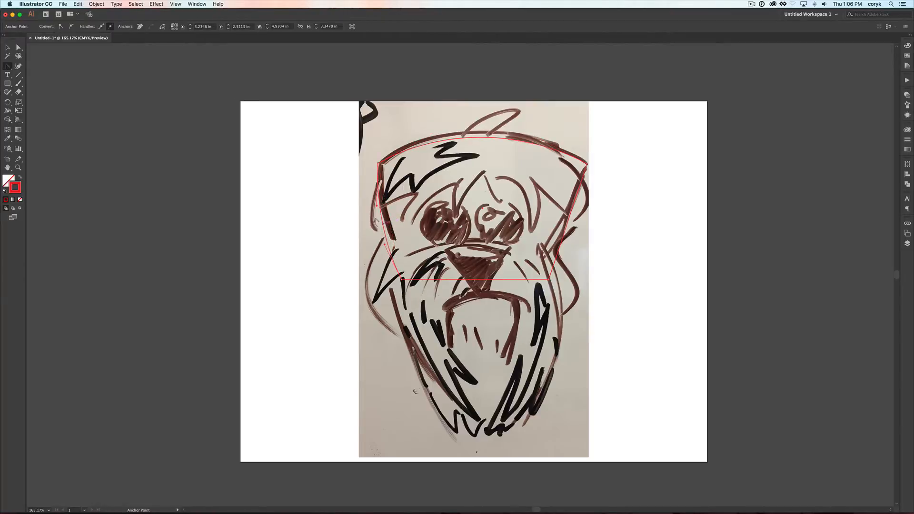
pyautogui.press('a')
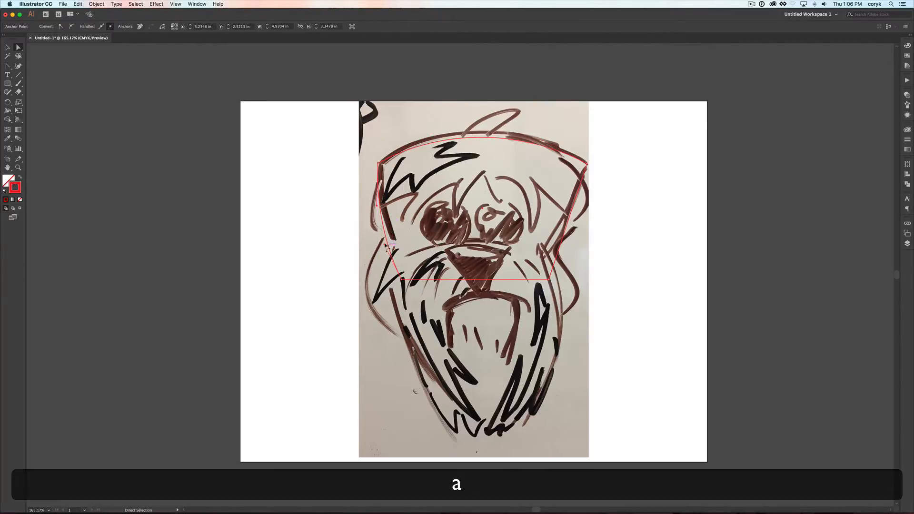
pyautogui.moveTo(387, 243); pyautogui.dragTo(388, 244)
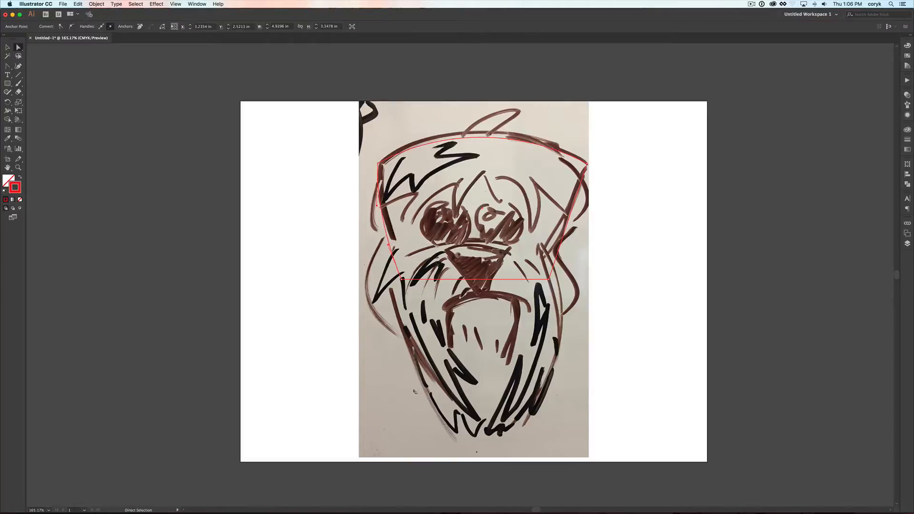
pyautogui.hotkey('shift', 'c')
pyautogui.moveTo(565, 223); pyautogui.dragTo(568, 226)
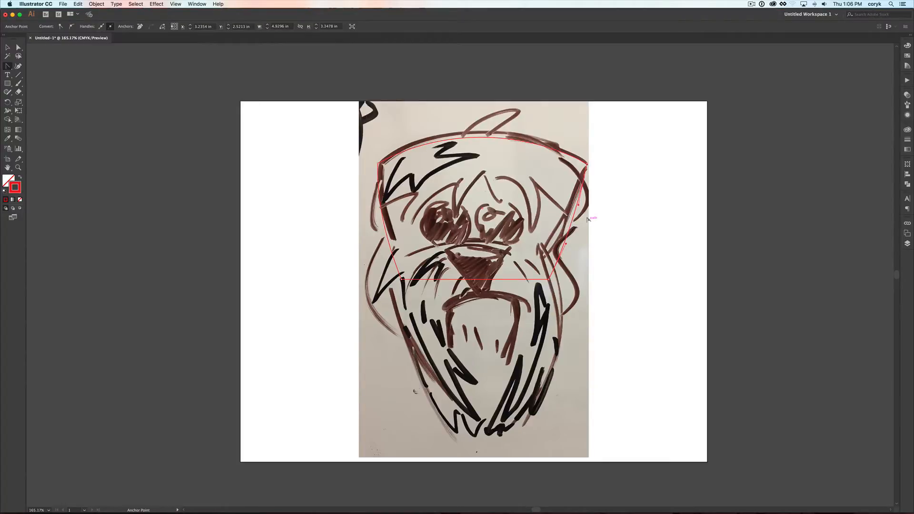
pyautogui.press('v')
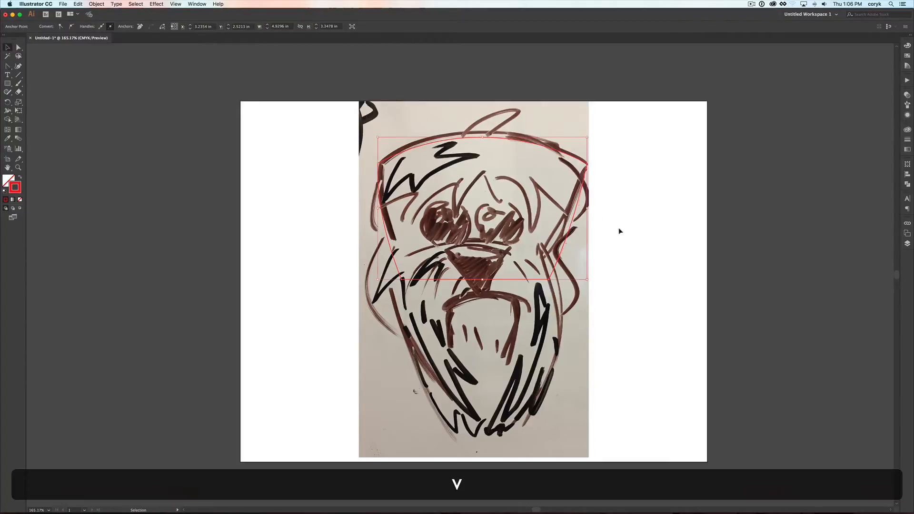
pyautogui.click(638, 222)
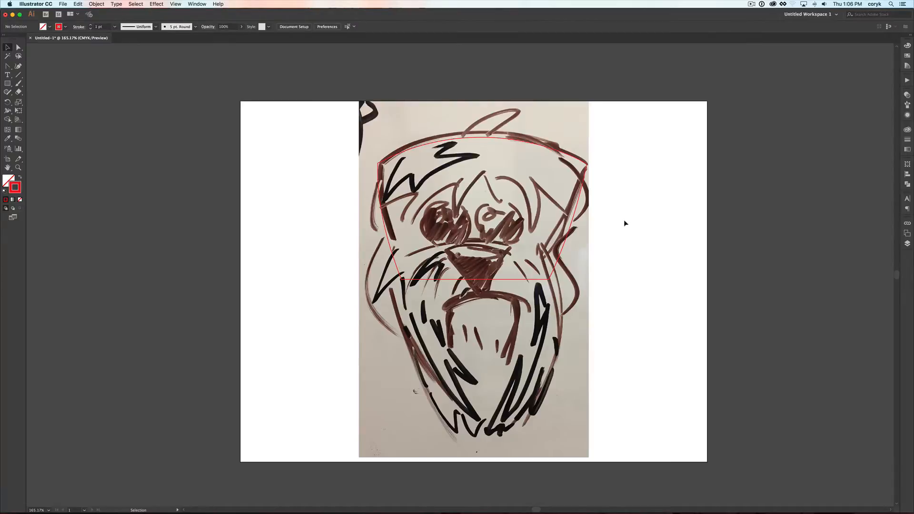
# Adjust both direction handles of the shape's top edge so the arc matches the sketched top of the head.
pyautogui.press('a')
pyautogui.click(484, 138)
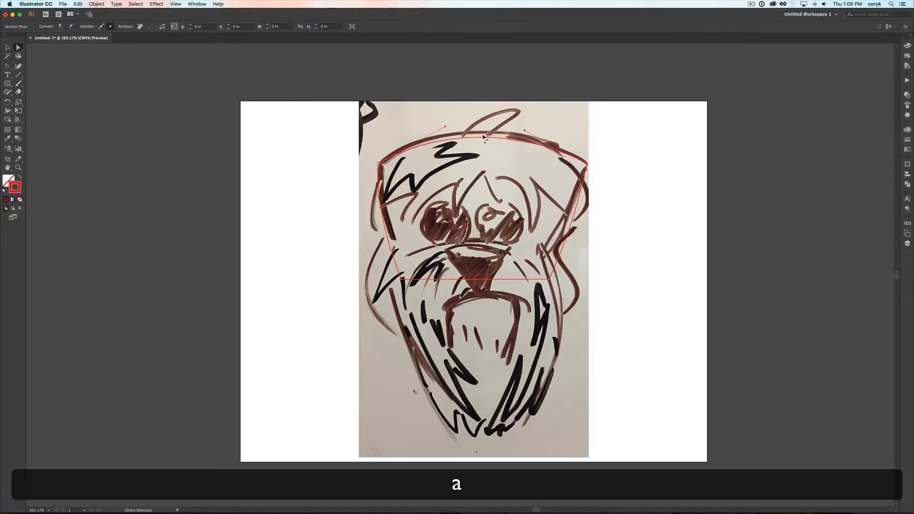
pyautogui.moveTo(446, 127)
pyautogui.mouseDown()
pyautogui.moveTo(448, 115)
pyautogui.moveTo(458, 116)
pyautogui.mouseUp()
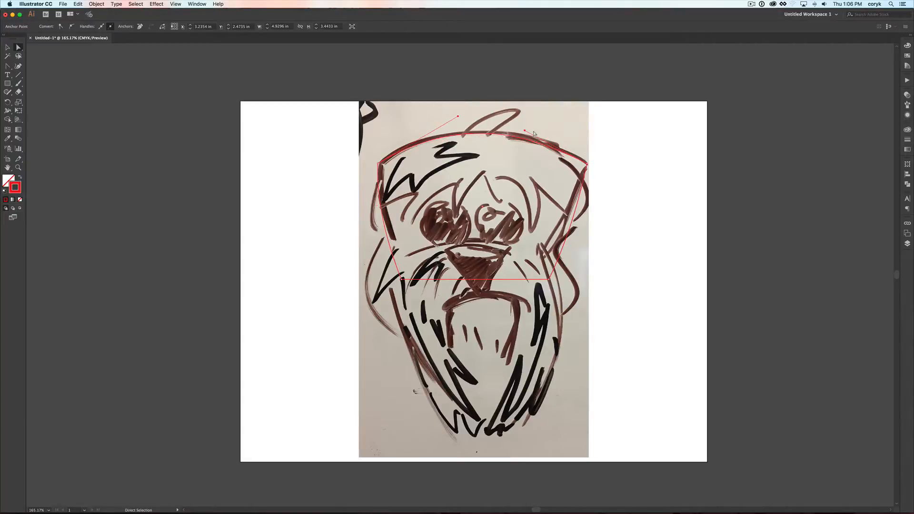
pyautogui.moveTo(525, 130); pyautogui.dragTo(530, 126)
# Draw an open, pointed hair tuft beside the sketch with the Pen tool, using two curved segments, and deselect it.
pyautogui.press('p')
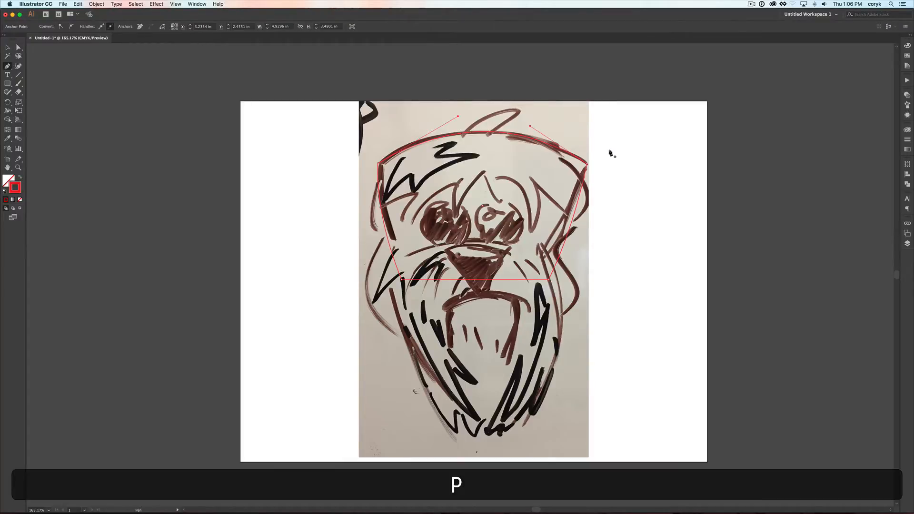
pyautogui.click(610, 167)
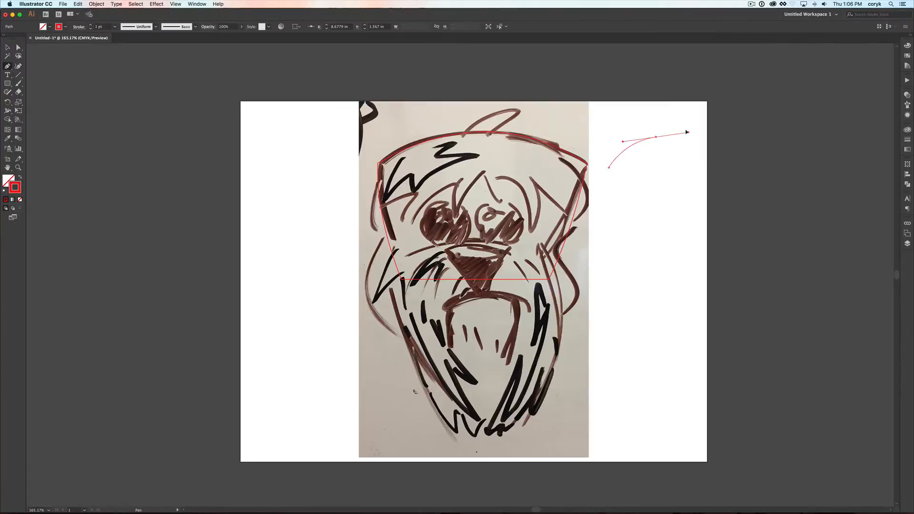
pyautogui.moveTo(653, 138)
pyautogui.mouseDown()
pyautogui.moveTo(681, 135)
pyautogui.moveTo(654, 141)
pyautogui.mouseUp()
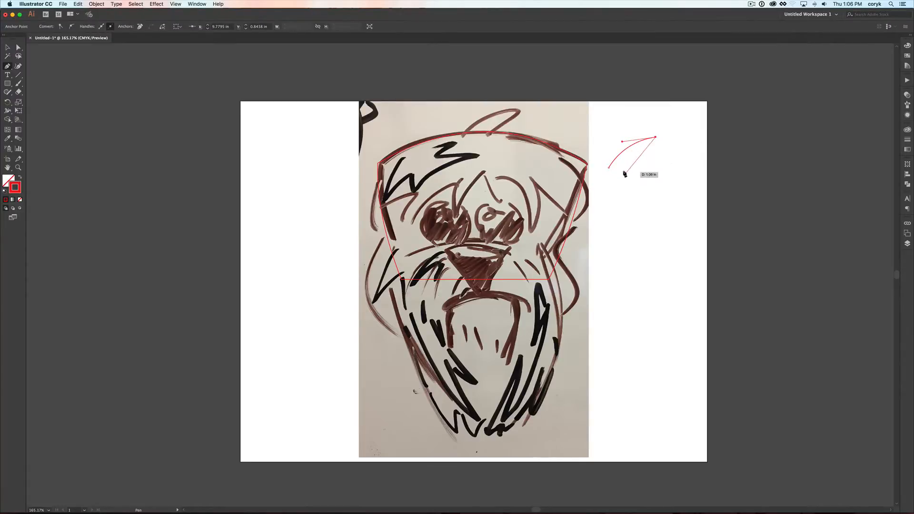
pyautogui.moveTo(627, 177); pyautogui.dragTo(627, 209)
pyautogui.press('v')
pyautogui.click(654, 183)
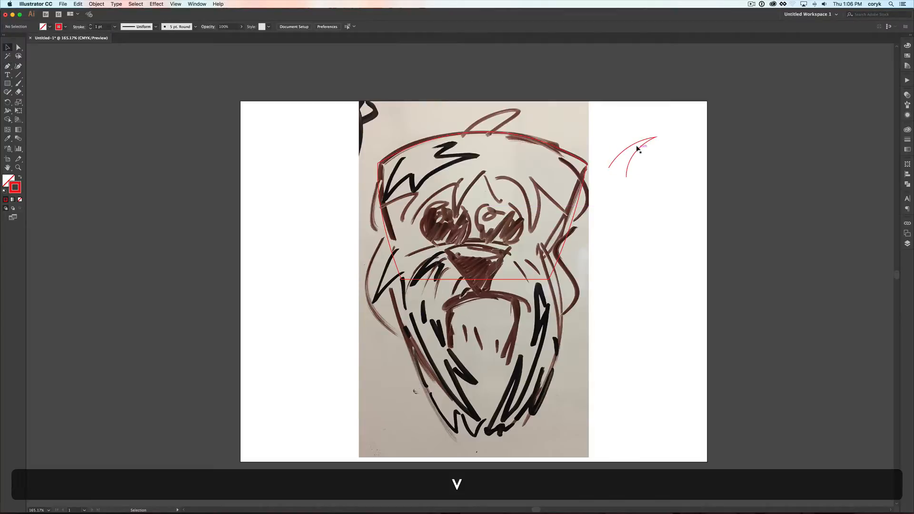
# Move the hair tuft onto the top of the head and adjust its curves to follow the sketched tuft.
pyautogui.moveTo(638, 146); pyautogui.dragTo(527, 107)
pyautogui.press('a')
pyautogui.moveTo(489, 141); pyautogui.dragTo(496, 137)
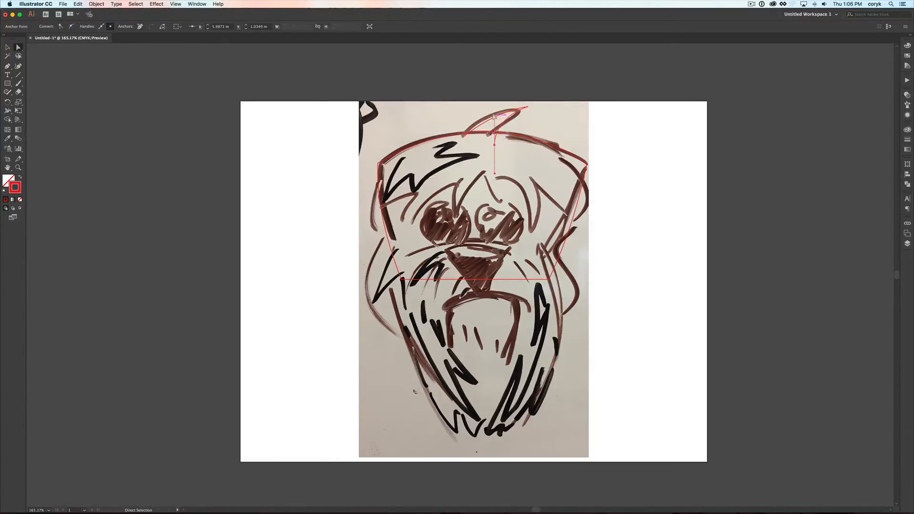
pyautogui.click(488, 119)
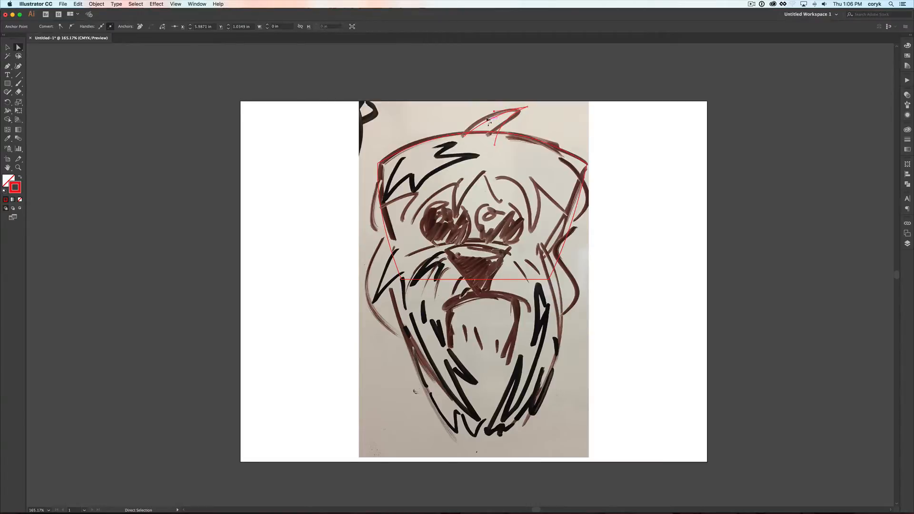
pyautogui.moveTo(494, 111); pyautogui.dragTo(472, 111)
pyautogui.press('v')
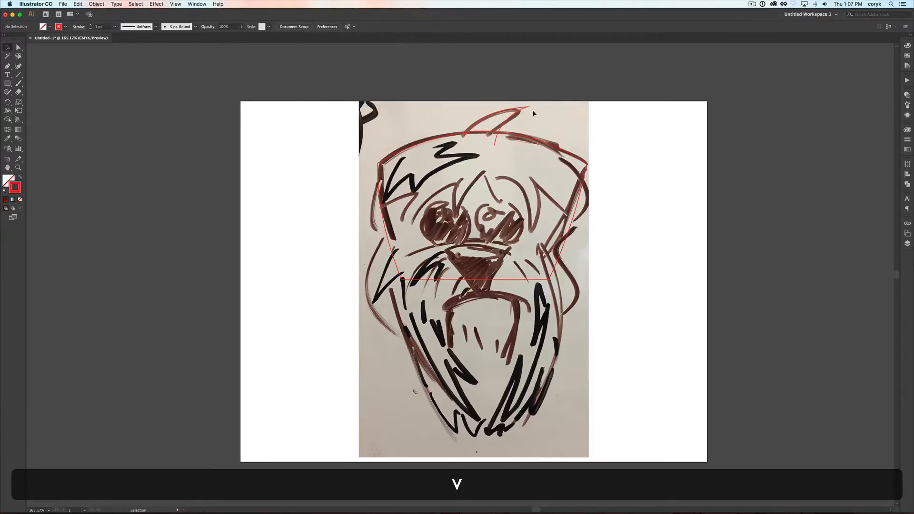
# Duplicate the hair tuft, shrink the copy to about 1 in wide, rotate it slightly and place it just below and right of the original.
pyautogui.press('alt')
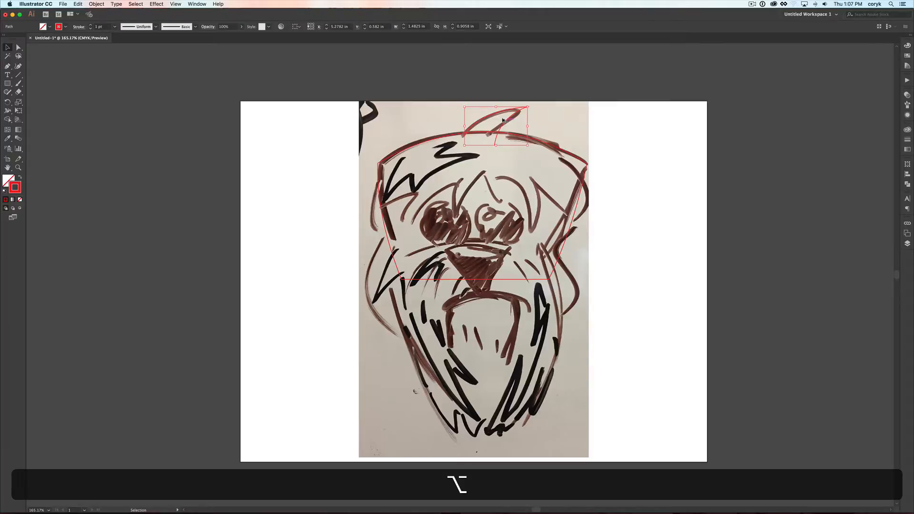
pyautogui.moveTo(503, 120); pyautogui.dragTo(518, 131)
pyautogui.press('shift')
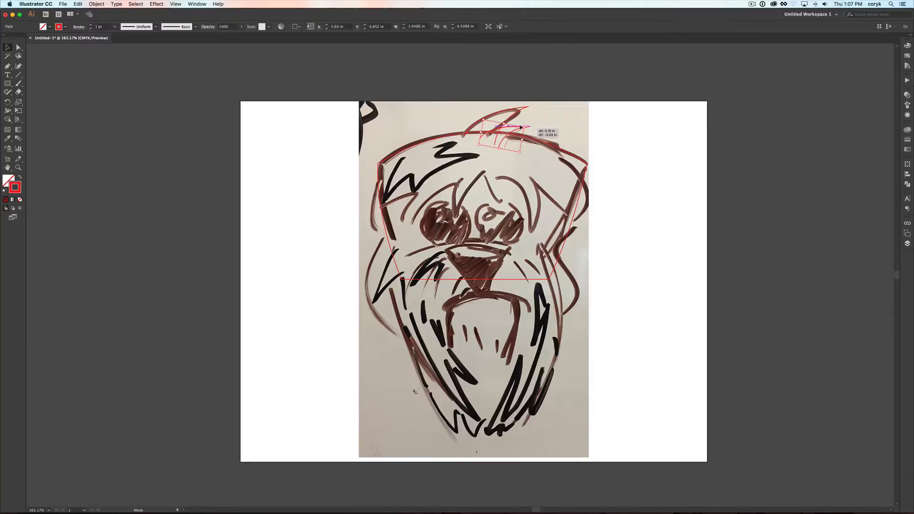
pyautogui.click(569, 119)
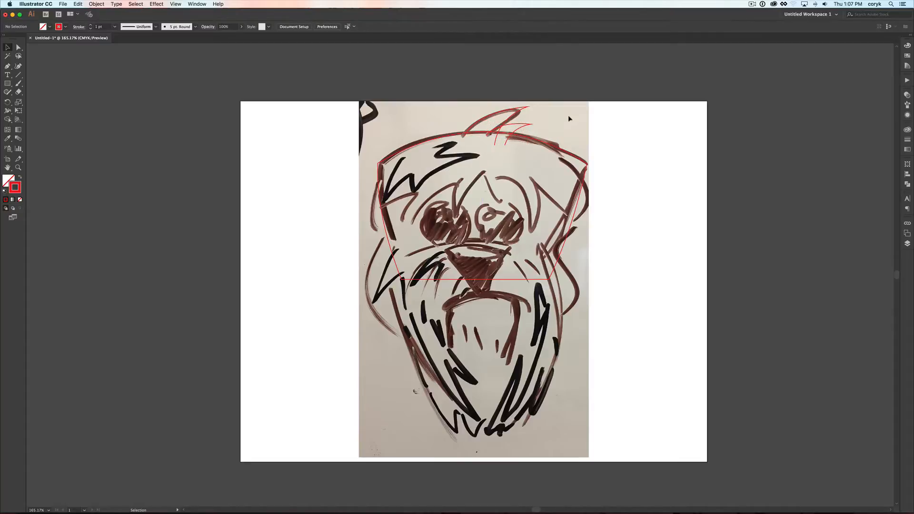
# Duplicate the head shape and both tufts to the right of the artboard as a backup, and reselect the originals.
pyautogui.moveTo(570, 109); pyautogui.dragTo(454, 205)
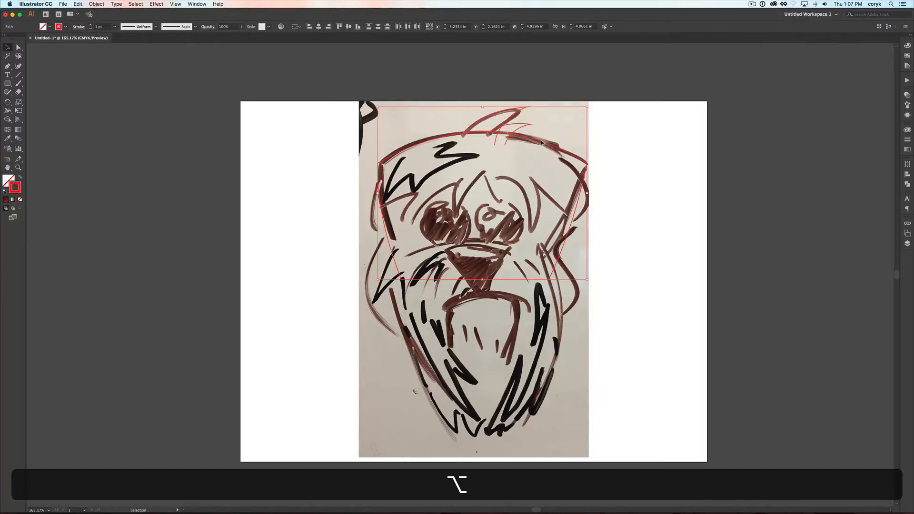
pyautogui.moveTo(541, 145); pyautogui.dragTo(841, 174)
pyautogui.moveTo(586, 123); pyautogui.dragTo(482, 160)
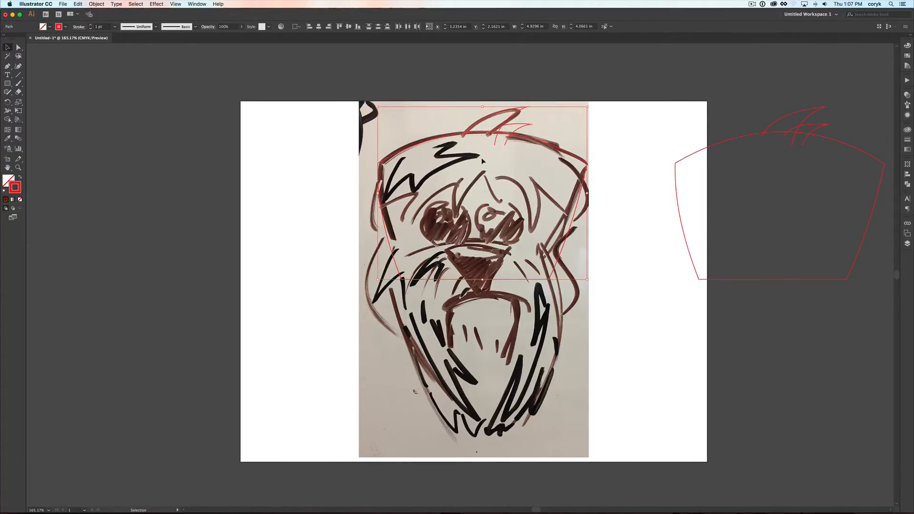
# Merge the two tufts with the head using Shape Builder and delete the leftover path ends inside the head.
pyautogui.hotkey('shift', 'm')
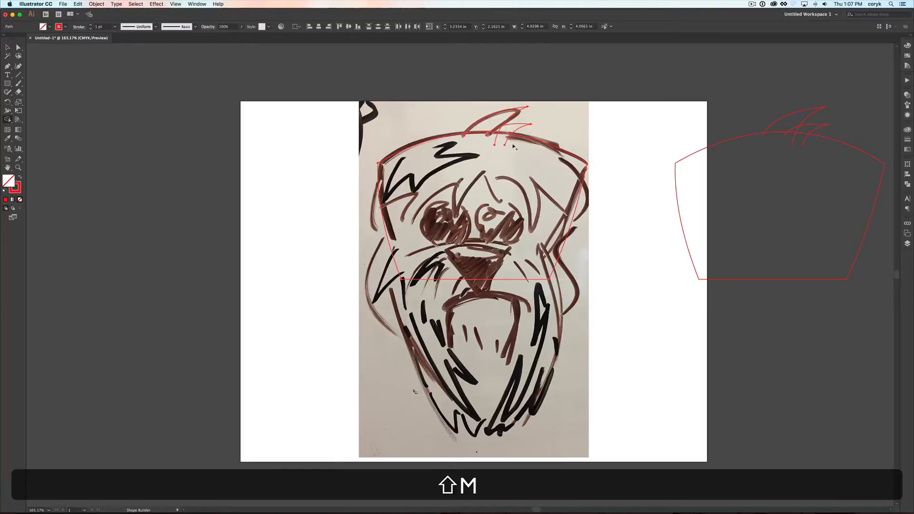
pyautogui.moveTo(514, 147)
pyautogui.mouseDown()
pyautogui.moveTo(501, 133)
pyautogui.moveTo(483, 142)
pyautogui.moveTo(505, 148)
pyautogui.moveTo(484, 135)
pyautogui.mouseUp()
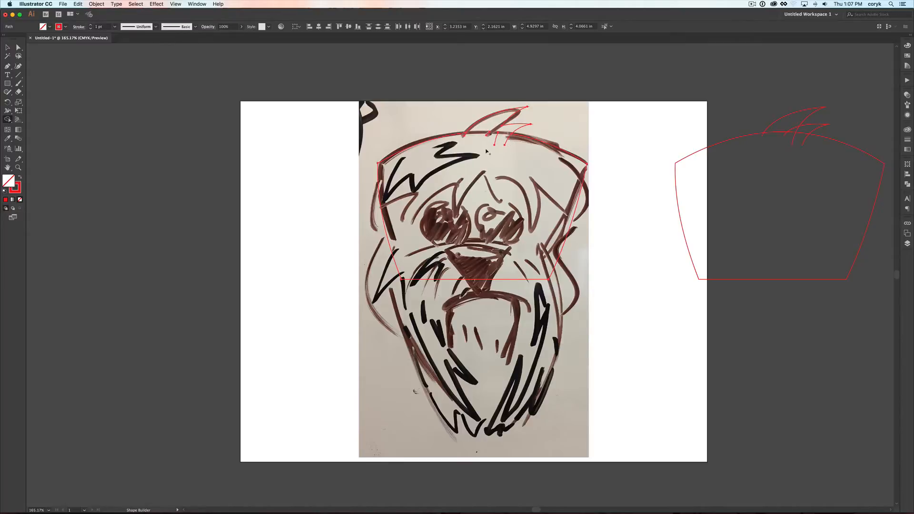
pyautogui.press('p')
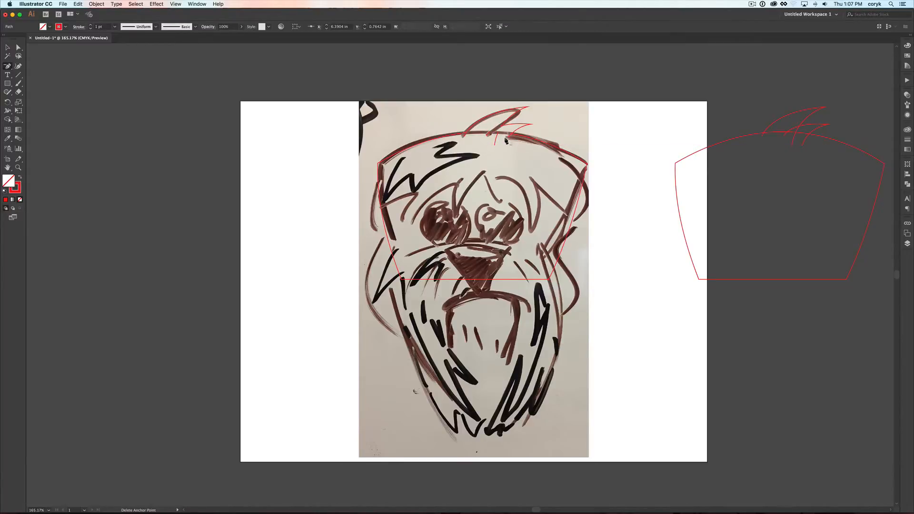
pyautogui.press('a')
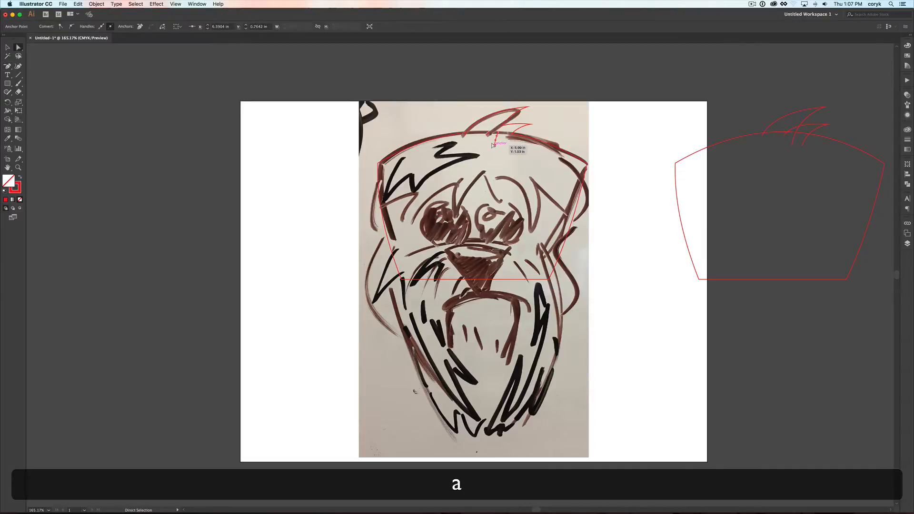
pyautogui.press('BackSpace')
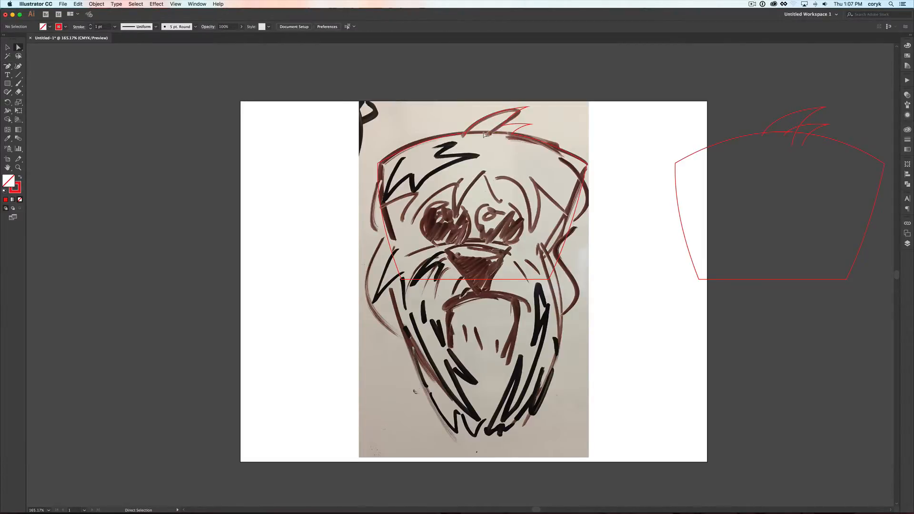
# Select the merged head shape and swap its stroke and fill to make it solid red without an outline.
pyautogui.click(527, 127)
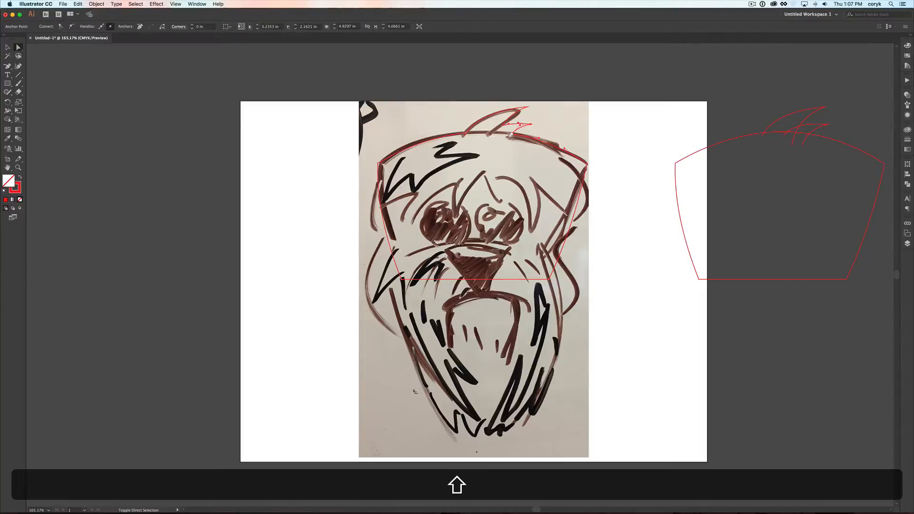
pyautogui.hotkey('shift', 'x')
pyautogui.hotkey('shift', 'x')
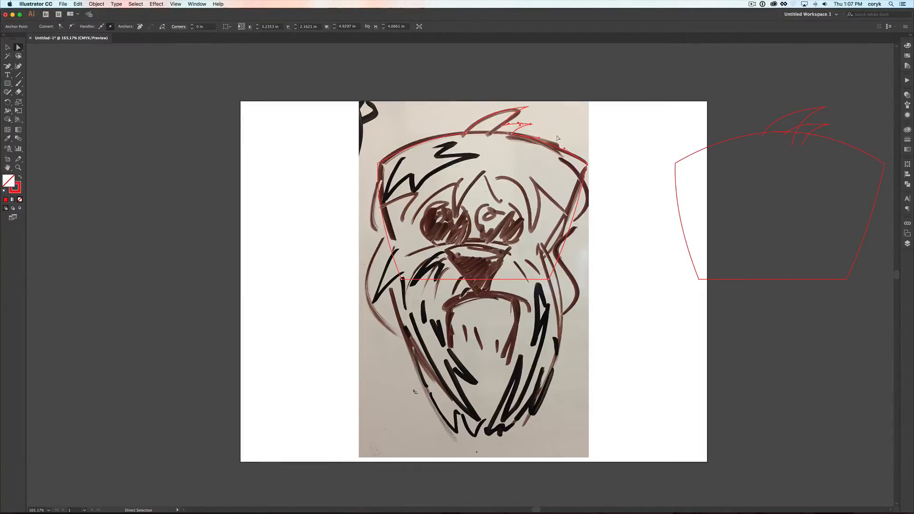
pyautogui.press('v')
pyautogui.hotkey('shift', 'x')
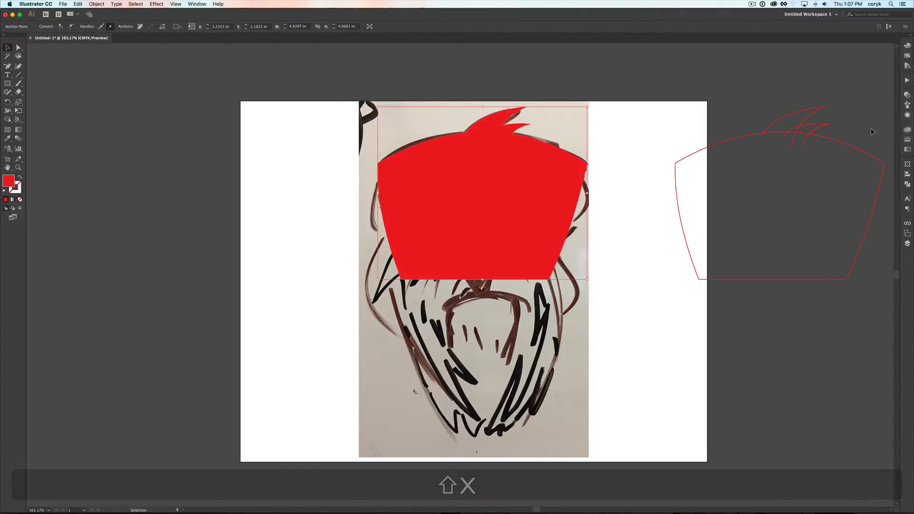
# Lower the red head shape's opacity to 30% and deselect it.
pyautogui.click(907, 96)
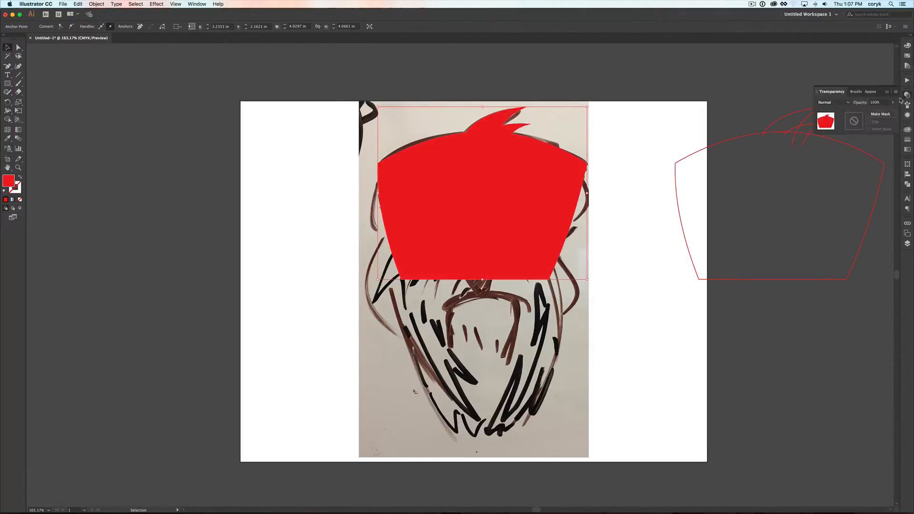
pyautogui.click(893, 102)
pyautogui.moveTo(891, 111); pyautogui.dragTo(874, 113)
pyautogui.press('v')
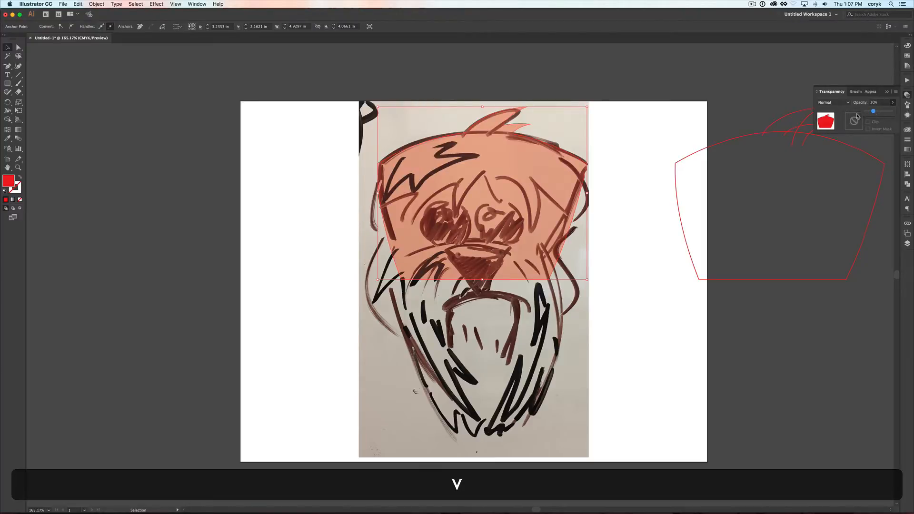
pyautogui.click(604, 128)
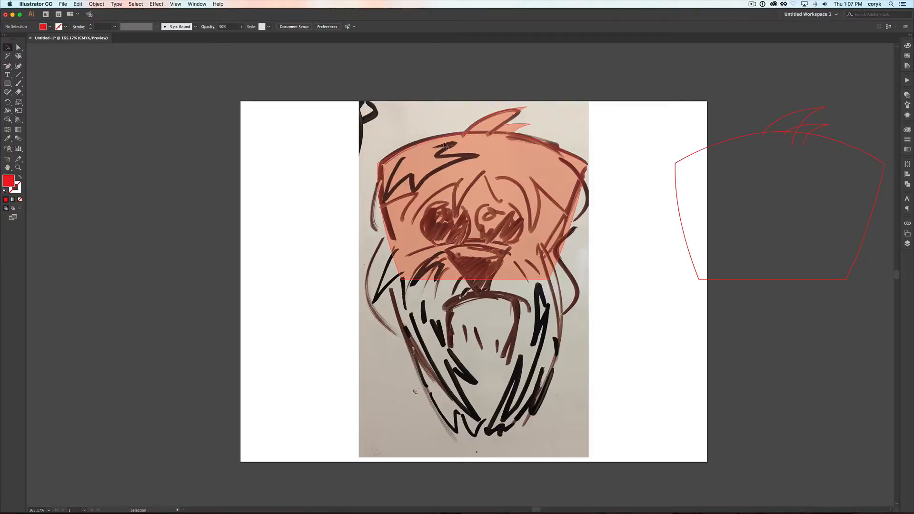
# Switch to Firefox and bring the previewed photo of the dog beside the wooden shelves into the Illustrator document.
pyautogui.press('super+Tab')
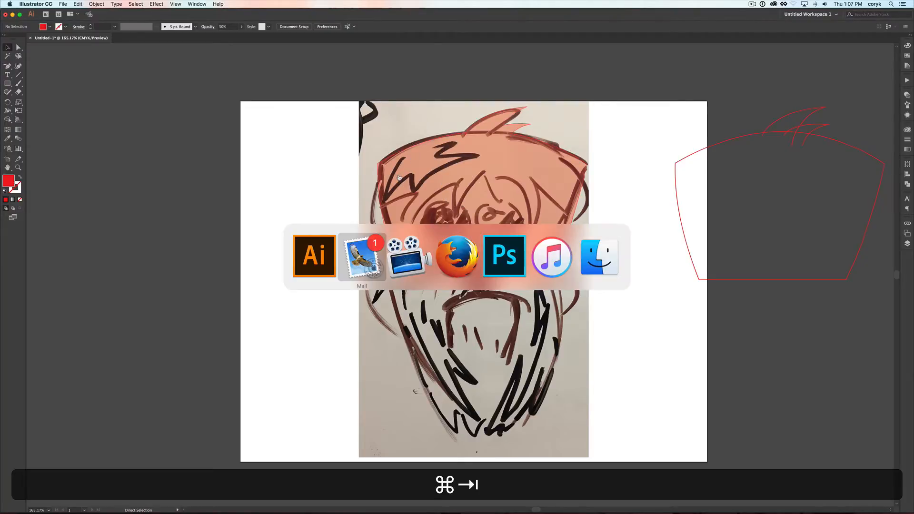
pyautogui.press('super+Tab')
pyautogui.press('super+Tab')
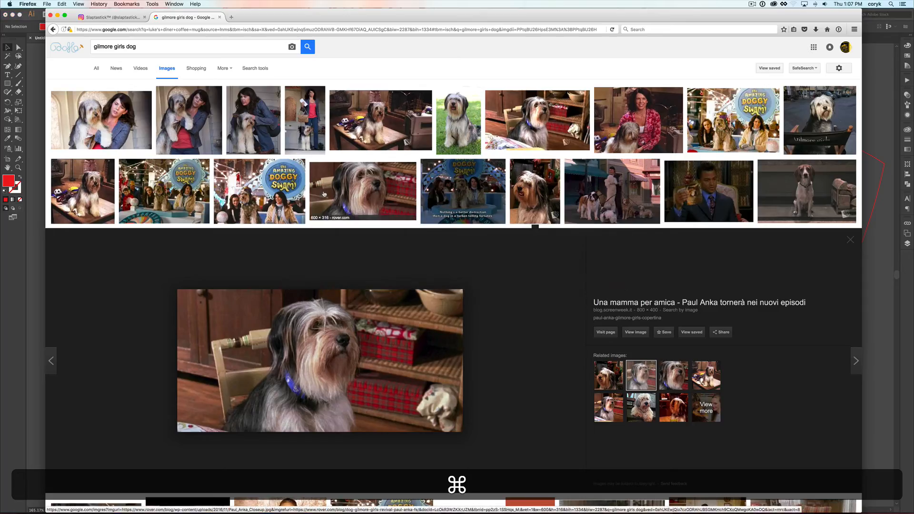
pyautogui.moveTo(359, 355); pyautogui.dragTo(313, 309)
pyautogui.press('super+Tab')
pyautogui.press('super+Tab')
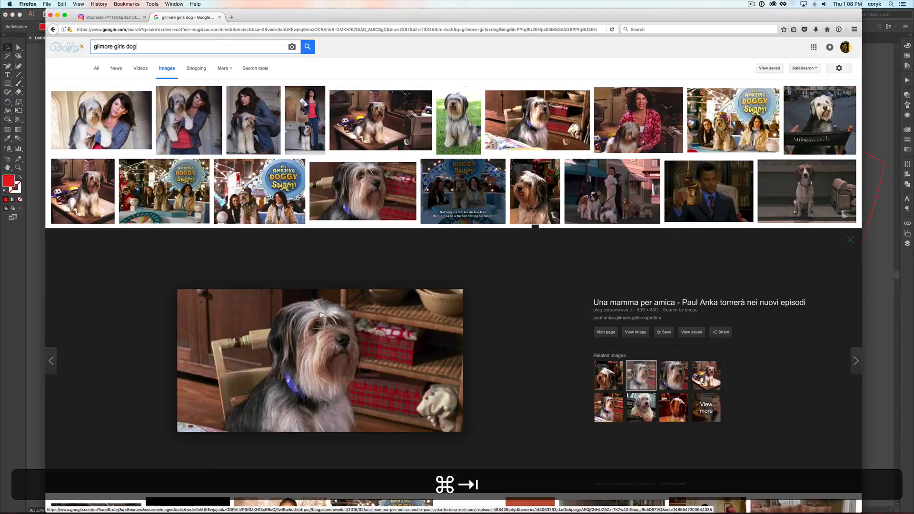
# Preview the Pinterest Polish lowland sheepdog photo in the image results and bring it into the Illustrator document.
pyautogui.click(530, 194)
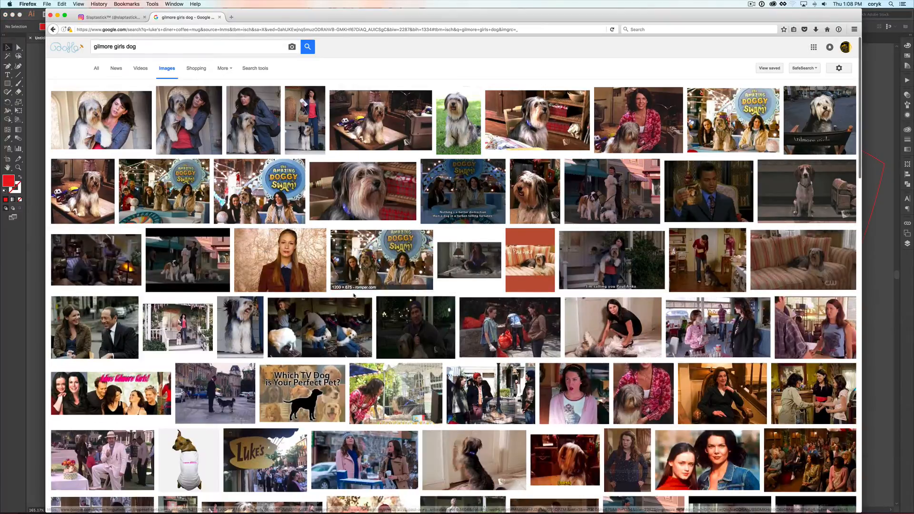
pyautogui.click(520, 193)
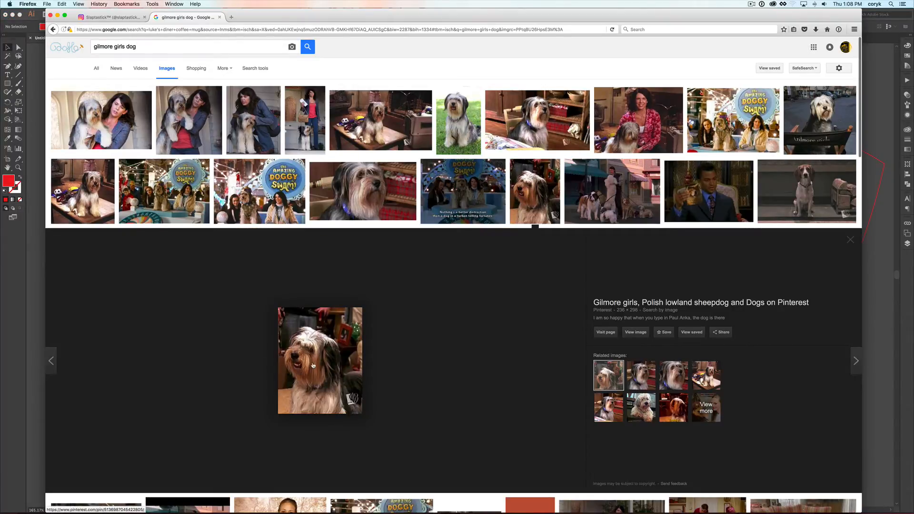
pyautogui.moveTo(313, 366); pyautogui.dragTo(363, 285)
pyautogui.press('super+Tab')
pyautogui.press('super+Tab')
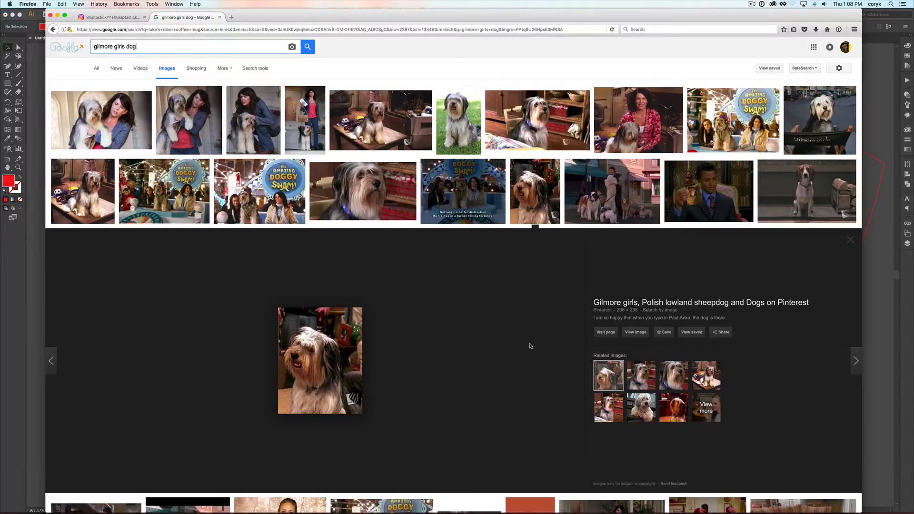
# Preview the photo of the dog in the Gilmore Girls chair, bring it into the drawing, and switch to Illustrator.
pyautogui.scroll(-2, 531, 346)
pyautogui.scroll(2, 531, 346)
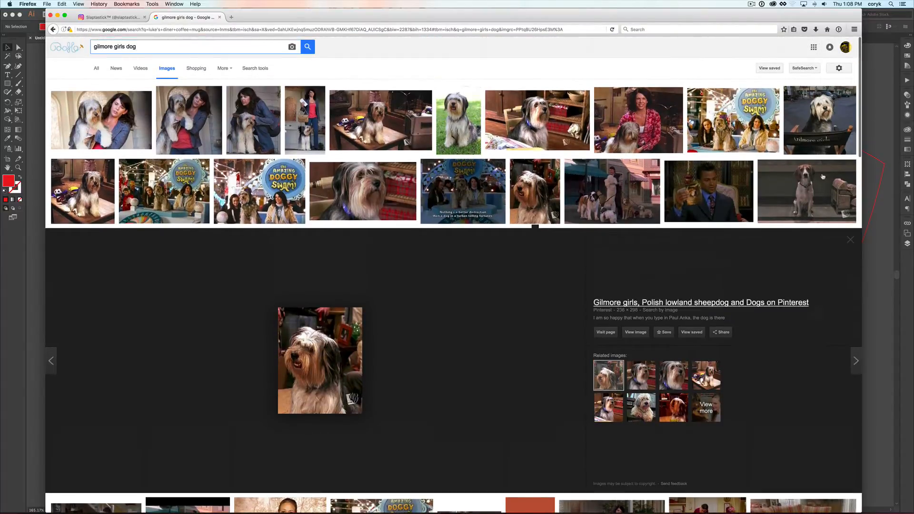
pyautogui.click(820, 114)
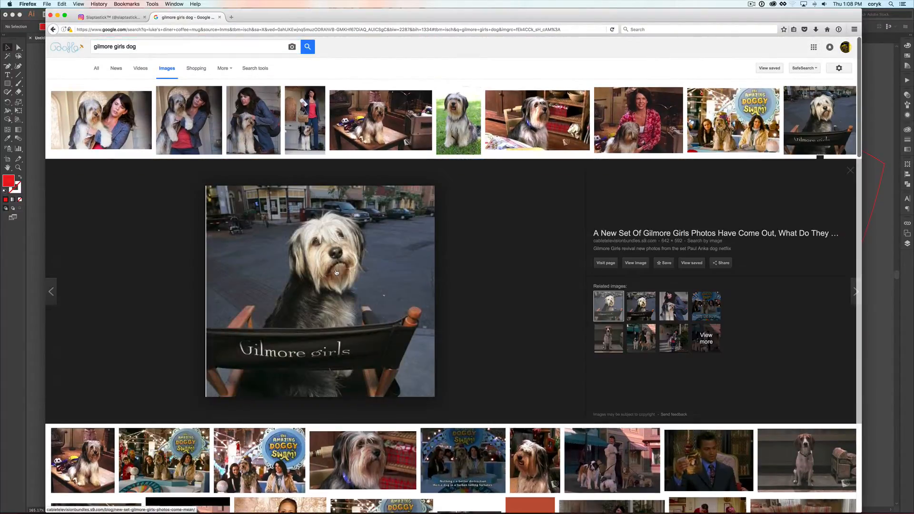
pyautogui.moveTo(361, 267); pyautogui.dragTo(294, 287)
pyautogui.press('super+Tab')
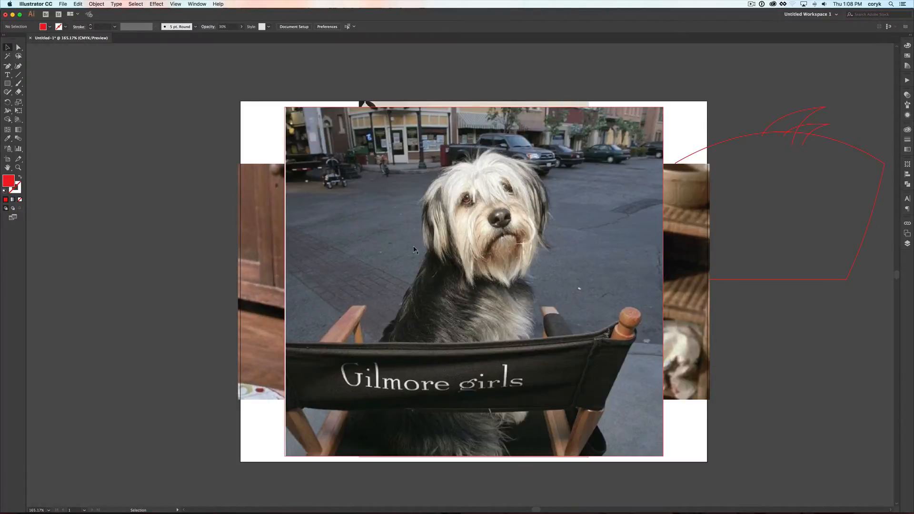
# Move the Gilmore Girls chair photo toward the artboard's left side and draw a rectangle about 3.9 by 3.5 in over the dog's head.
pyautogui.press('super+minus')
pyautogui.press('super+minus')
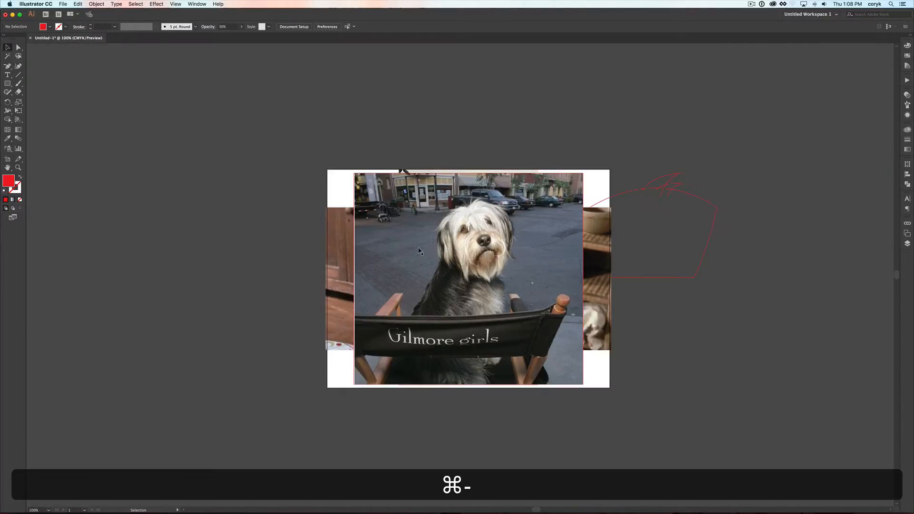
pyautogui.moveTo(464, 241); pyautogui.dragTo(227, 231)
pyautogui.press('m')
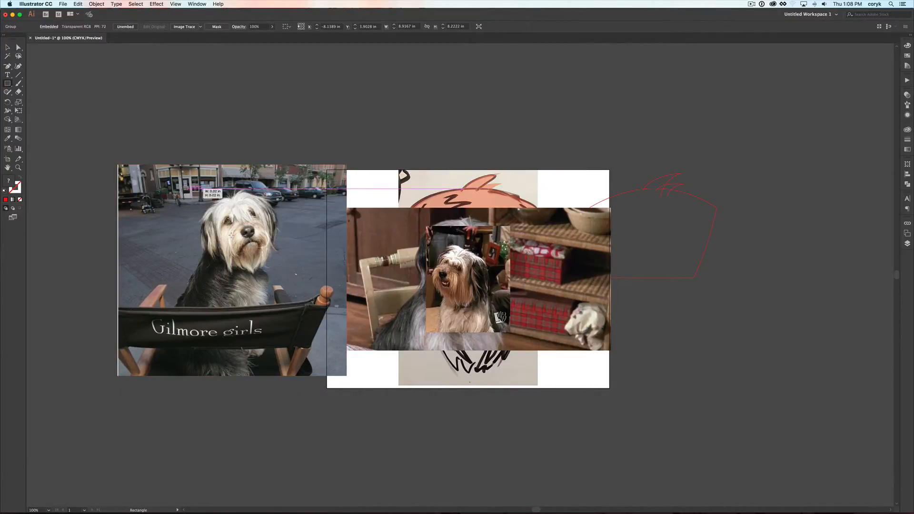
pyautogui.moveTo(188, 187); pyautogui.dragTo(286, 279)
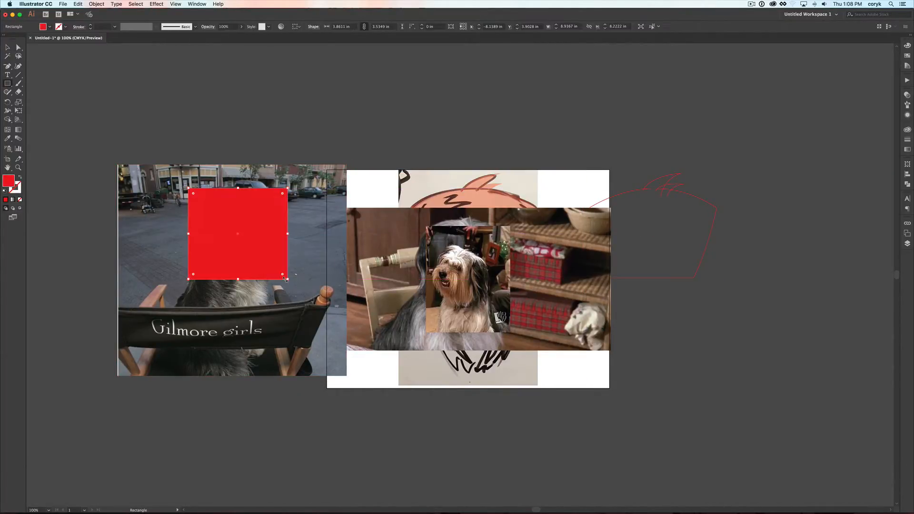
# Clip the Gilmore Girls chair photo to the red rectangle over the dog's head with a clipping mask.
pyautogui.press('v')
pyautogui.moveTo(280, 235); pyautogui.dragTo(315, 210)
pyautogui.press('super+7')
# Clip the open-mouthed dog photo to a square of about 2.5 in around the head and enlarge it directly below the chair photo.
pyautogui.moveTo(438, 272); pyautogui.dragTo(250, 305)
pyautogui.press('m')
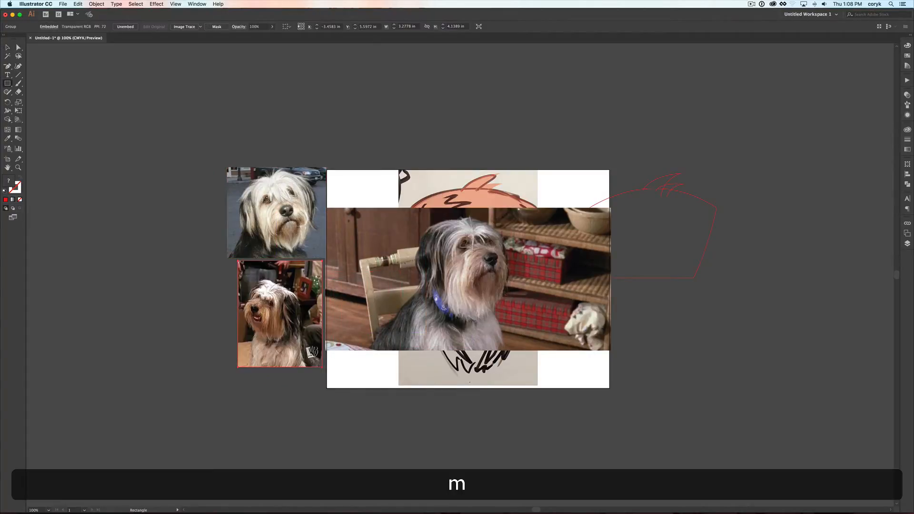
pyautogui.moveTo(305, 280); pyautogui.dragTo(241, 343)
pyautogui.press('v')
pyautogui.moveTo(251, 383); pyautogui.dragTo(288, 313)
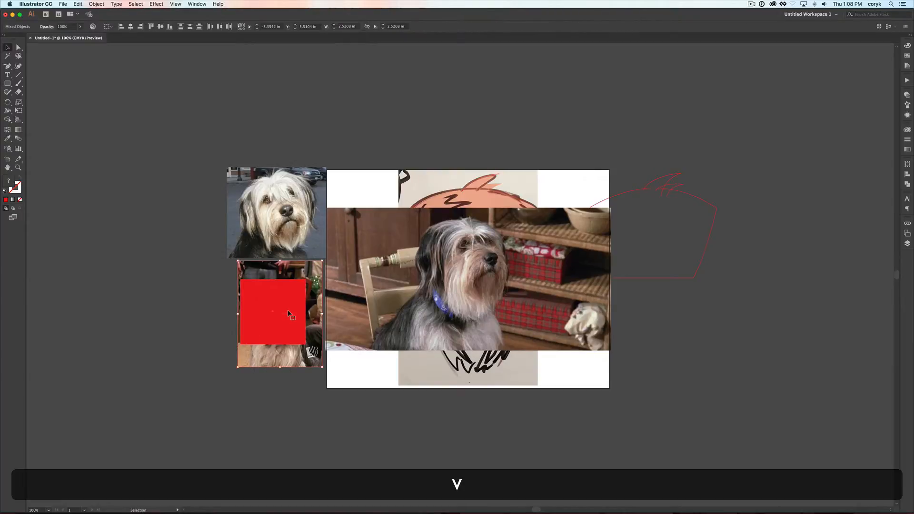
pyautogui.hotkey('ctrl', '7')
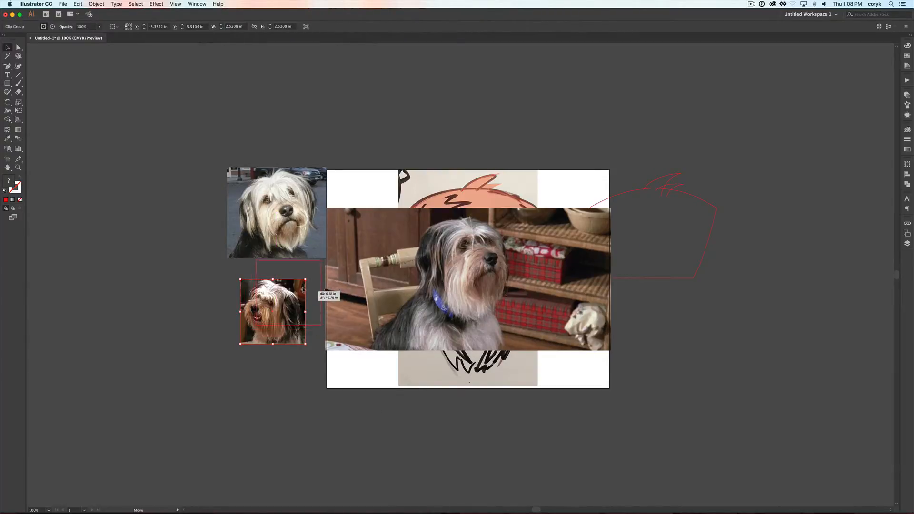
pyautogui.moveTo(240, 344); pyautogui.dragTo(199, 351)
# Clip the wooden shelves photo to a rectangle about 3.7 by 4.2 in around the dog's head and place it slightly reduced below the other two photos.
pyautogui.click(474, 292)
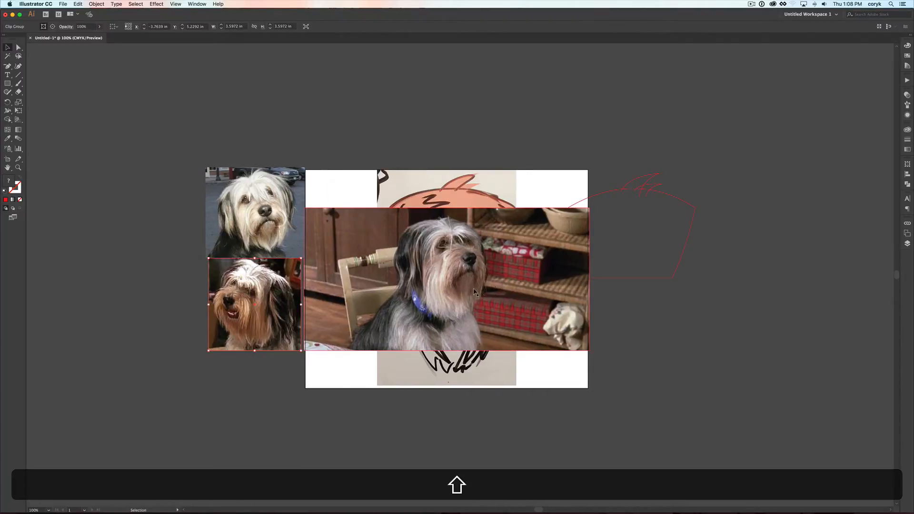
pyautogui.press('m')
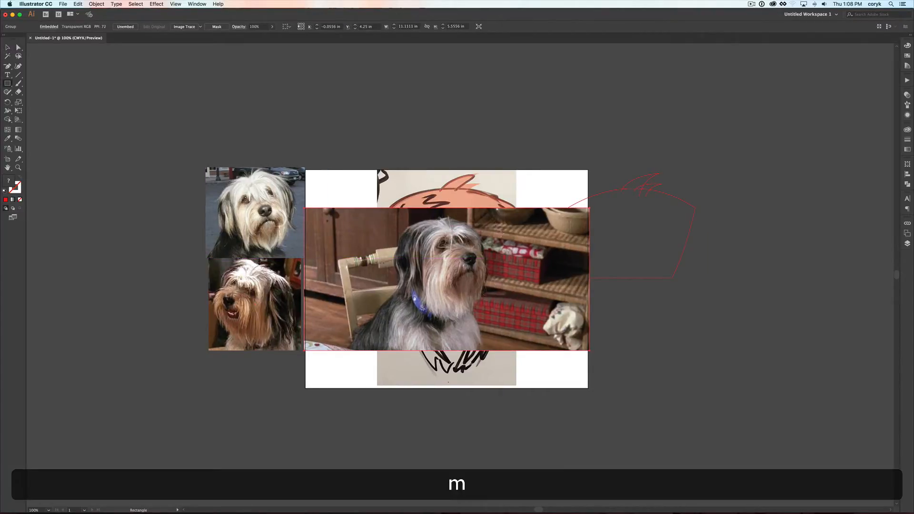
pyautogui.moveTo(487, 213); pyautogui.dragTo(391, 320)
pyautogui.press('v')
pyautogui.keyDown('shift'); pyautogui.click(547, 273); pyautogui.keyUp('shift')
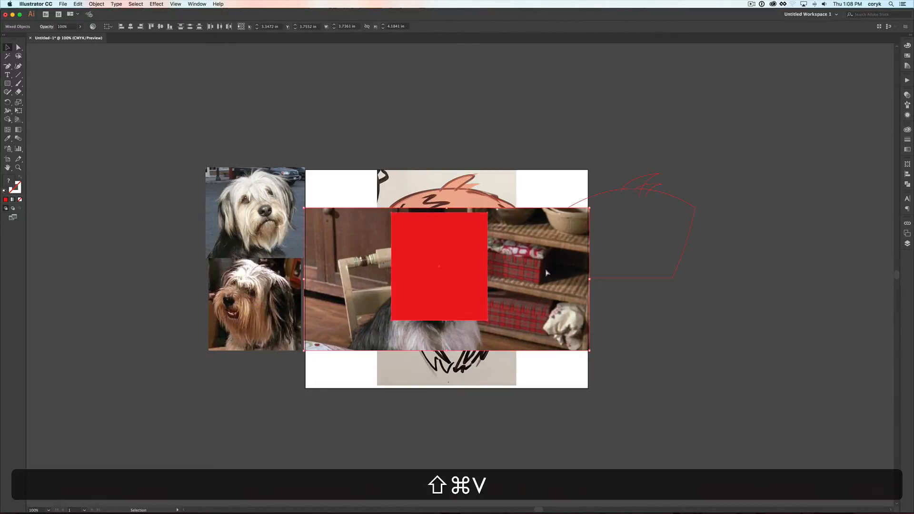
pyautogui.press('super+7')
pyautogui.press('v')
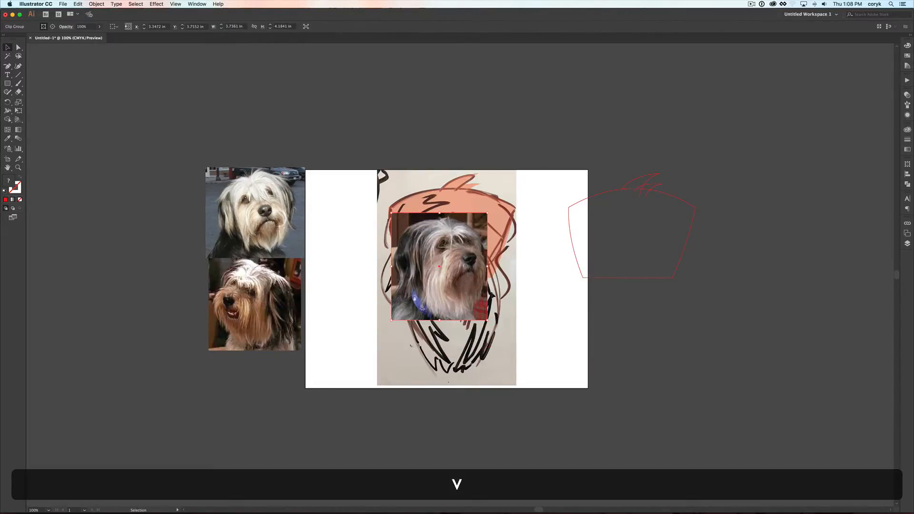
pyautogui.moveTo(465, 287)
pyautogui.mouseDown()
pyautogui.moveTo(305, 381)
pyautogui.moveTo(271, 426)
pyautogui.mouseUp()
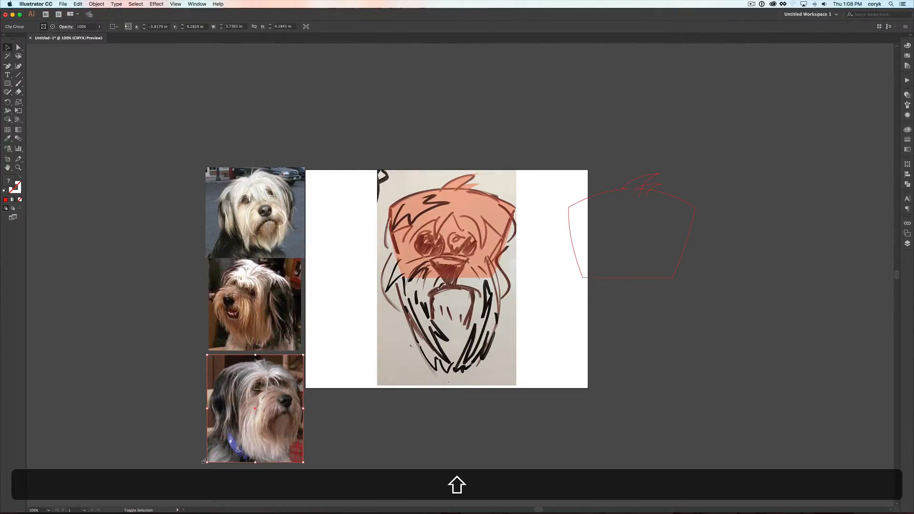
pyautogui.moveTo(205, 457); pyautogui.dragTo(219, 450)
# Scale the three clipped dog photos together to about 2.9 by 8.3 in and move them onto the artboard's left edge.
pyautogui.keyDown('shift'); pyautogui.click(264, 305); pyautogui.keyUp('shift')
pyautogui.keyDown('shift'); pyautogui.click(289, 234); pyautogui.keyUp('shift')
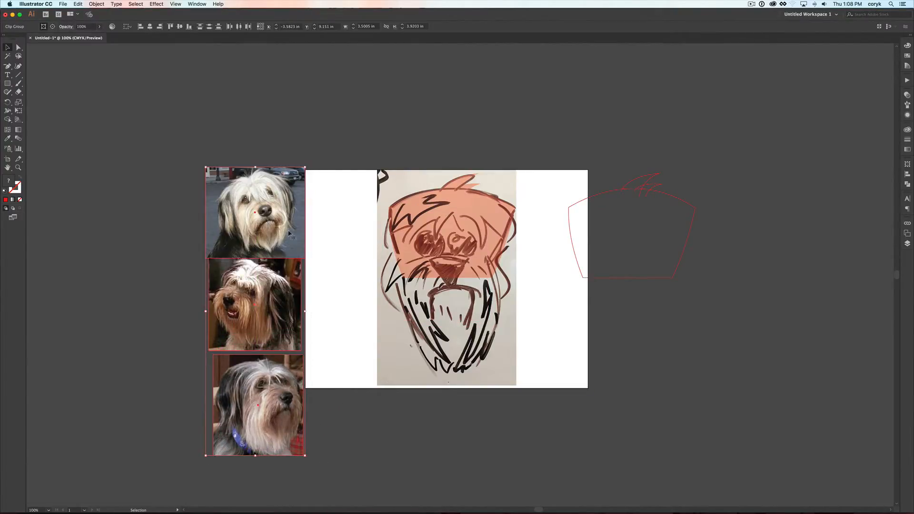
pyautogui.moveTo(204, 453); pyautogui.dragTo(232, 419)
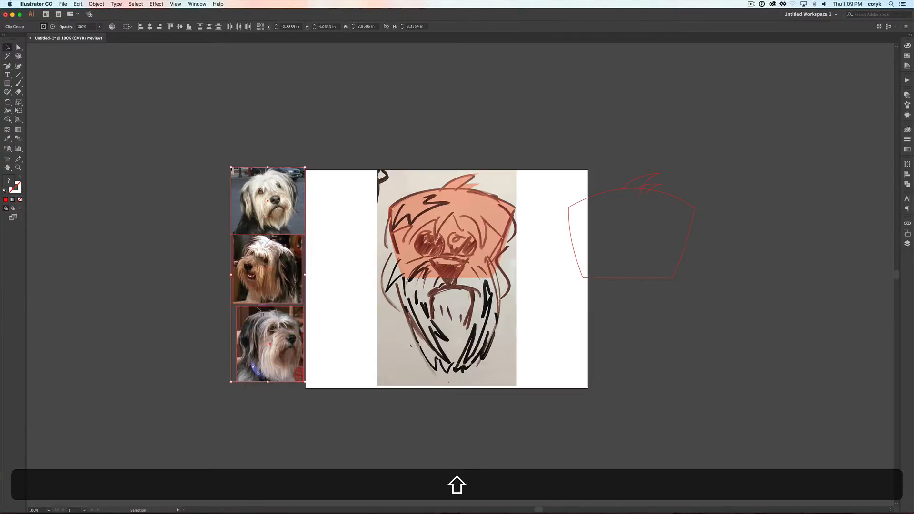
pyautogui.moveTo(269, 311); pyautogui.dragTo(310, 317)
pyautogui.click(348, 370)
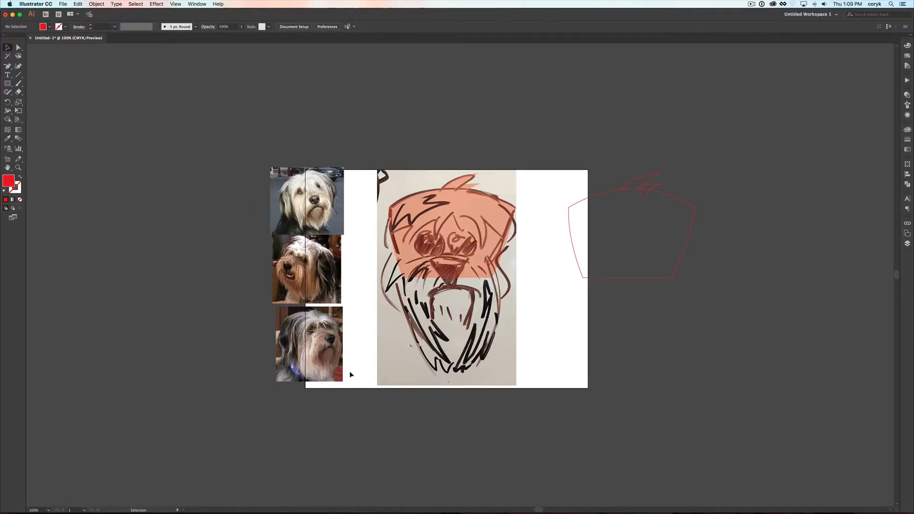
# Move the three clipped photo groups from Layer 2 into the sketch layer and lock that layer.
pyautogui.click(340, 369)
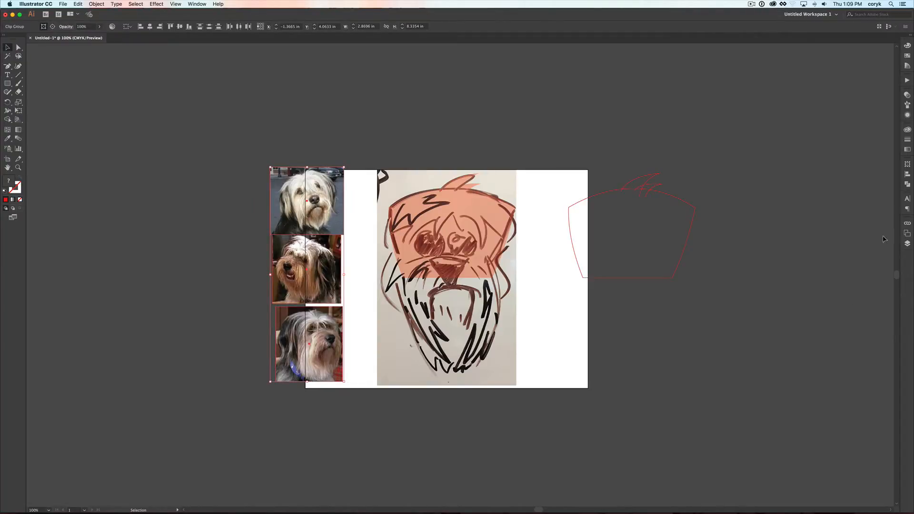
pyautogui.click(908, 245)
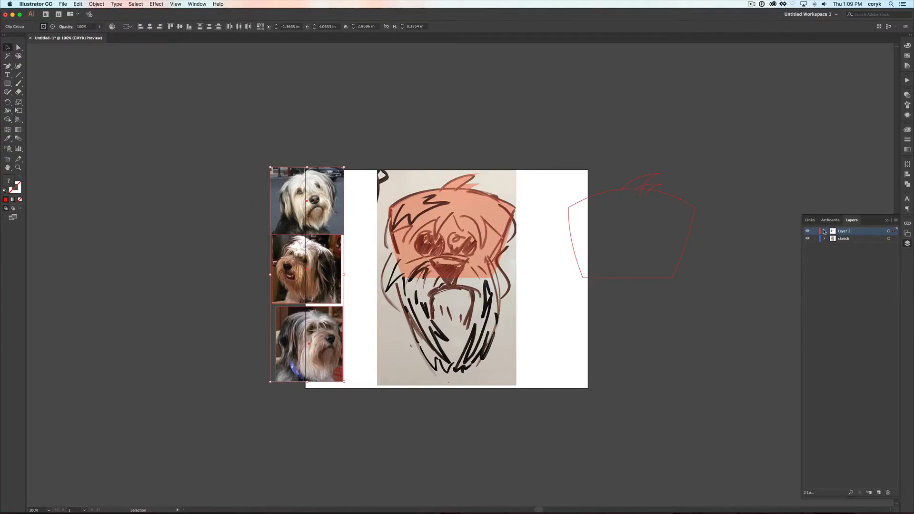
pyautogui.click(824, 231)
pyautogui.click(860, 254)
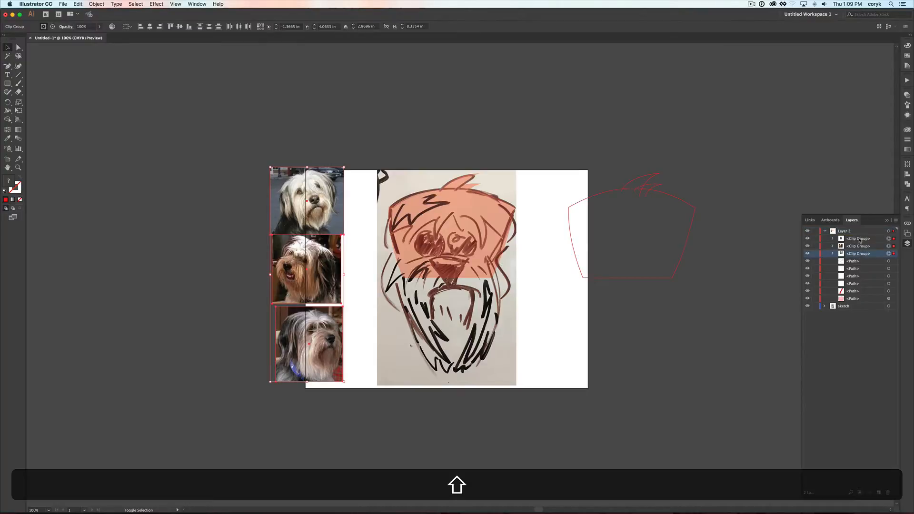
pyautogui.keyDown('shift'); pyautogui.click(859, 240); pyautogui.keyUp('shift')
pyautogui.moveTo(858, 240); pyautogui.dragTo(851, 308)
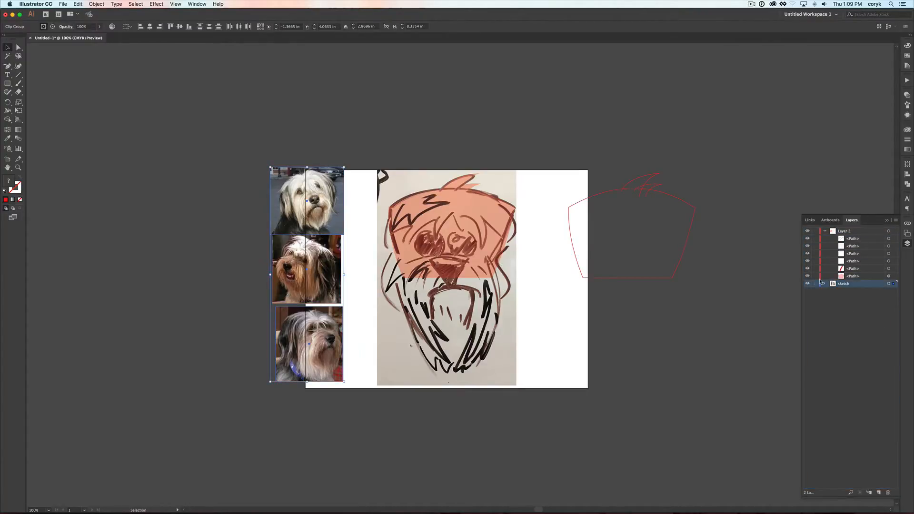
pyautogui.click(815, 284)
# Delete the four stray paths between the uppermost and lowest paths of Layer 2 and lock the semi-transparent red head shape.
pyautogui.click(826, 232)
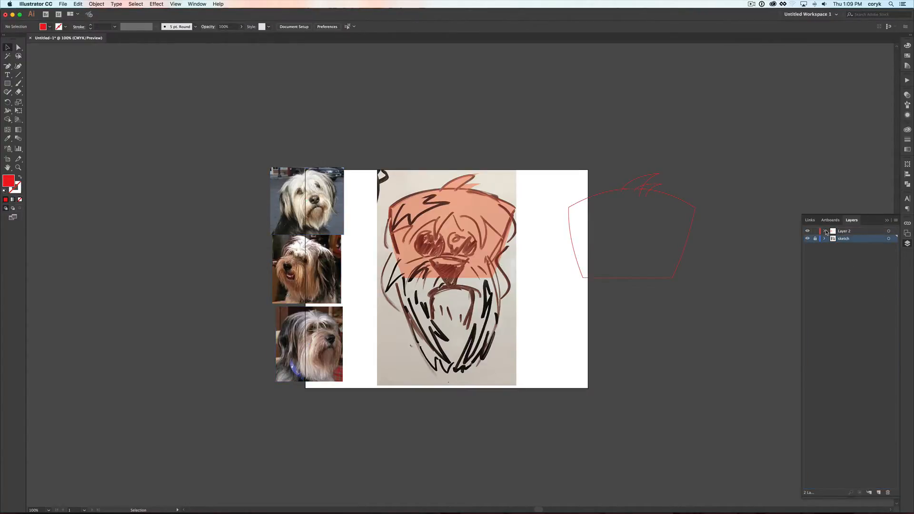
pyautogui.click(826, 231)
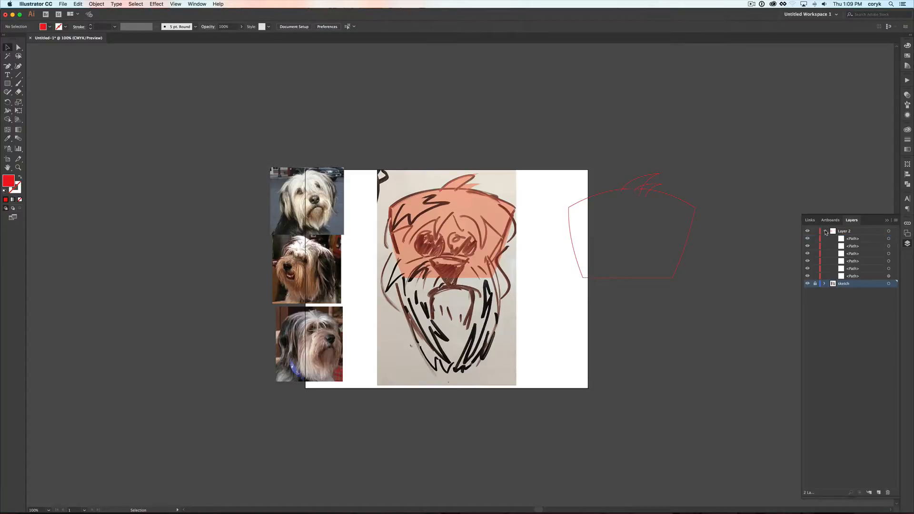
pyautogui.click(889, 277)
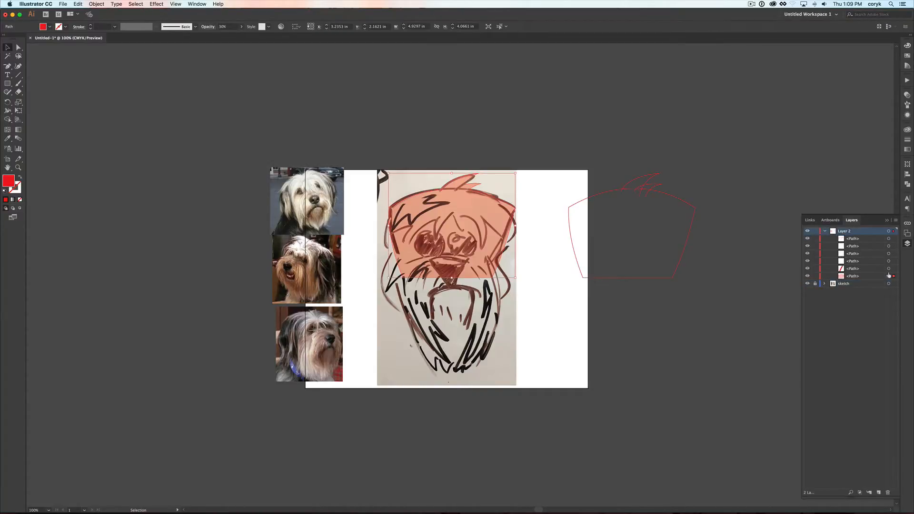
pyautogui.click(889, 269)
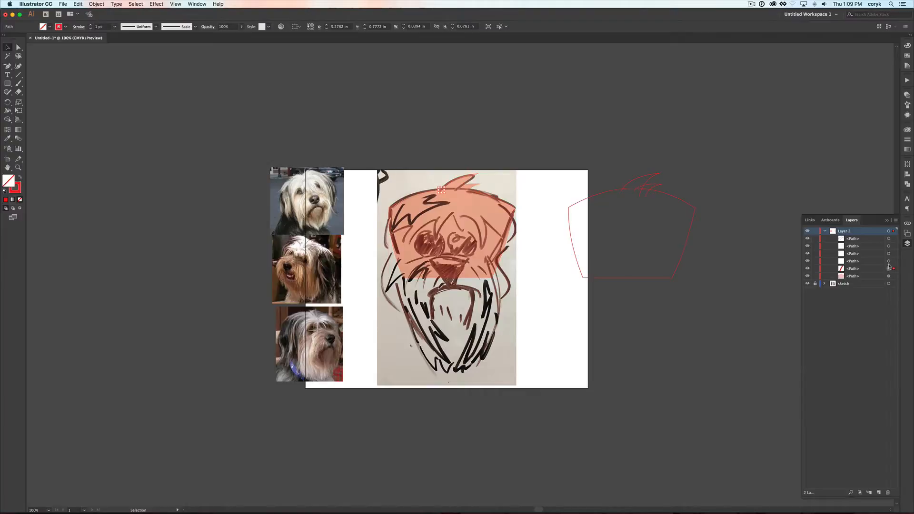
pyautogui.click(888, 261)
pyautogui.keyDown('shift'); pyautogui.click(870, 269); pyautogui.keyUp('shift')
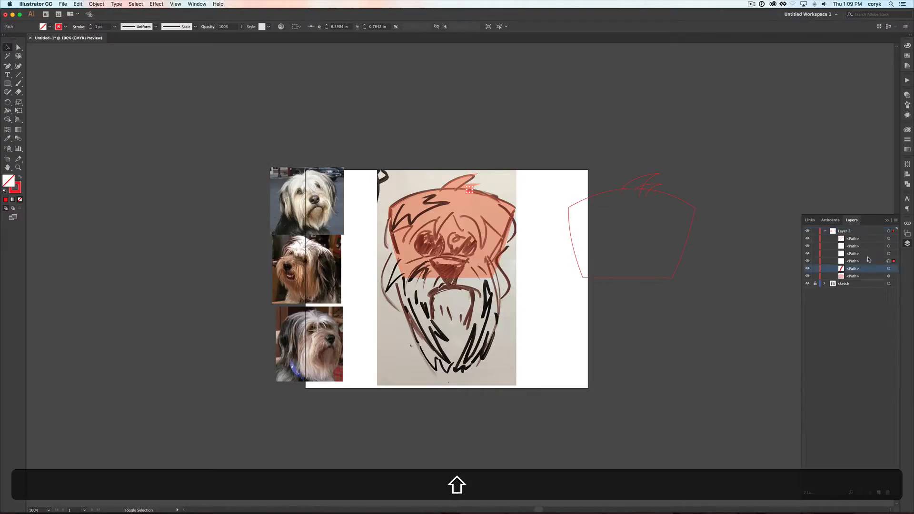
pyautogui.keyDown('shift'); pyautogui.click(869, 242); pyautogui.keyUp('shift')
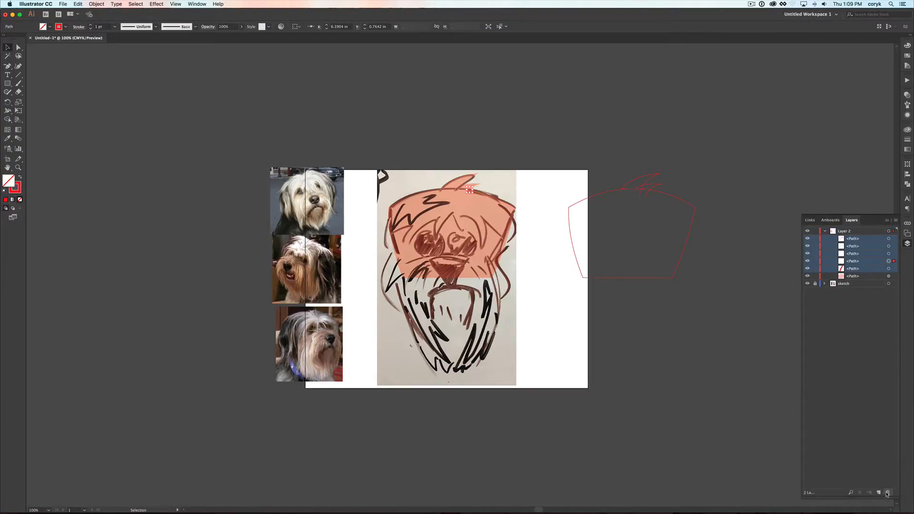
pyautogui.keyDown('super'); pyautogui.click(866, 241); pyautogui.keyUp('super')
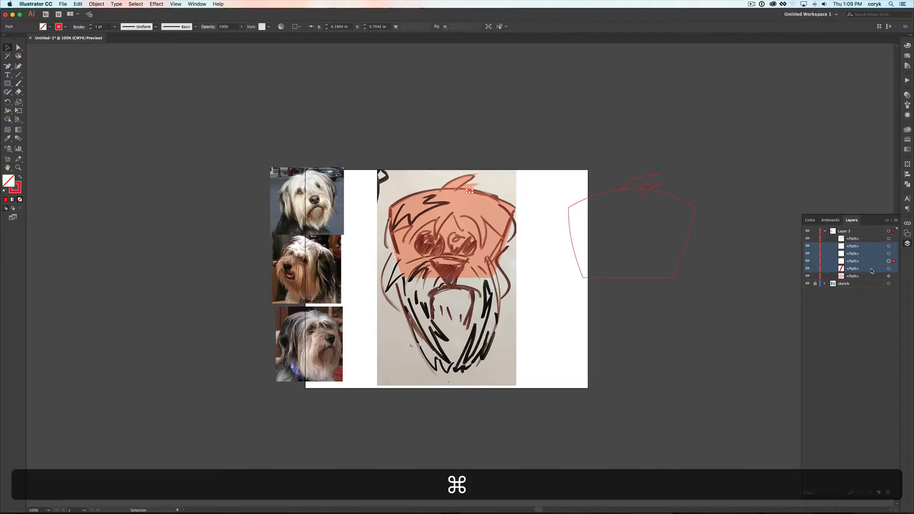
pyautogui.click(889, 493)
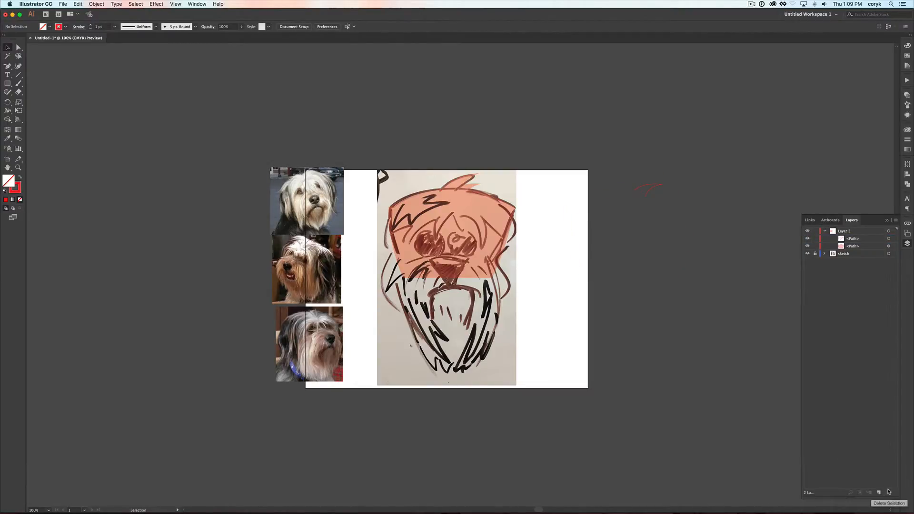
pyautogui.click(694, 248)
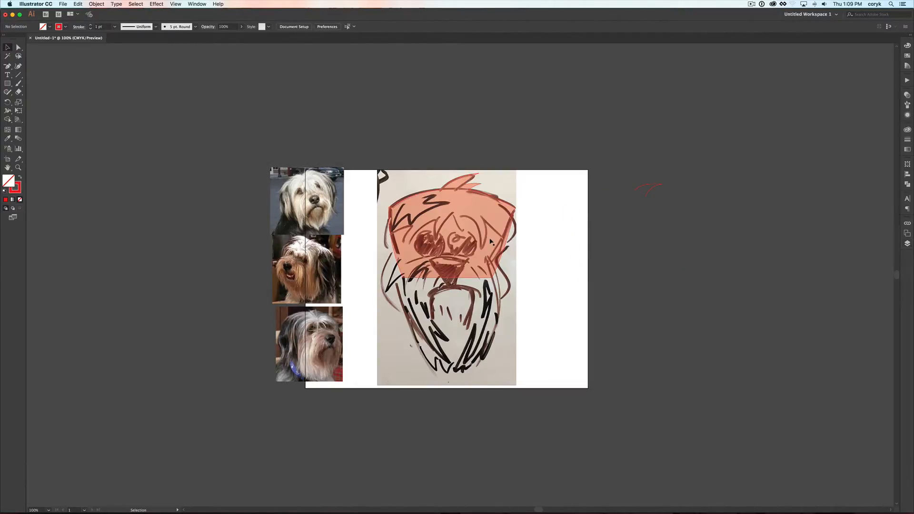
pyautogui.press('super+2')
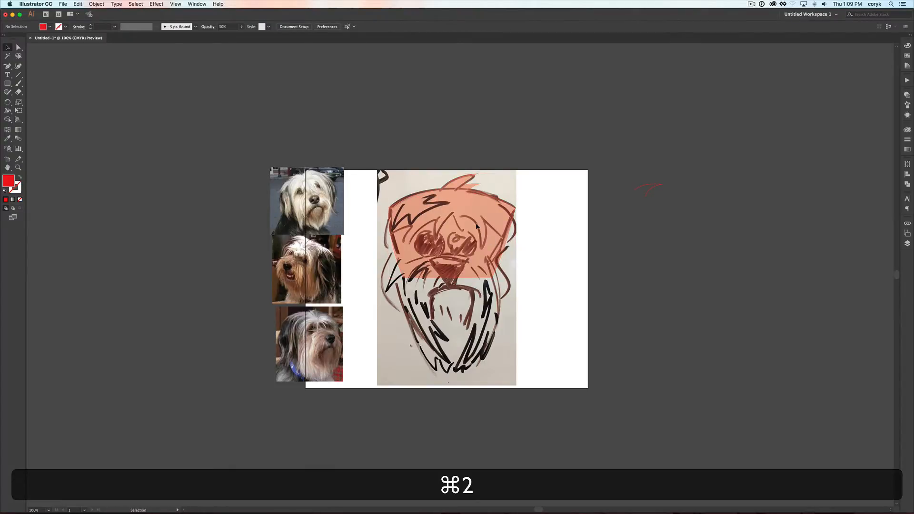
# Draw a red circle about 1.3 in across on the blank artboard area to the right of the sketch.
pyautogui.press('z')
pyautogui.moveTo(492, 190); pyautogui.dragTo(262, 404)
pyautogui.press('space')
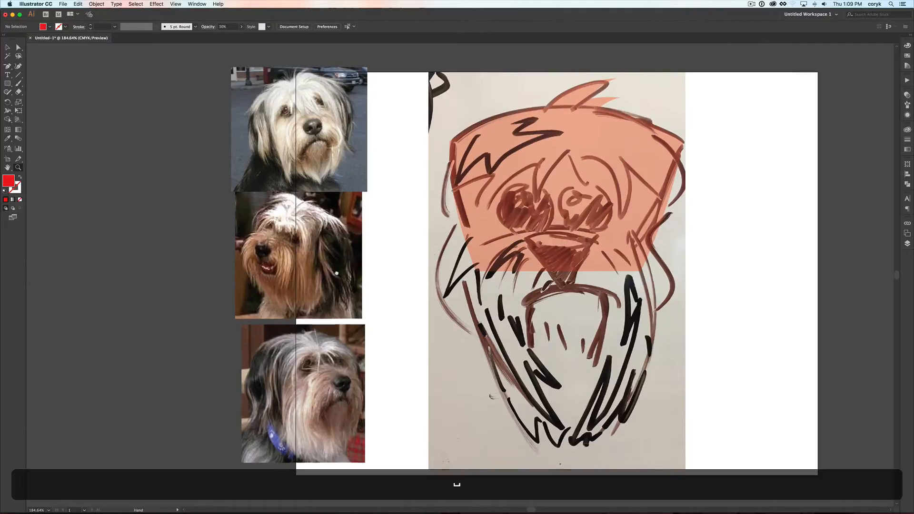
pyautogui.moveTo(333, 263); pyautogui.dragTo(337, 273)
pyautogui.press('l')
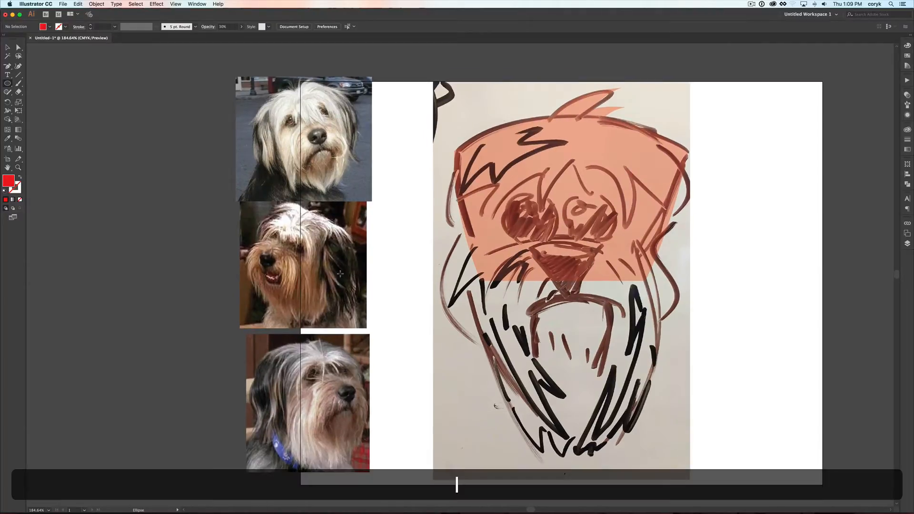
pyautogui.moveTo(721, 184); pyautogui.dragTo(843, 234)
pyautogui.press('shift')
pyautogui.press('v')
pyautogui.press('alt')
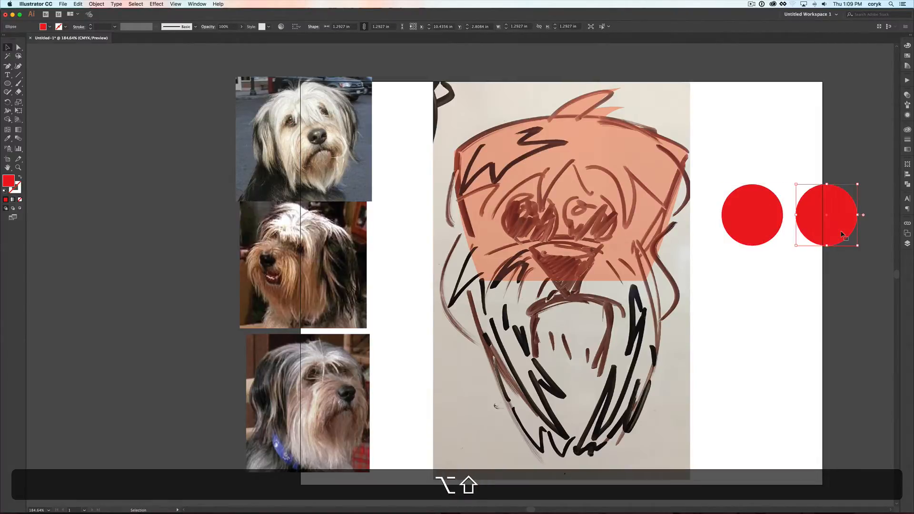
pyautogui.press('BackSpace')
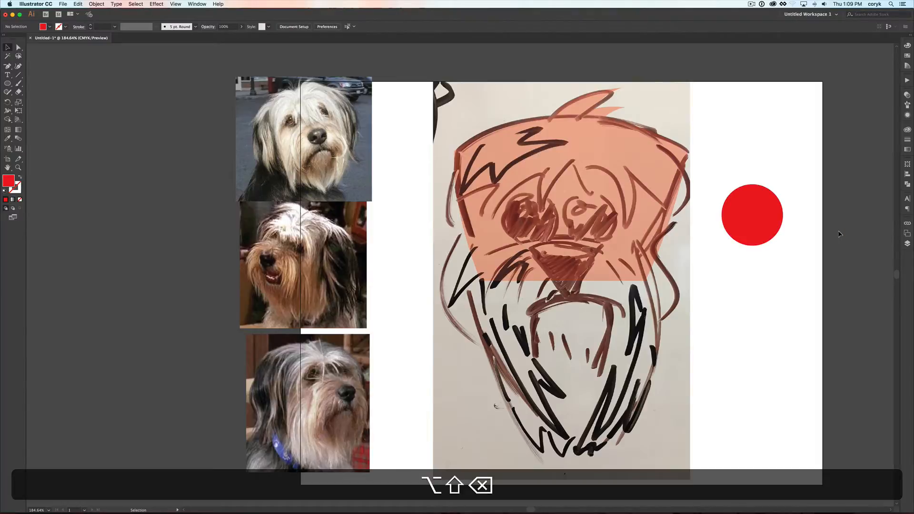
pyautogui.click(763, 233)
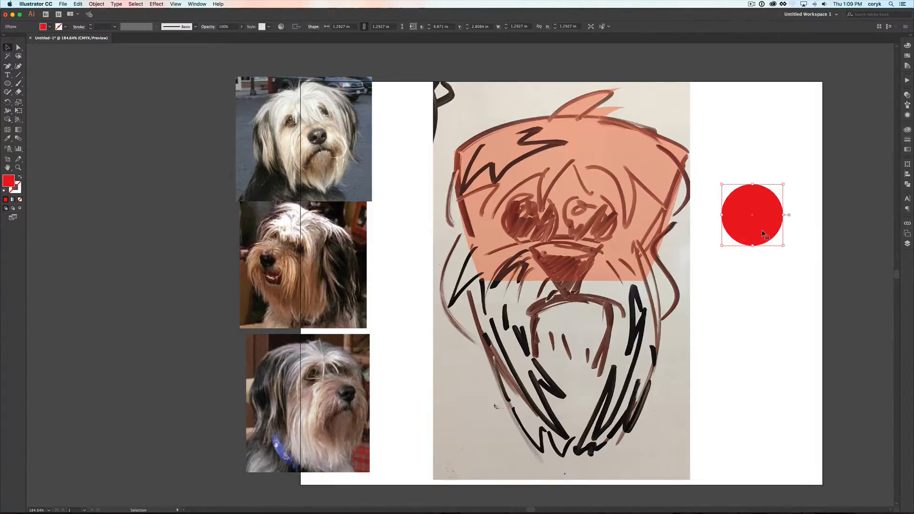
# Switch to Firefox and look through the Slaptastick Instagram feed's sticker artwork.
pyautogui.press('super+Tab')
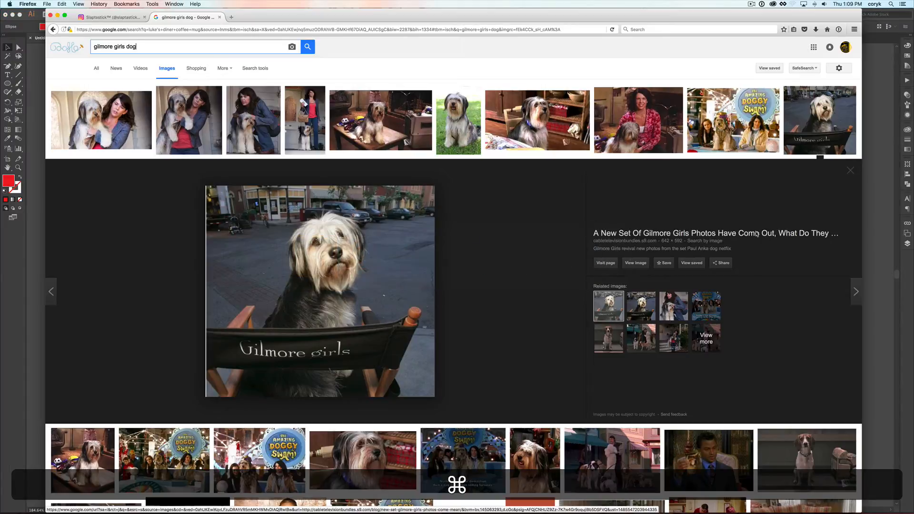
pyautogui.click(112, 18)
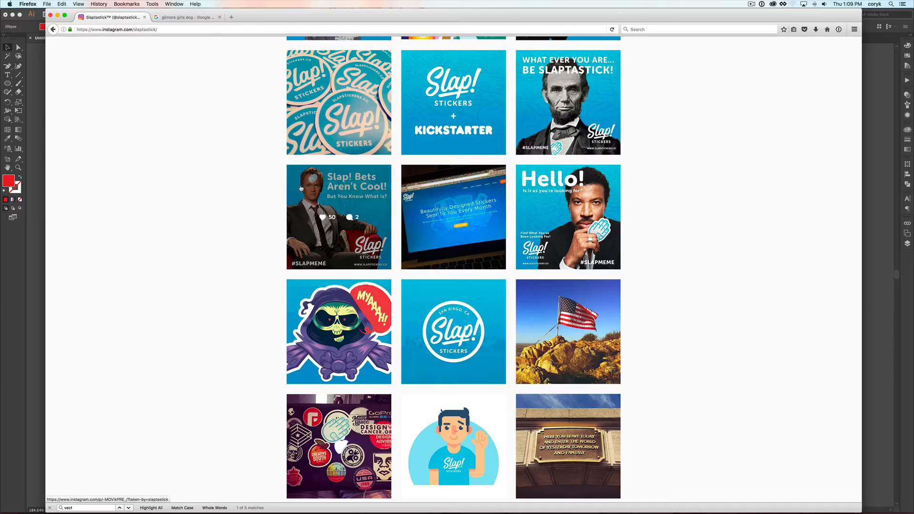
pyautogui.scroll(5, 434, 276)
pyautogui.scroll(20, 434, 275)
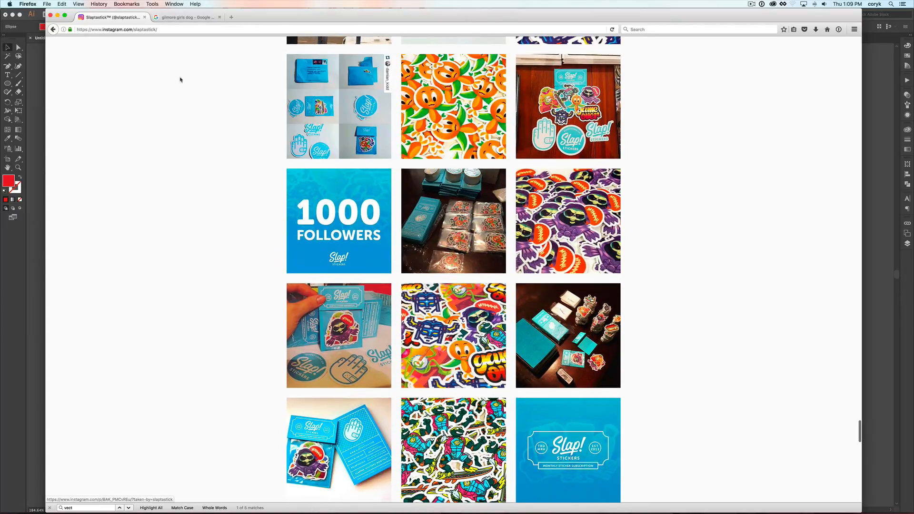
# Go back through the browsing history to the Creative Utensils pin on Pinterest and open the vector board it is saved to.
pyautogui.click(53, 30)
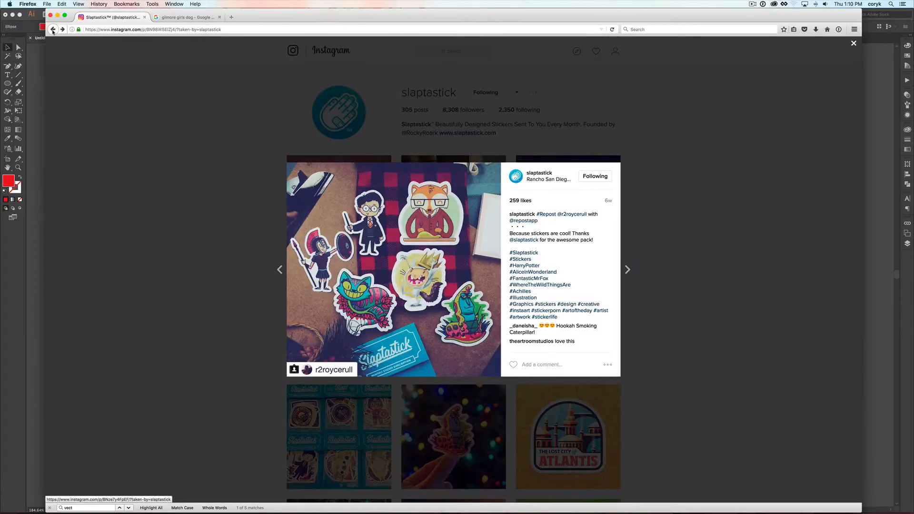
pyautogui.click(53, 30)
pyautogui.click(53, 30)
pyautogui.click(53, 30)
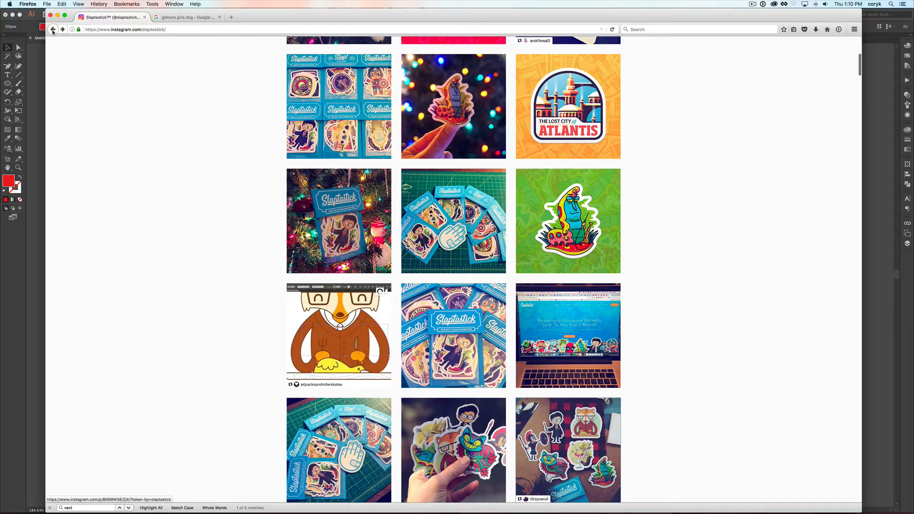
pyautogui.click(53, 30)
pyautogui.click(52, 30)
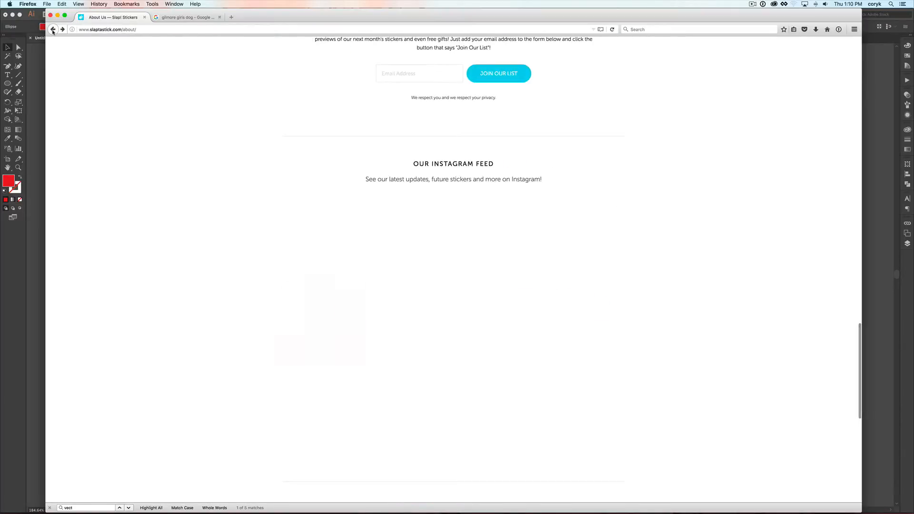
pyautogui.click(53, 30)
pyautogui.click(53, 30)
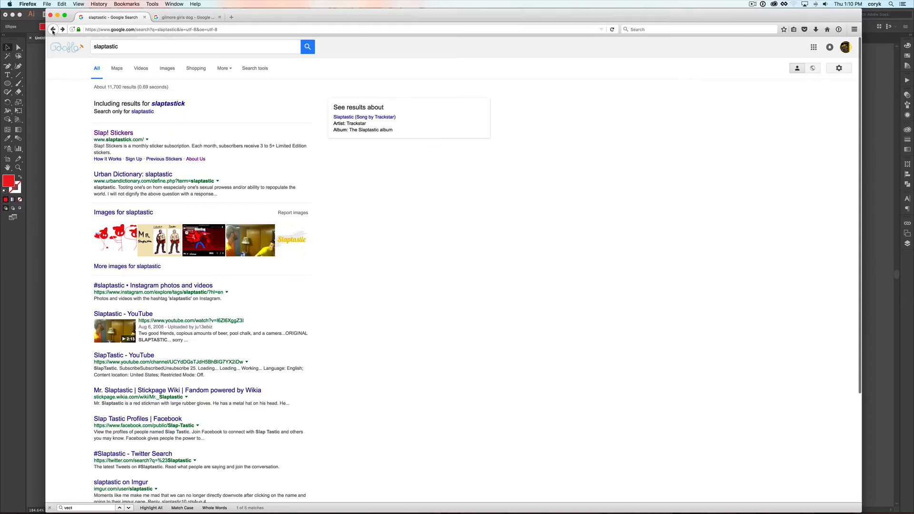
pyautogui.click(53, 30)
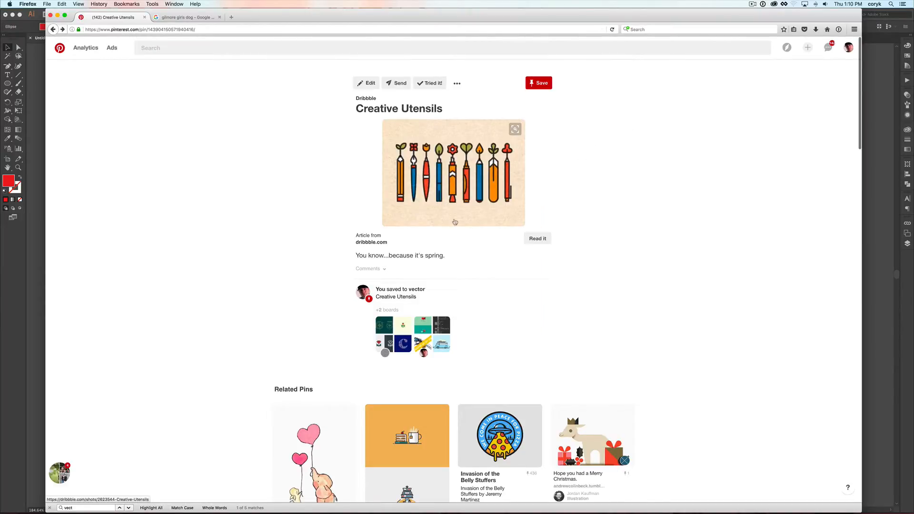
pyautogui.click(418, 290)
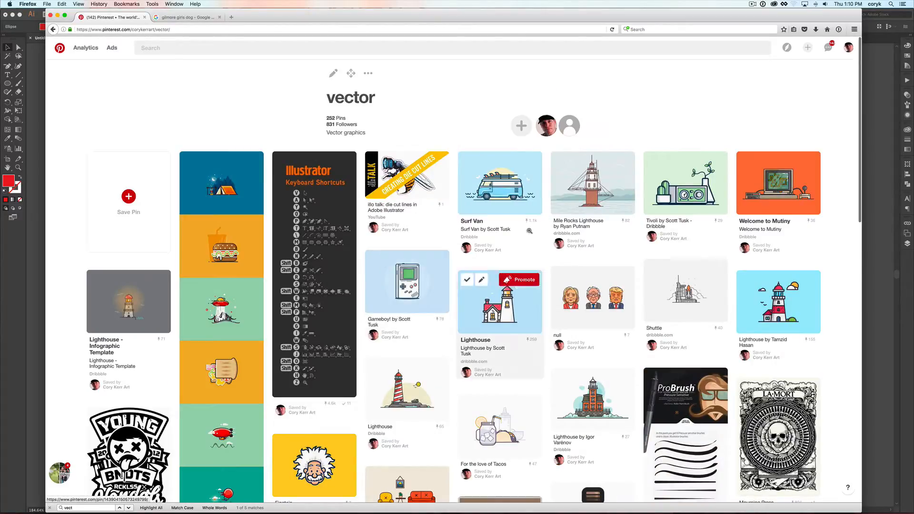
# Look through the vector board's pins for illustrations that show different outline and flat-colour styles.
pyautogui.scroll(-3, 607, 111)
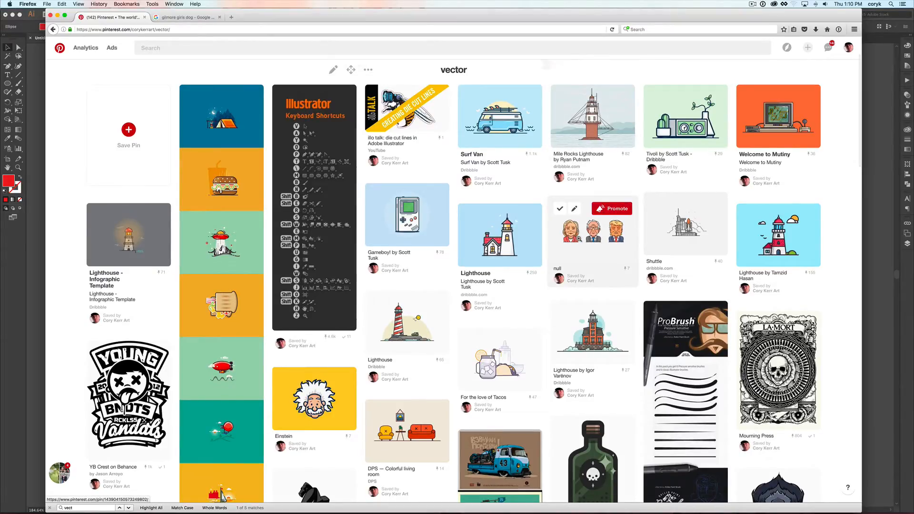
pyautogui.scroll(-8, 541, 272)
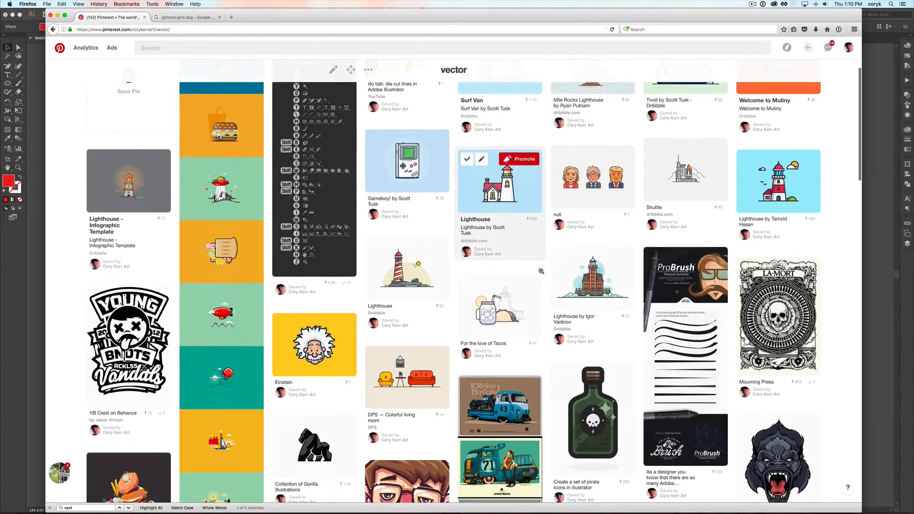
pyautogui.scroll(-7, 541, 271)
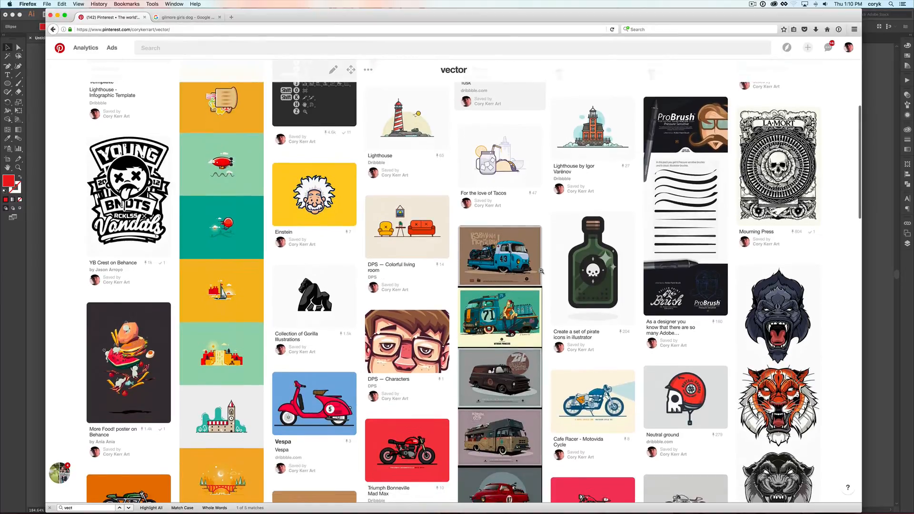
pyautogui.scroll(-3, 541, 271)
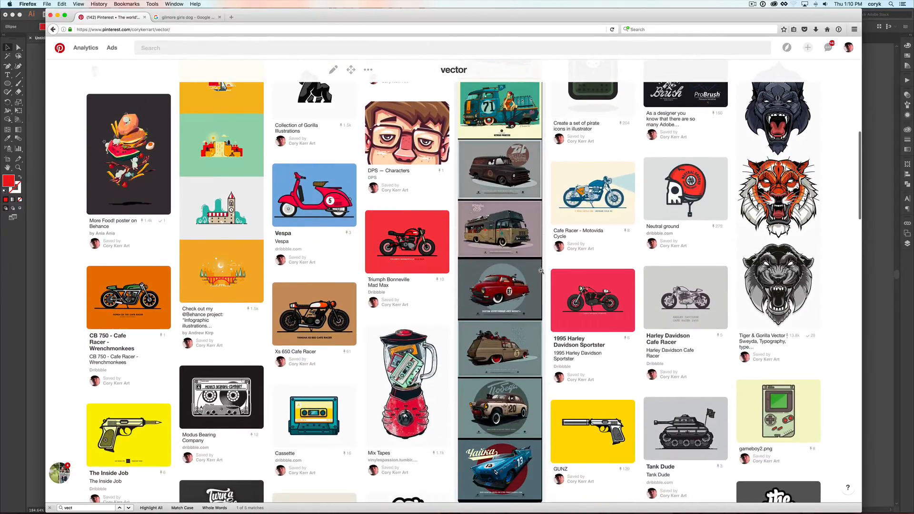
pyautogui.scroll(-6, 541, 271)
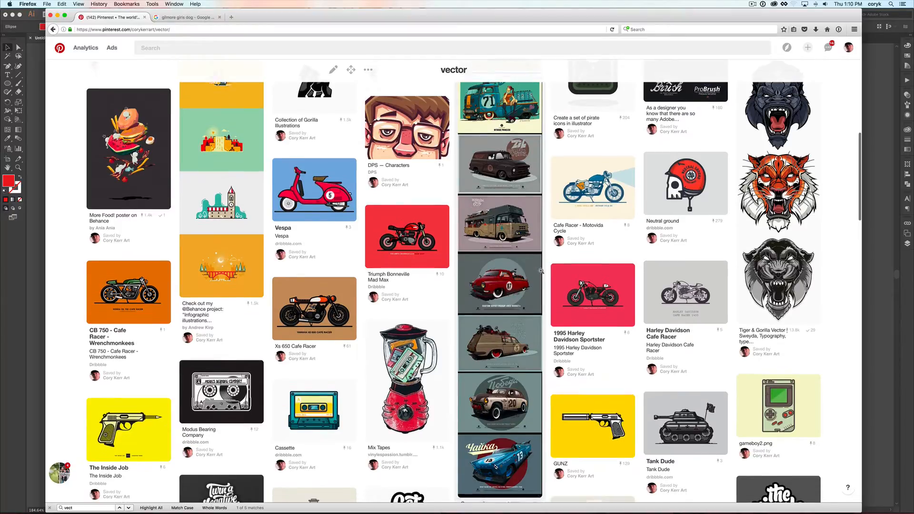
pyautogui.scroll(-8, 541, 271)
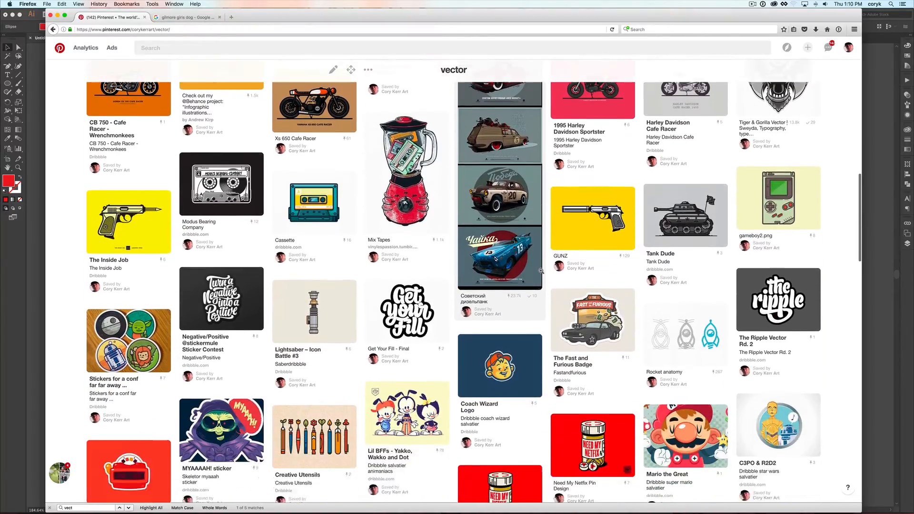
pyautogui.scroll(-8, 541, 271)
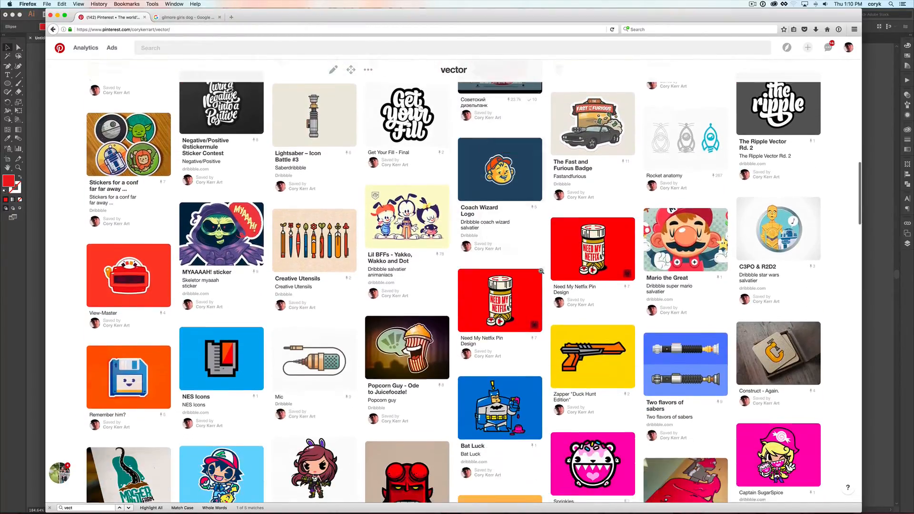
pyautogui.scroll(-2, 541, 271)
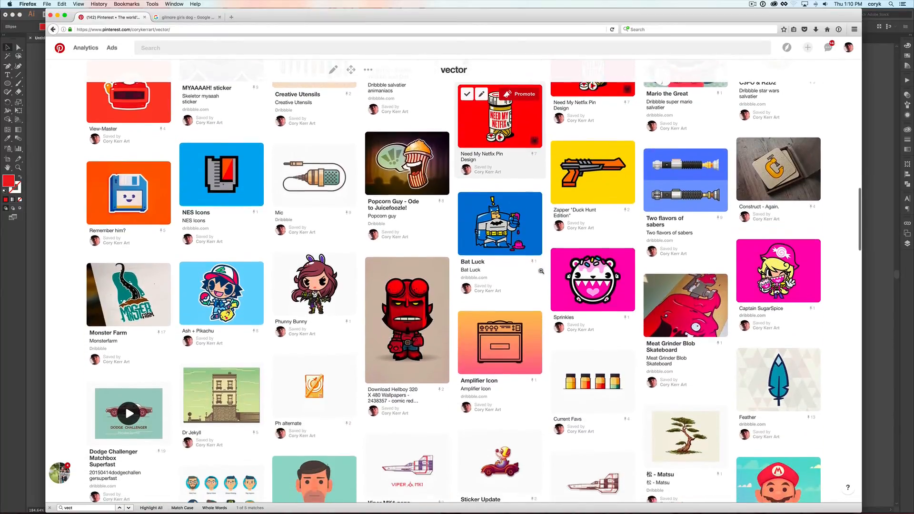
pyautogui.scroll(5, 541, 272)
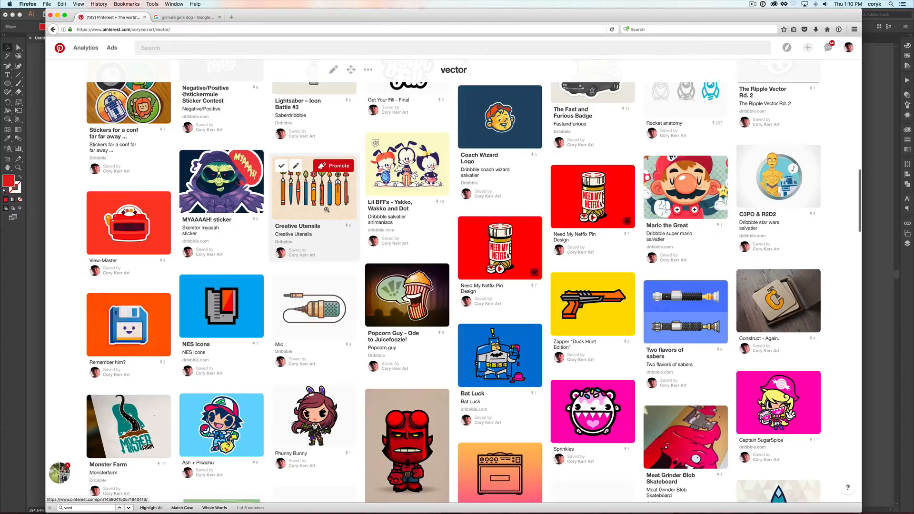
# View the Creative Utensils pin, compare it with the Illustrator drawing, and return to the vector board.
pyautogui.click(327, 210)
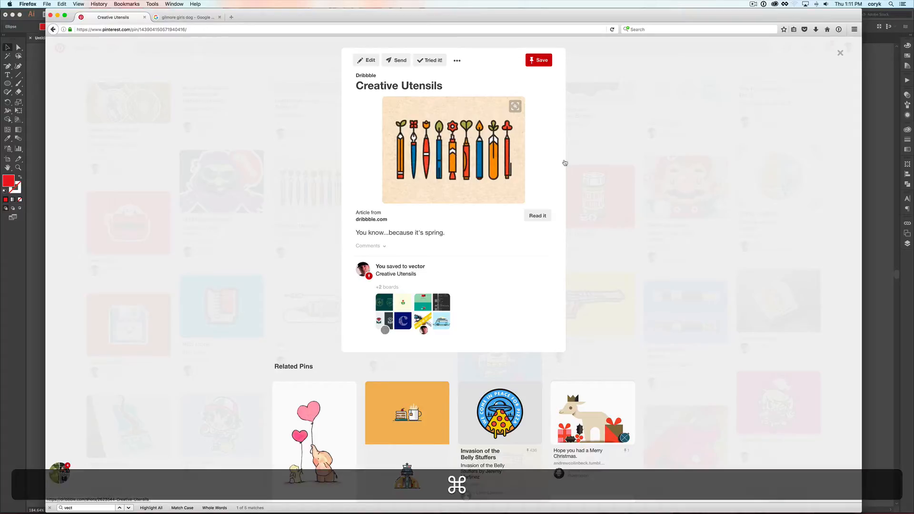
pyautogui.press('super+Tab')
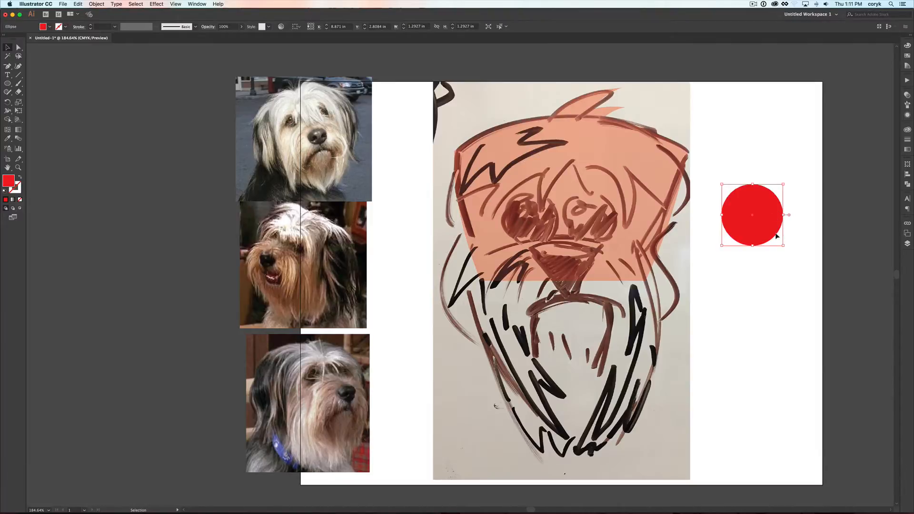
pyautogui.press('super+Tab')
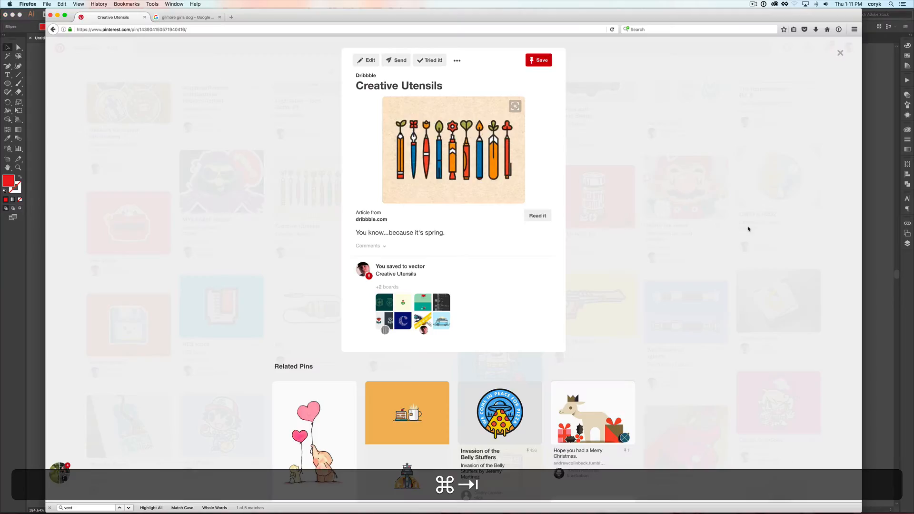
pyautogui.press('super+Tab')
pyautogui.press('super+Tab')
pyautogui.click(690, 234)
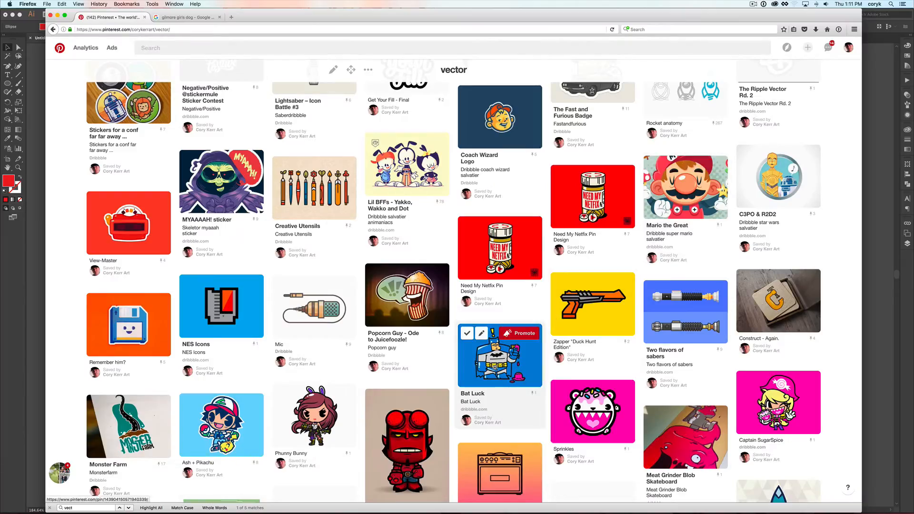
# View the Bat Luck pin, close it, and compare the board with the Illustrator drawing.
pyautogui.click(496, 368)
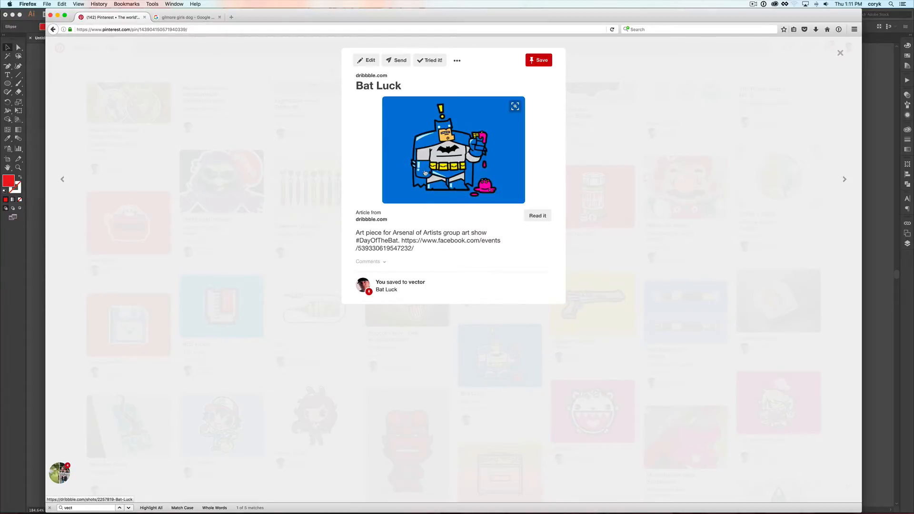
pyautogui.click(604, 188)
pyautogui.press('super+Tab')
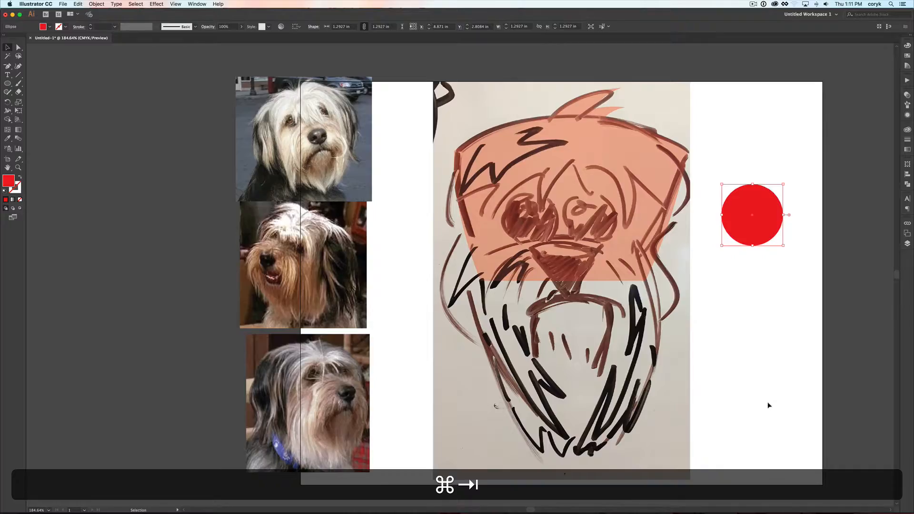
pyautogui.press('super+Tab')
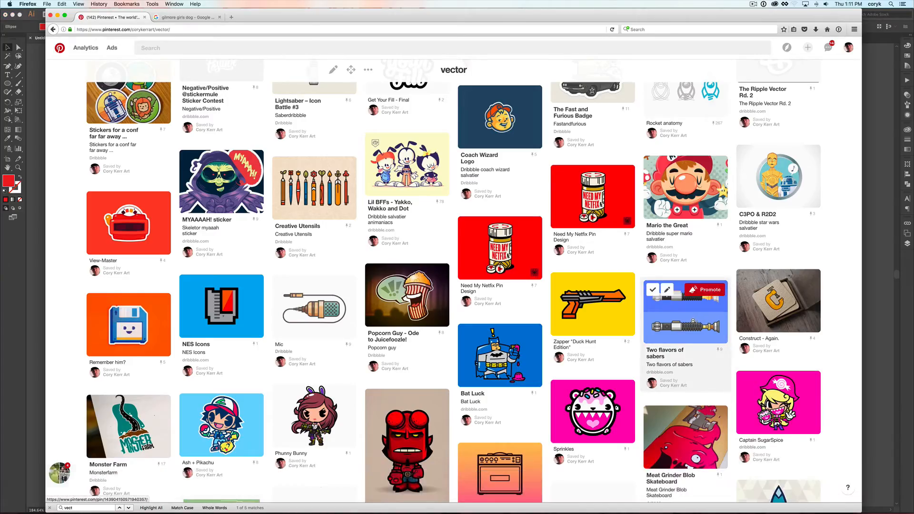
# Open the Two flavors of sabers pin, view its Dribbble source page in a separate tab, and return to the pin.
pyautogui.click(693, 322)
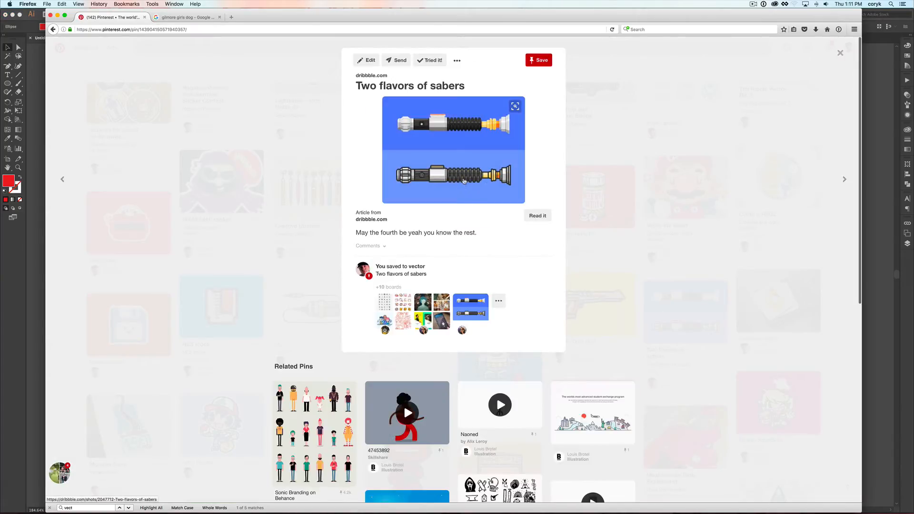
pyautogui.keyDown('super'); pyautogui.click(466, 180); pyautogui.keyUp('super')
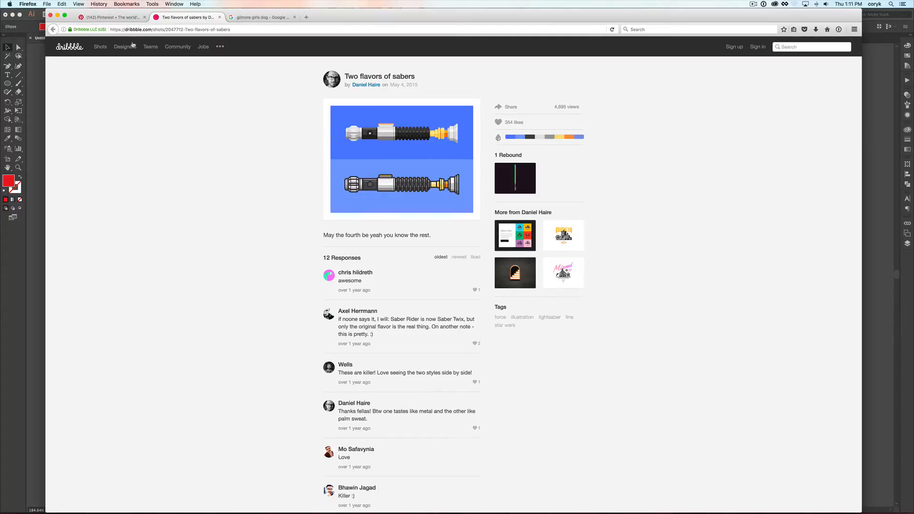
pyautogui.click(125, 17)
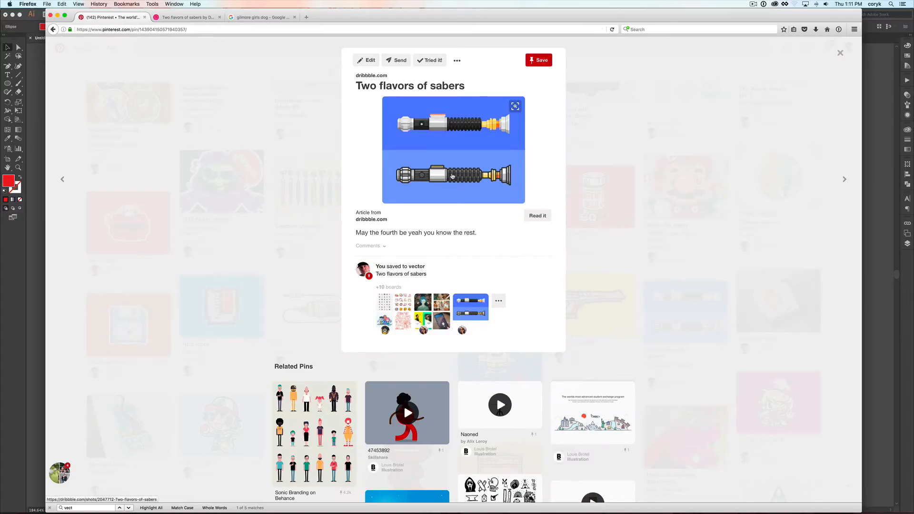
# Bring the Two flavors of sabers image into the Illustrator document, place it off the artboard beside the dog photos, and deselect it.
pyautogui.moveTo(452, 177); pyautogui.dragTo(252, 305)
pyautogui.press('super+Tab')
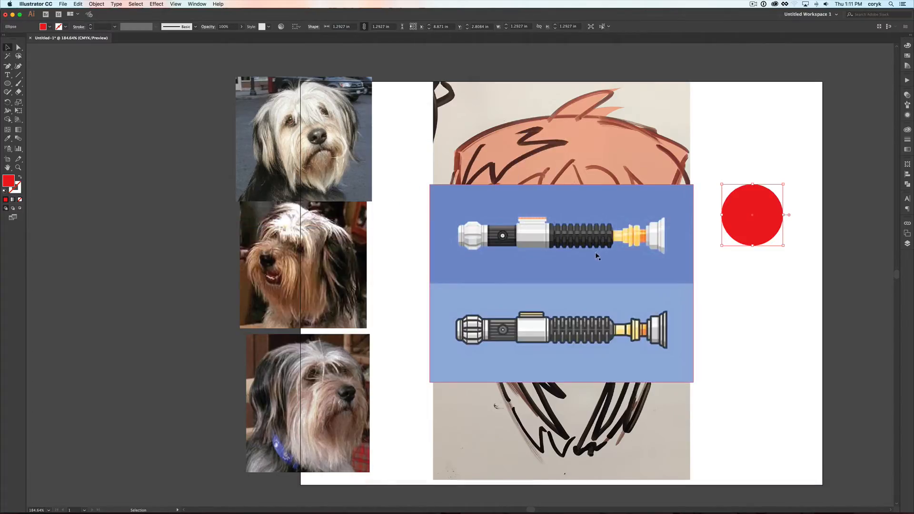
pyautogui.press('v')
pyautogui.moveTo(521, 277); pyautogui.dragTo(172, 252)
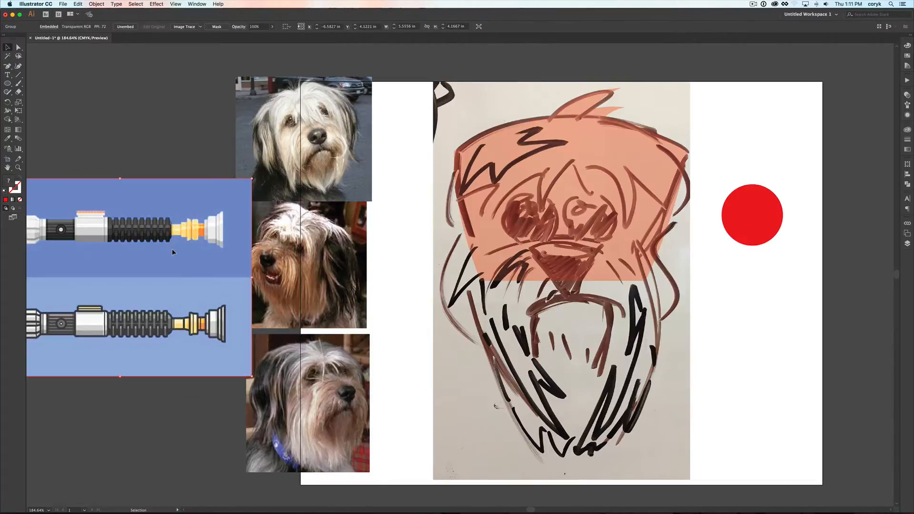
pyautogui.click(624, 178)
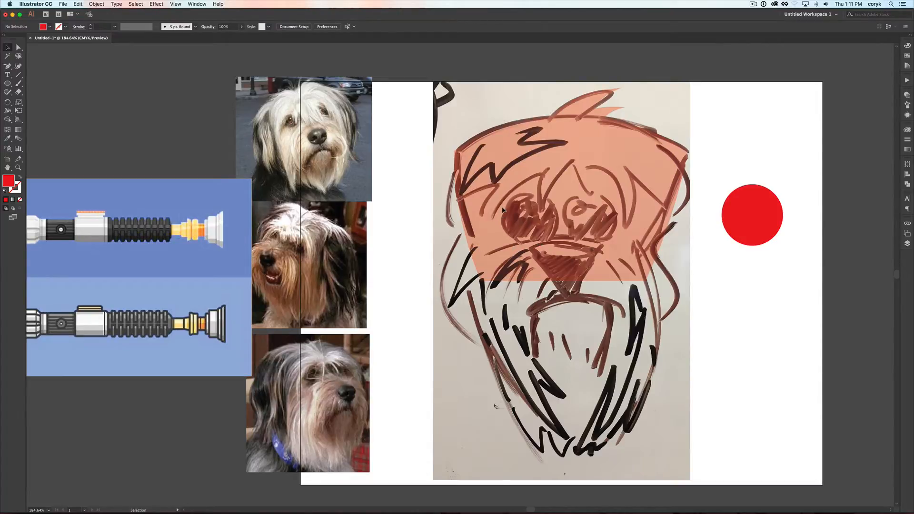
# Set the Pencil tool's fidelity to the Smooth end of its scale.
pyautogui.press('n')
pyautogui.doubleClick(7, 93)
pyautogui.click(35, 69)
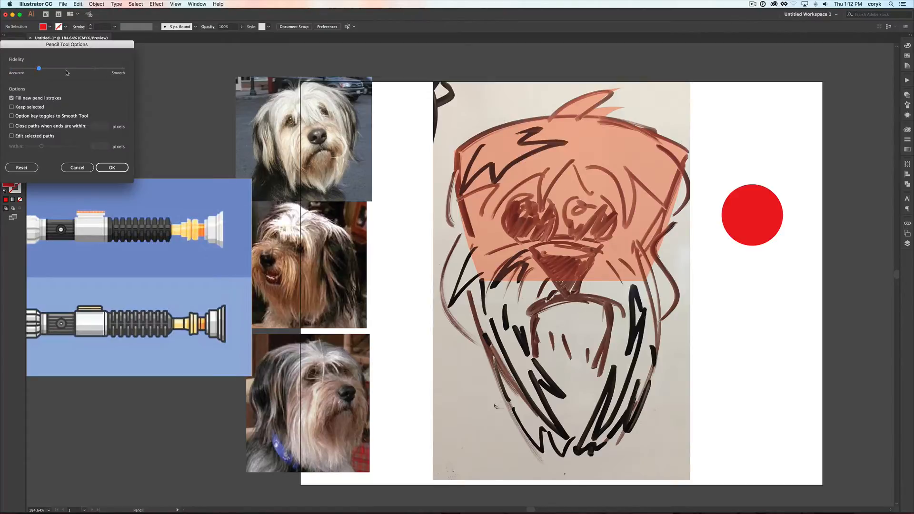
pyautogui.click(112, 168)
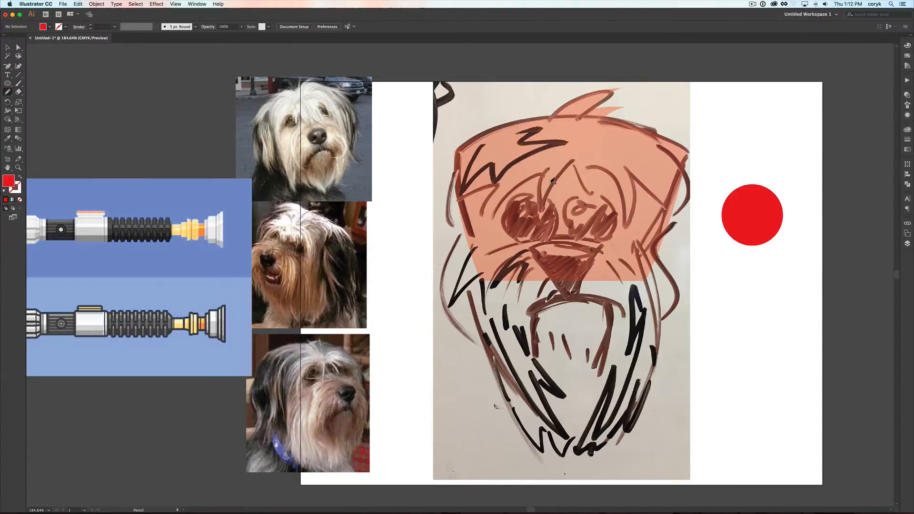
# Set the Pencil tool to close paths when their ends are within 10 pixels.
pyautogui.doubleClick(7, 92)
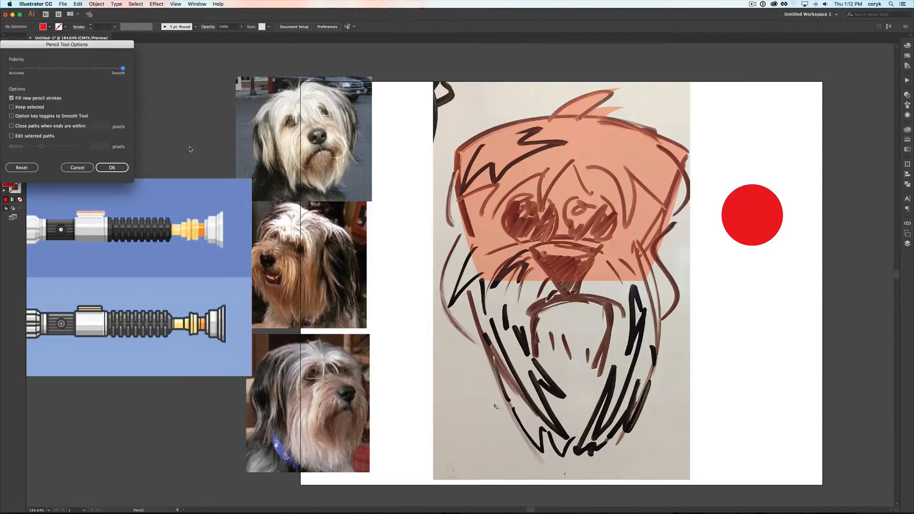
pyautogui.click(11, 126)
pyautogui.press('Tab')
pyautogui.write('10')
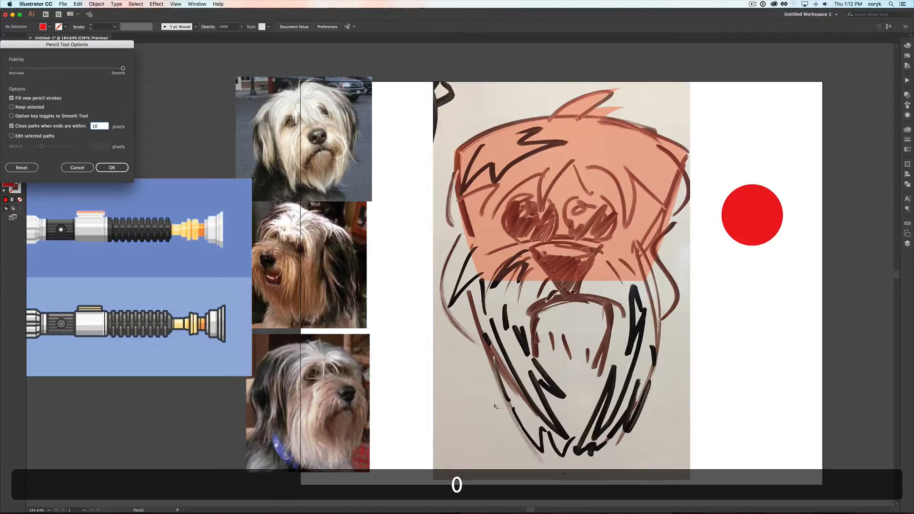
pyautogui.press('Return')
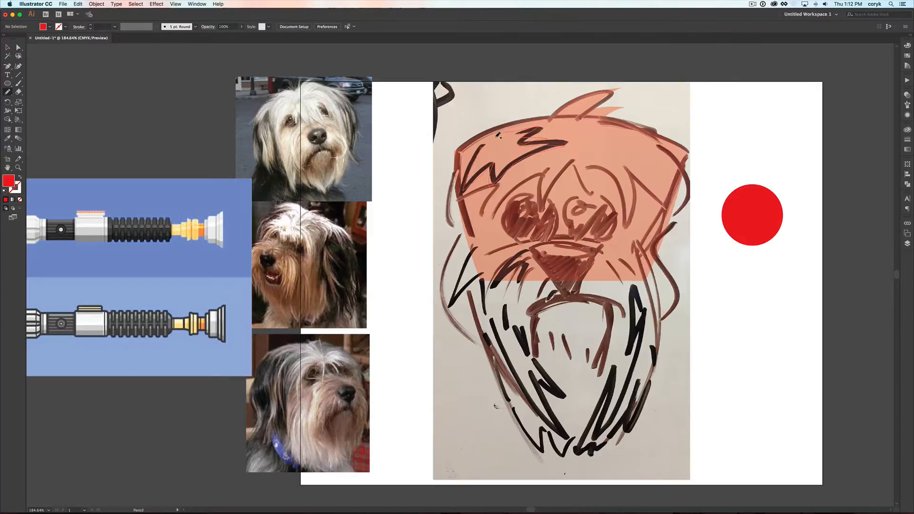
# Trace the zigzag hair highlight on the sketch's forehead as a closed red-filled Pencil shape and select it.
pyautogui.moveTo(507, 139); pyautogui.dragTo(483, 146)
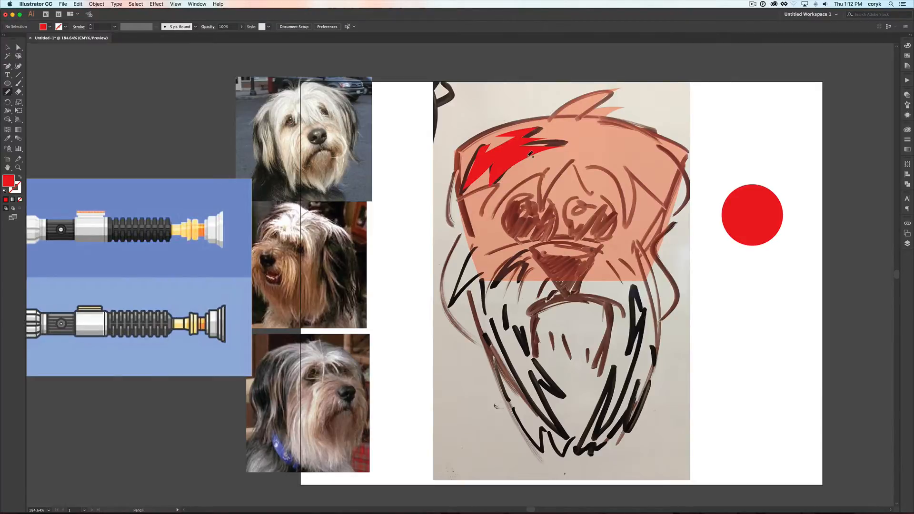
pyautogui.press('v')
pyautogui.click(516, 155)
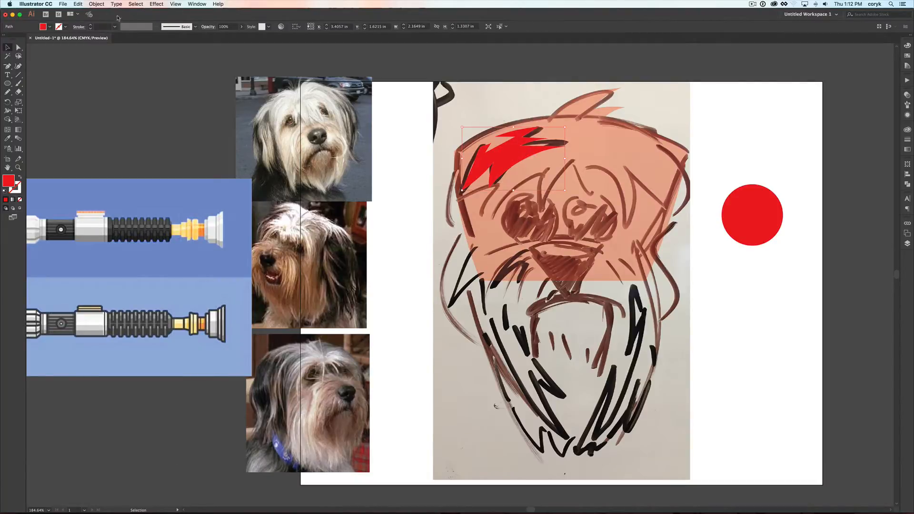
# Simplify the hair highlight's path, previewing Straight Lines and applying the simplification with that option off.
pyautogui.click(78, 4)
pyautogui.moveTo(96, 4)
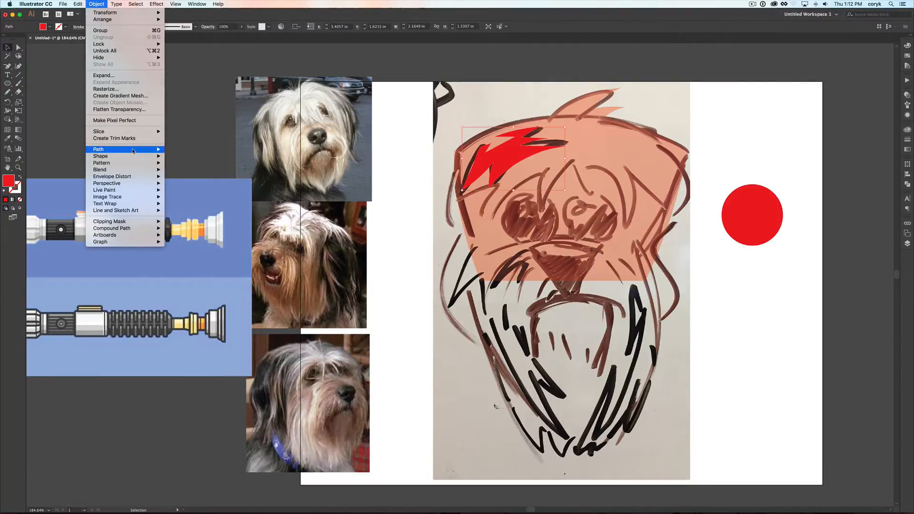
pyautogui.moveTo(133, 151)
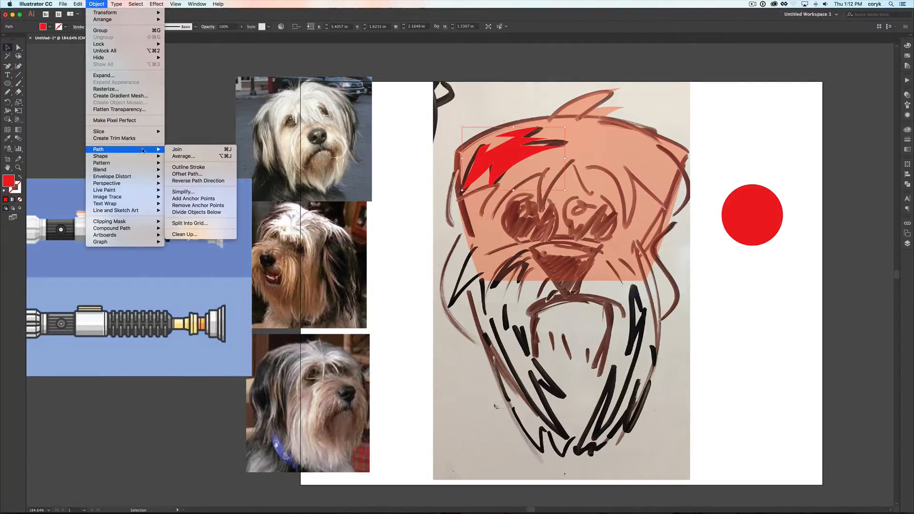
pyautogui.click(210, 191)
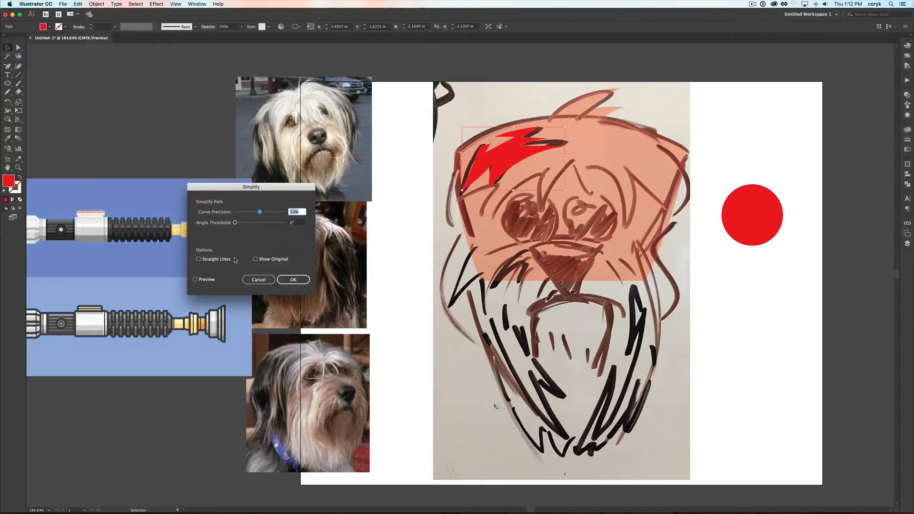
pyautogui.click(199, 259)
pyautogui.click(195, 280)
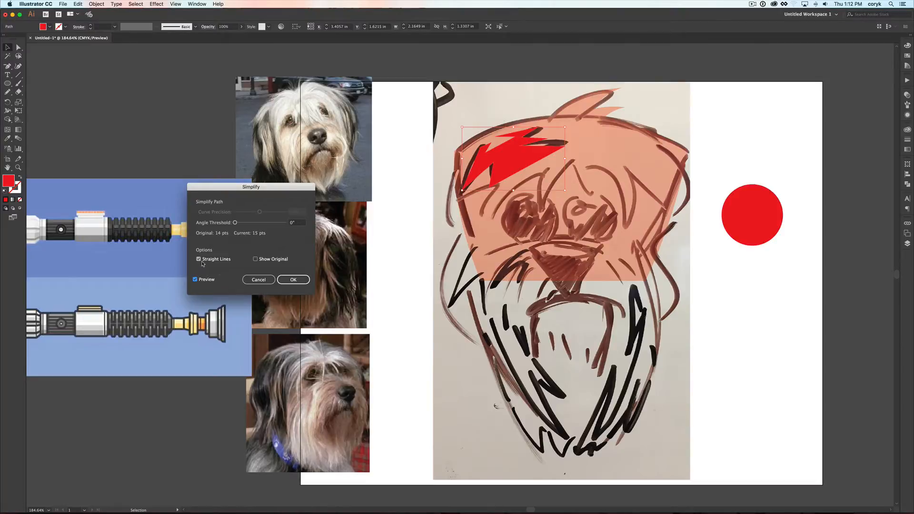
pyautogui.moveTo(235, 223); pyautogui.dragTo(253, 212)
pyautogui.click(198, 259)
pyautogui.click(260, 213)
pyautogui.click(294, 279)
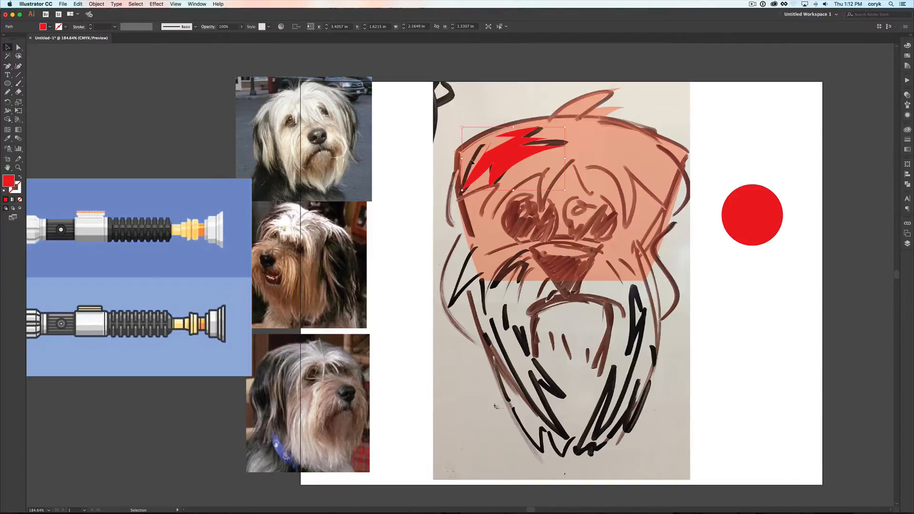
# Bend the highlight's edges into curves with the Anchor Point tool and fill it with cream sampled from the white dog photo.
pyautogui.hotkey('shift', 'c')
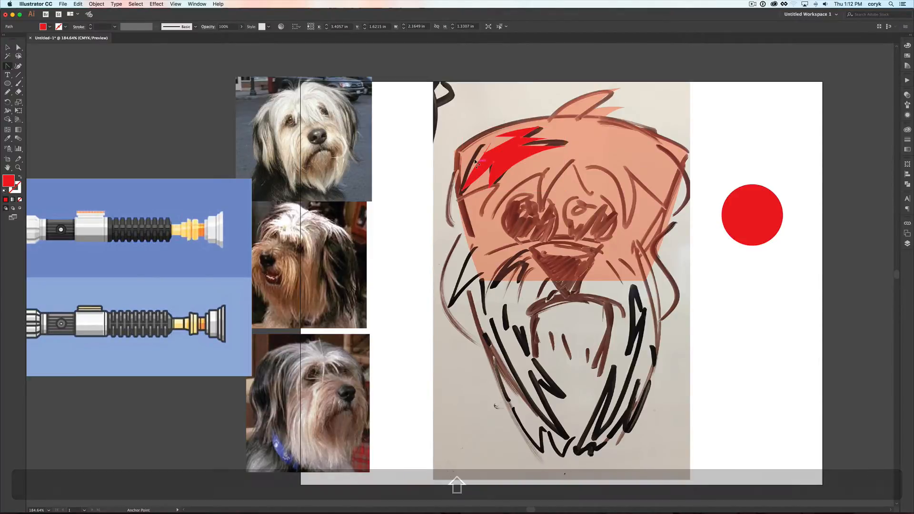
pyautogui.click(476, 163)
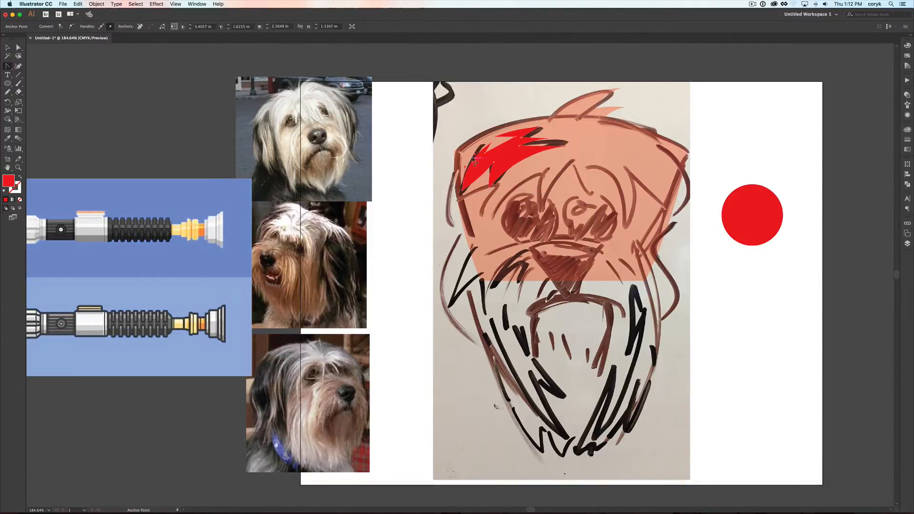
pyautogui.moveTo(498, 143); pyautogui.dragTo(497, 143)
pyautogui.moveTo(519, 162); pyautogui.dragTo(508, 160)
pyautogui.press('v')
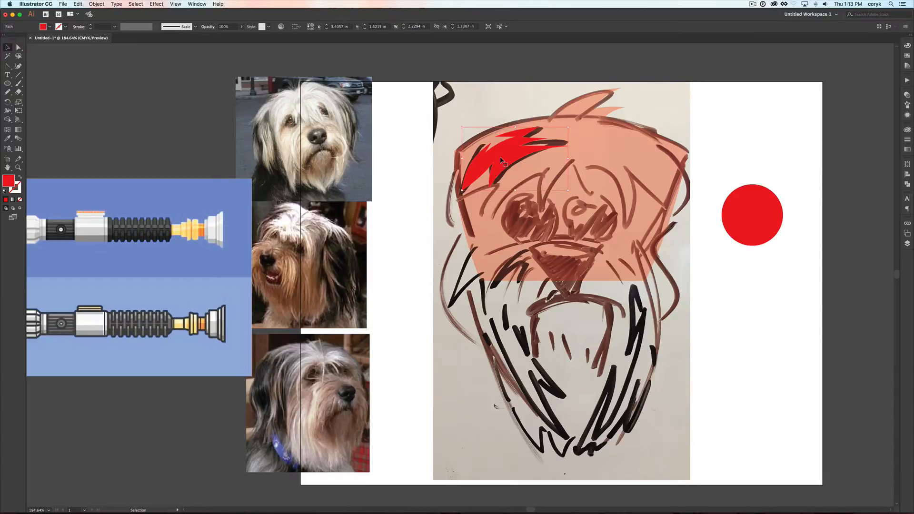
pyautogui.press('i')
pyautogui.click(292, 138)
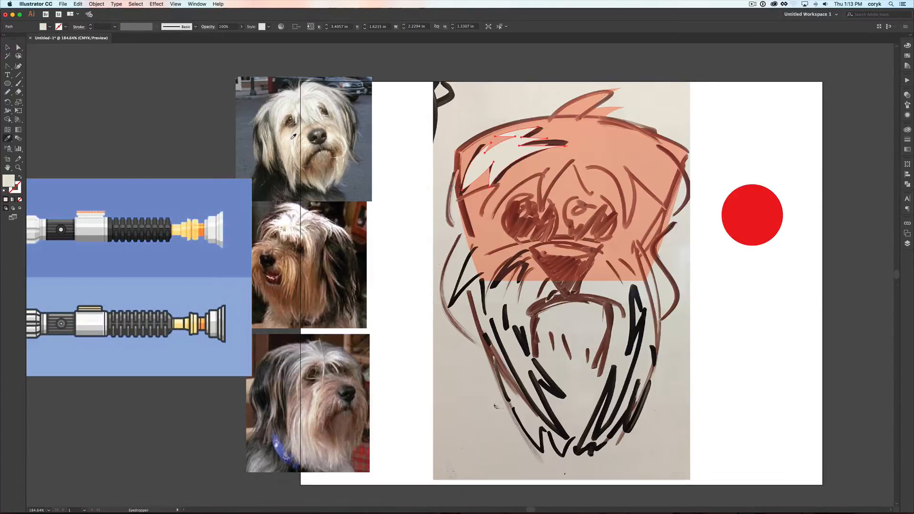
# Unlock all objects and fill the head shape with a light brown sampled from the middle dog photo's fur.
pyautogui.press('alt+super+2')
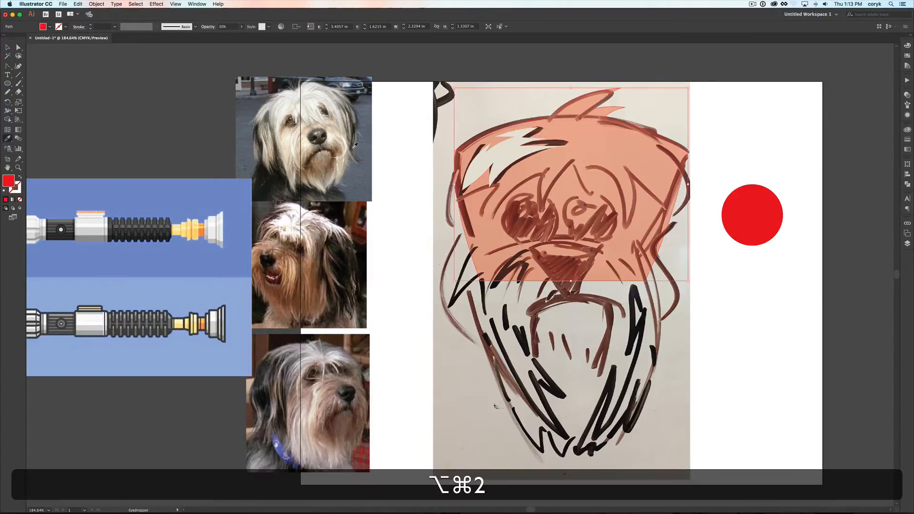
pyautogui.press('v')
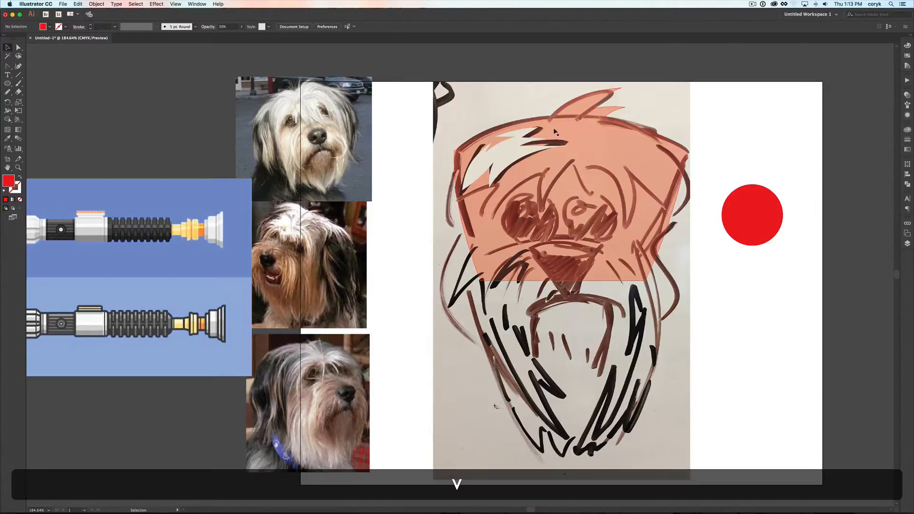
pyautogui.press('i')
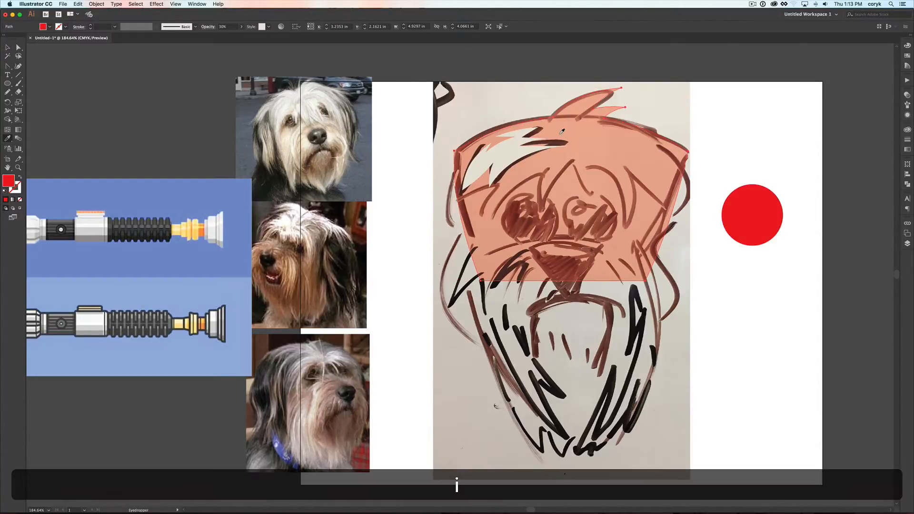
pyautogui.click(293, 270)
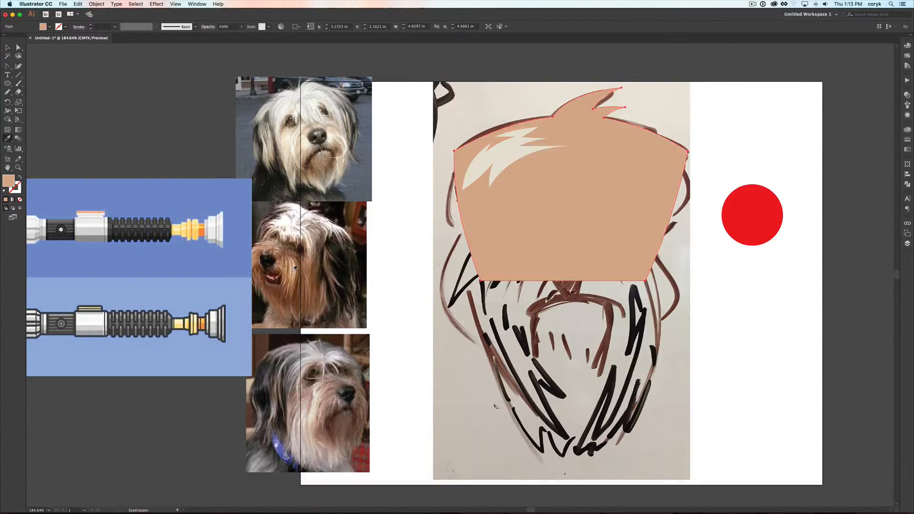
pyautogui.click(297, 271)
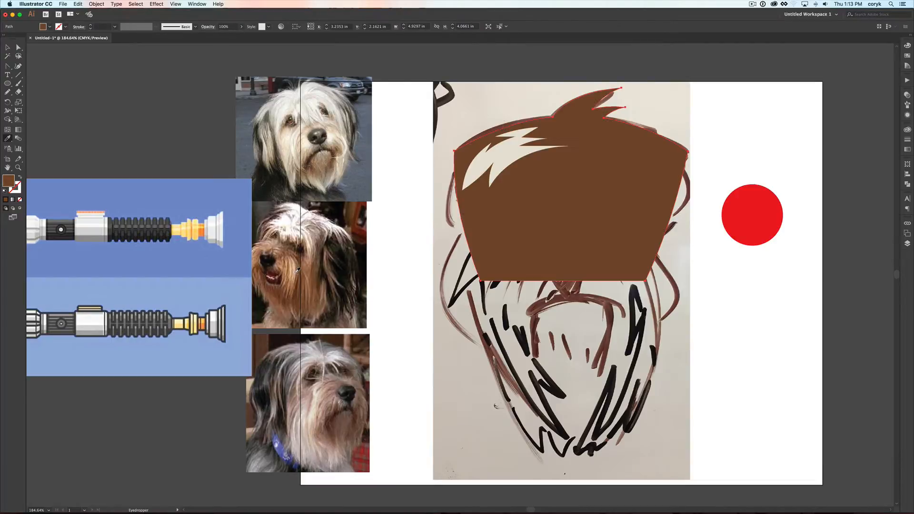
pyautogui.click(296, 270)
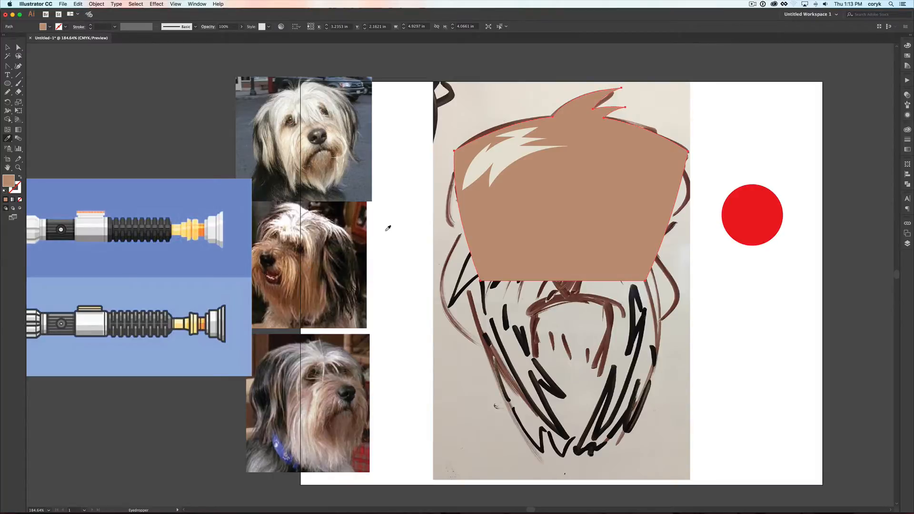
pyautogui.press('v')
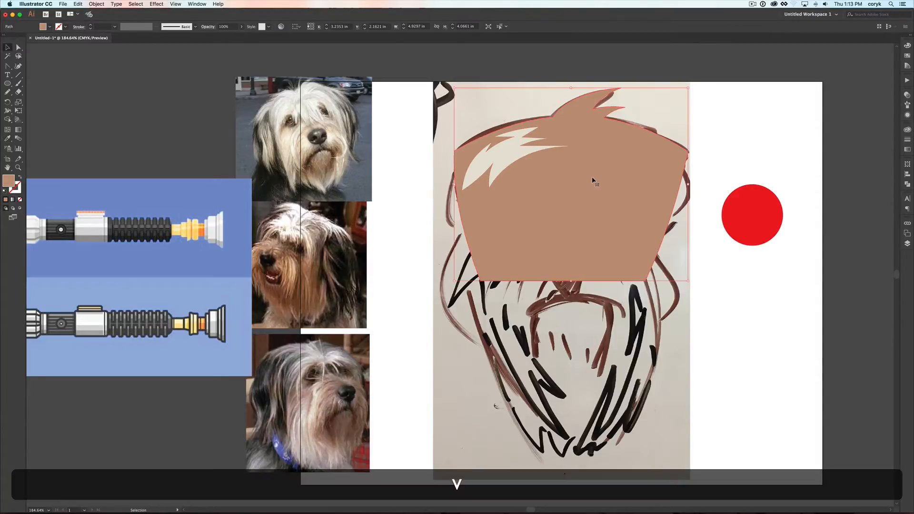
# Paste a copy of the head shape in front and shift it to the right so the original's left side is exposed.
pyautogui.hotkey('shift', 'x')
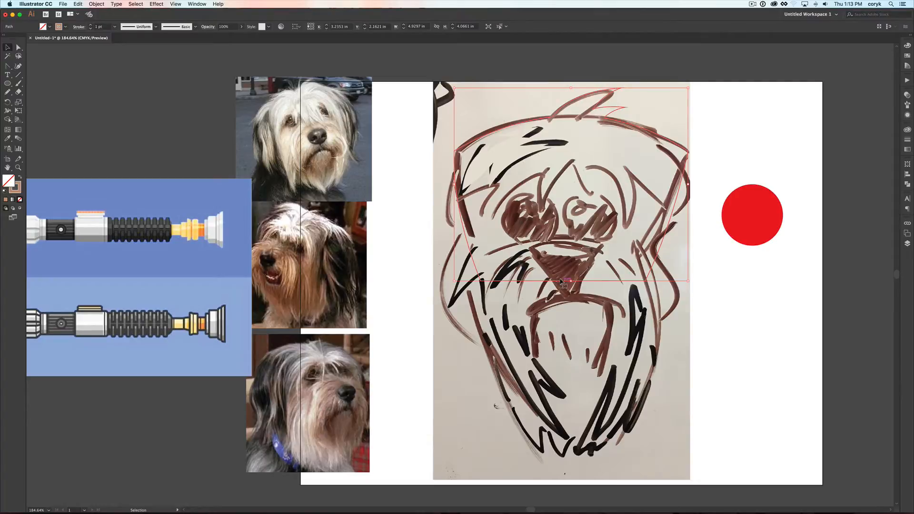
pyautogui.hotkey('shift', 'x')
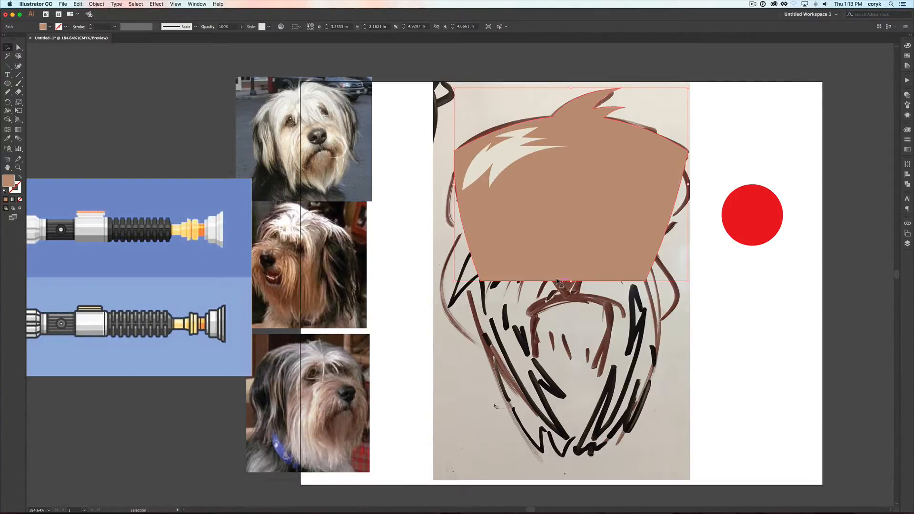
pyautogui.press('super+c')
pyautogui.press('super+f')
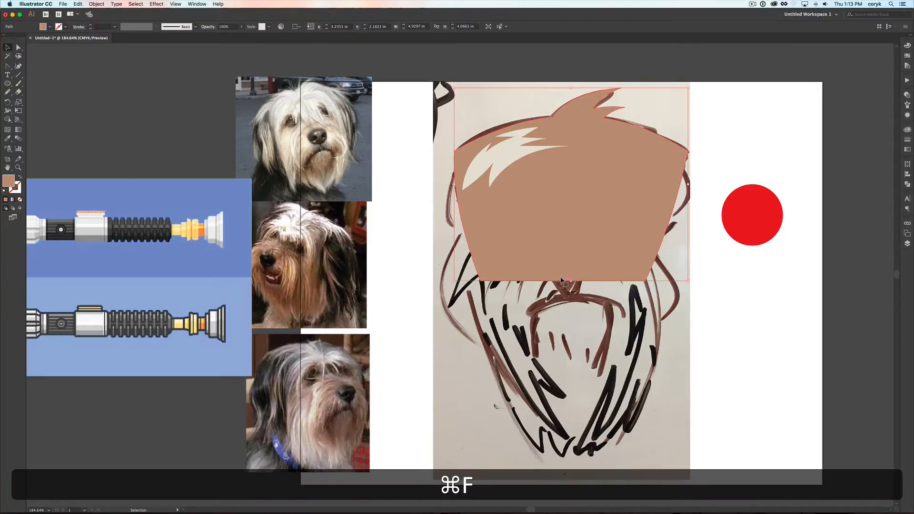
pyautogui.moveTo(577, 254); pyautogui.dragTo(667, 258)
pyautogui.press('super+z')
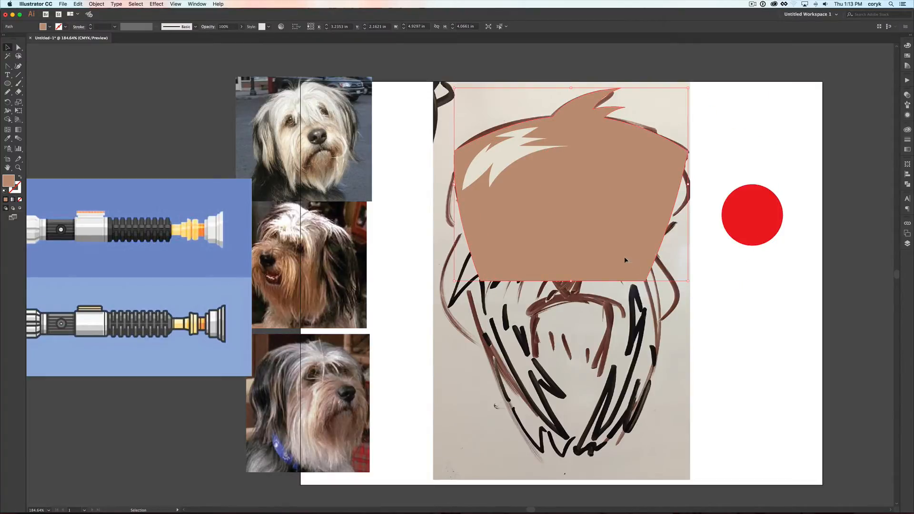
pyautogui.moveTo(595, 262); pyautogui.dragTo(654, 260)
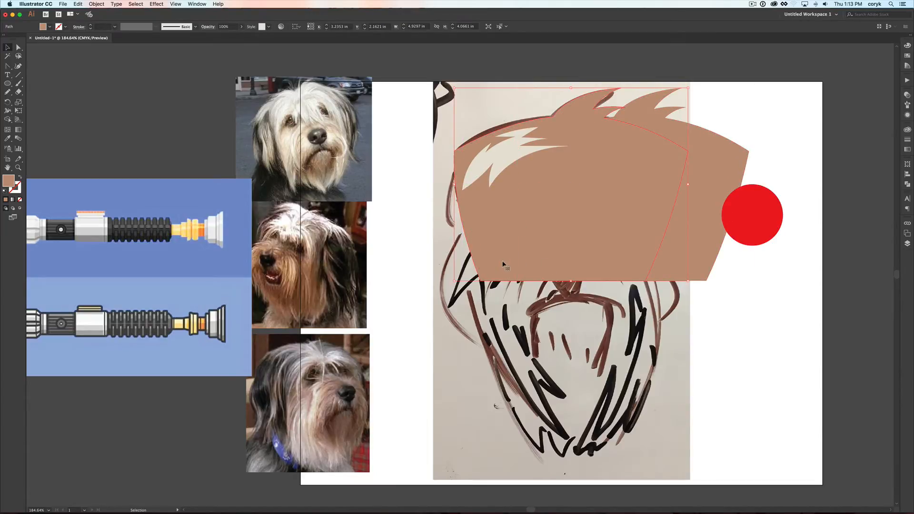
# Darken the original head shape's fill by setting its HSB brightness to 48%, and deselect it.
pyautogui.press('i')
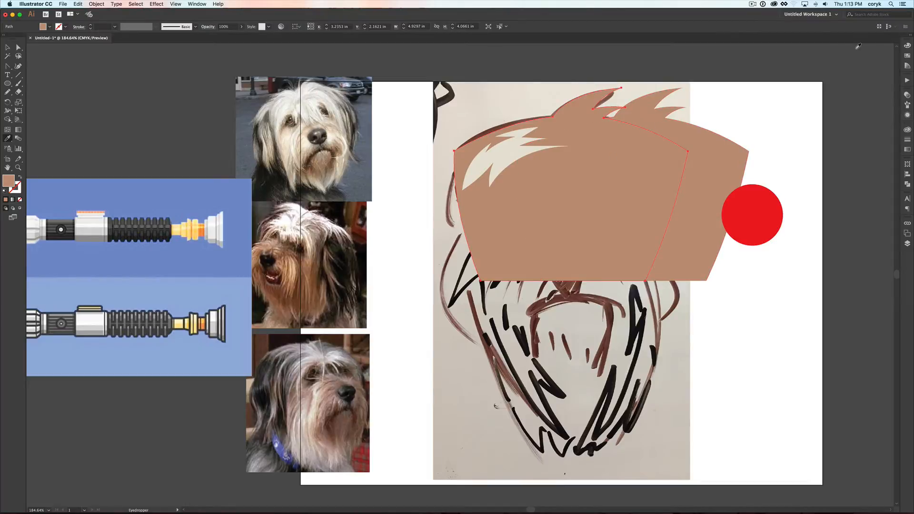
pyautogui.click(907, 45)
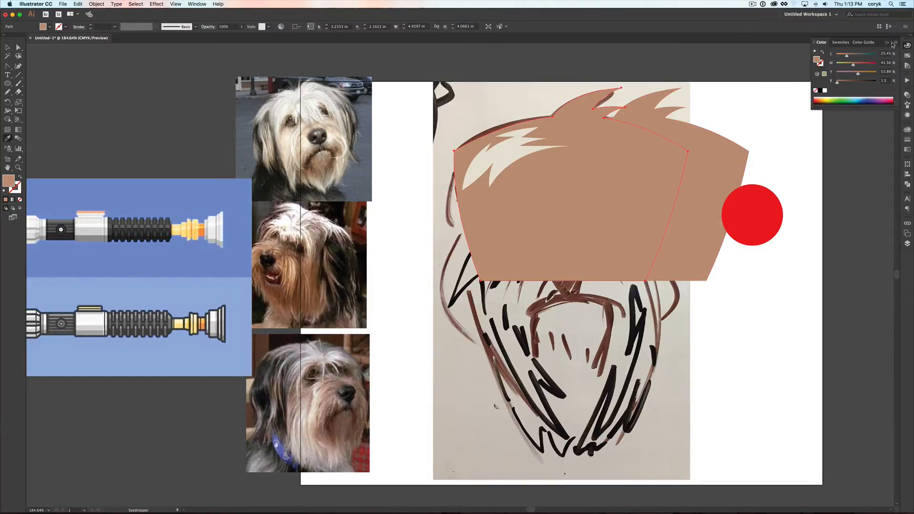
pyautogui.click(895, 42)
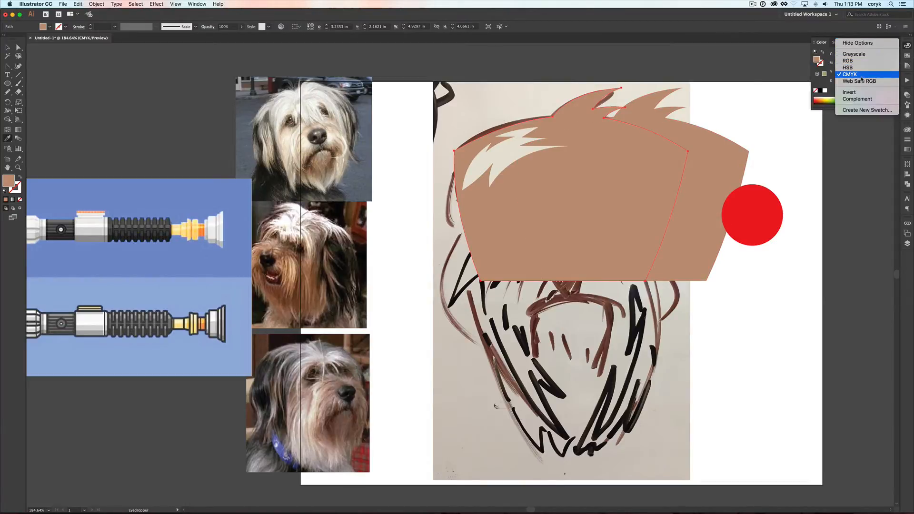
pyautogui.click(860, 70)
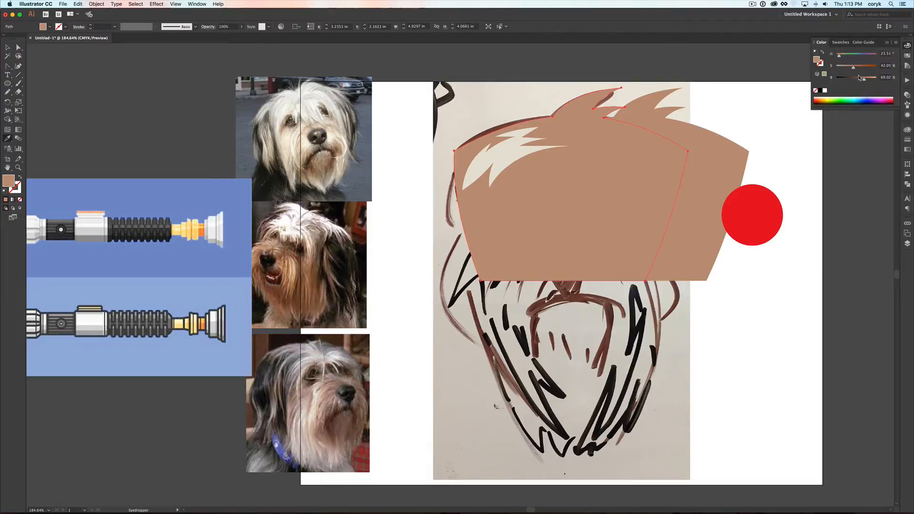
pyautogui.moveTo(865, 80); pyautogui.dragTo(859, 80)
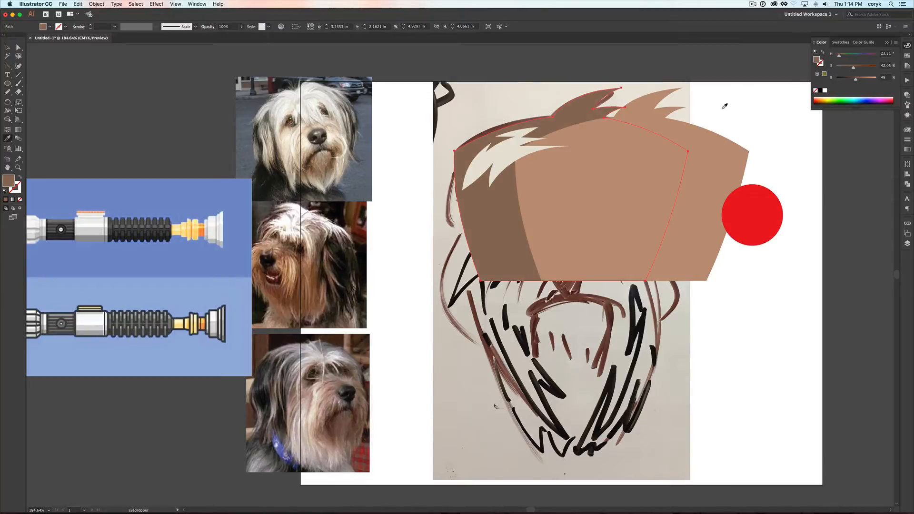
pyautogui.press('v')
pyautogui.click(719, 105)
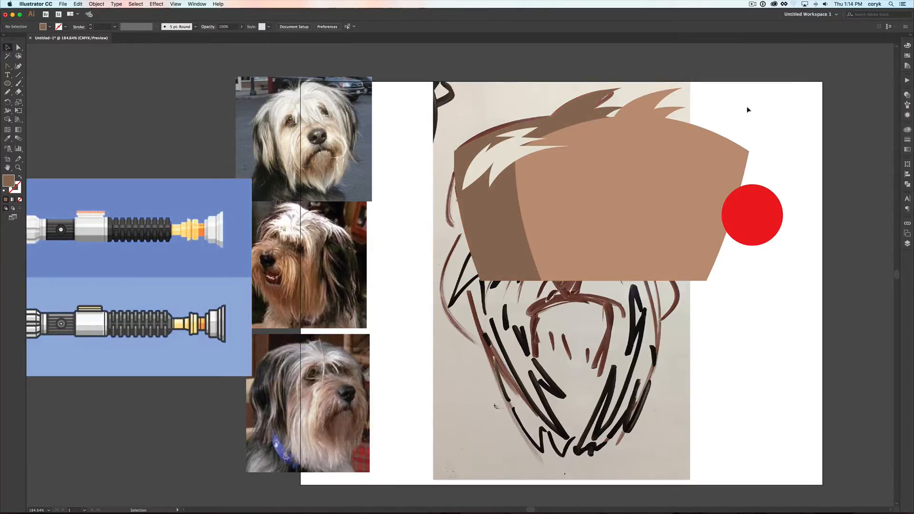
# Draw a 0.5642 in dark brown swatch square beside the sketch, duplicate it below, and fill the copy with the highlight's cream.
pyautogui.press('m')
pyautogui.moveTo(788, 93)
pyautogui.mouseDown()
pyautogui.moveTo(816, 121)
pyautogui.moveTo(807, 127)
pyautogui.moveTo(807, 235)
pyautogui.mouseUp()
pyautogui.press('v')
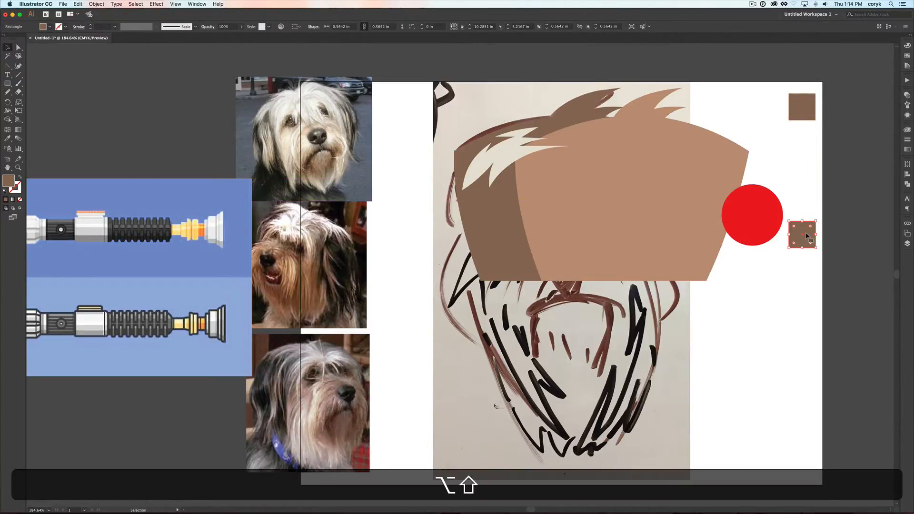
pyautogui.press('i')
pyautogui.click(507, 153)
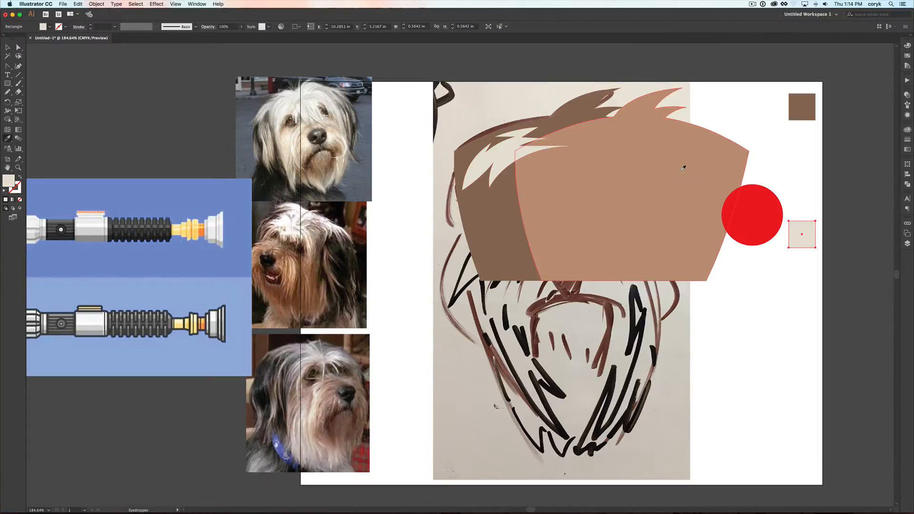
pyautogui.press('v')
pyautogui.click(812, 112)
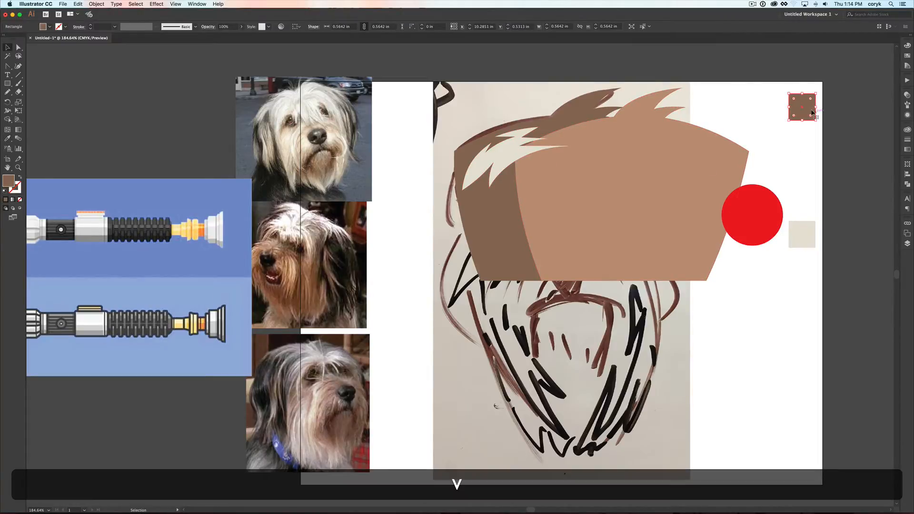
# Darken the brown swatch square to an HSB brightness of about 21%.
pyautogui.click(907, 46)
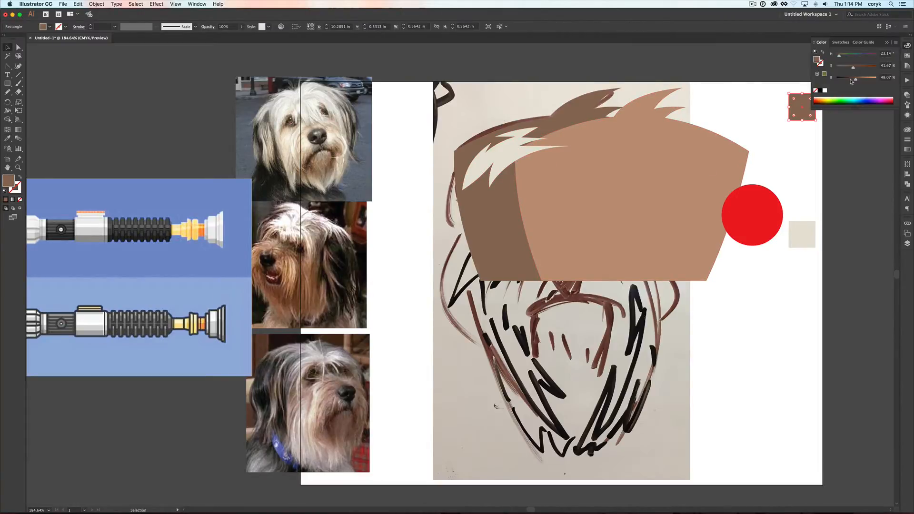
pyautogui.moveTo(853, 79); pyautogui.dragTo(846, 81)
pyautogui.click(779, 123)
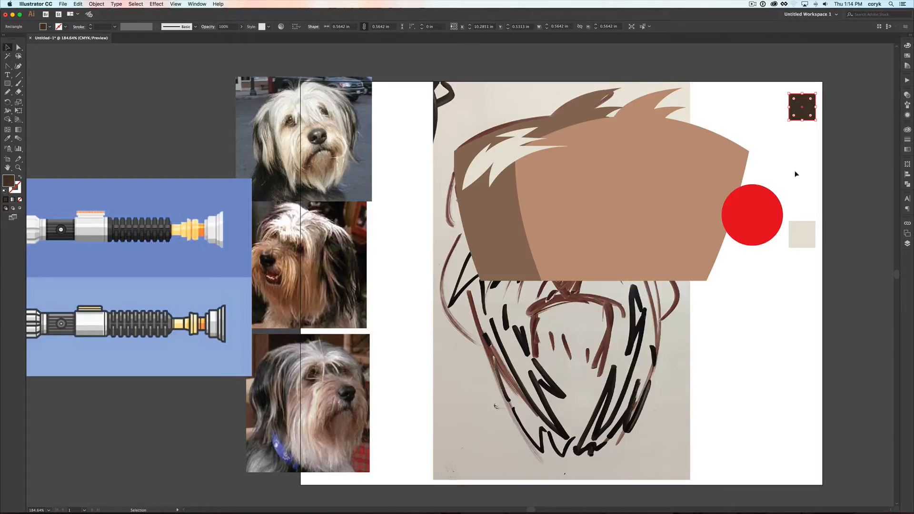
# Select the dark brown and cream swatch squares together and make a blend between them.
pyautogui.moveTo(824, 117); pyautogui.dragTo(798, 233)
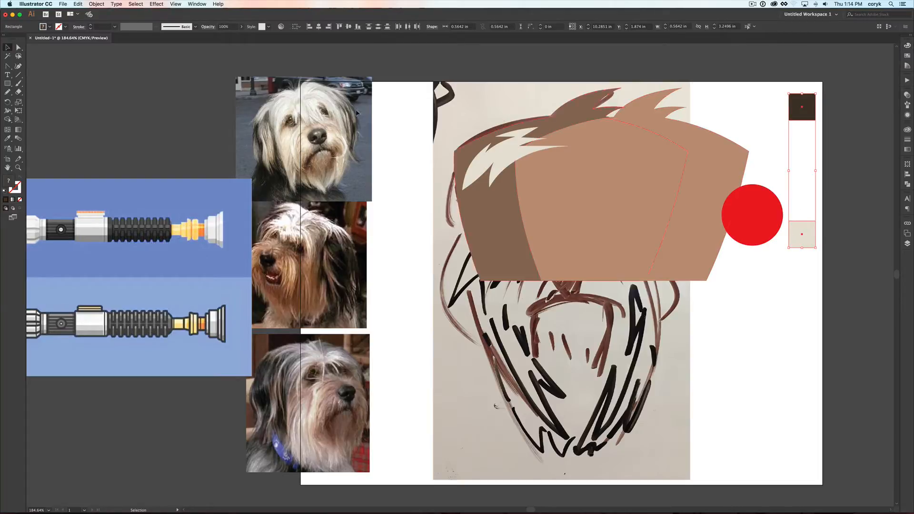
pyautogui.click(92, 4)
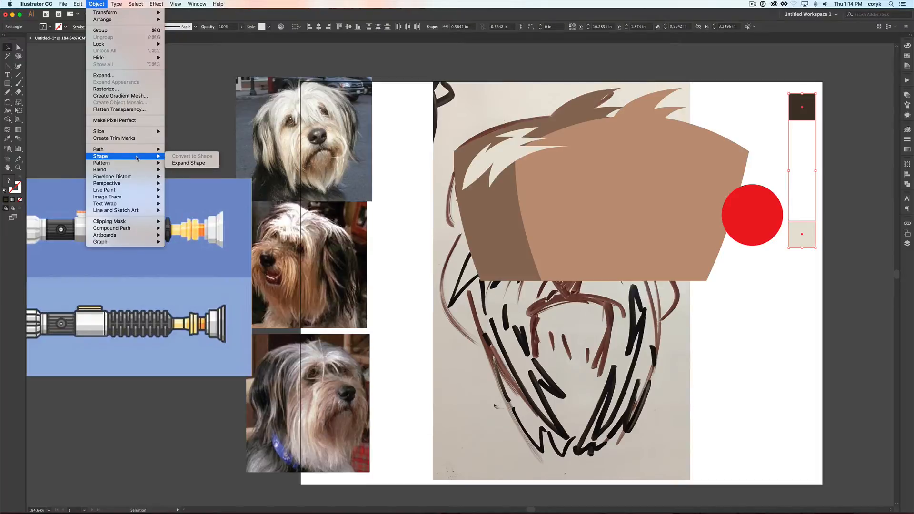
pyautogui.moveTo(143, 149)
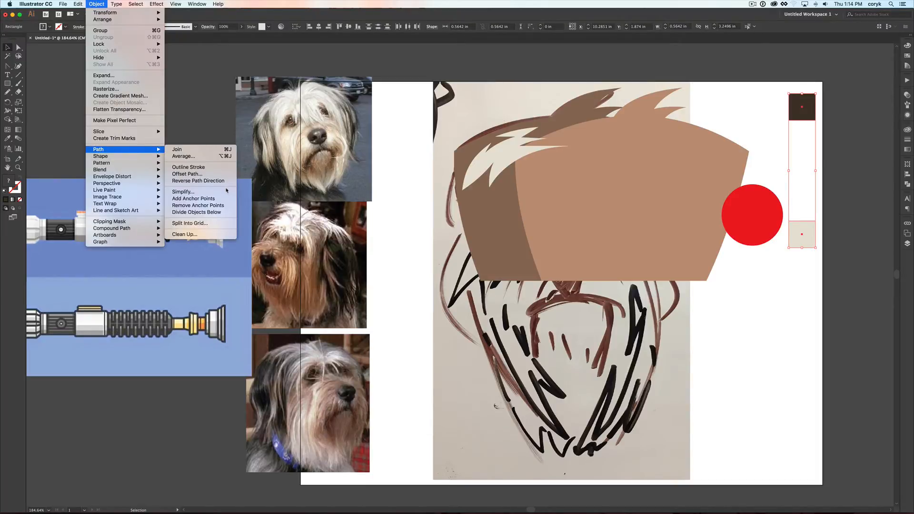
pyautogui.moveTo(143, 170)
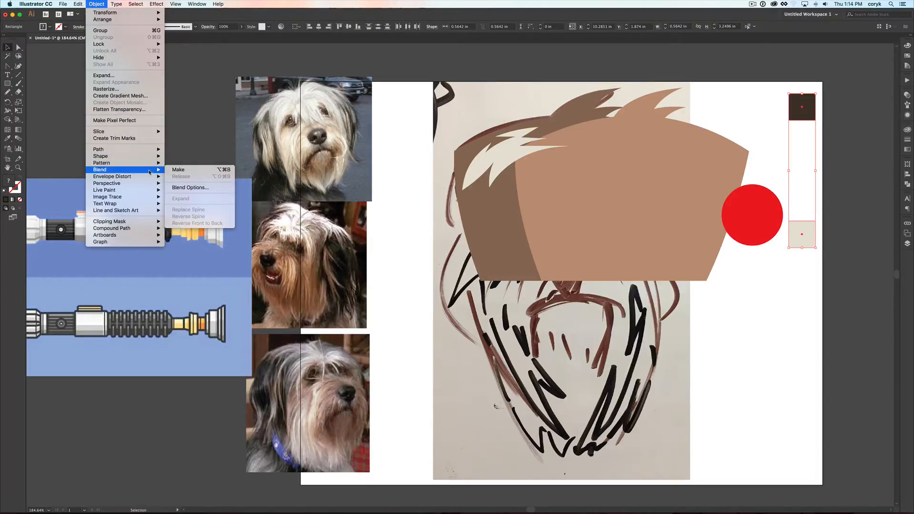
pyautogui.click(186, 173)
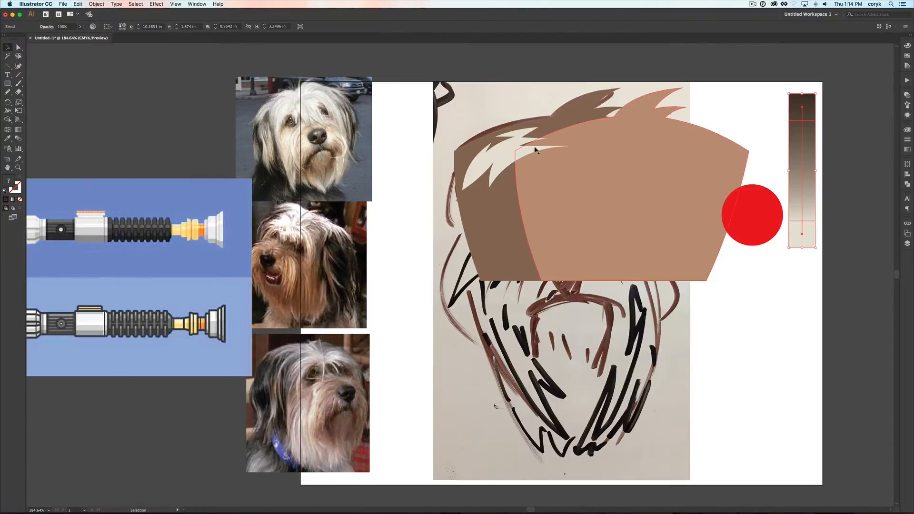
# Set the swatch blend's spacing to Specified Steps with 2 steps.
pyautogui.click(104, 2)
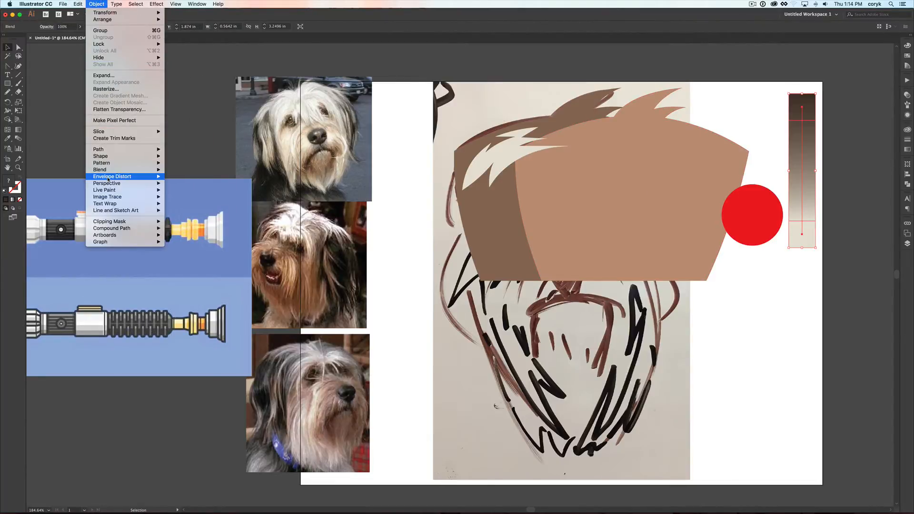
pyautogui.moveTo(112, 174)
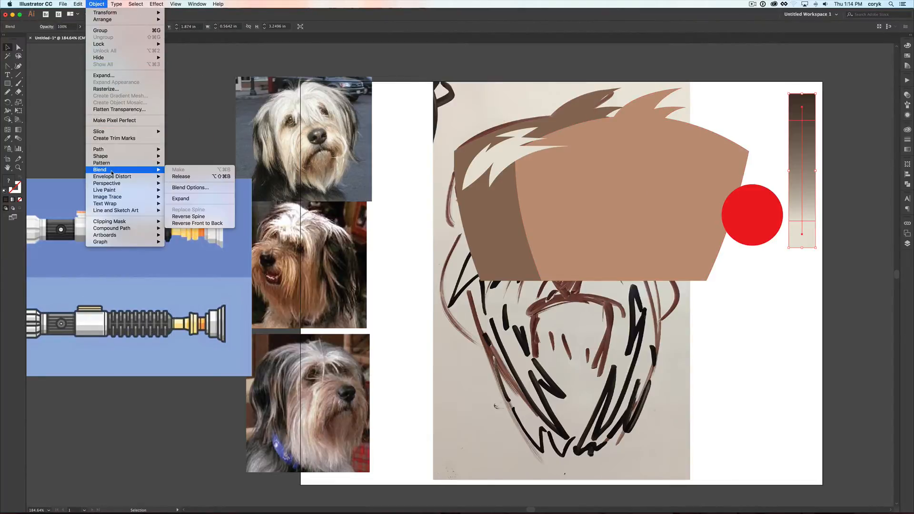
pyautogui.click(207, 188)
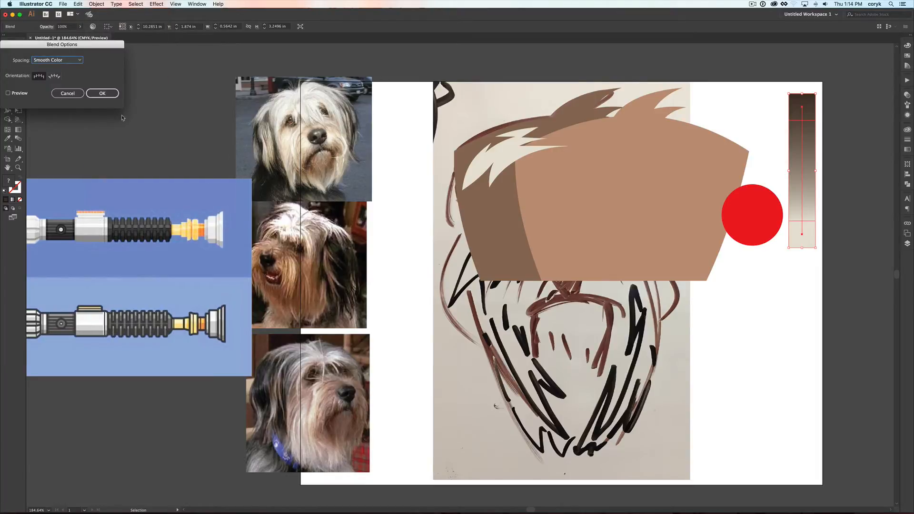
pyautogui.click(68, 62)
pyautogui.click(63, 75)
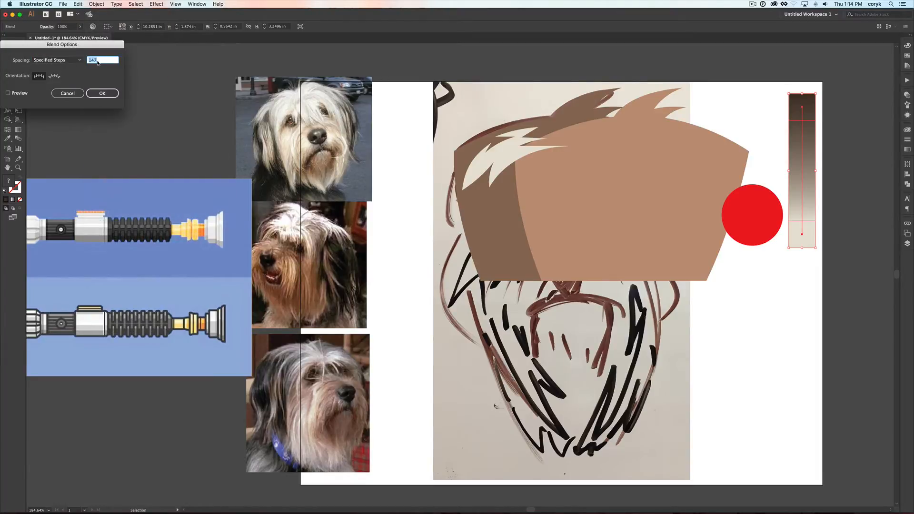
pyautogui.moveTo(98, 60); pyautogui.dragTo(87, 62)
pyautogui.write('2')
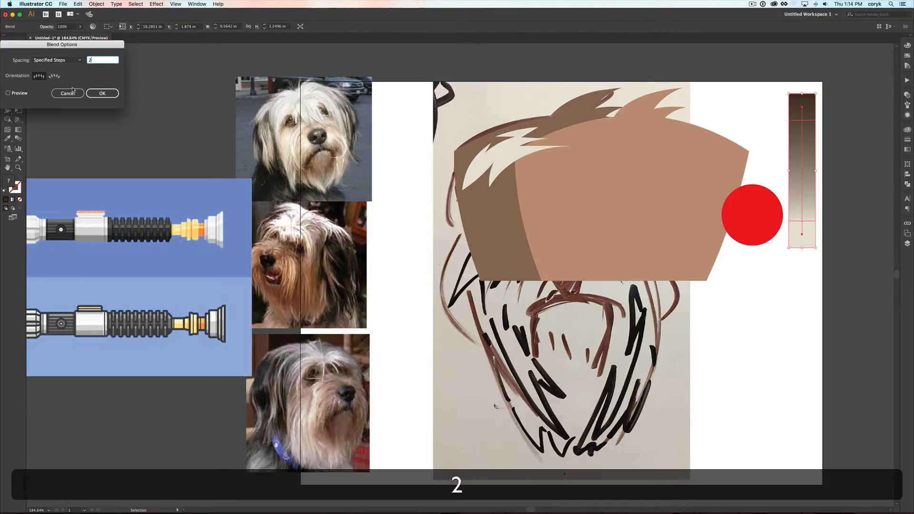
pyautogui.click(7, 94)
pyautogui.click(102, 94)
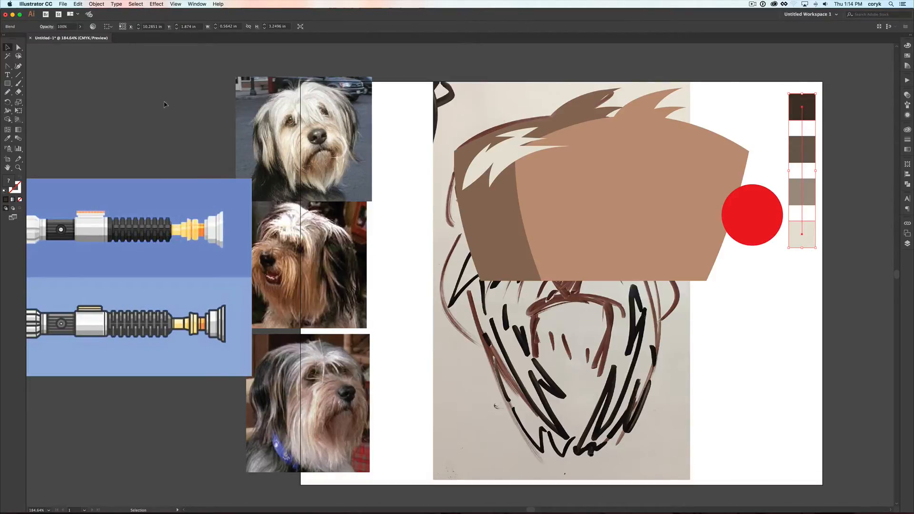
# Select only the blend's darkest swatch and raise its fill saturation for a richer, warmer brown.
pyautogui.press('a')
pyautogui.click(761, 112)
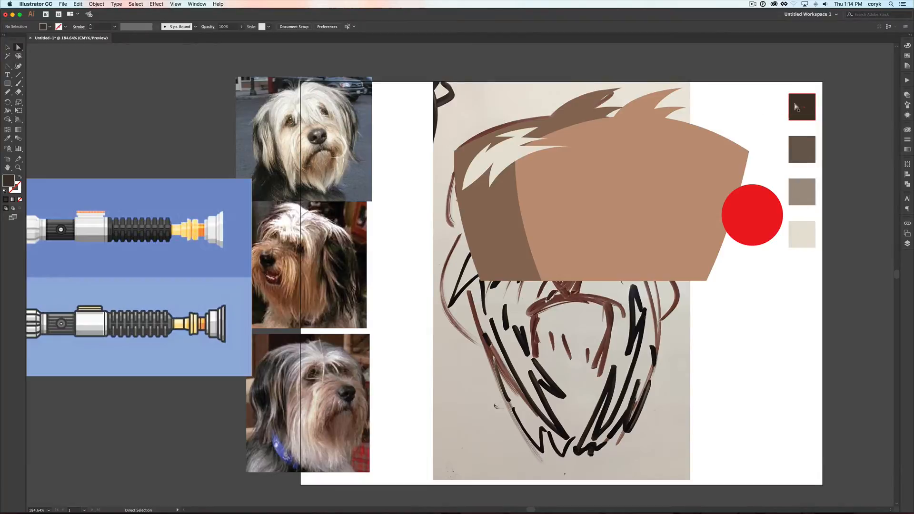
pyautogui.click(796, 107)
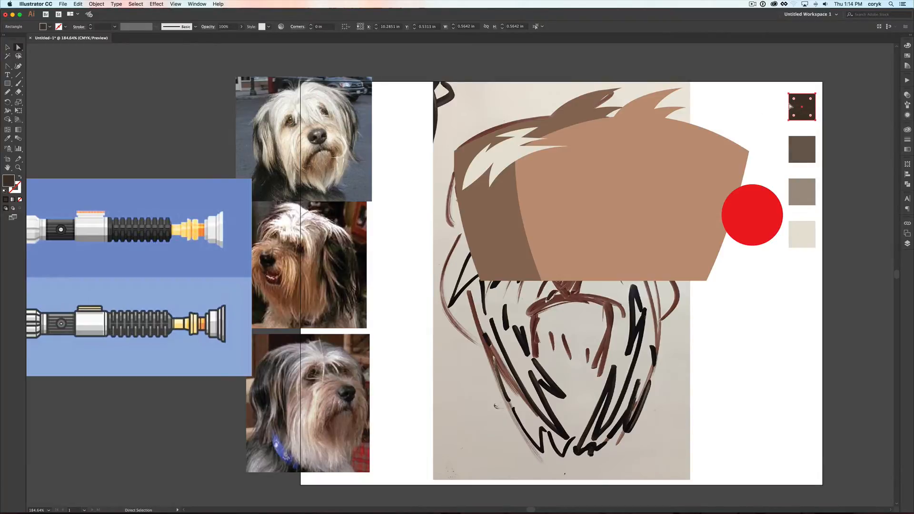
pyautogui.click(907, 45)
pyautogui.click(859, 68)
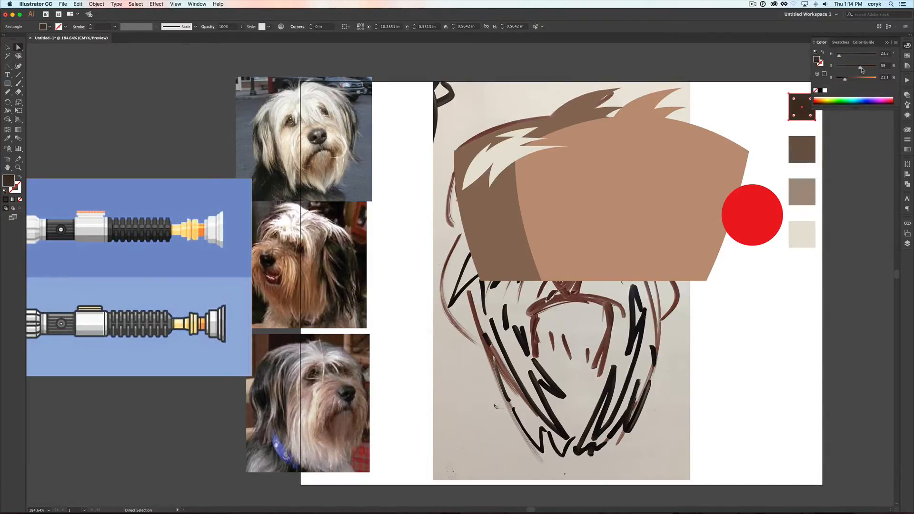
pyautogui.moveTo(862, 70); pyautogui.dragTo(848, 81)
pyautogui.click(908, 46)
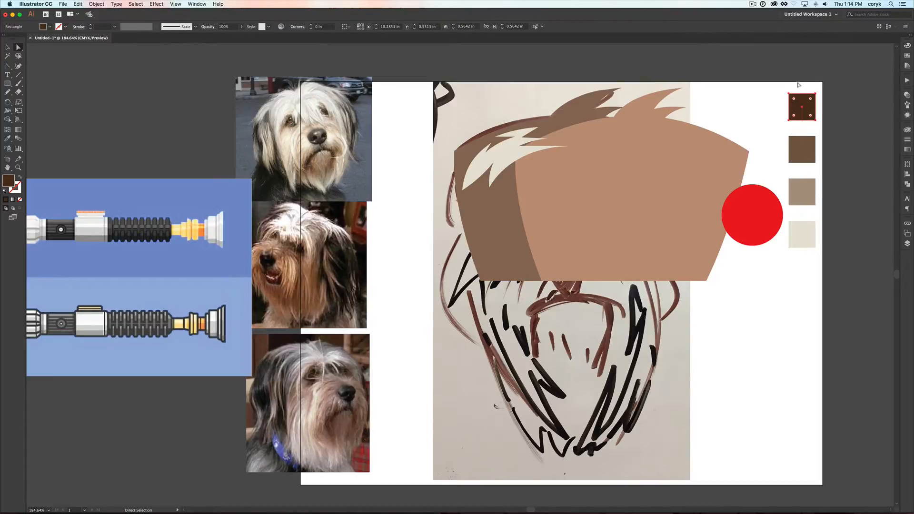
# Fill the front head copy with the third swatch's tan and the original head shape with the second swatch's brown.
pyautogui.press('v')
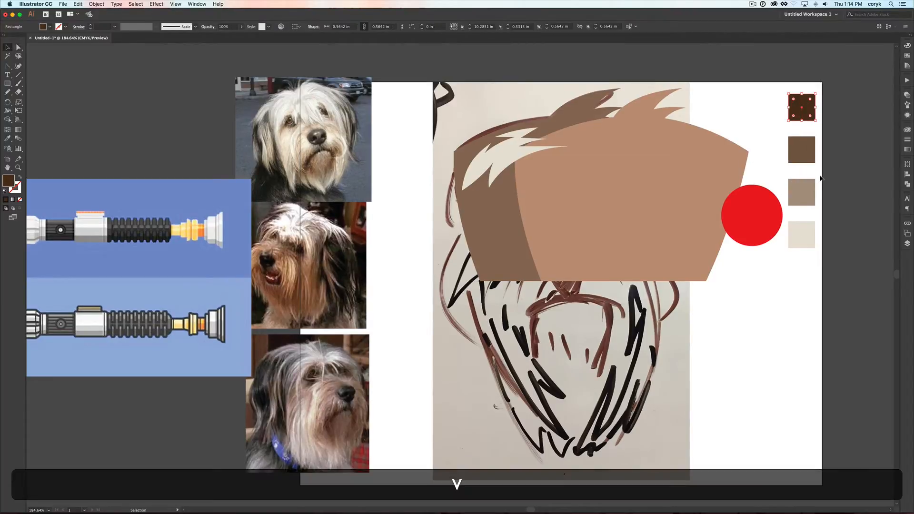
pyautogui.click(821, 177)
pyautogui.click(644, 195)
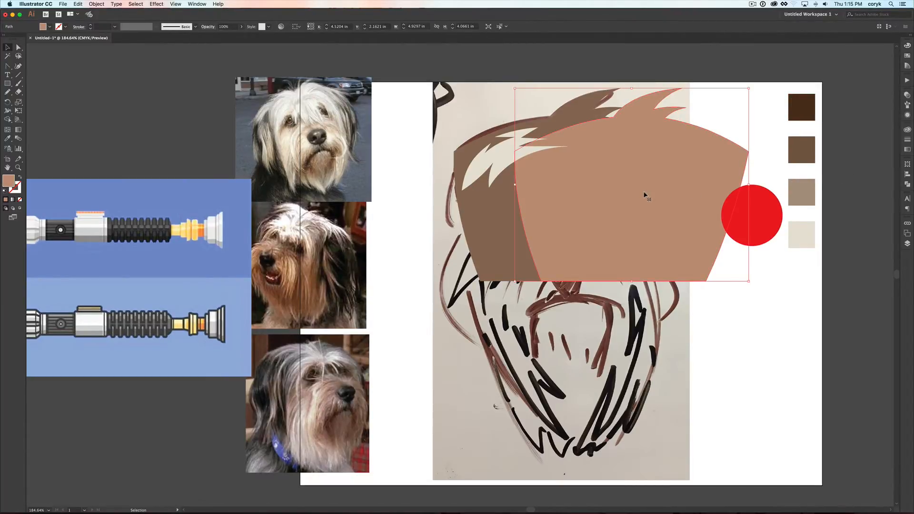
pyautogui.press('i')
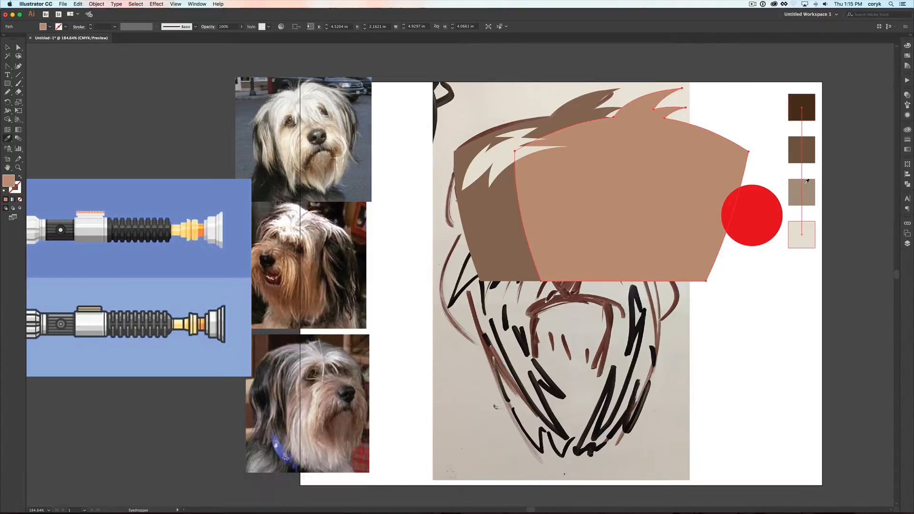
pyautogui.press('v')
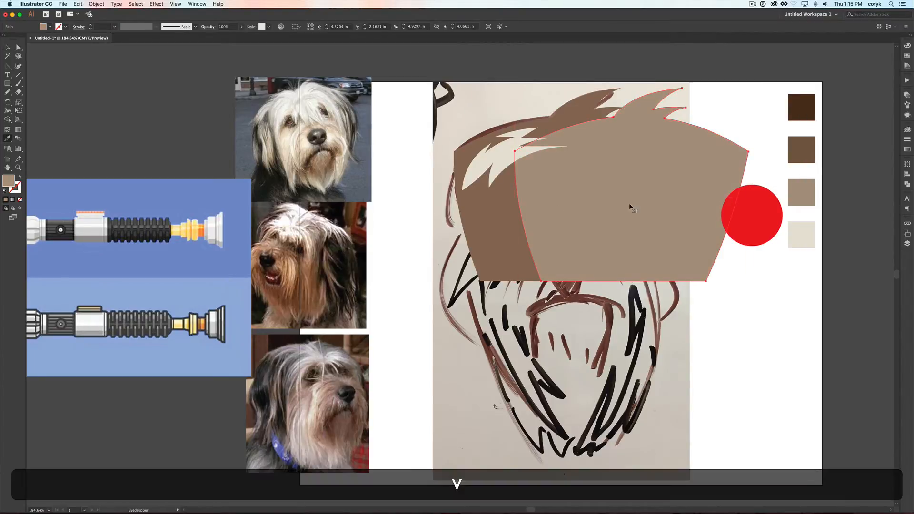
pyautogui.moveTo(561, 197); pyautogui.dragTo(500, 196)
pyautogui.press('i')
pyautogui.click(810, 143)
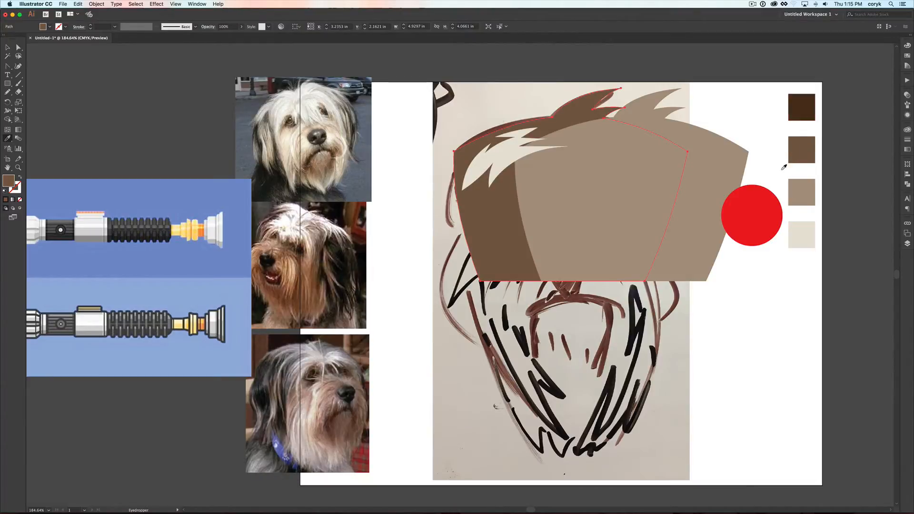
# Match the hair highlight to the cream swatch, and move the lighter head copy back over the original head shape.
pyautogui.press('v')
pyautogui.click(514, 151)
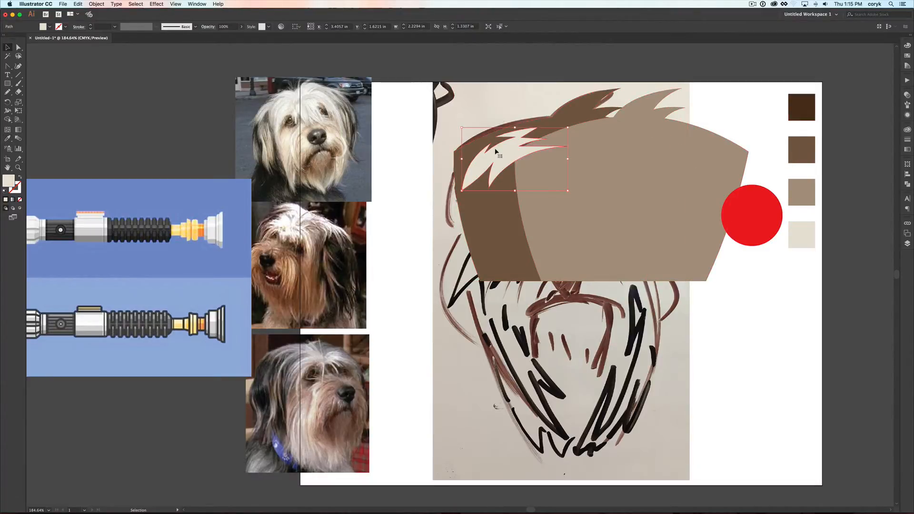
pyautogui.press('i')
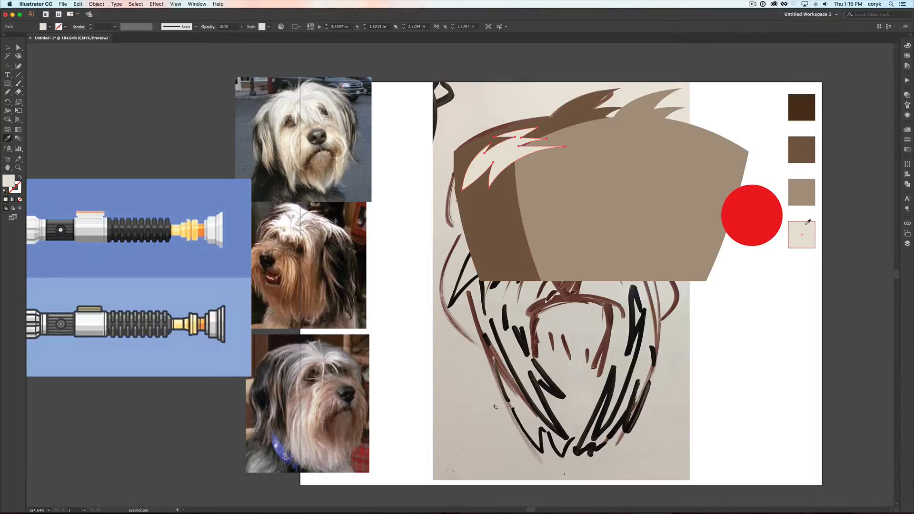
pyautogui.press('v')
pyautogui.click(650, 227)
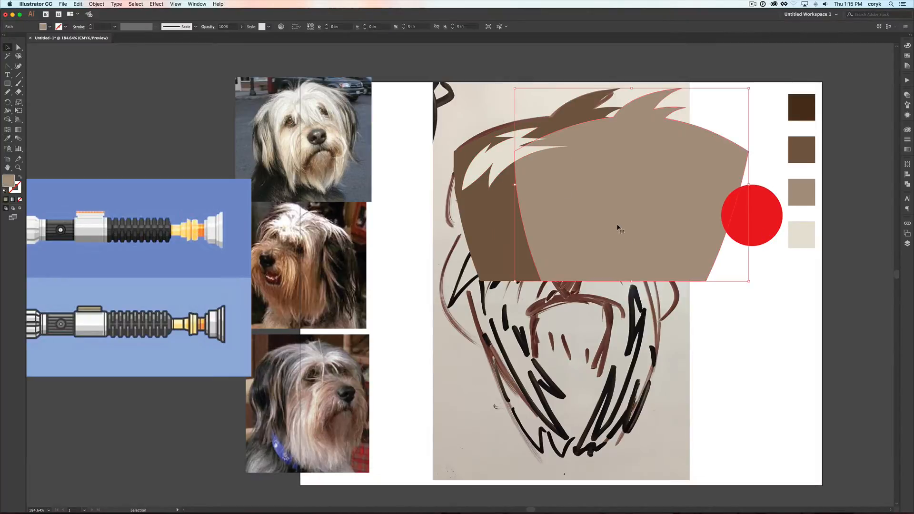
pyautogui.moveTo(649, 226); pyautogui.dragTo(586, 222)
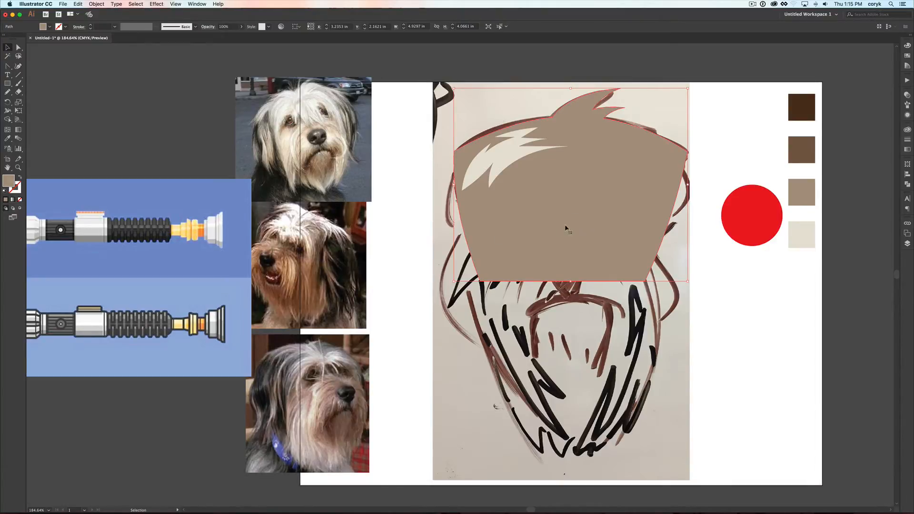
pyautogui.moveTo(659, 290); pyautogui.dragTo(789, 257)
pyautogui.hotkey('shift', 'x')
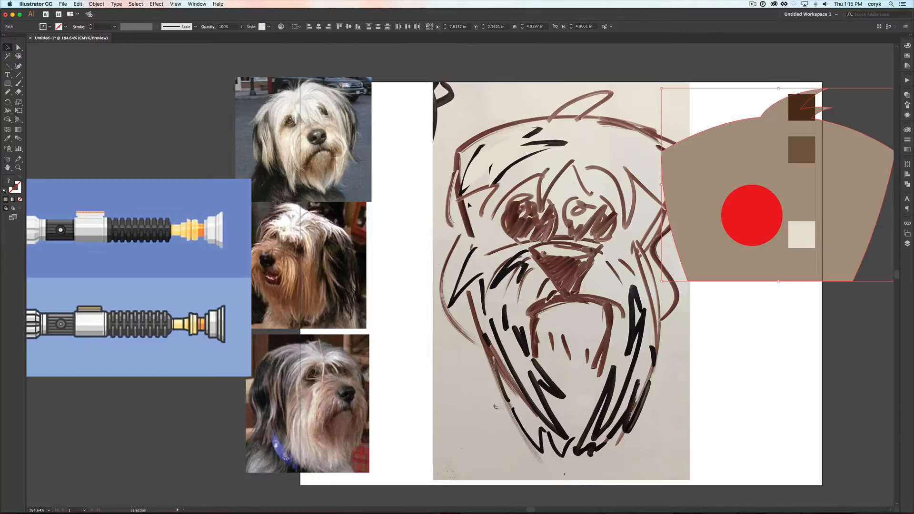
pyautogui.press('p')
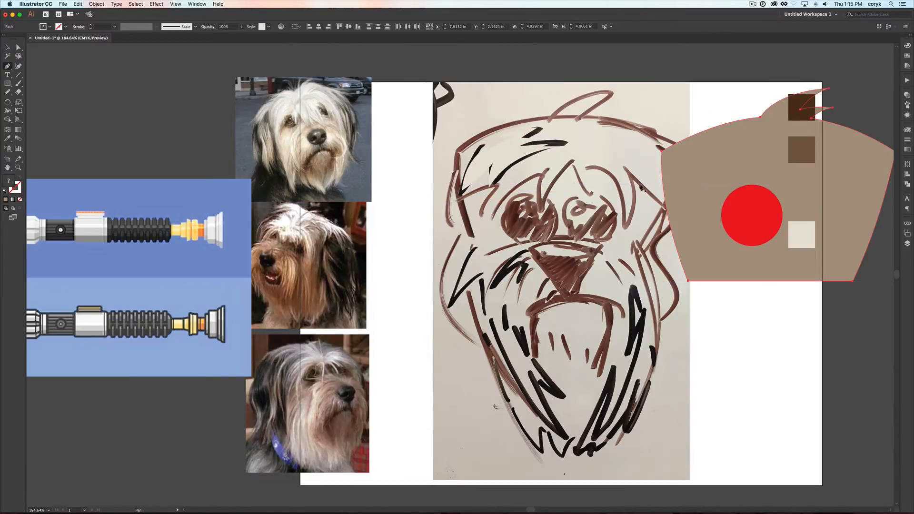
pyautogui.press('super+minus')
pyautogui.press('super+minus')
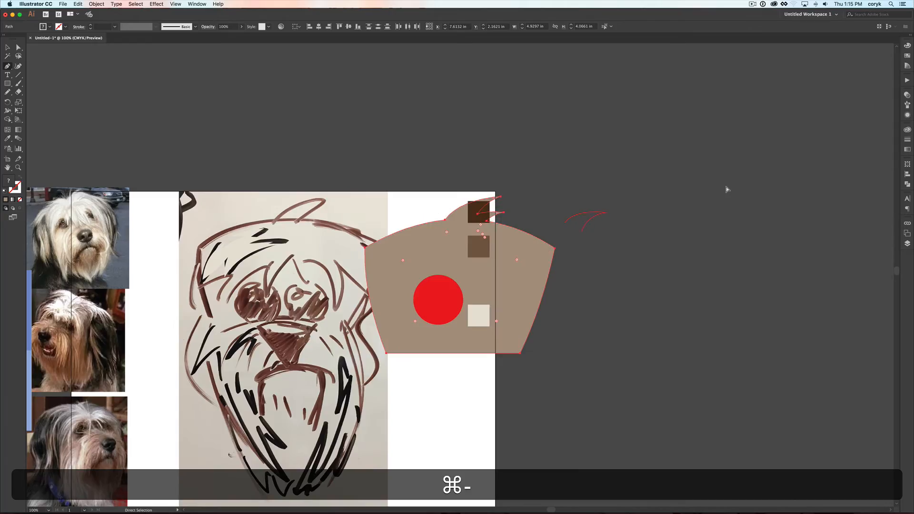
pyautogui.moveTo(435, 297); pyautogui.dragTo(554, 289)
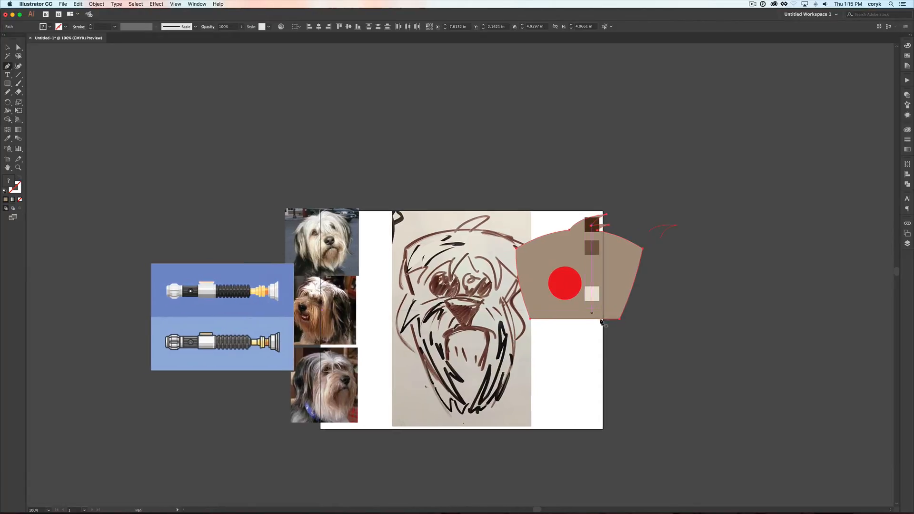
pyautogui.press('v')
pyautogui.click(628, 319)
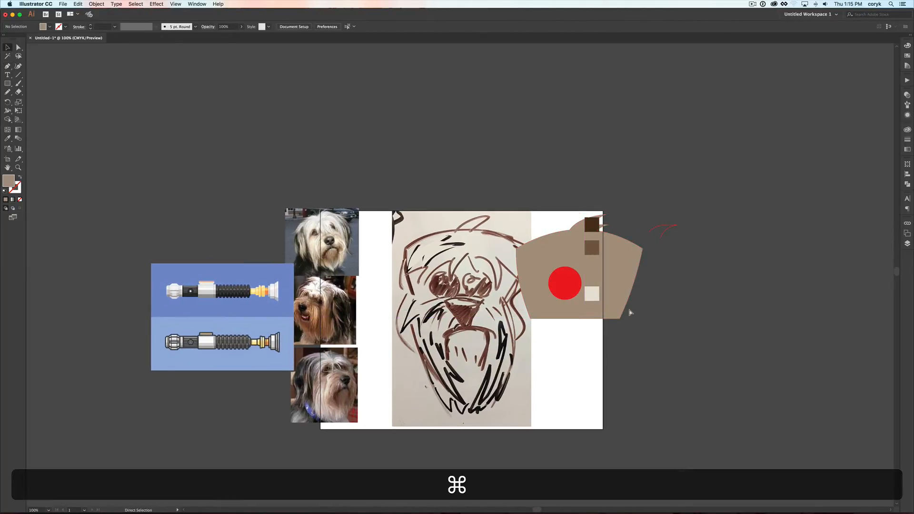
pyautogui.press('super+z')
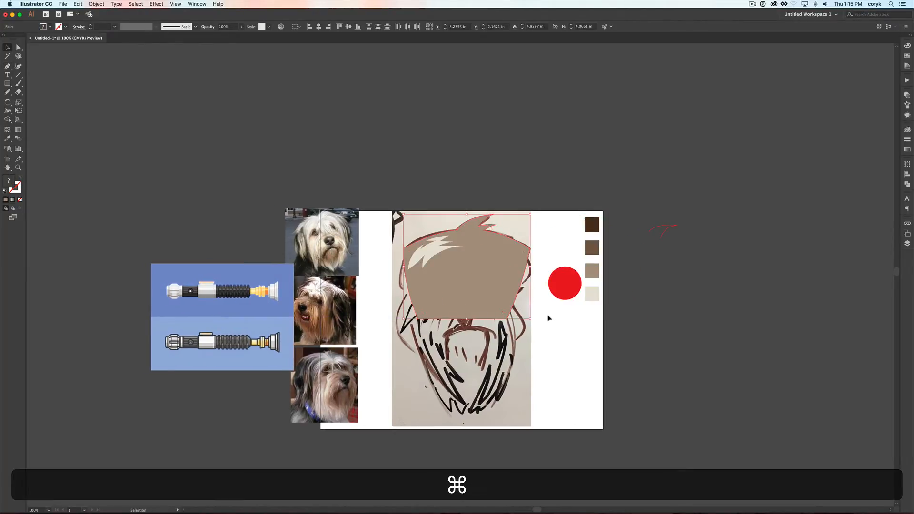
# Hide the tan and brown head shape paths in Layer 2 to expose the sketch underneath.
pyautogui.click(908, 244)
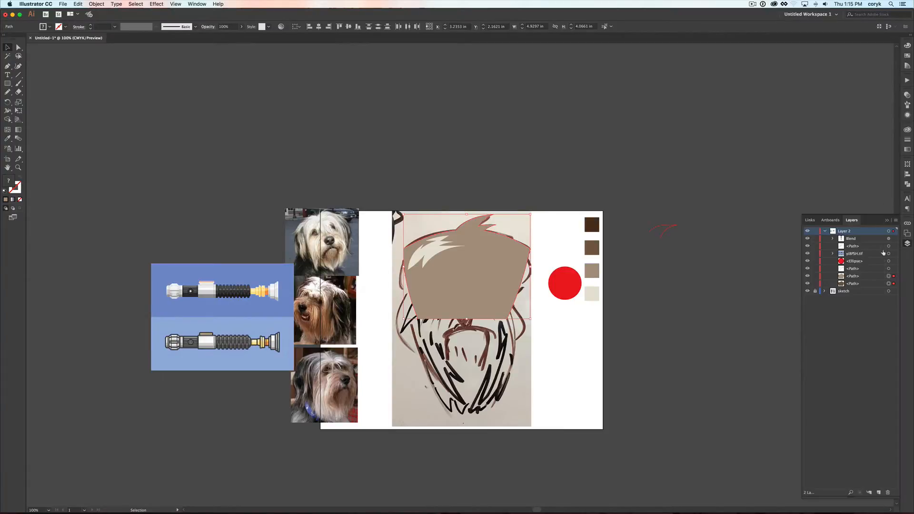
pyautogui.click(808, 277)
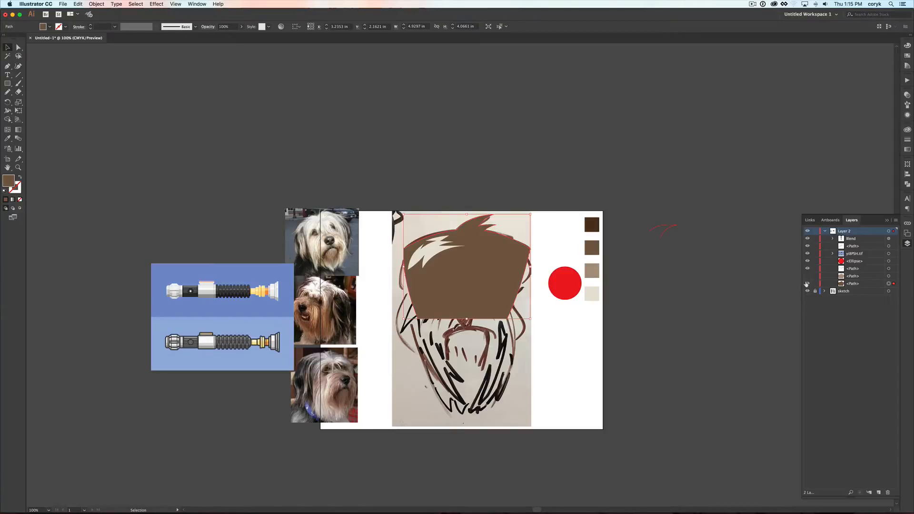
pyautogui.click(808, 284)
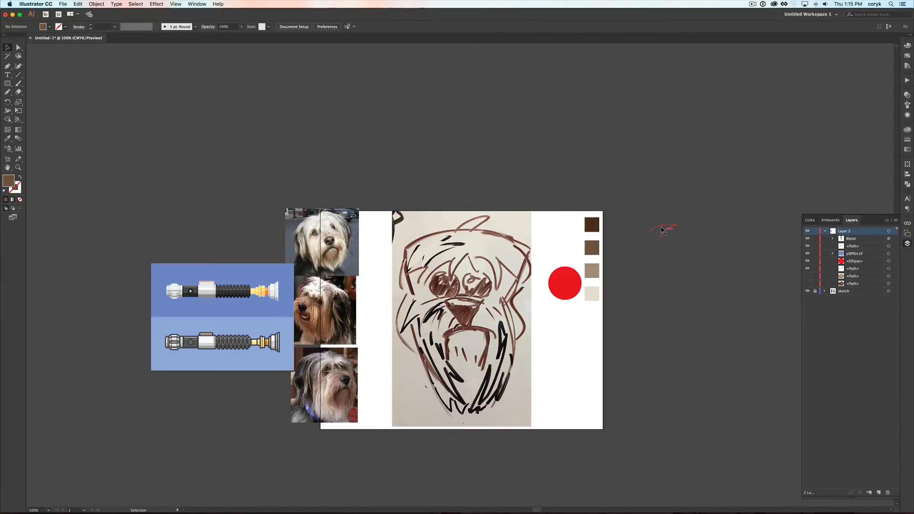
# Copy the loose hair strand onto the sketch's right ear and reshape its anchor points into a wide outer tuft.
pyautogui.moveTo(664, 227)
pyautogui.mouseDown()
pyautogui.moveTo(659, 261)
pyautogui.moveTo(562, 340)
pyautogui.moveTo(607, 331)
pyautogui.moveTo(578, 322)
pyautogui.moveTo(567, 358)
pyautogui.moveTo(497, 264)
pyautogui.moveTo(498, 291)
pyautogui.moveTo(476, 257)
pyautogui.moveTo(494, 267)
pyautogui.moveTo(495, 256)
pyautogui.moveTo(501, 275)
pyautogui.moveTo(524, 274)
pyautogui.mouseUp()
pyautogui.press('a')
pyautogui.press('v')
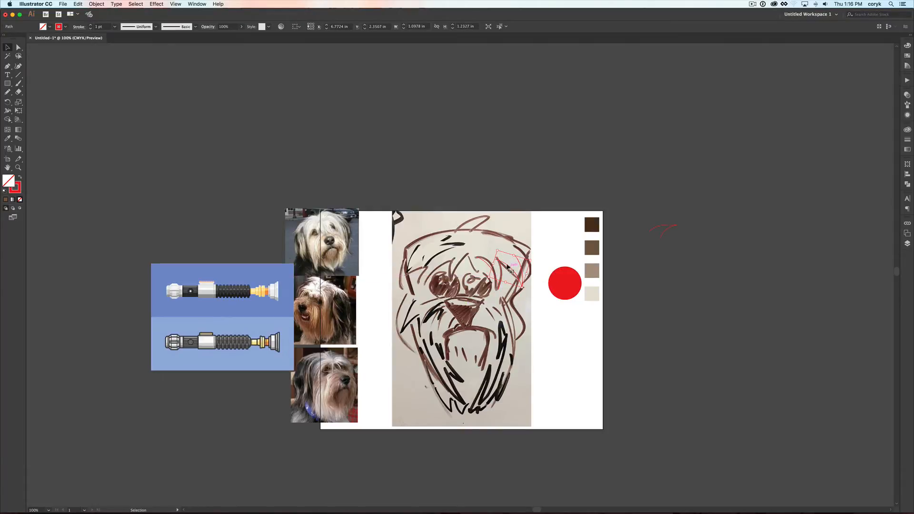
pyautogui.press('a')
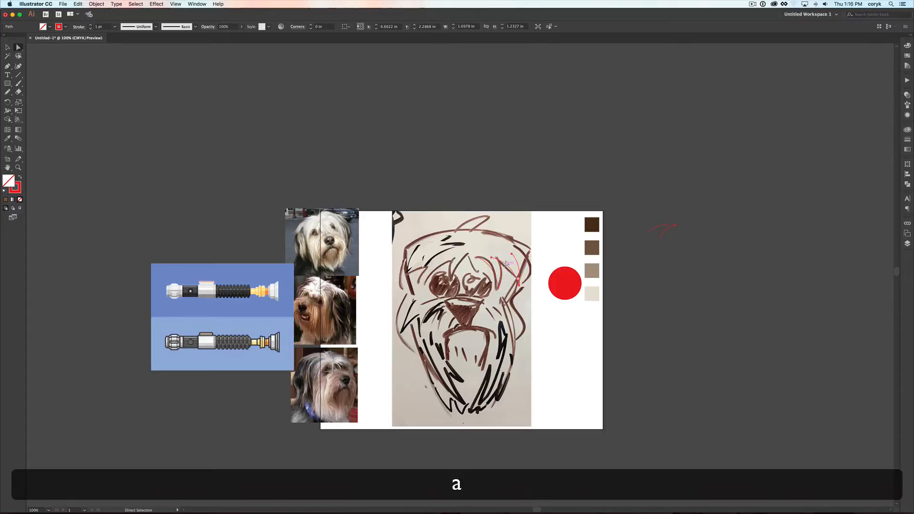
pyautogui.moveTo(507, 256); pyautogui.dragTo(559, 279)
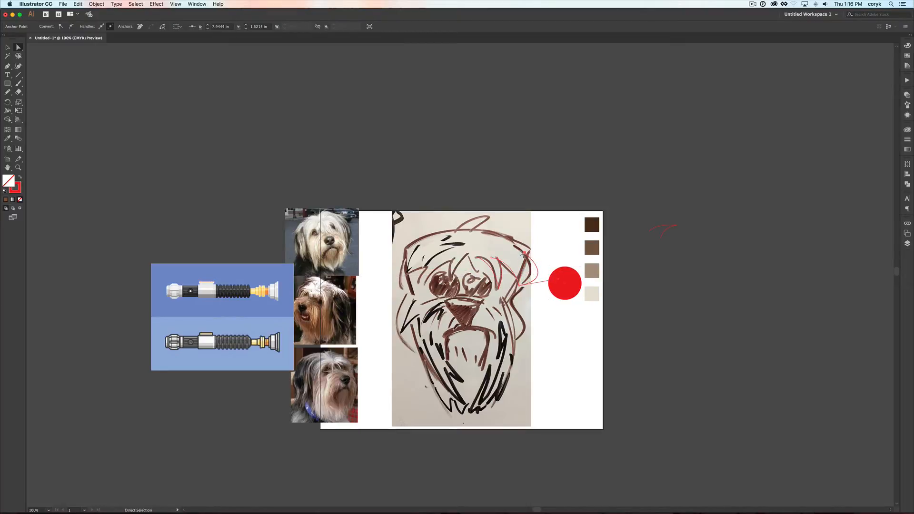
pyautogui.moveTo(524, 253); pyautogui.dragTo(536, 248)
# Place another strand copy over the sketch's right eye and adjust its anchor points into a narrower, pointed tuft.
pyautogui.press('v')
pyautogui.moveTo(493, 272)
pyautogui.mouseDown()
pyautogui.moveTo(478, 268)
pyautogui.moveTo(487, 283)
pyautogui.moveTo(489, 268)
pyautogui.moveTo(499, 270)
pyautogui.moveTo(481, 251)
pyautogui.moveTo(494, 244)
pyautogui.moveTo(482, 263)
pyautogui.mouseUp()
pyautogui.hotkey('ctrl', 'z')
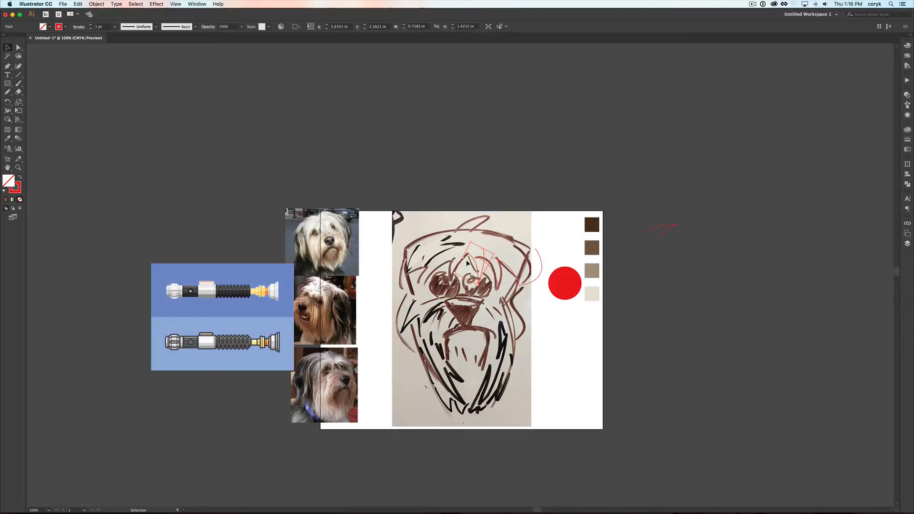
pyautogui.press('a')
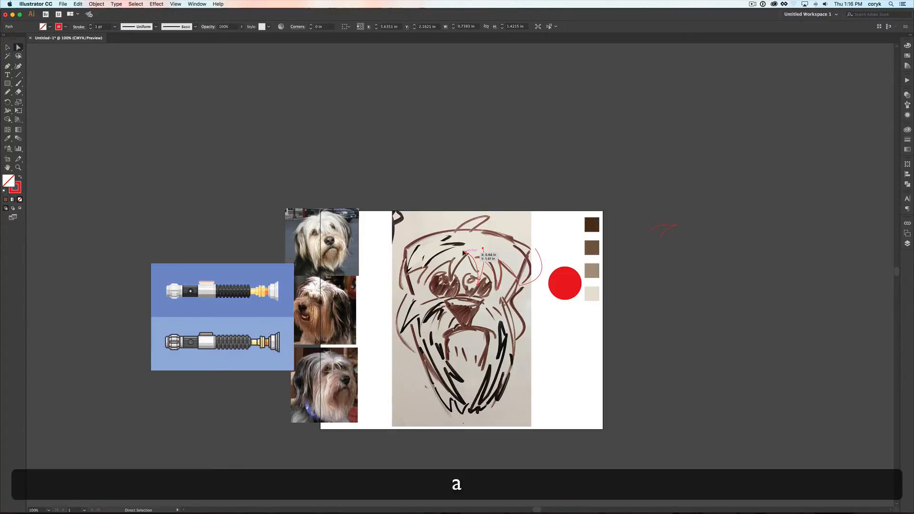
pyautogui.click(469, 267)
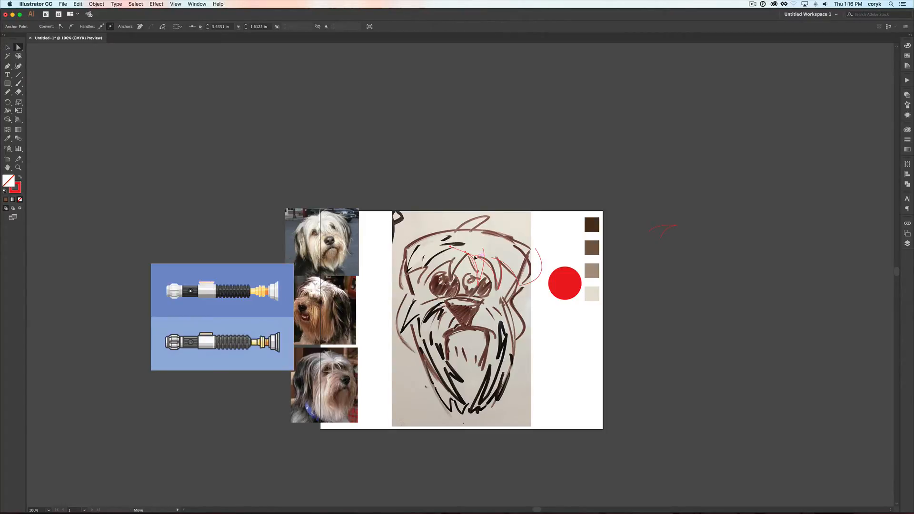
# Reflect a copy of the right-side tufts across the vertical axis onto the left side of the head.
pyautogui.press('v')
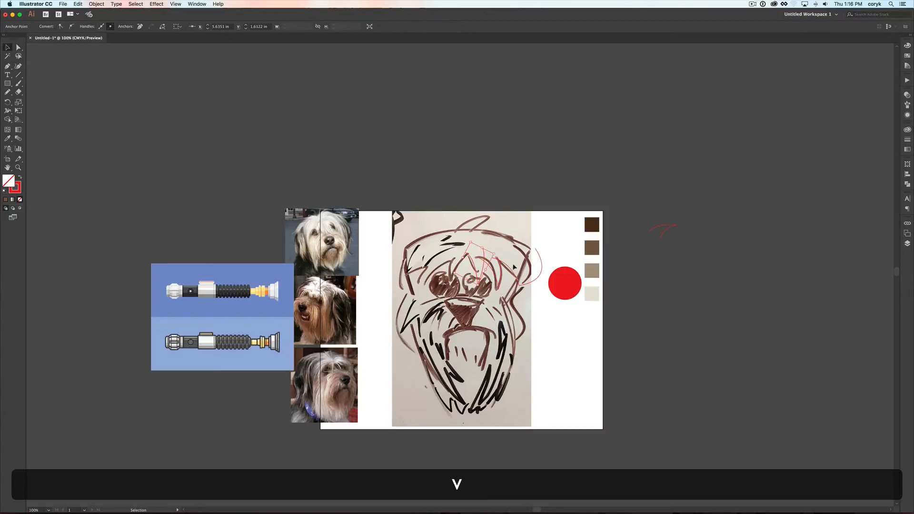
pyautogui.click(473, 276)
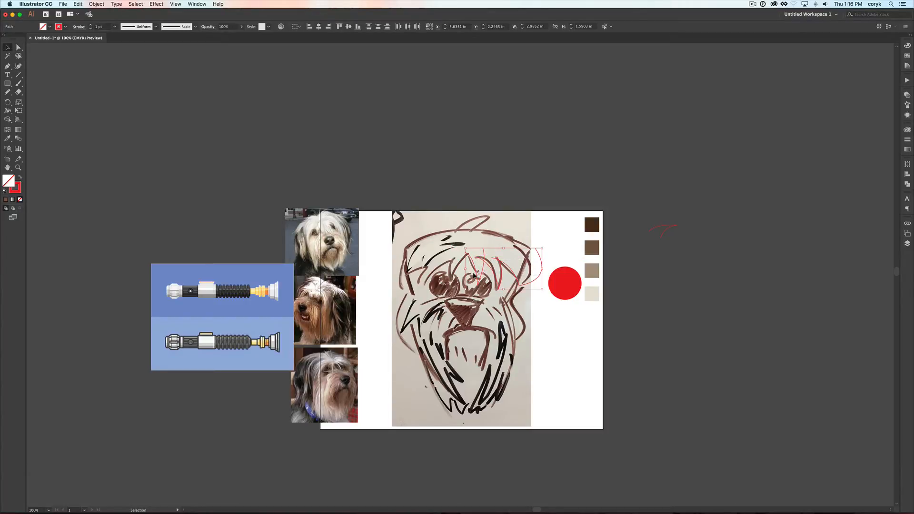
pyautogui.press('o')
pyautogui.press('alt')
pyautogui.keyDown('alt'); pyautogui.click(464, 270); pyautogui.keyUp('alt')
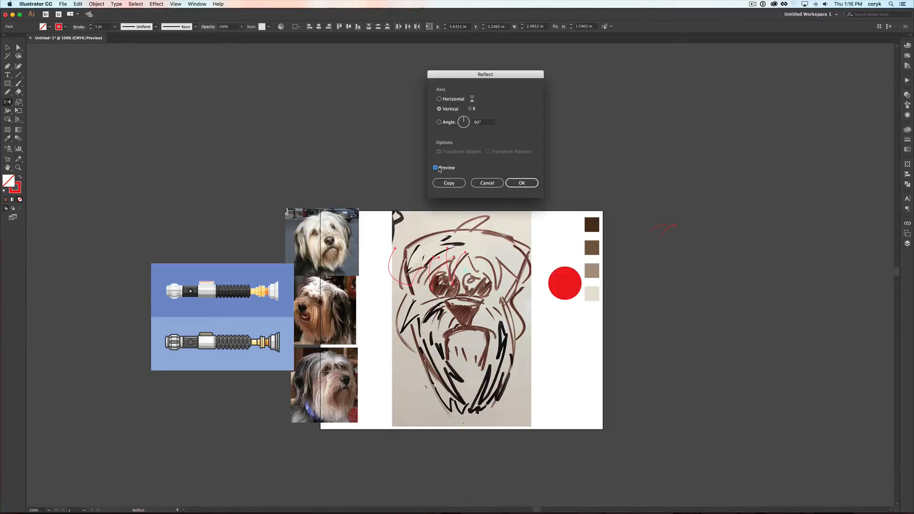
pyautogui.click(449, 182)
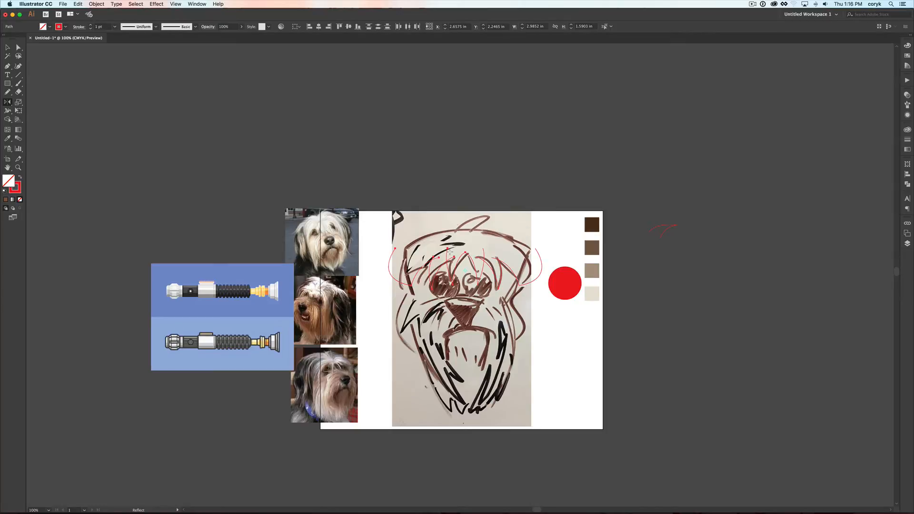
pyautogui.press('v')
pyautogui.click(458, 284)
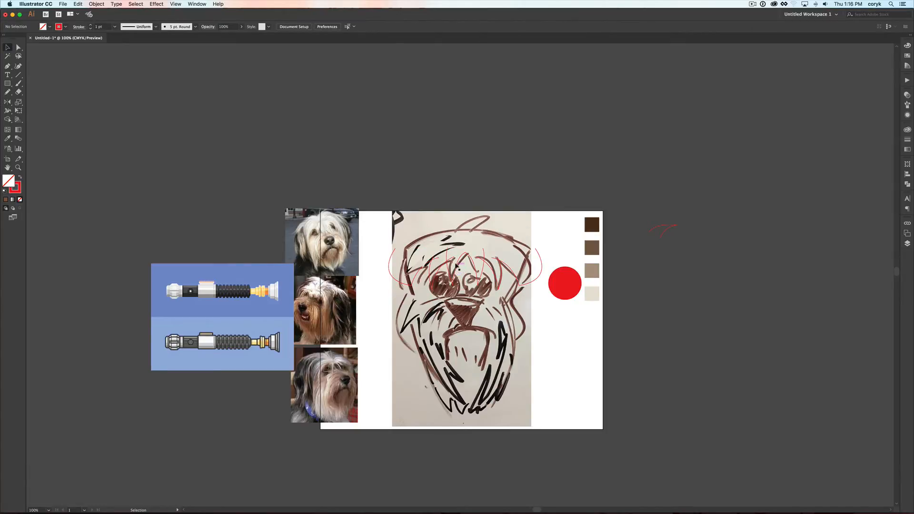
# Select the mirrored tufts and shift them slightly inward toward the center of the face.
pyautogui.click(421, 279)
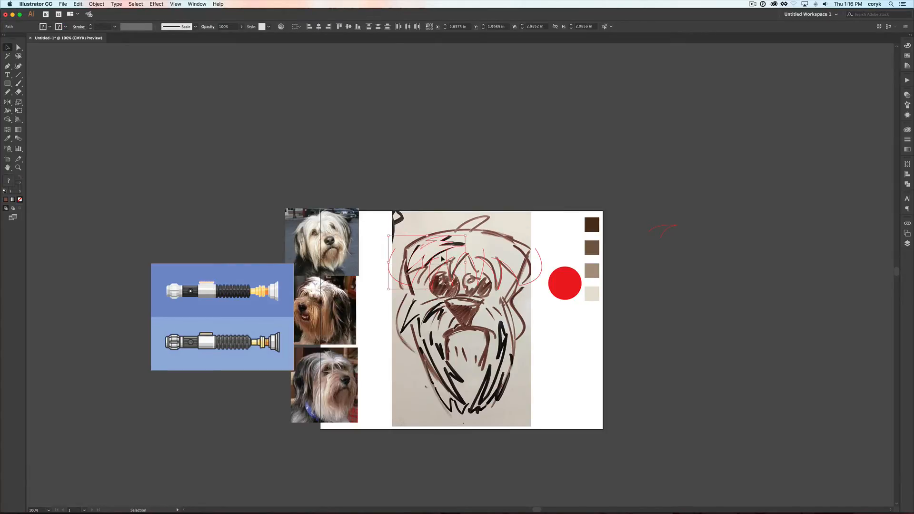
pyautogui.press('shift')
pyautogui.moveTo(436, 250); pyautogui.dragTo(458, 271)
pyautogui.click(457, 277)
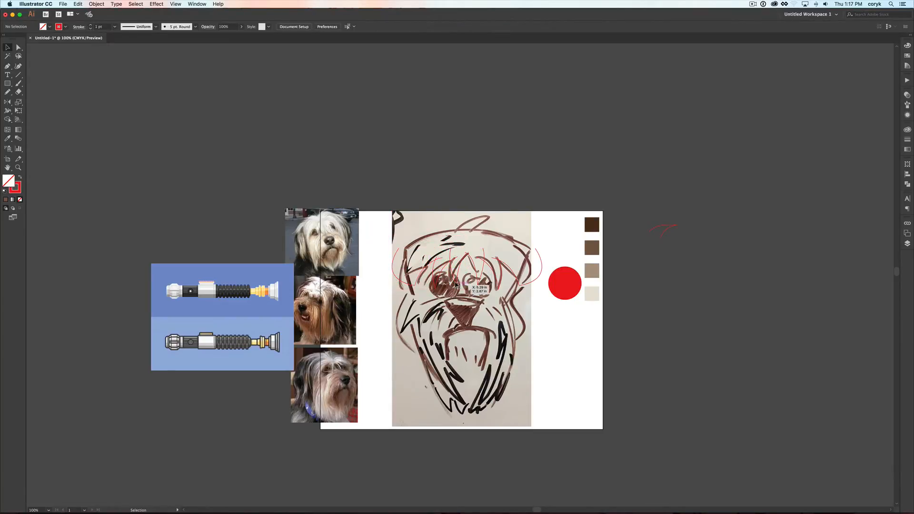
# Move anchor points of the mirrored tufts outward so their tips and curves differ from the right-side tufts.
pyautogui.press('a')
pyautogui.click(455, 284)
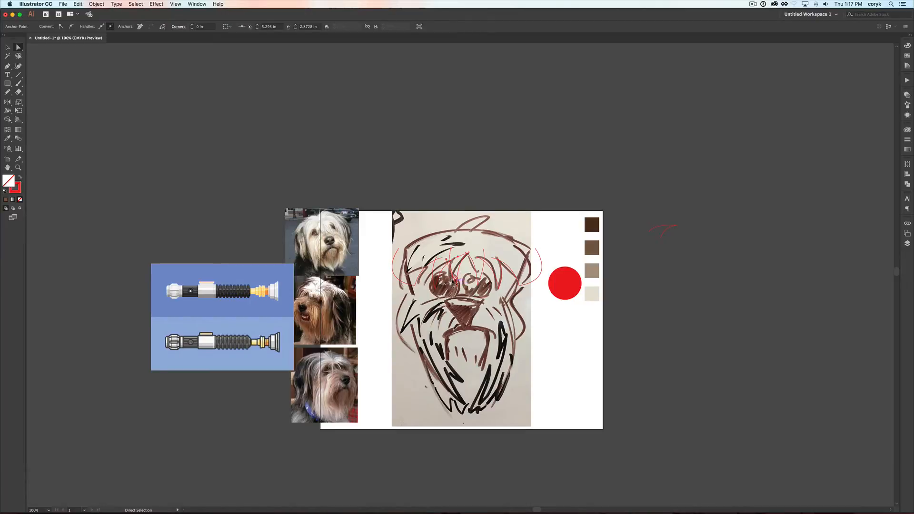
pyautogui.moveTo(456, 283); pyautogui.dragTo(421, 290)
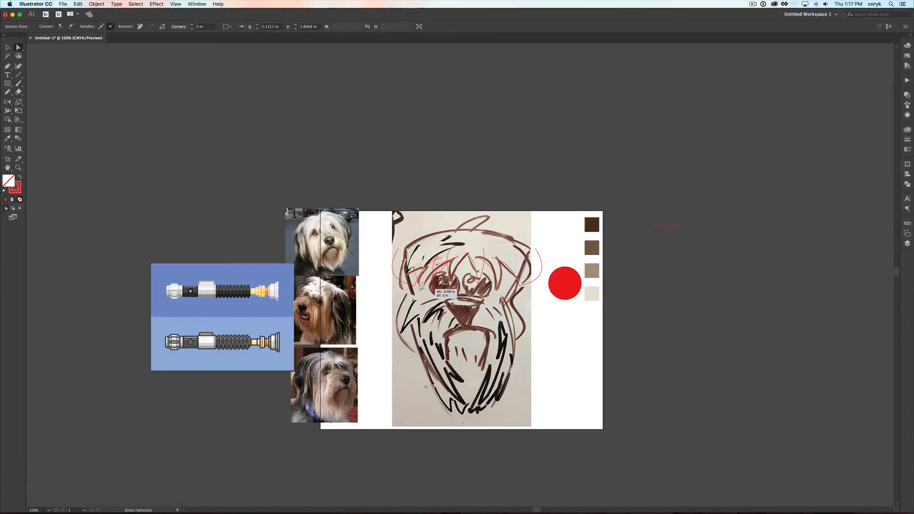
pyautogui.click(435, 256)
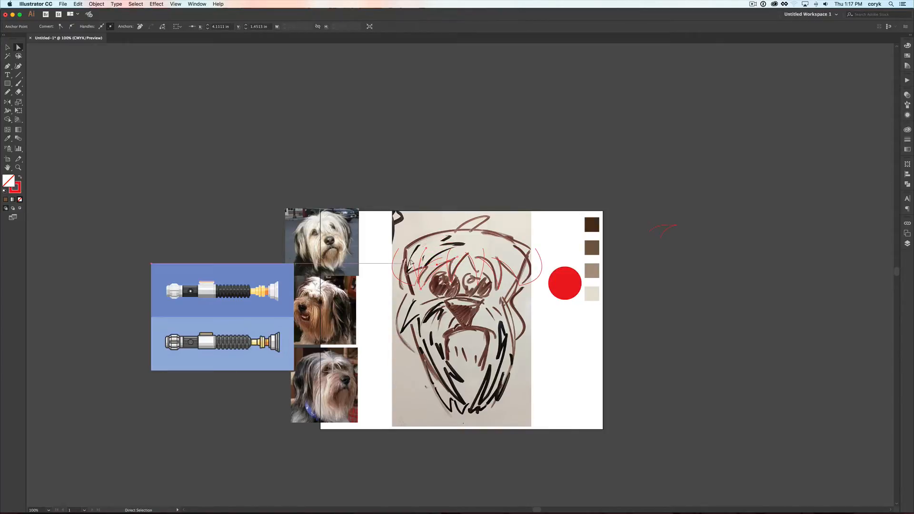
pyautogui.moveTo(416, 286); pyautogui.dragTo(401, 293)
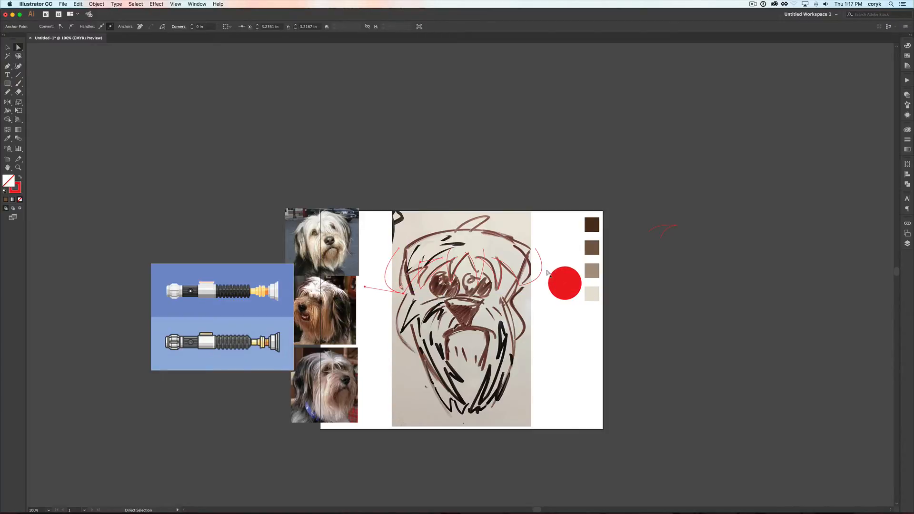
# Join the open upper ends of the left and right tufts with straight Pen segments across the forehead.
pyautogui.press('p')
pyautogui.click(535, 249)
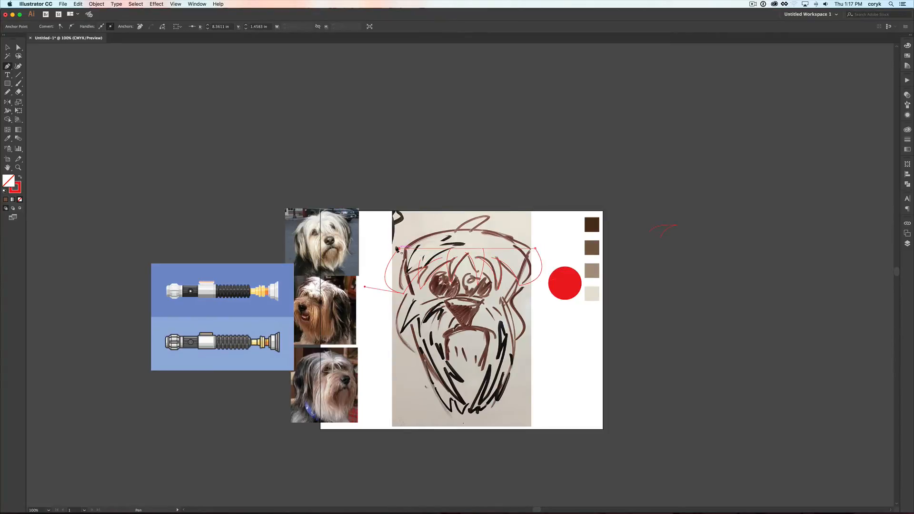
pyautogui.press('v')
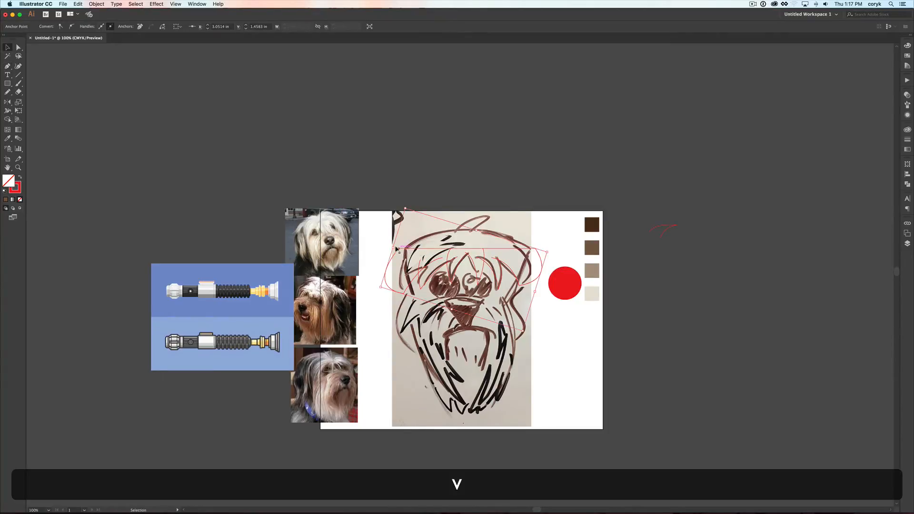
pyautogui.press('p')
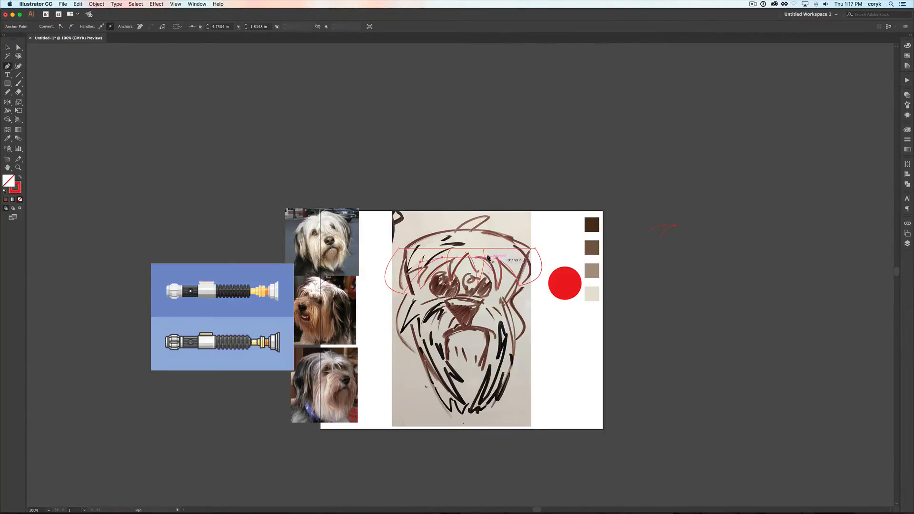
pyautogui.press('v')
pyautogui.press('z')
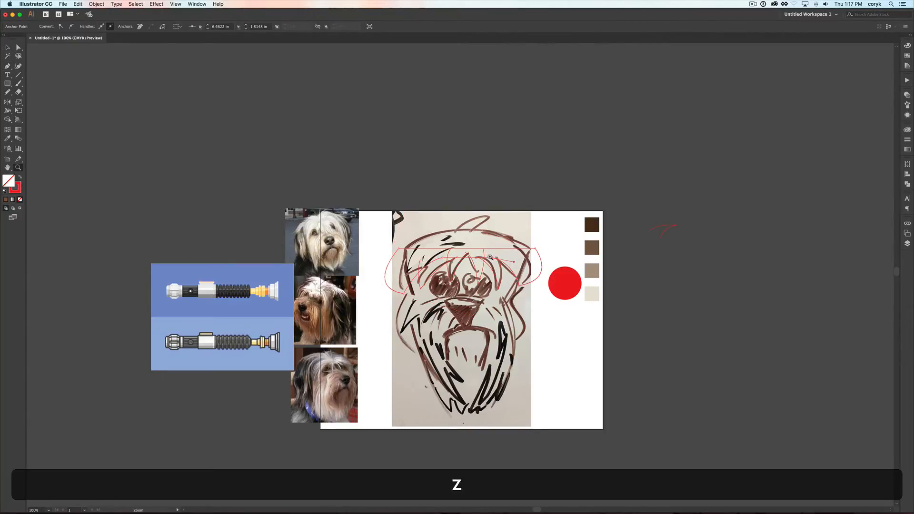
pyautogui.moveTo(556, 229); pyautogui.dragTo(368, 366)
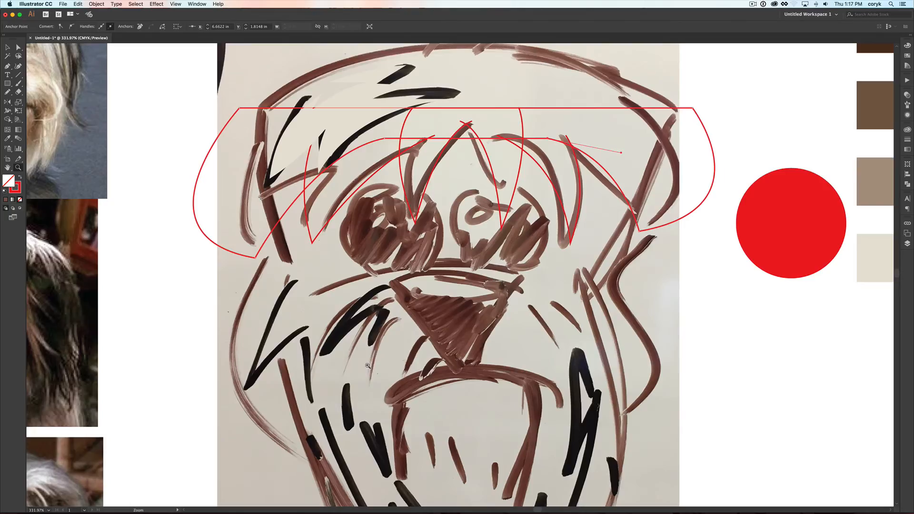
# Select the overlapping red fringe outlines and unite them into one shape with Pathfinder.
pyautogui.press('v')
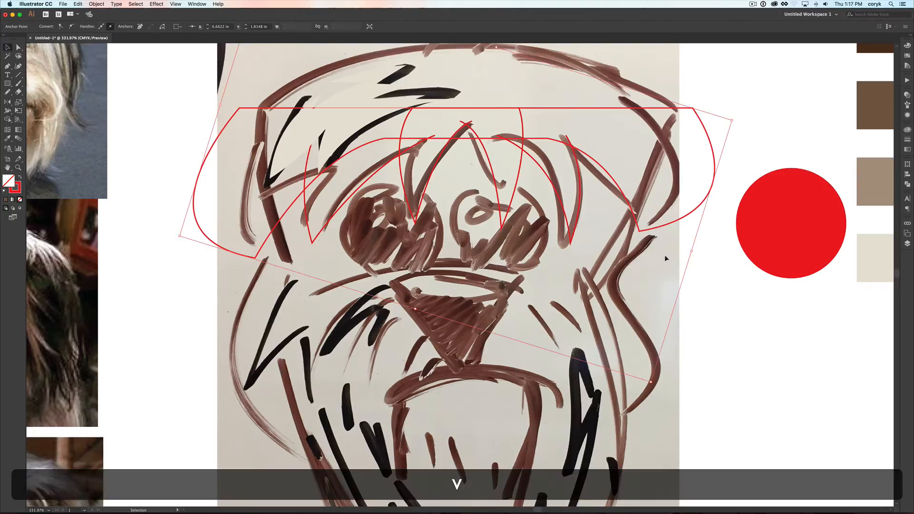
pyautogui.moveTo(666, 258); pyautogui.dragTo(386, 195)
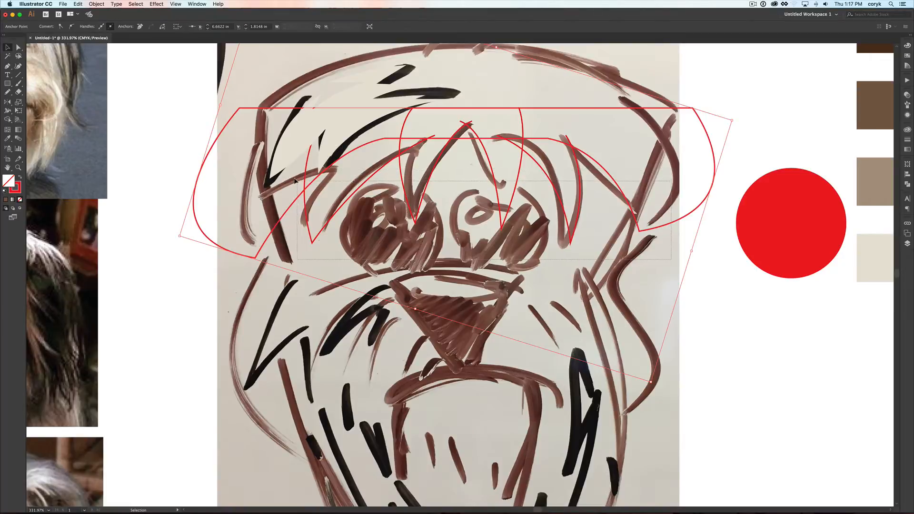
pyautogui.click(357, 109)
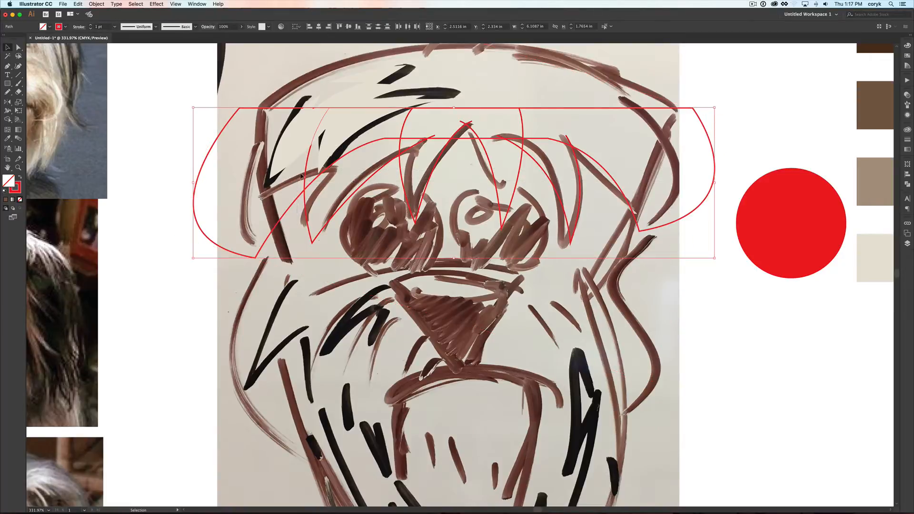
pyautogui.click(907, 185)
pyautogui.click(821, 180)
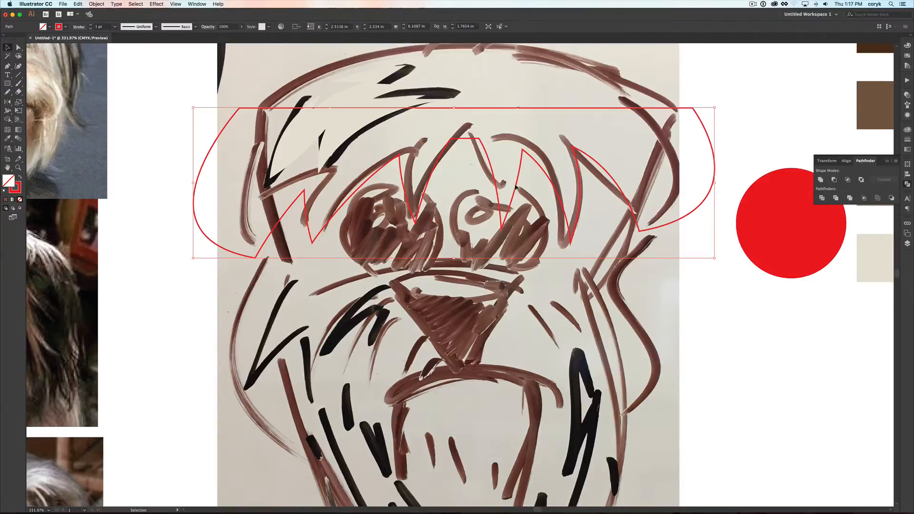
# Turn the flat-topped gap in the middle of the fringe into one smooth curve and swap the shape's red stroke to fill.
pyautogui.press('-')
pyautogui.click(477, 139)
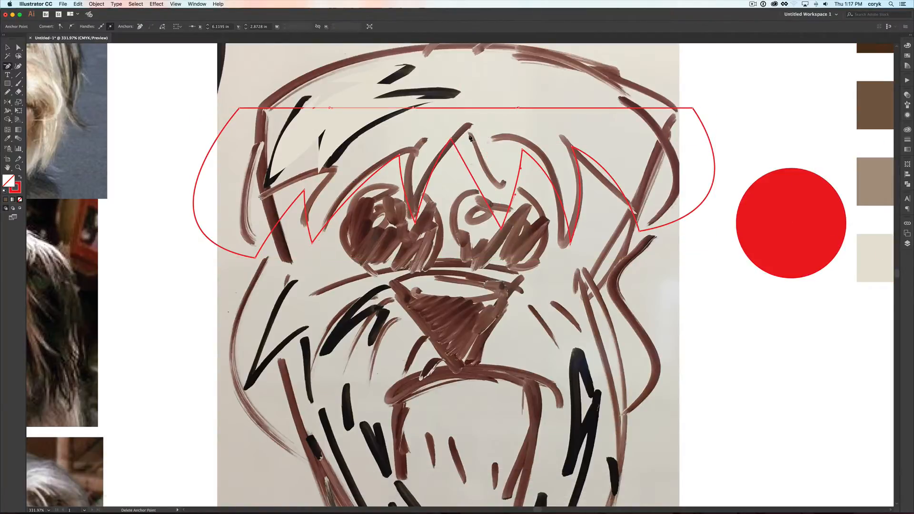
pyautogui.hotkey('shift', 'c')
pyautogui.moveTo(463, 162); pyautogui.dragTo(473, 154)
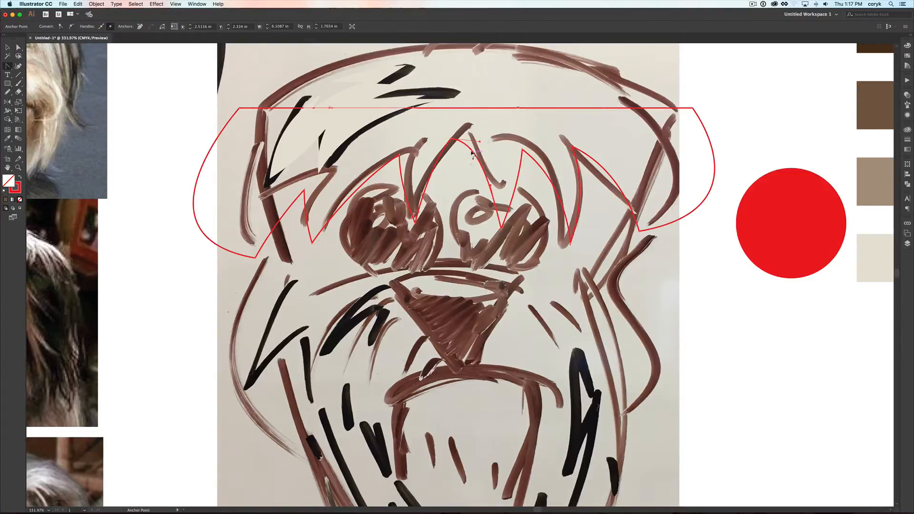
pyautogui.press('v')
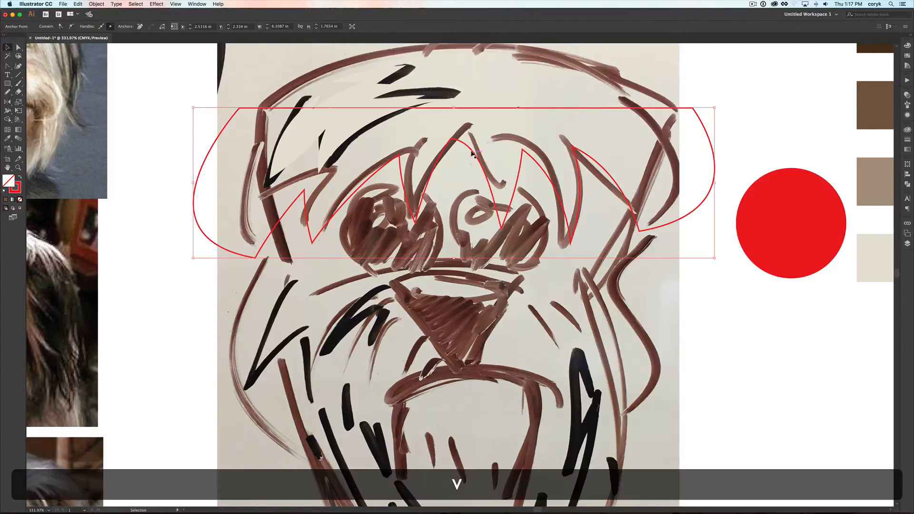
pyautogui.hotkey('shift', 'x')
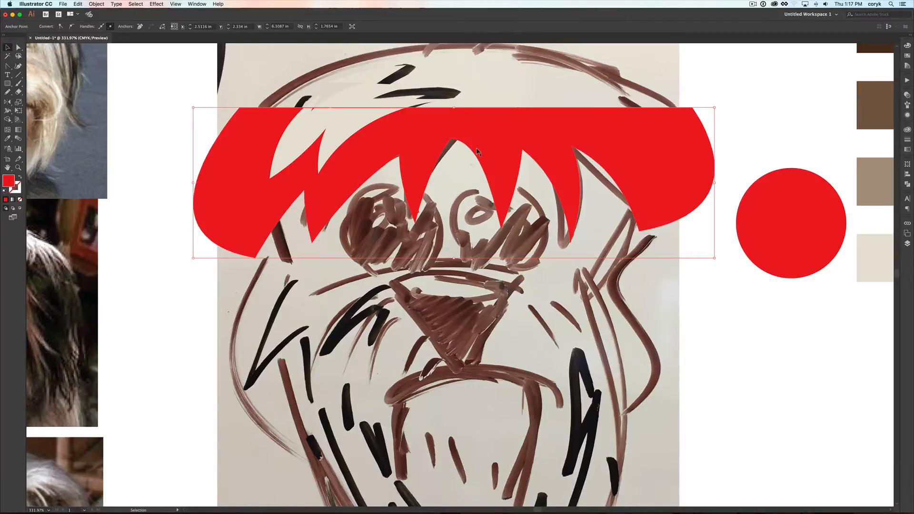
# Delete the extra anchor points along the straight top edge of the red fringe shape.
pyautogui.press('super+minus')
pyautogui.press('super+minus')
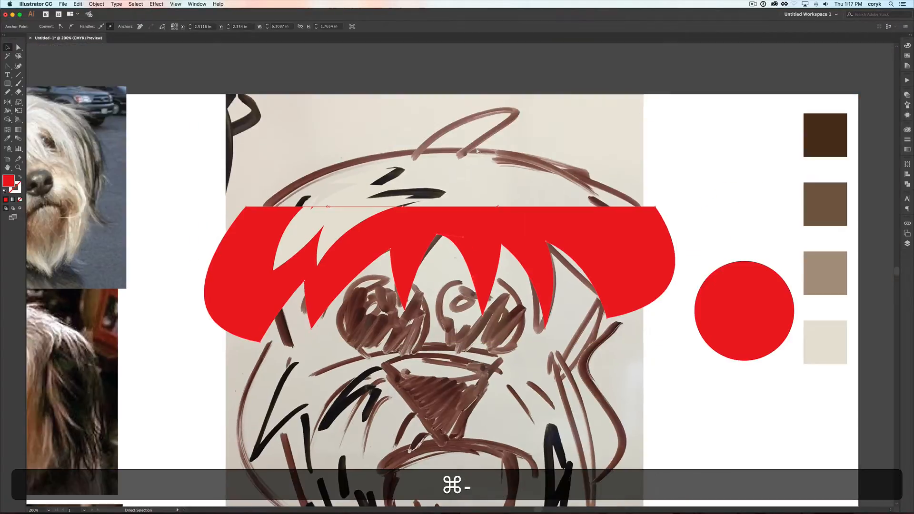
pyautogui.press('a')
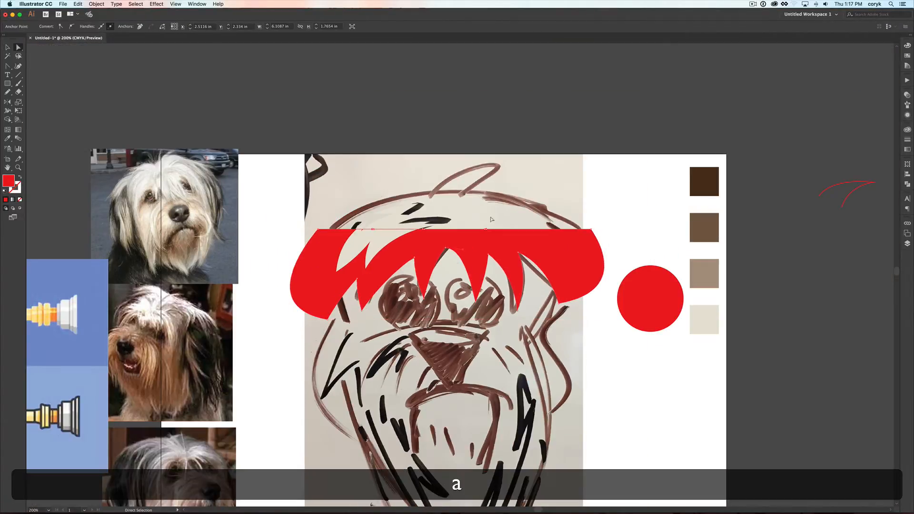
pyautogui.press('-')
pyautogui.click(485, 230)
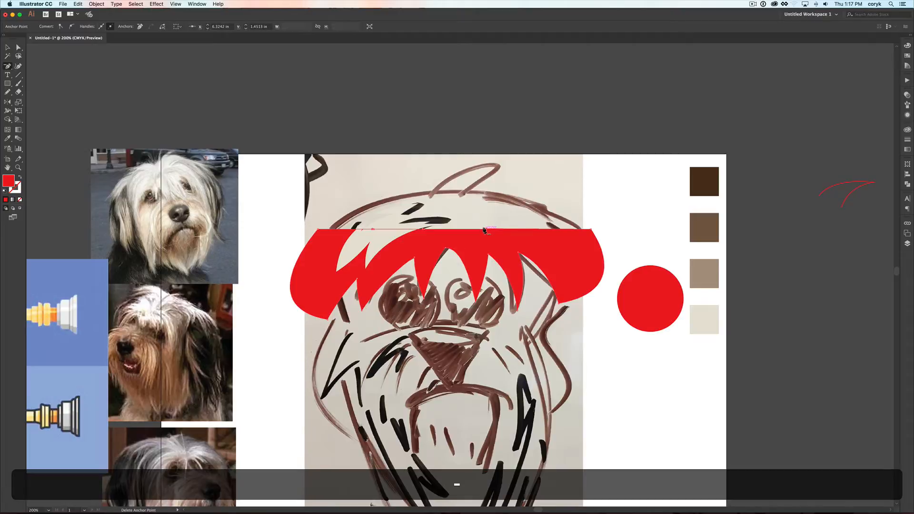
pyautogui.click(430, 230)
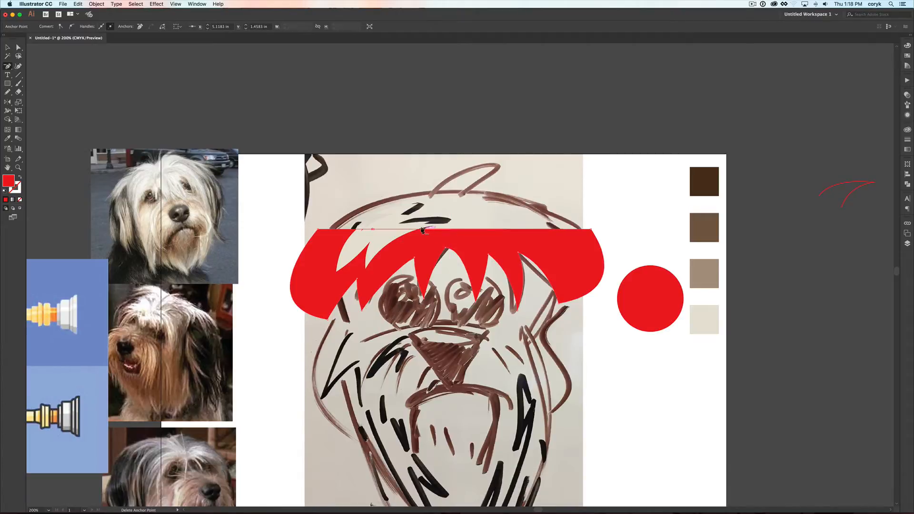
pyautogui.click(371, 230)
# Add two anchor points to the fringe's top edge and pull them up and outward into corners that cover the head's crown.
pyautogui.press('shift')
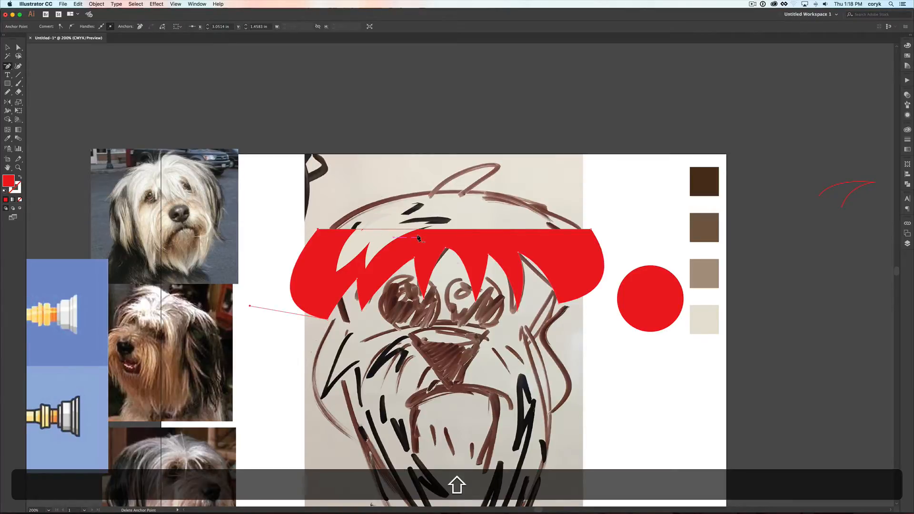
pyautogui.hotkey('shift', '=')
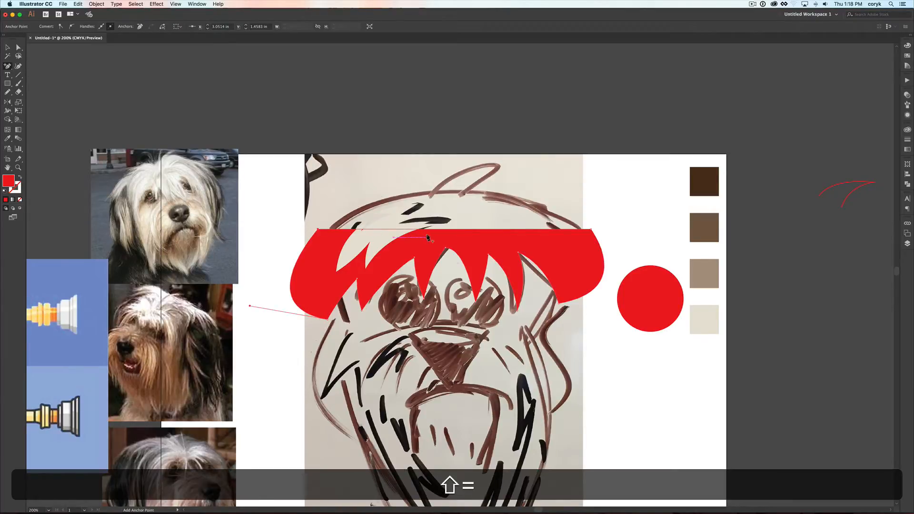
pyautogui.click(514, 229)
pyautogui.press('a')
pyautogui.moveTo(514, 230); pyautogui.dragTo(559, 167)
pyautogui.hotkey('shift', '=')
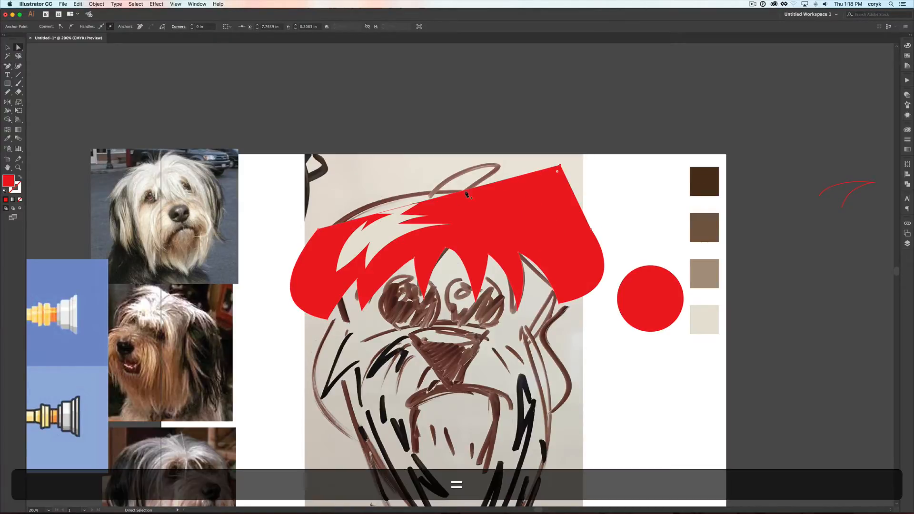
pyautogui.click(438, 203)
pyautogui.press('a')
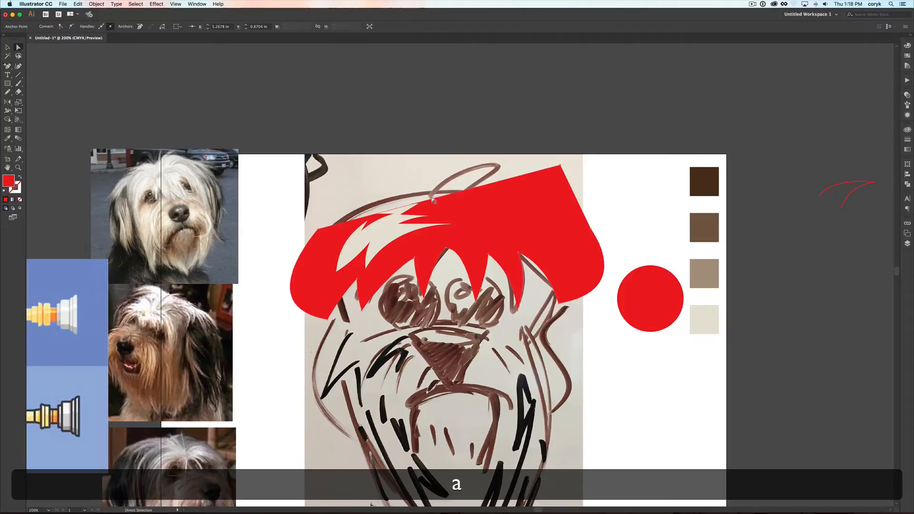
pyautogui.moveTo(438, 203); pyautogui.dragTo(365, 168)
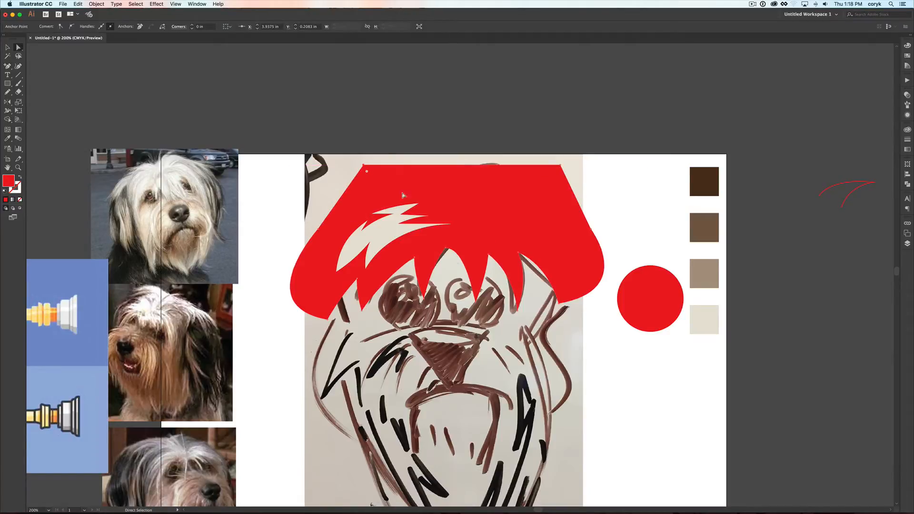
# Make the hidden tan and brown head shapes beneath the red fringe visible again.
pyautogui.click(909, 243)
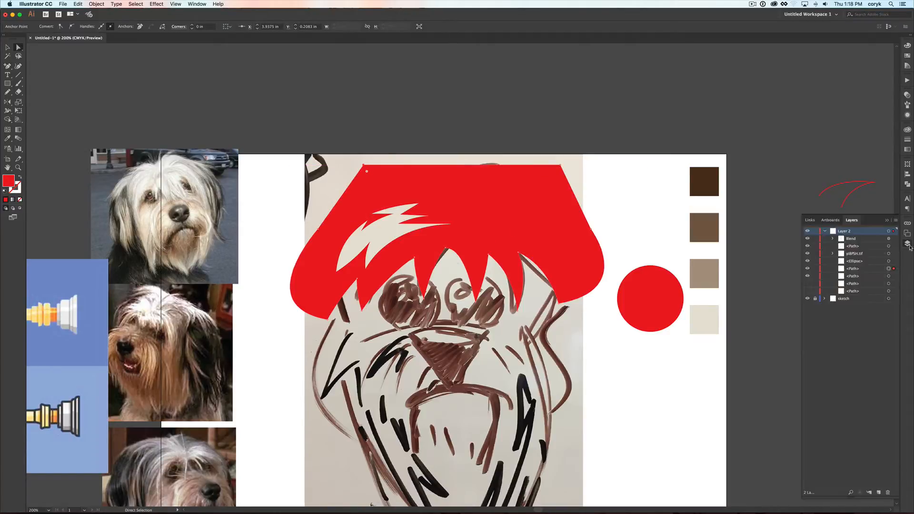
pyautogui.click(808, 291)
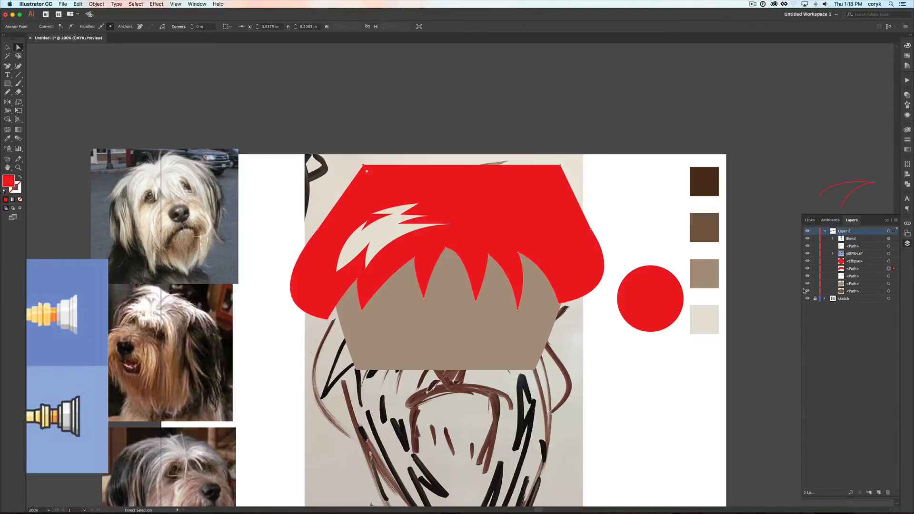
pyautogui.press('v')
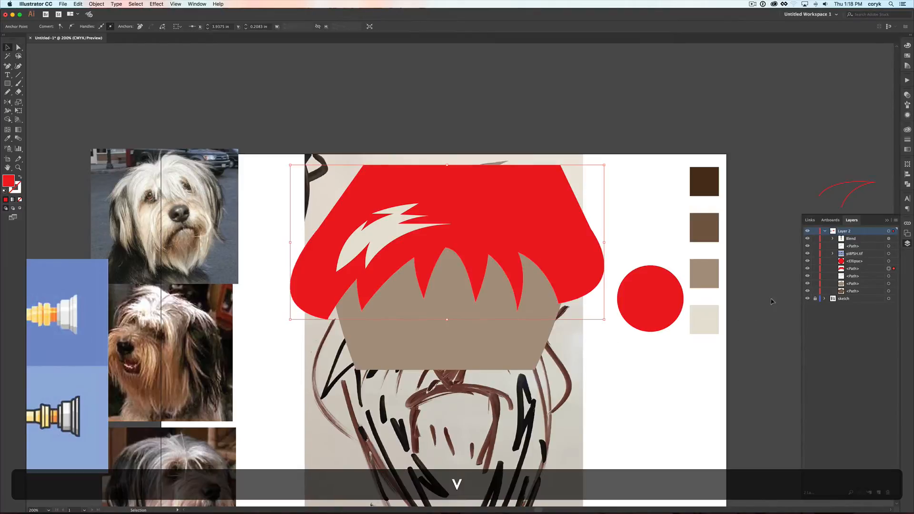
pyautogui.click(860, 287)
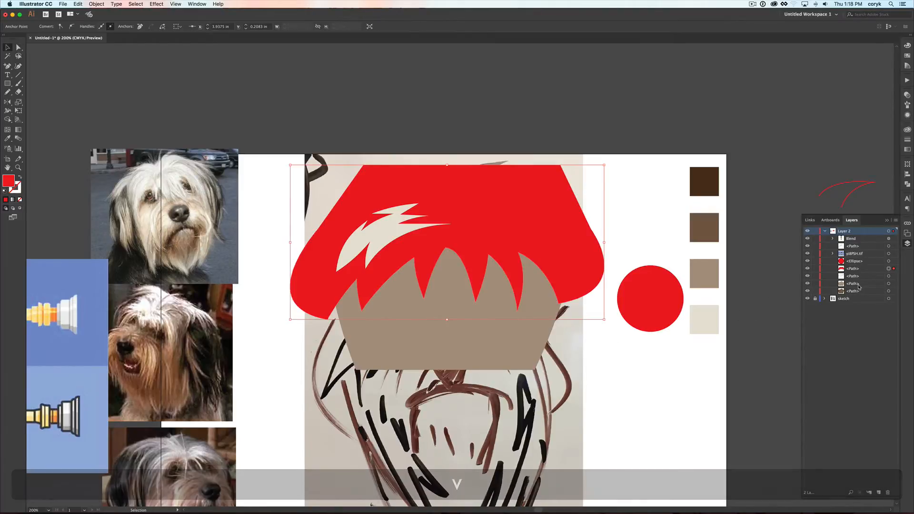
# Select the red fringe and tan head shapes and raise the fringe's upper-left corner point so red fully covers the hair tuft.
pyautogui.keyDown('shift'); pyautogui.click(573, 269); pyautogui.keyUp('shift')
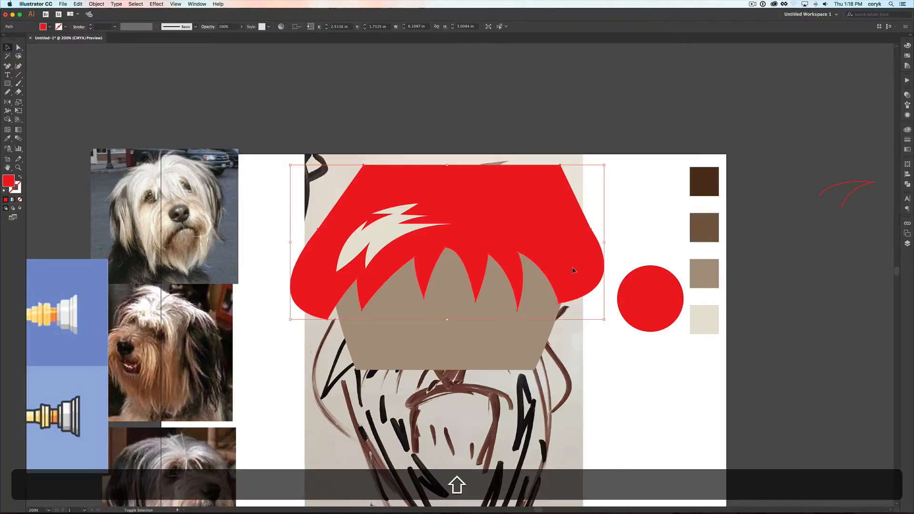
pyautogui.keyDown('shift'); pyautogui.click(531, 330); pyautogui.keyUp('shift')
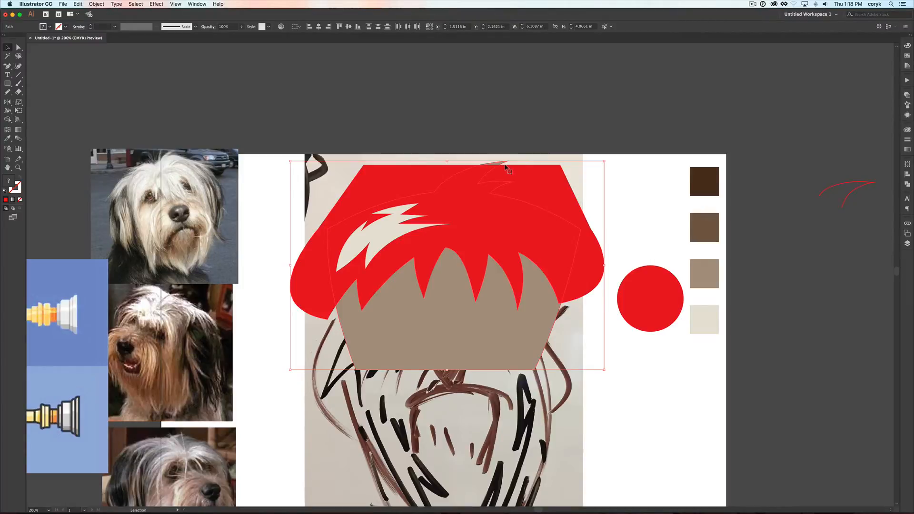
pyautogui.press('a')
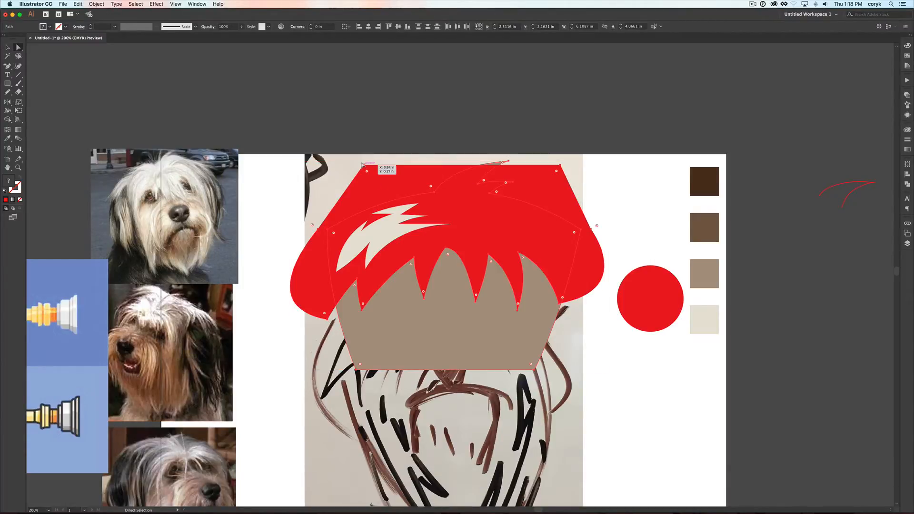
pyautogui.moveTo(363, 165); pyautogui.dragTo(382, 132)
# Select the red and tan shapes together and remove the tan area below the fringe with the Shape Builder.
pyautogui.press('v')
pyautogui.click(560, 344)
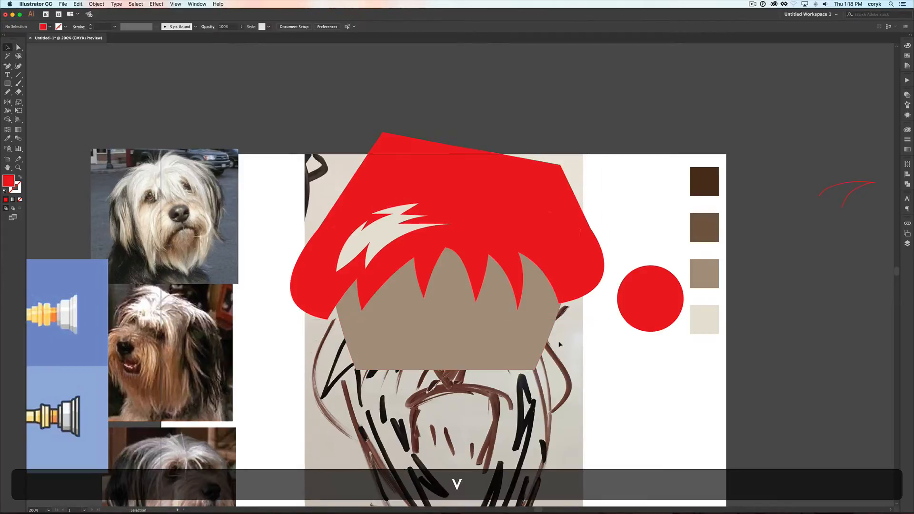
pyautogui.keyDown('shift'); pyautogui.click(560, 270); pyautogui.keyUp('shift')
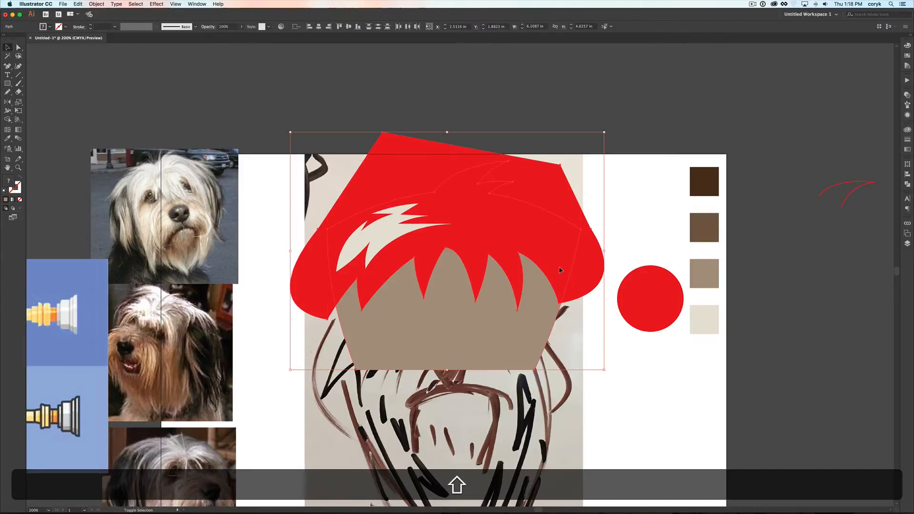
pyautogui.hotkey('shift', 'm')
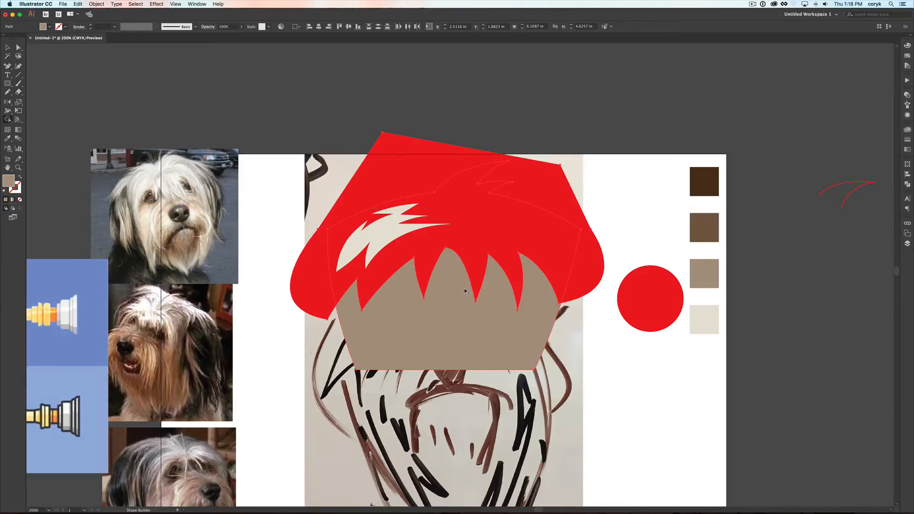
pyautogui.keyDown('alt'); pyautogui.click(455, 312); pyautogui.keyUp('alt')
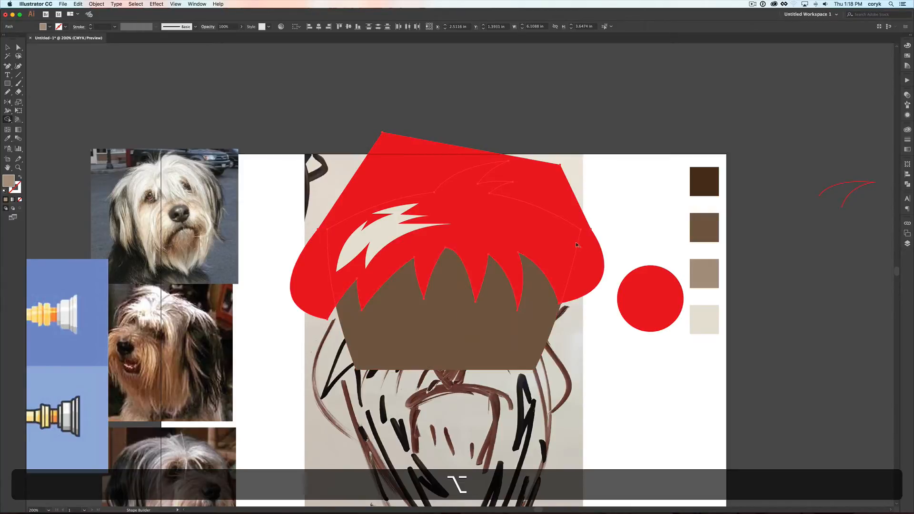
# Cut off the red area outside the head with the Shape Builder and delete the remaining red piece over the hair.
pyautogui.keyDown('alt'); pyautogui.click(589, 244); pyautogui.keyUp('alt')
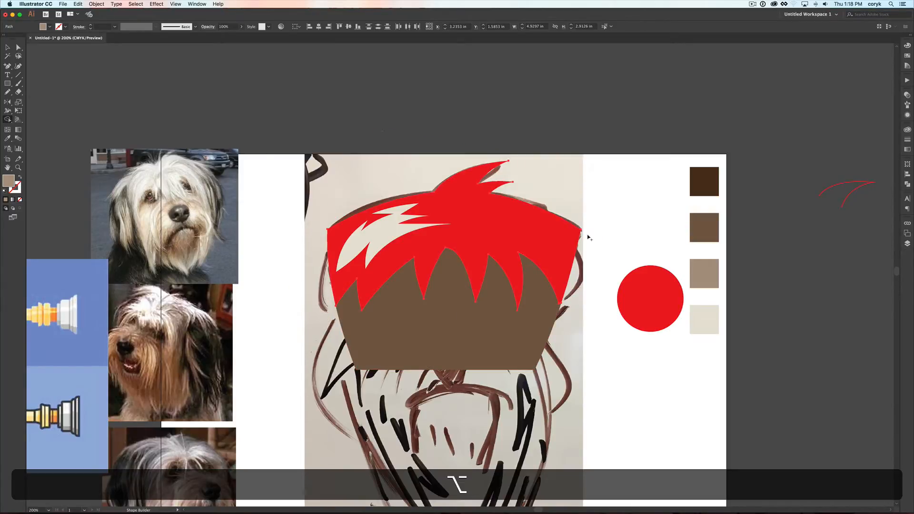
pyautogui.press('v')
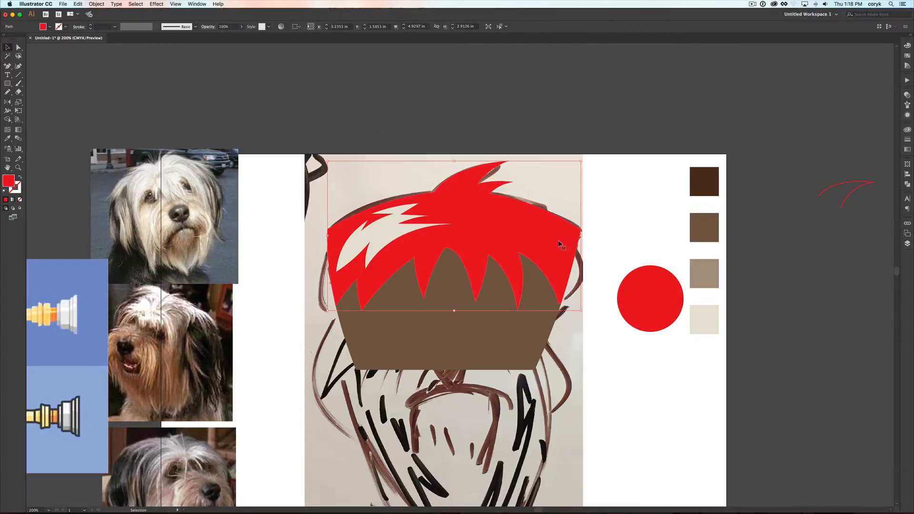
pyautogui.press('BackSpace')
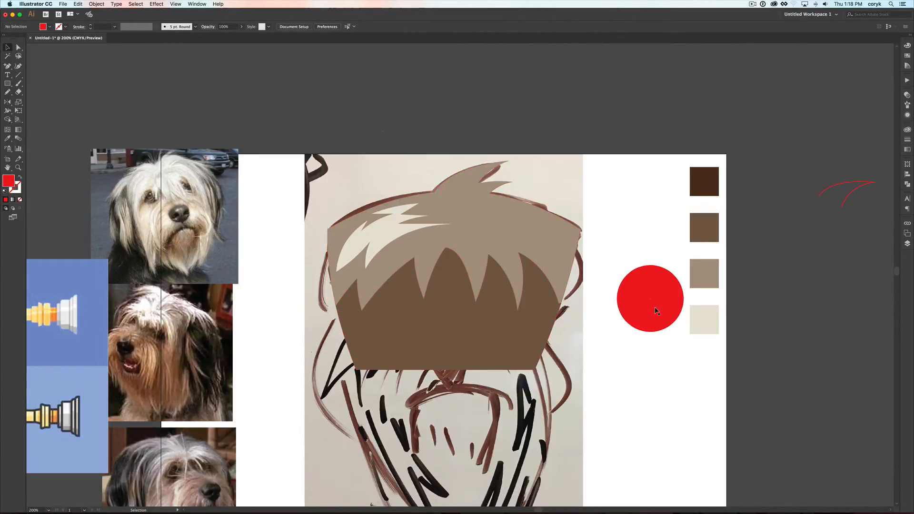
# Move the red circle horizontally onto the left eye area and fill it with the darkest brown swatch colour.
pyautogui.moveTo(656, 311); pyautogui.dragTo(413, 311)
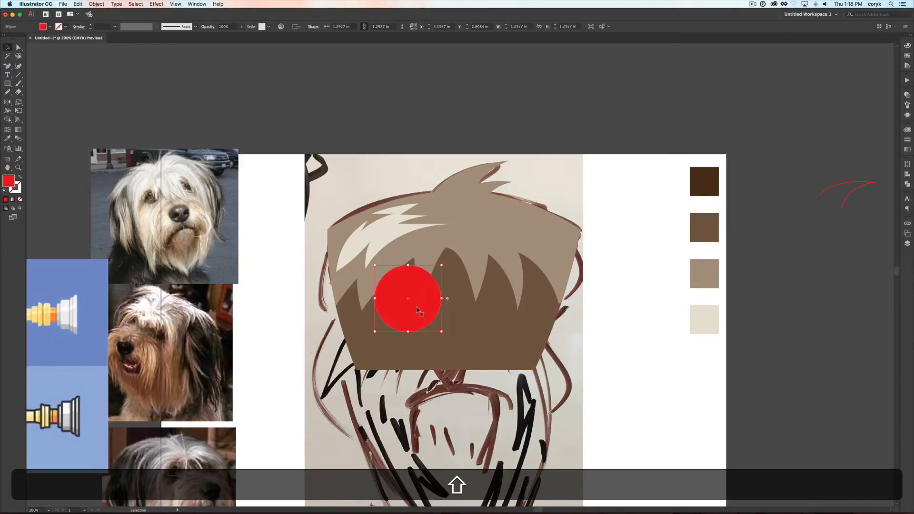
pyautogui.press('i')
pyautogui.click(704, 182)
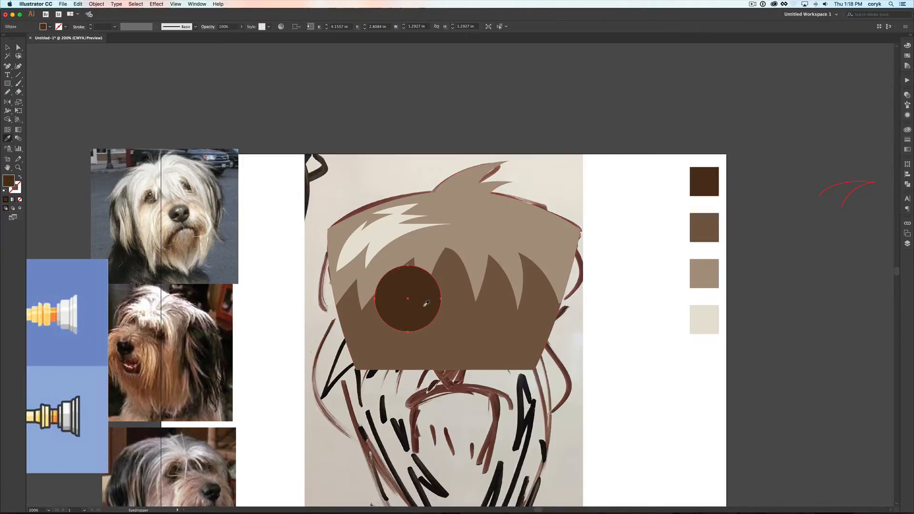
# Build a crescent highlight about 0.73 in wide inside the eye's upper-left edge with the Shape Builder and fill it with the cream swatch colour.
pyautogui.press('v')
pyautogui.moveTo(427, 305); pyautogui.dragTo(398, 317)
pyautogui.moveTo(410, 278); pyautogui.dragTo(432, 315)
pyautogui.hotkey('shift', 'm')
pyautogui.hotkey('alt', 'v')
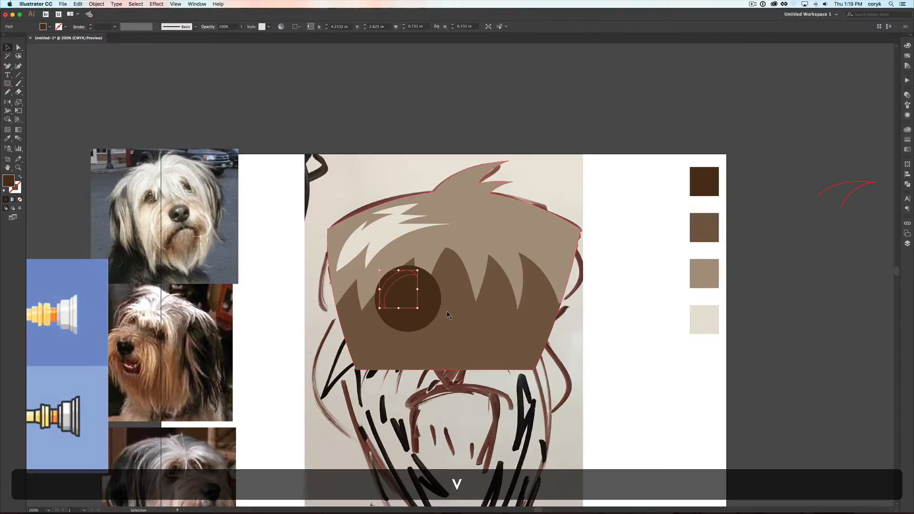
pyautogui.press('i')
pyautogui.click(693, 313)
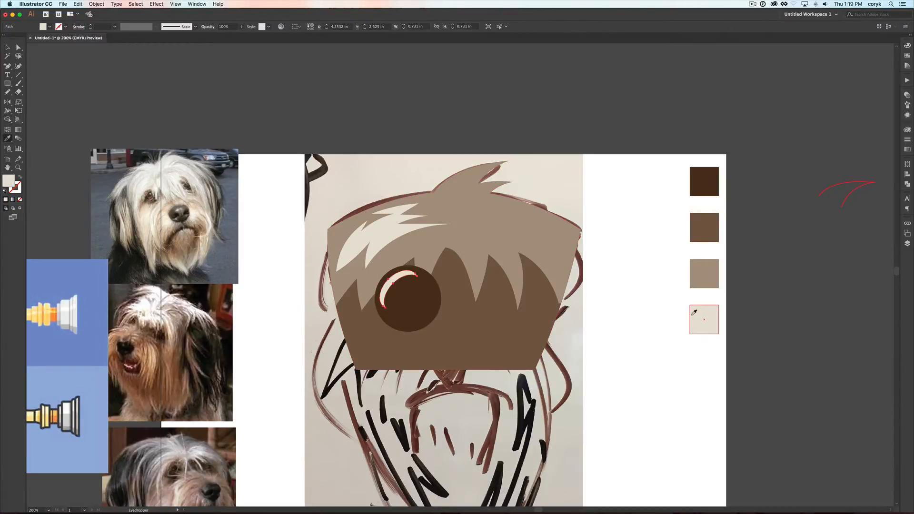
# Duplicate the four-swatch brown blend beside the original and recolour both of the copy's end swatches with its darkest brown.
pyautogui.press('v')
pyautogui.click(592, 333)
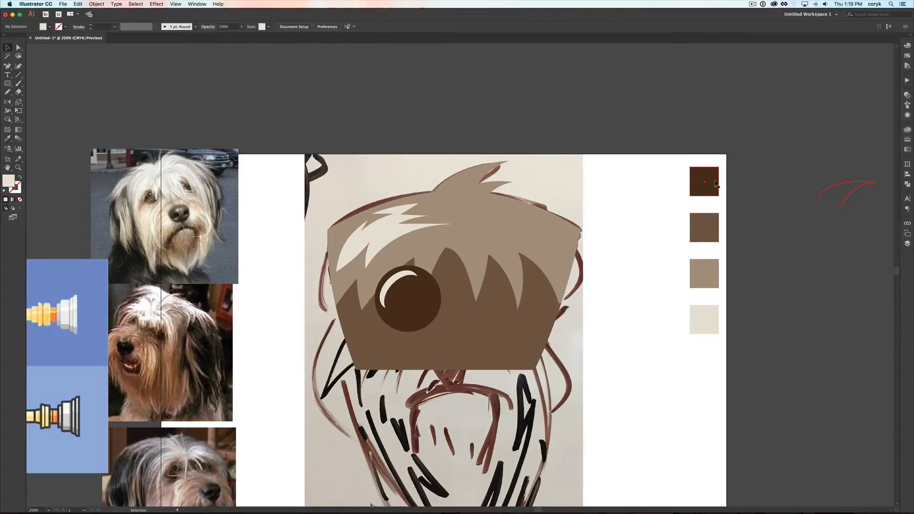
pyautogui.moveTo(698, 182); pyautogui.dragTo(756, 185)
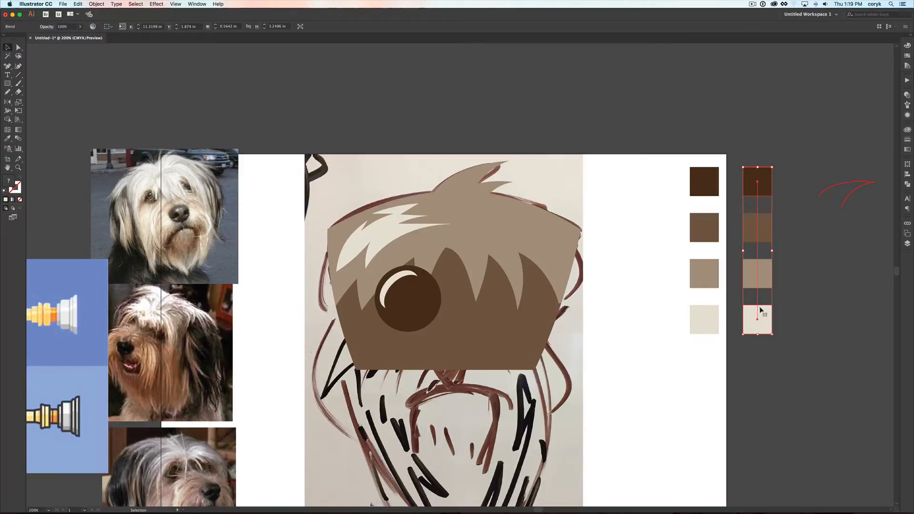
pyautogui.press('a')
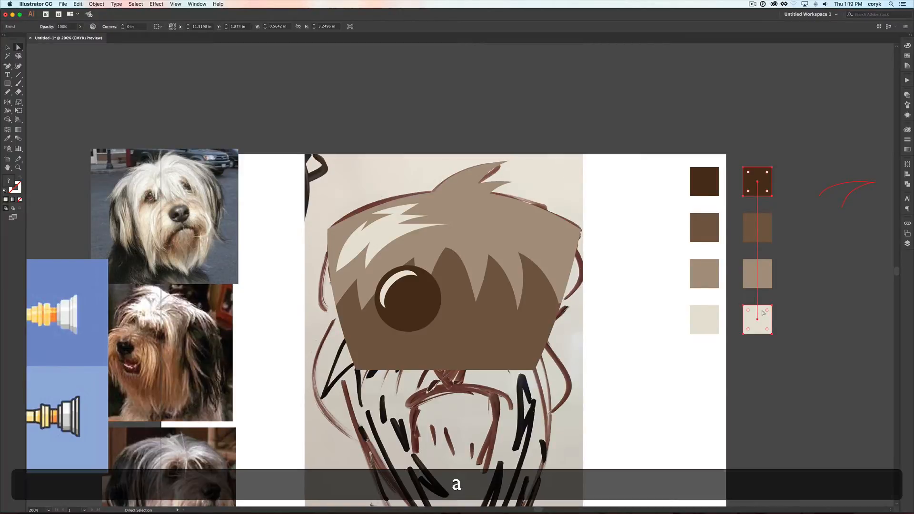
pyautogui.press('i')
pyautogui.click(768, 180)
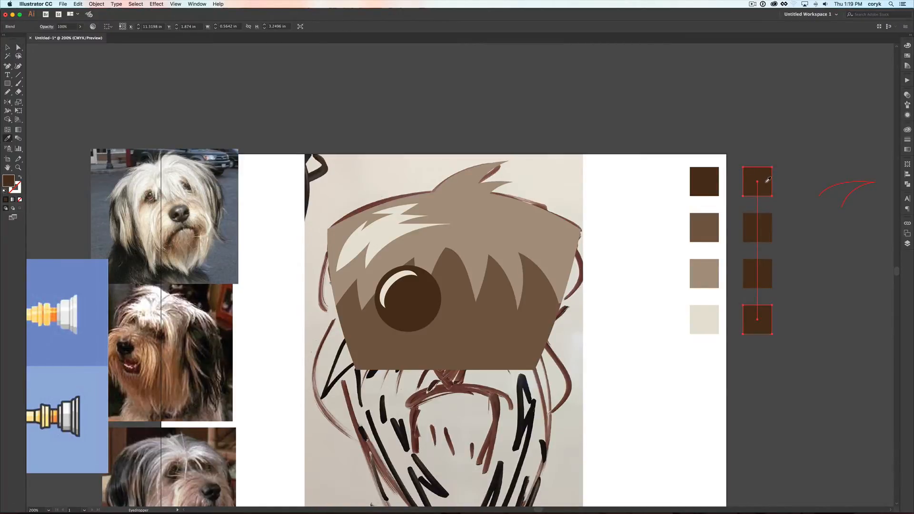
# Try darkening the entire copied swatch blend to 15% brightness, and undo the change.
pyautogui.click(908, 46)
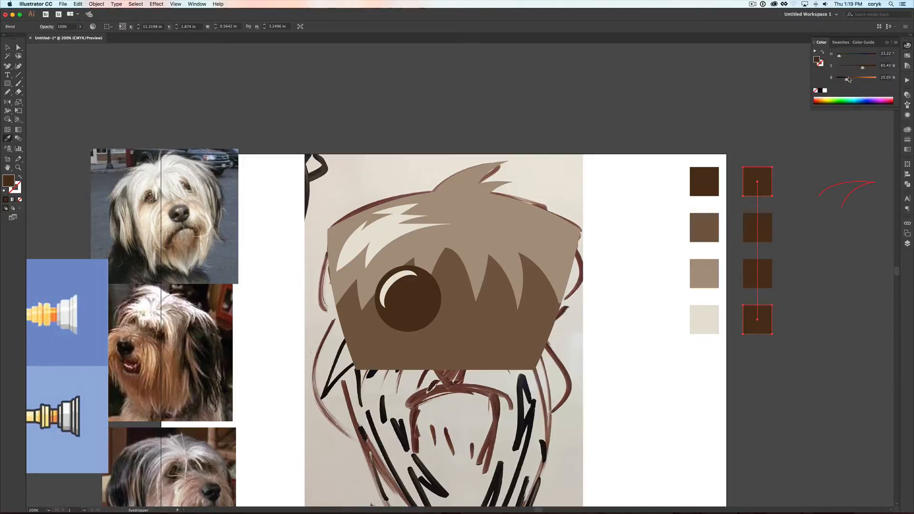
pyautogui.moveTo(846, 81); pyautogui.dragTo(840, 81)
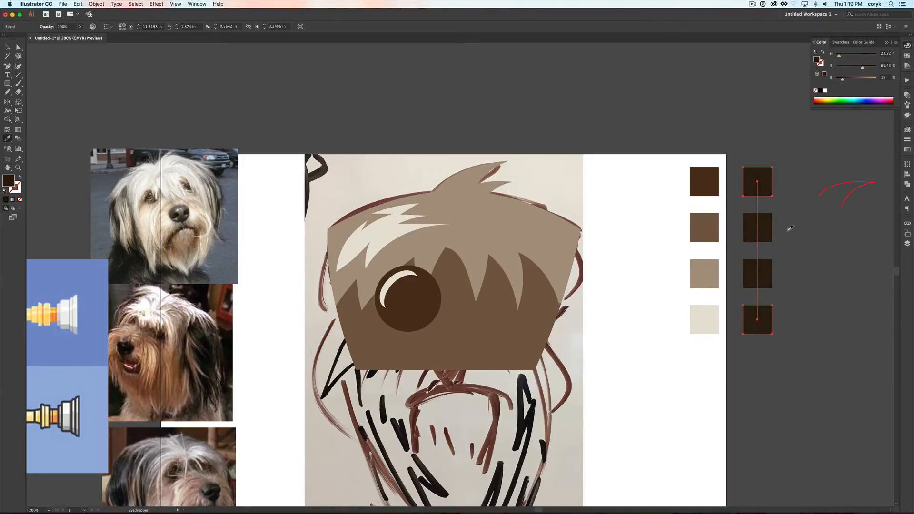
pyautogui.press('super+z')
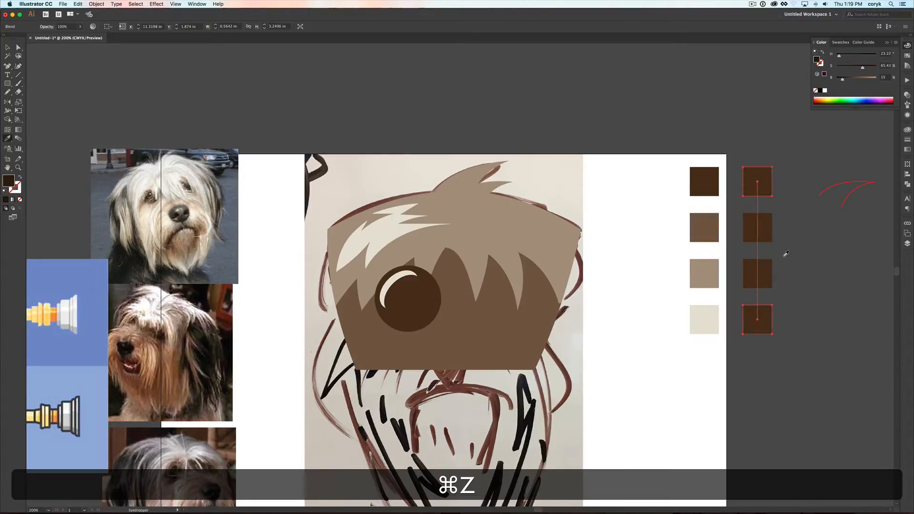
# Select only the lowest swatch of the copied blend, set its brightness to 15%, and deselect it.
pyautogui.press('a')
pyautogui.click(766, 312)
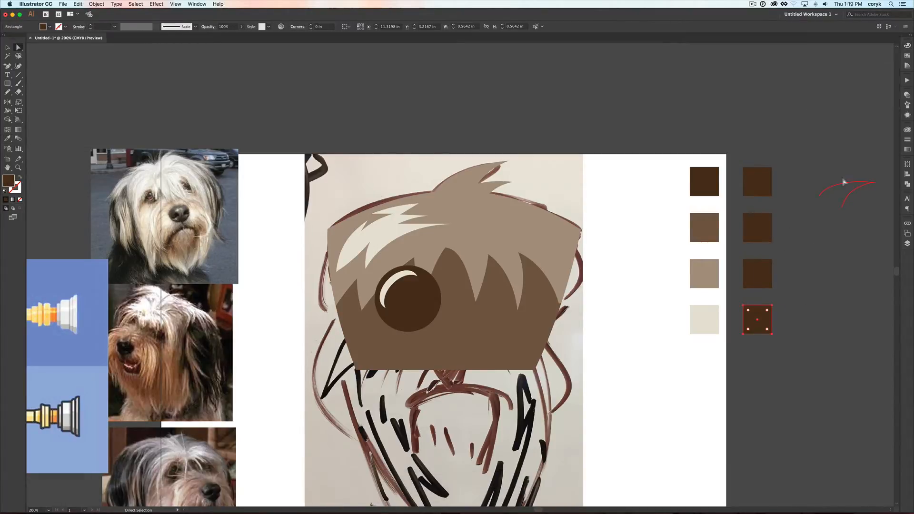
pyautogui.click(908, 47)
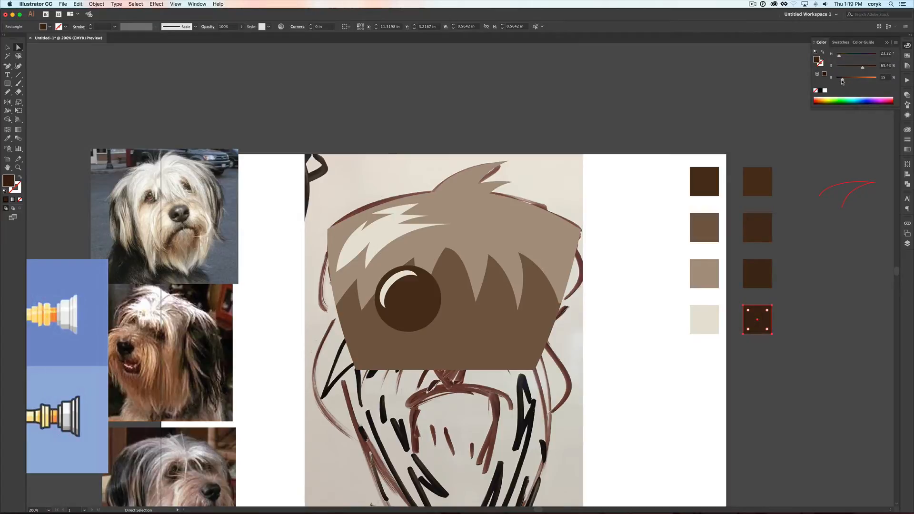
pyautogui.press('v')
pyautogui.click(804, 276)
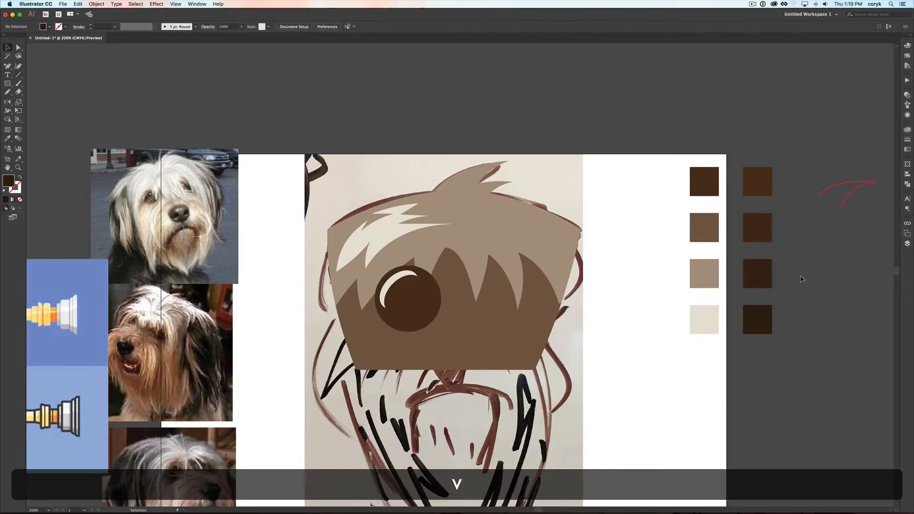
# Give the eye circle an 11 pt stroke in the new darkest brown swatch colour, aligned to the inside.
pyautogui.click(428, 304)
pyautogui.press('x')
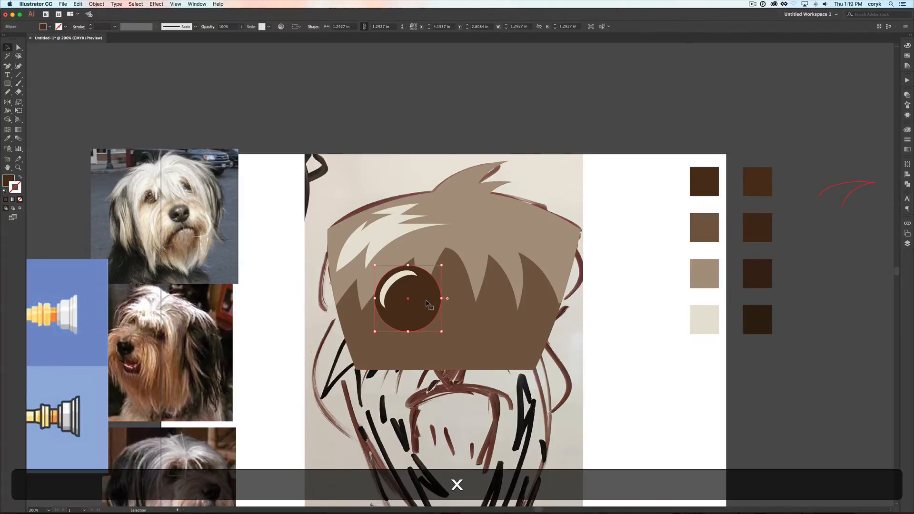
pyautogui.press('i')
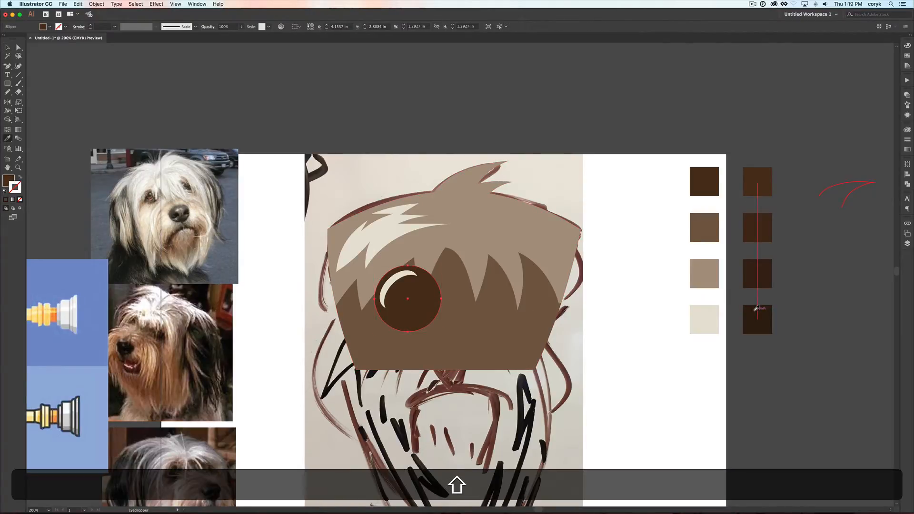
pyautogui.keyDown('shift'); pyautogui.click(752, 308); pyautogui.keyUp('shift')
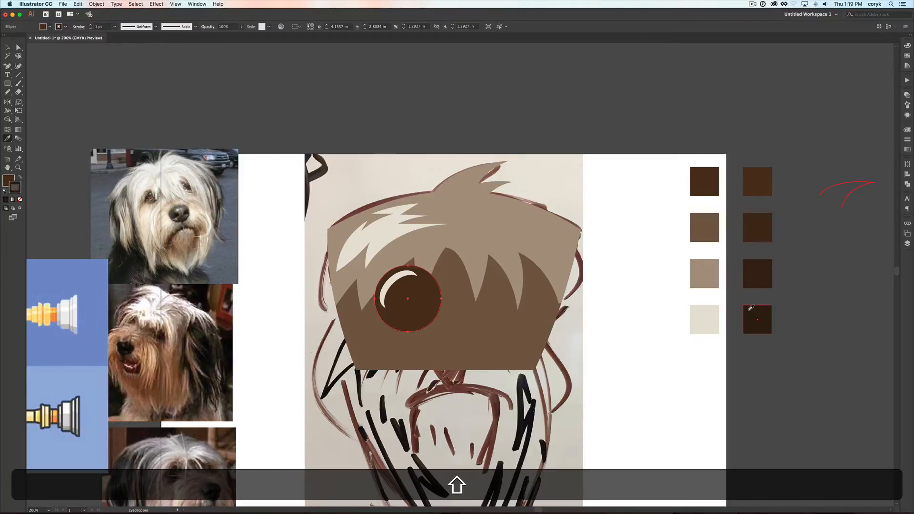
pyautogui.click(908, 139)
pyautogui.click(844, 136)
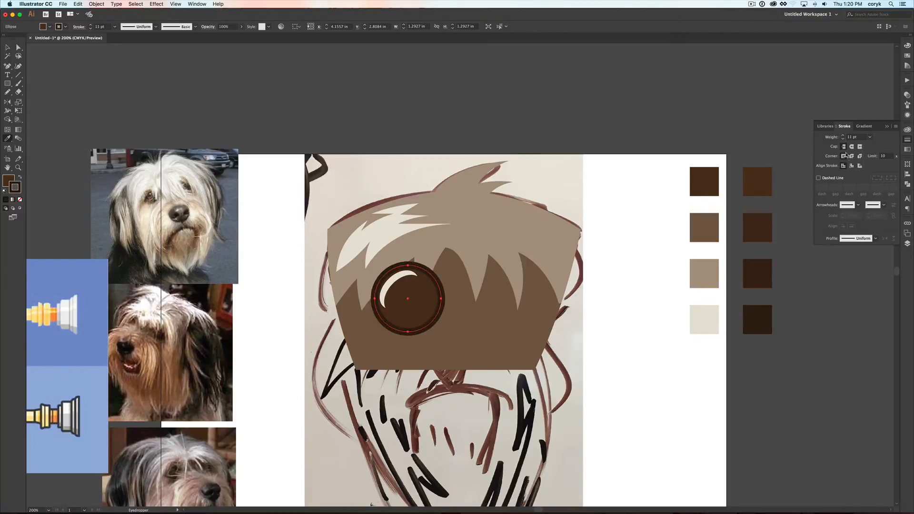
pyautogui.click(852, 167)
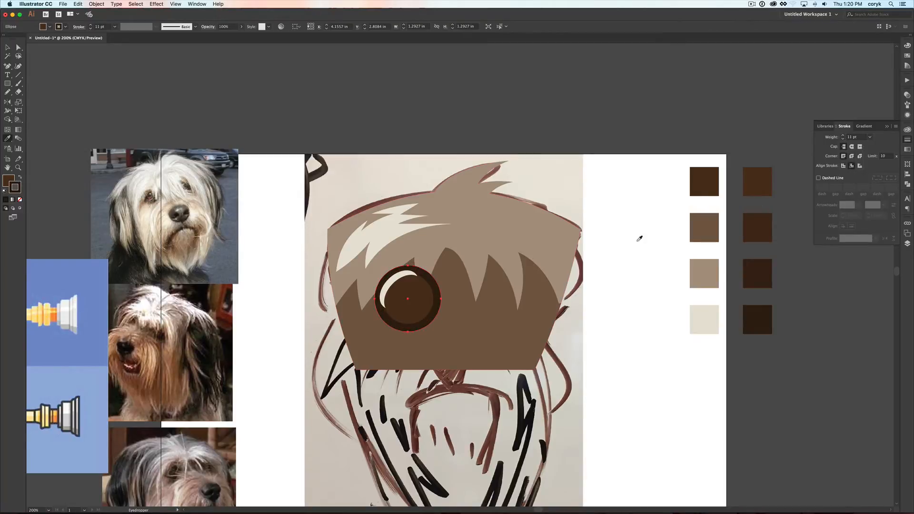
# Shrink the cream crescent highlight proportionally to about 0.60 in wide and fit it inside the eye's dark ring.
pyautogui.press('v')
pyautogui.click(399, 276)
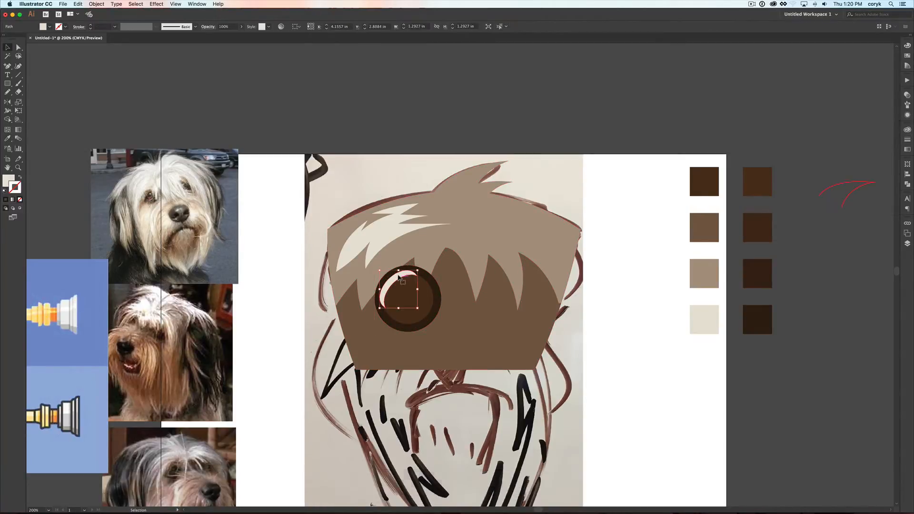
pyautogui.moveTo(417, 271); pyautogui.dragTo(401, 282)
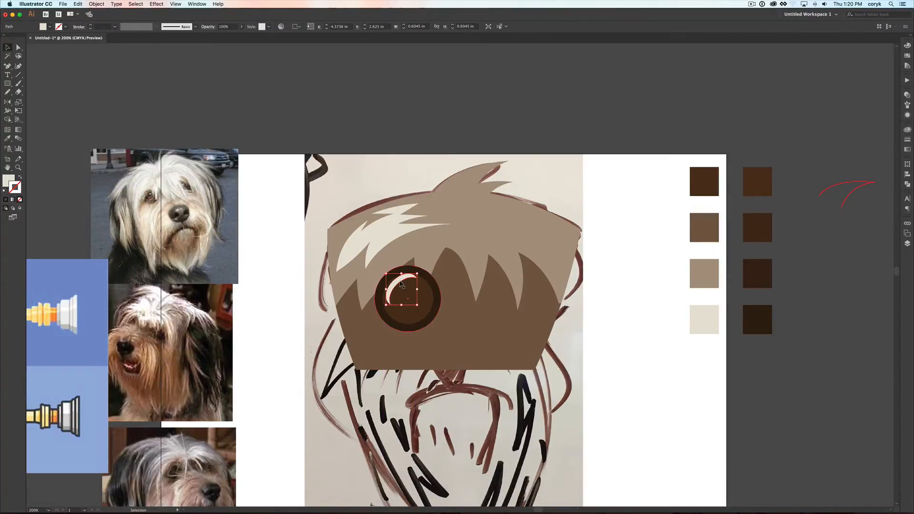
# Group the crescent highlight with the eye circle and name the group "eye".
pyautogui.press('shift')
pyautogui.keyDown('shift'); pyautogui.click(432, 298); pyautogui.keyUp('shift')
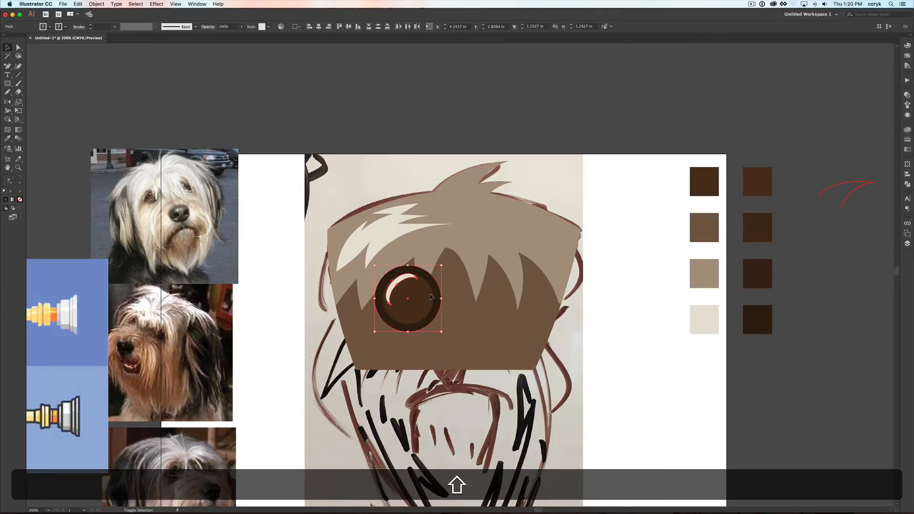
pyautogui.press('super+g')
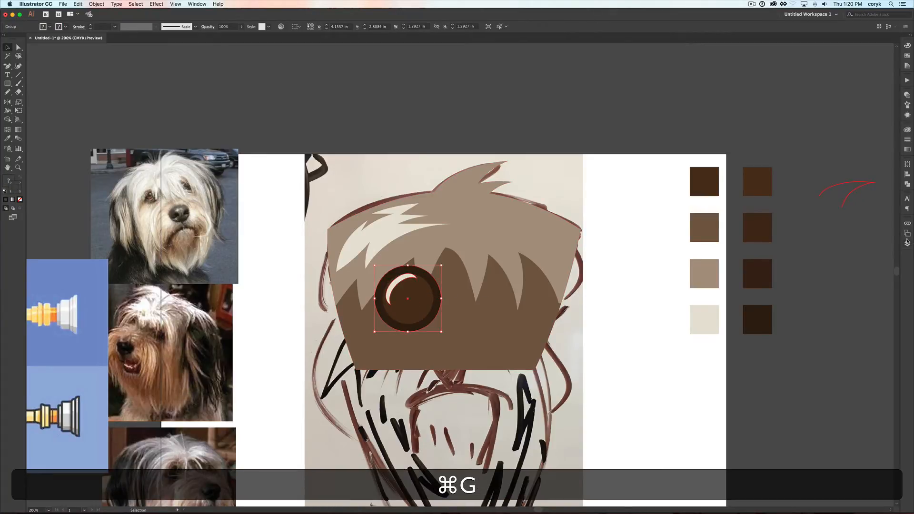
pyautogui.click(908, 243)
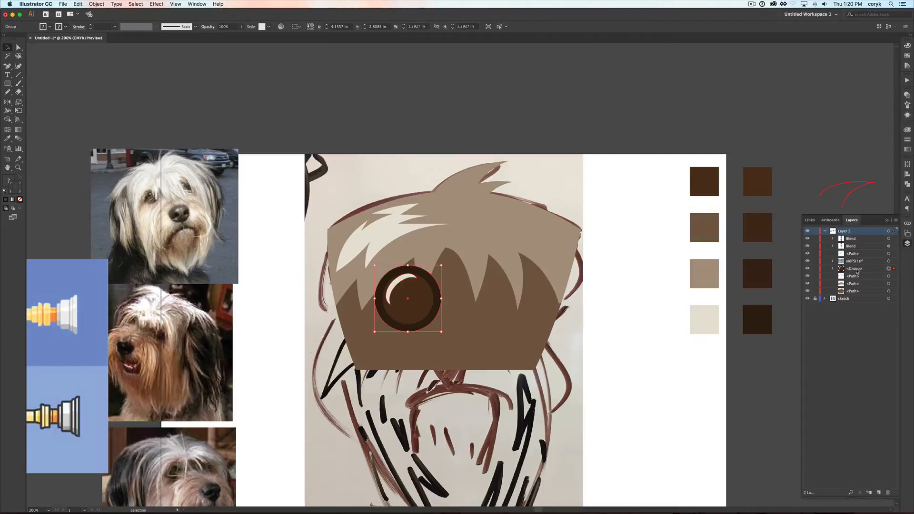
pyautogui.doubleClick(856, 269)
pyautogui.write('e')
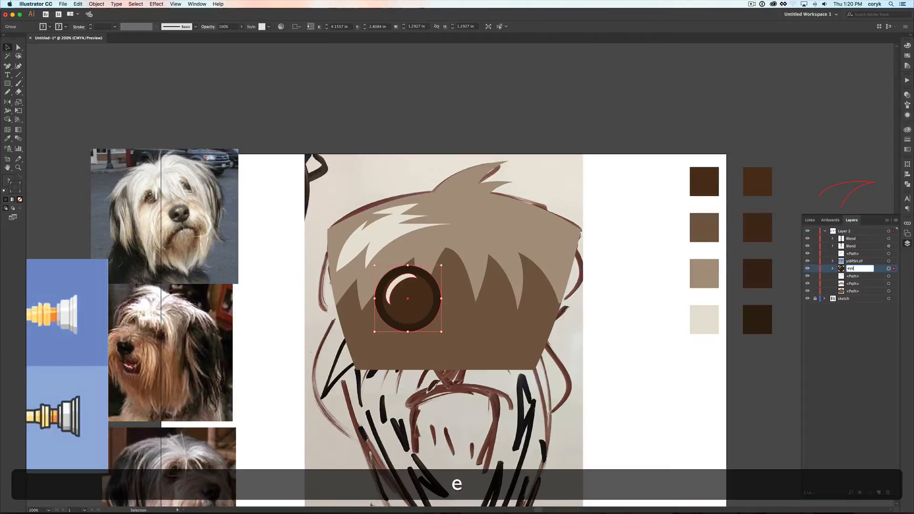
pyautogui.write('ye')
pyautogui.press('Return')
# Duplicate the eye group horizontally onto the right eye area and select both eyes.
pyautogui.moveTo(414, 303); pyautogui.dragTo(499, 305)
pyautogui.keyDown('shift'); pyautogui.click(431, 305); pyautogui.keyUp('shift')
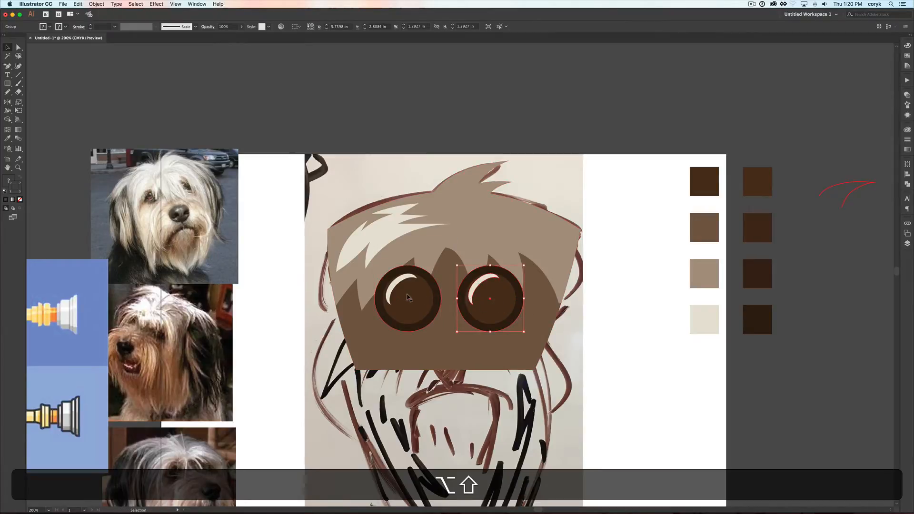
# Rename the path of the cream hair streak as "hair highlight".
pyautogui.click(906, 243)
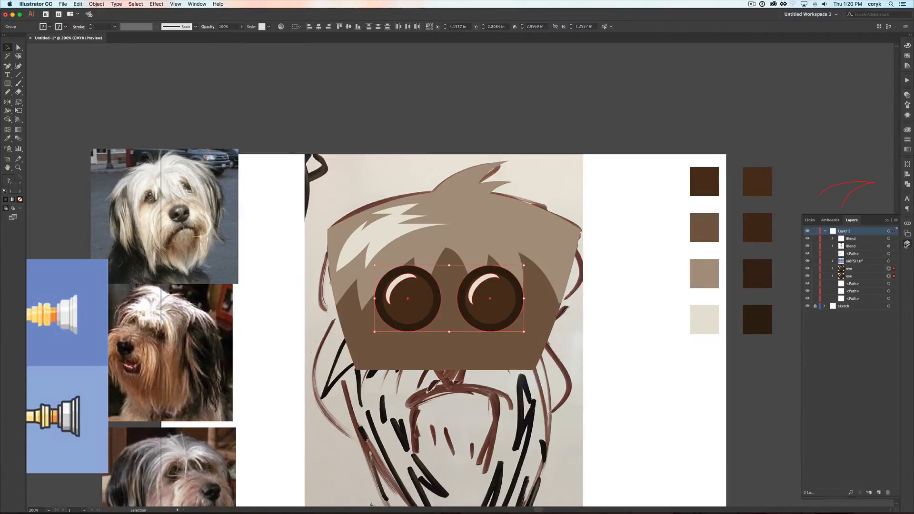
pyautogui.click(889, 254)
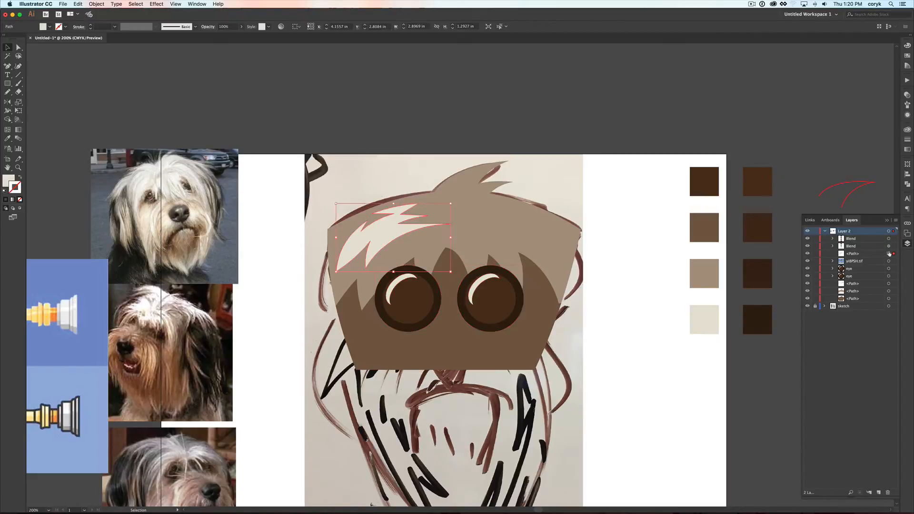
pyautogui.doubleClick(872, 256)
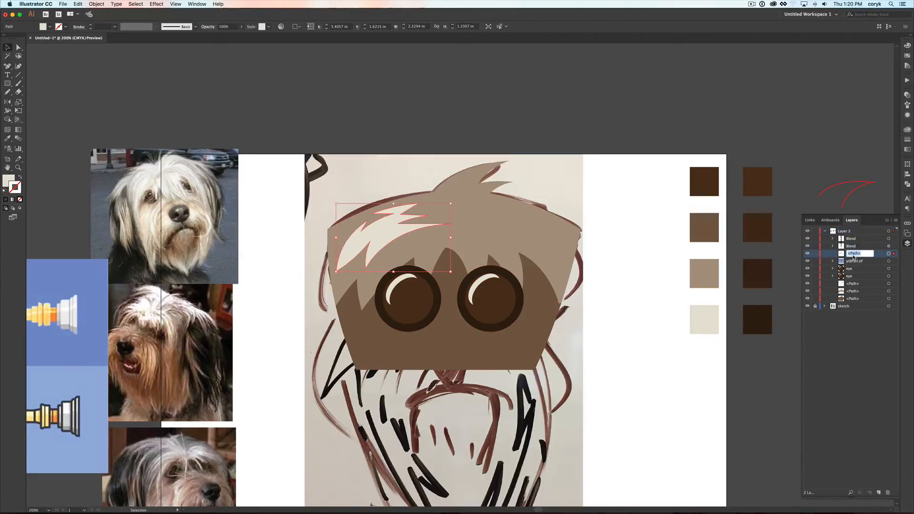
pyautogui.write('hair hig')
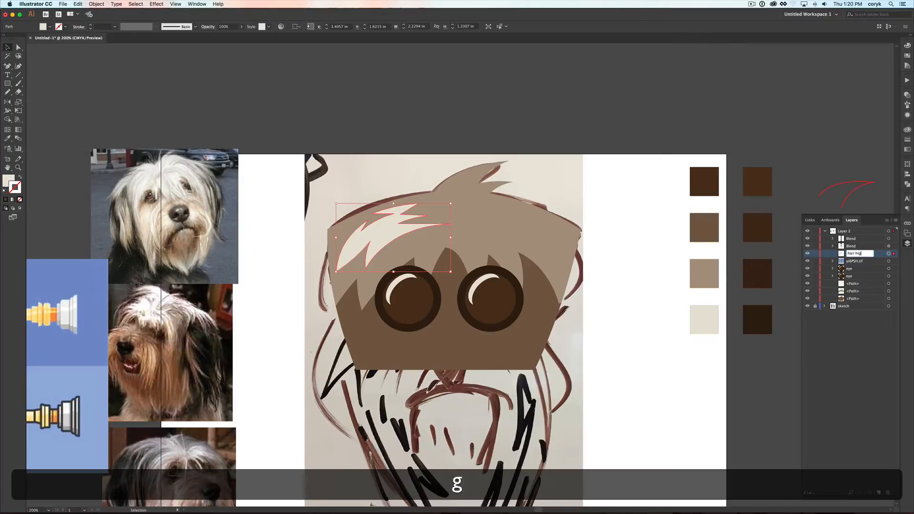
pyautogui.write('hlight')
pyautogui.press('Return')
# Rename the tan fringe path as "bangs" and move it above both eye groups in the stacking order.
pyautogui.doubleClick(853, 291)
pyautogui.write('bangs')
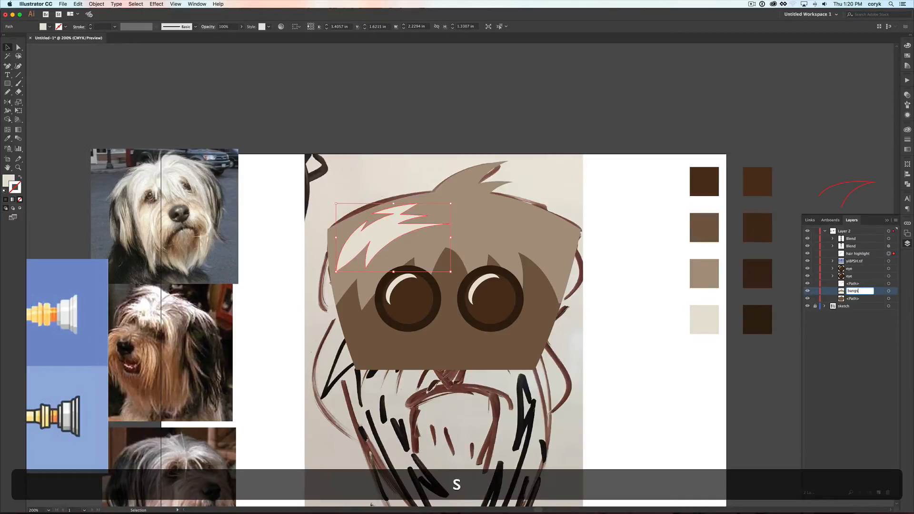
pyautogui.press('Return')
pyautogui.moveTo(858, 292); pyautogui.dragTo(859, 264)
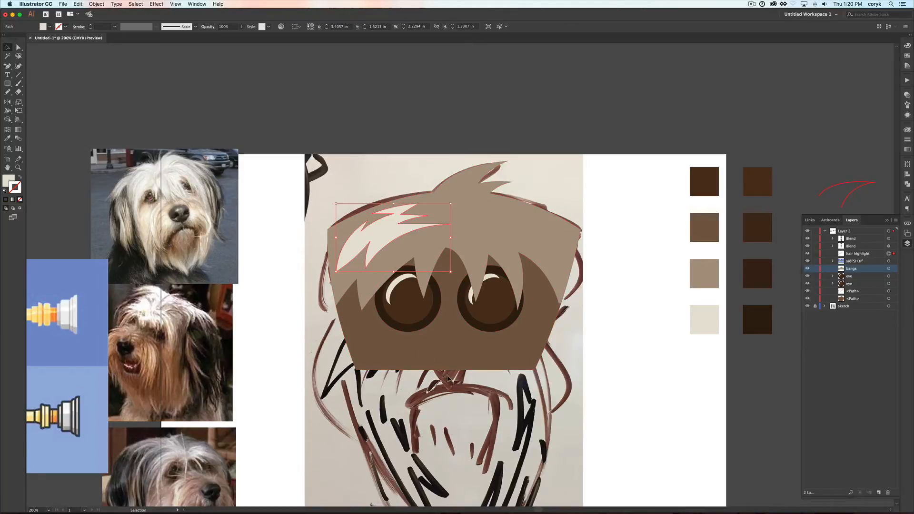
# Draw a rectangle about 1.22 by 1.10 in beside the head and reshape it into a symmetrical downward-pointing triangle.
pyautogui.press('p')
pyautogui.press('m')
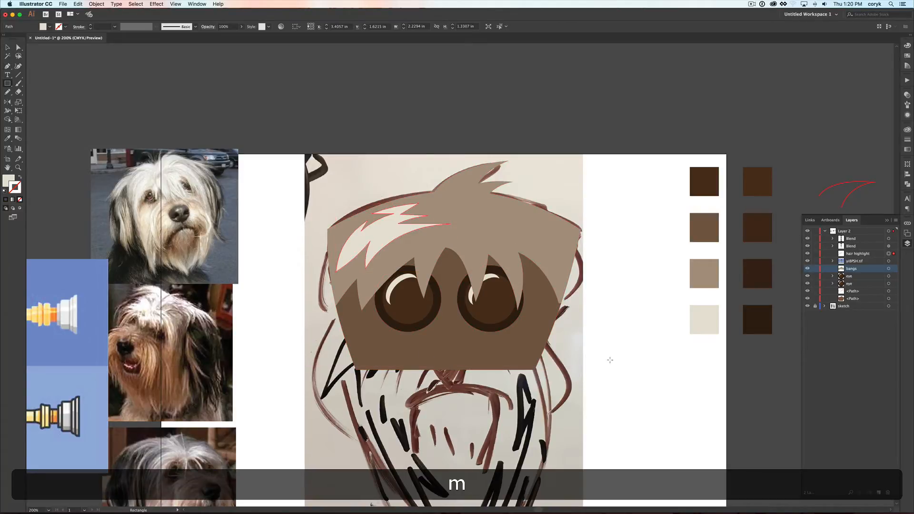
pyautogui.moveTo(610, 360); pyautogui.dragTo(671, 417)
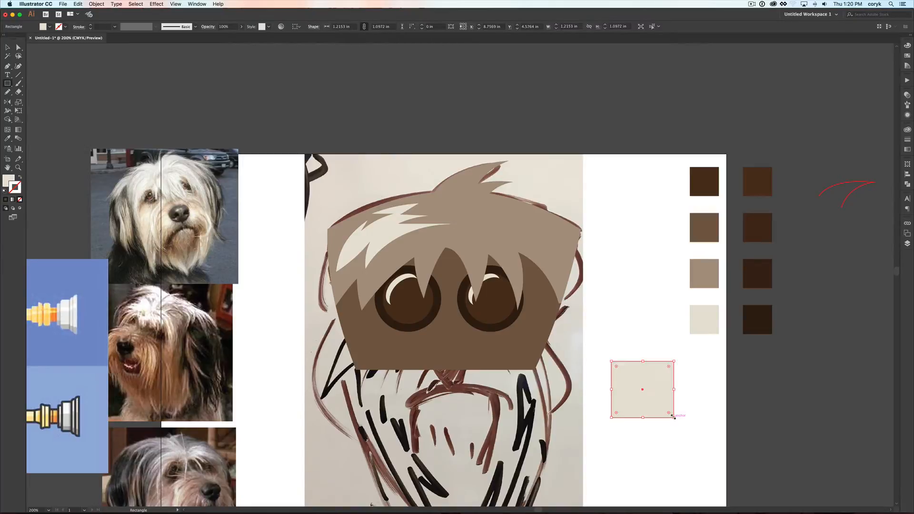
pyautogui.press('-')
pyautogui.click(612, 418)
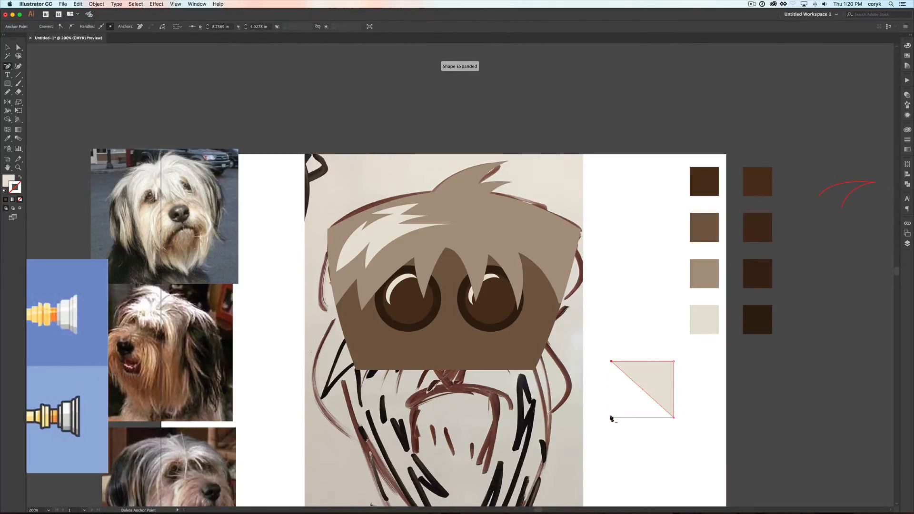
pyautogui.press('a')
pyautogui.moveTo(674, 418); pyautogui.dragTo(643, 418)
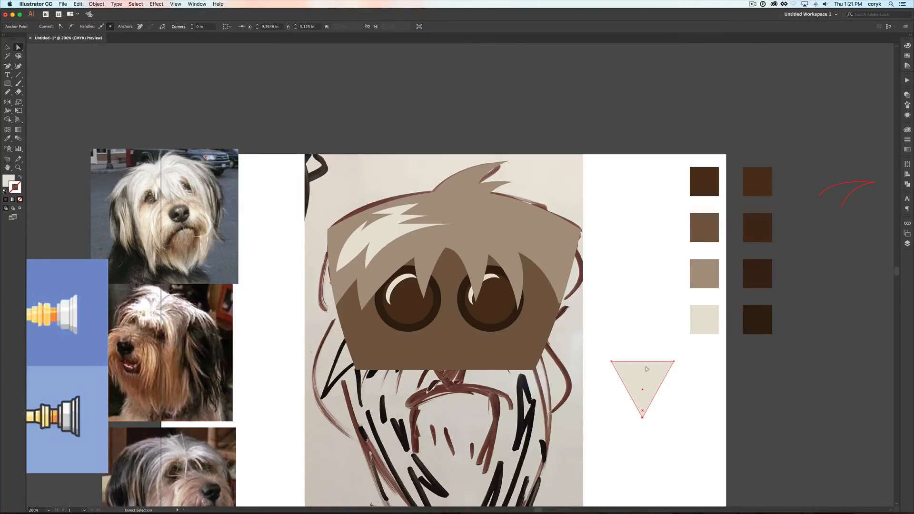
# Bow the triangle's upper edge slightly upward and give it the eye's brown fill and darker brown stroke.
pyautogui.hotkey('shift', 'c')
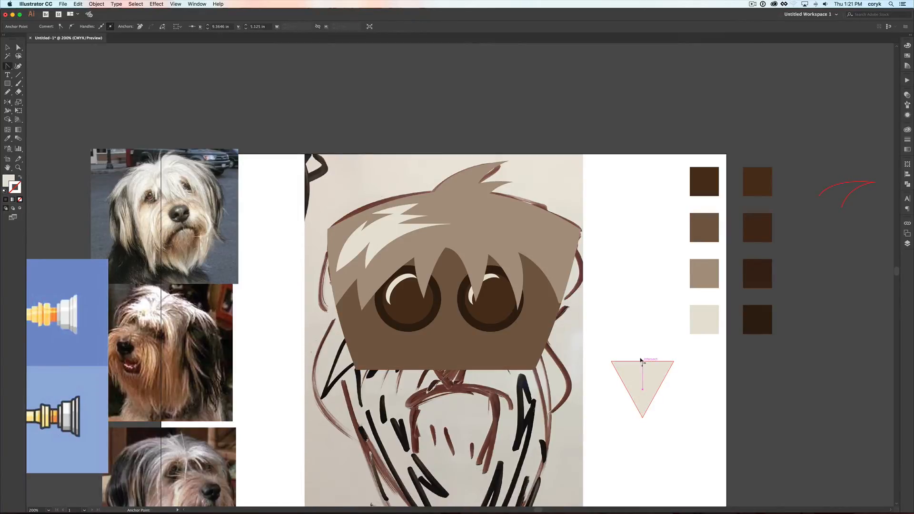
pyautogui.moveTo(640, 359); pyautogui.dragTo(637, 354)
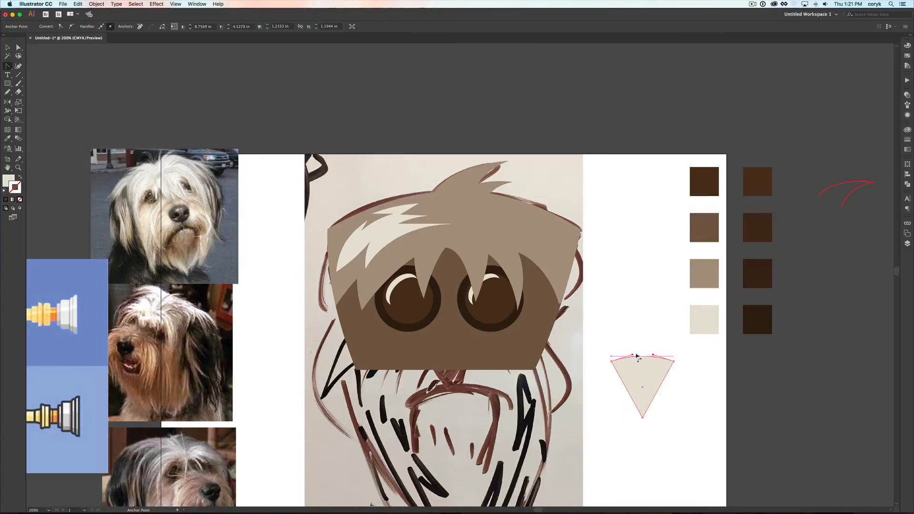
pyautogui.press('i')
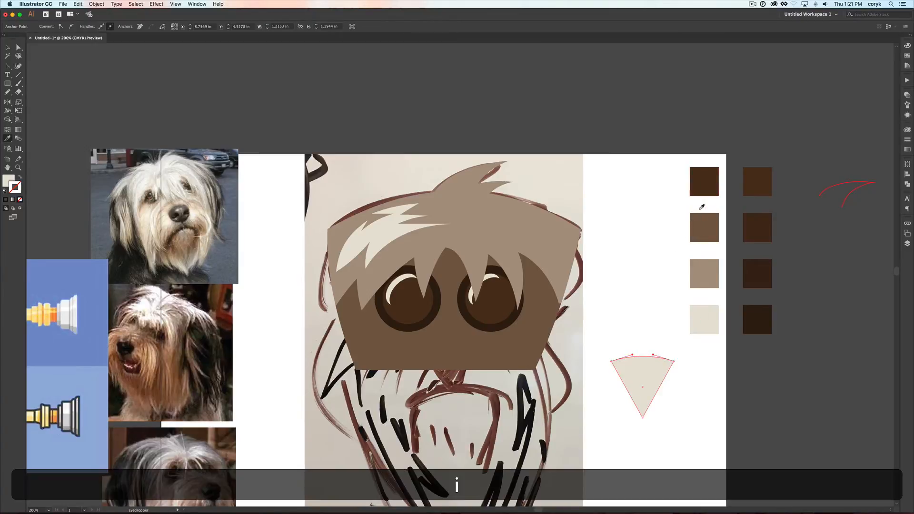
pyautogui.click(711, 187)
pyautogui.click(505, 310)
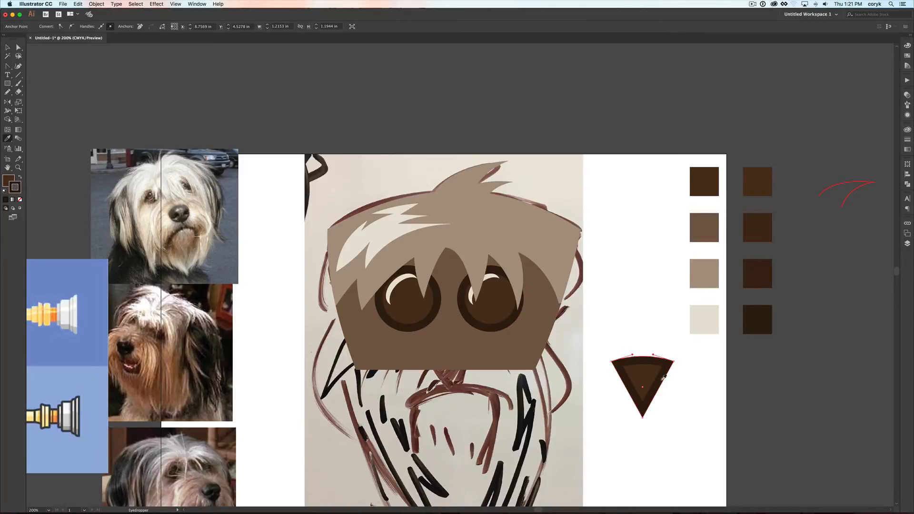
# Give the nose triangle's stroke round corners, outside alignment and a weight of 5 pt.
pyautogui.click(908, 139)
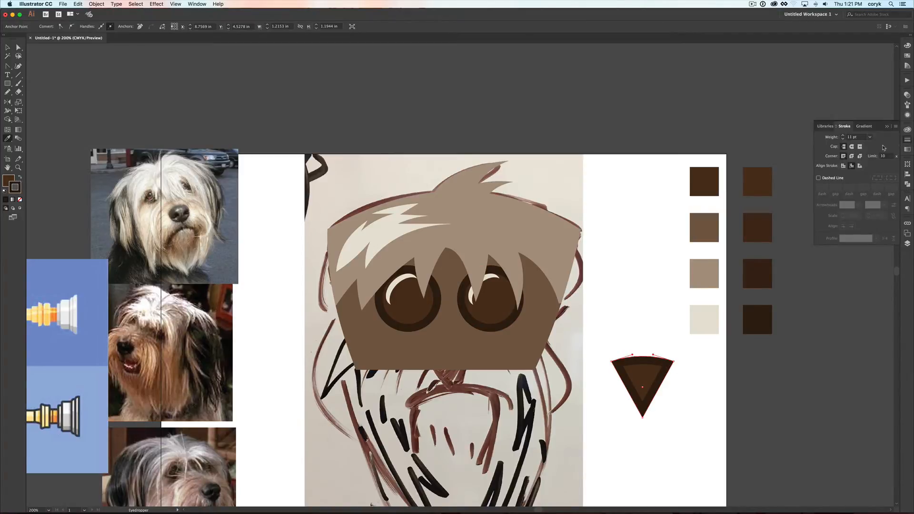
pyautogui.click(853, 157)
pyautogui.click(846, 167)
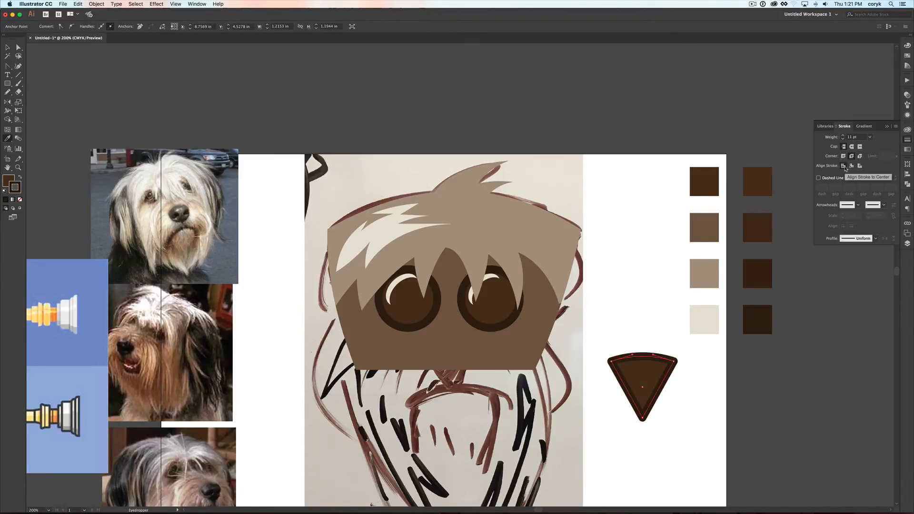
pyautogui.click(860, 166)
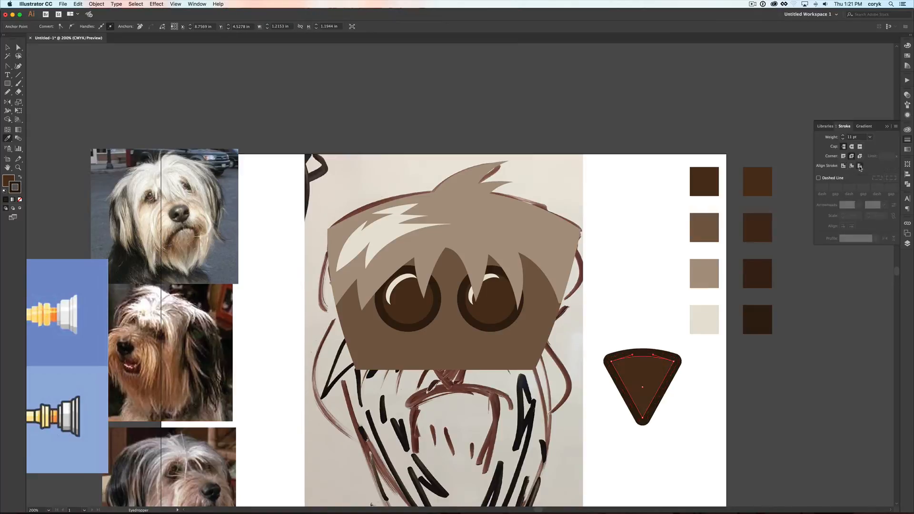
pyautogui.click(844, 139)
pyautogui.click(844, 138)
pyautogui.click(844, 139)
pyautogui.click(844, 139)
pyautogui.click(843, 138)
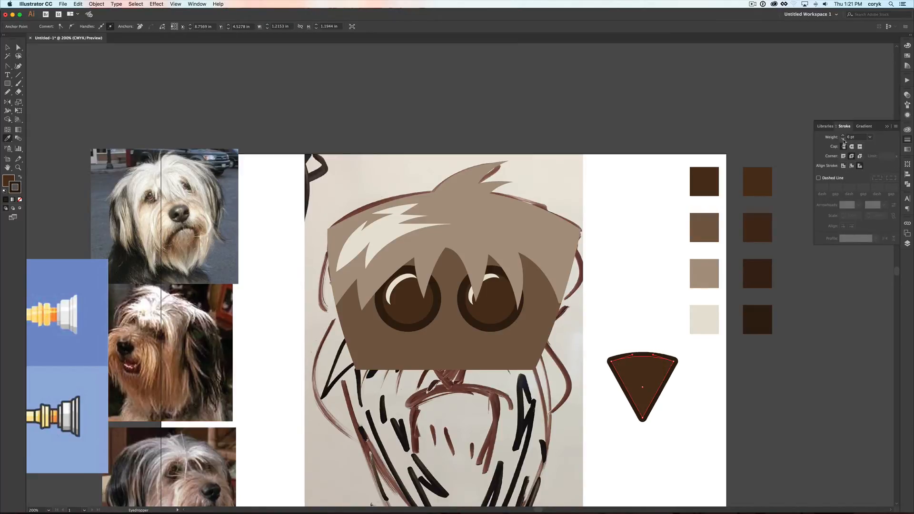
pyautogui.click(843, 139)
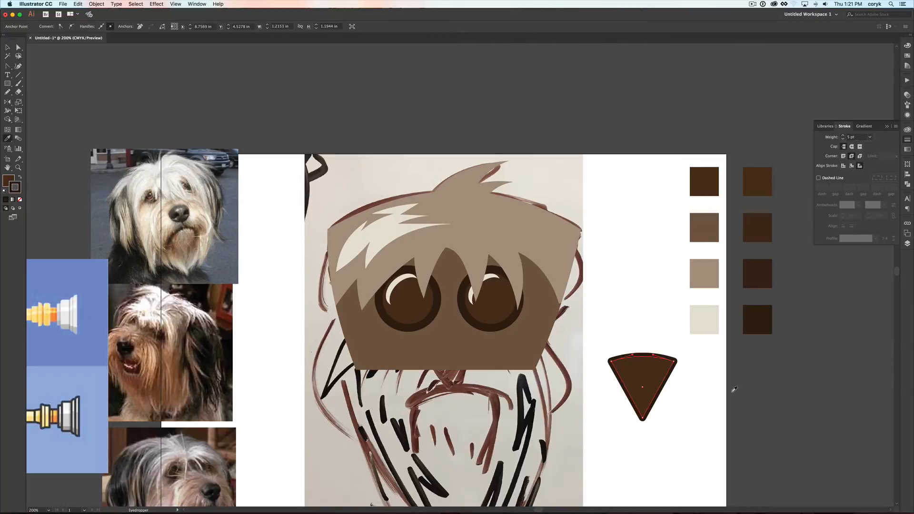
pyautogui.press('v')
pyautogui.click(687, 426)
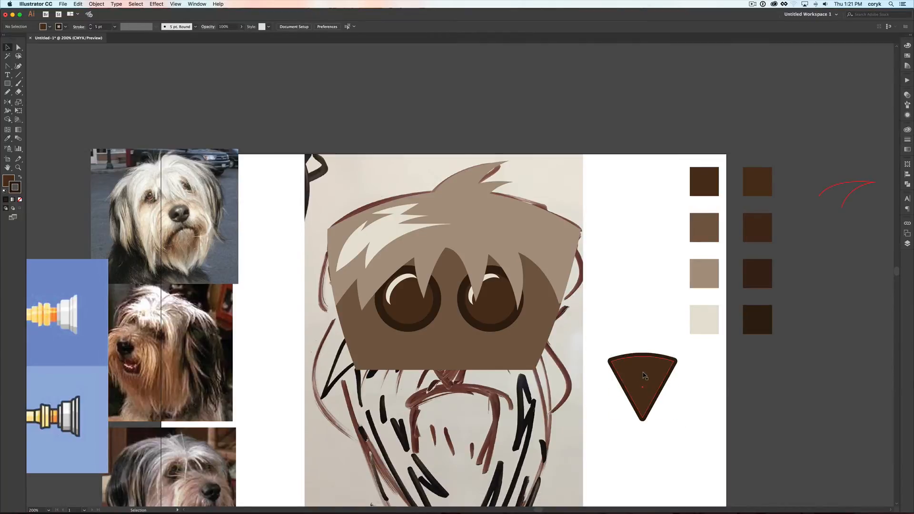
# Duplicate the nose triangle straight above and trim the copy to a smaller shape using new anchors on its left and upper edges.
pyautogui.press('alt')
pyautogui.moveTo(644, 376); pyautogui.dragTo(644, 263)
pyautogui.press('+')
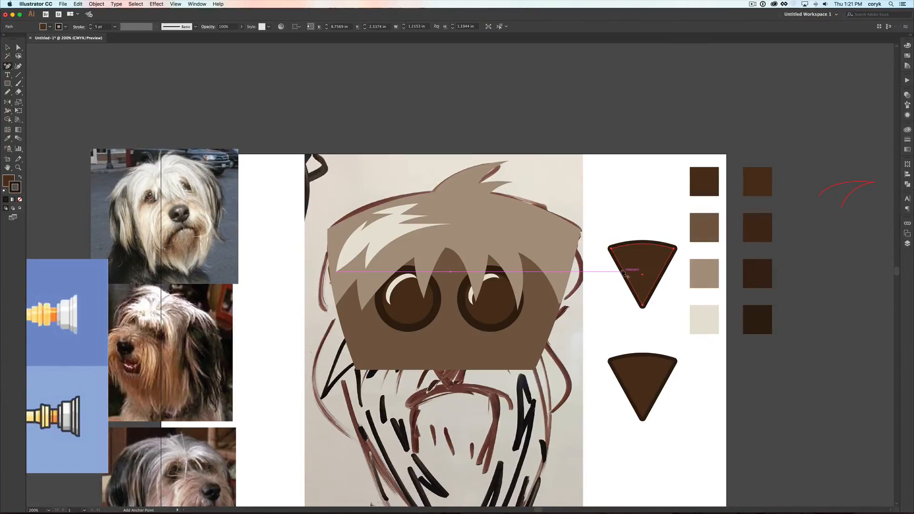
pyautogui.click(624, 272)
pyautogui.click(656, 245)
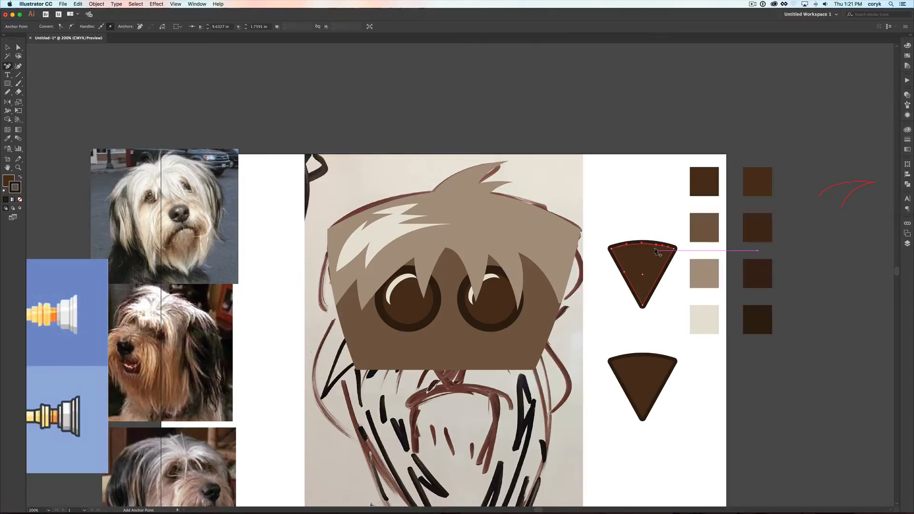
pyautogui.press('-')
pyautogui.click(677, 248)
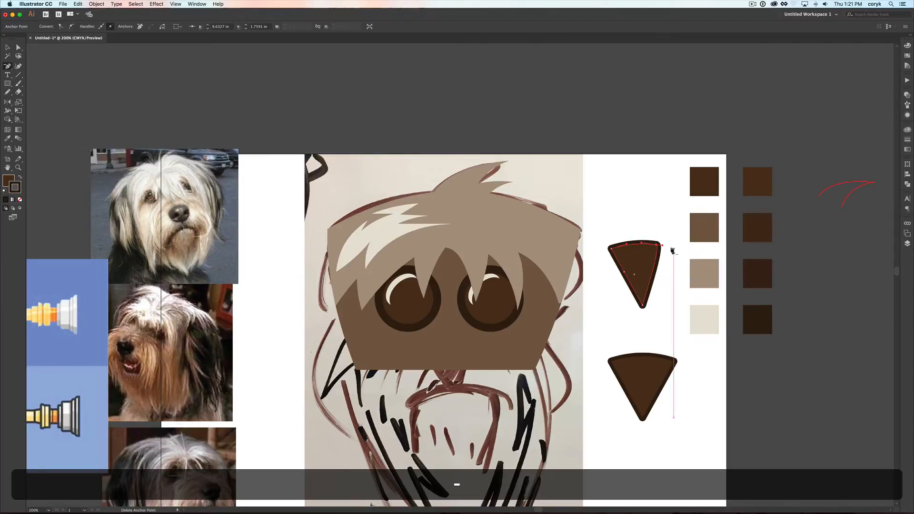
pyautogui.click(643, 305)
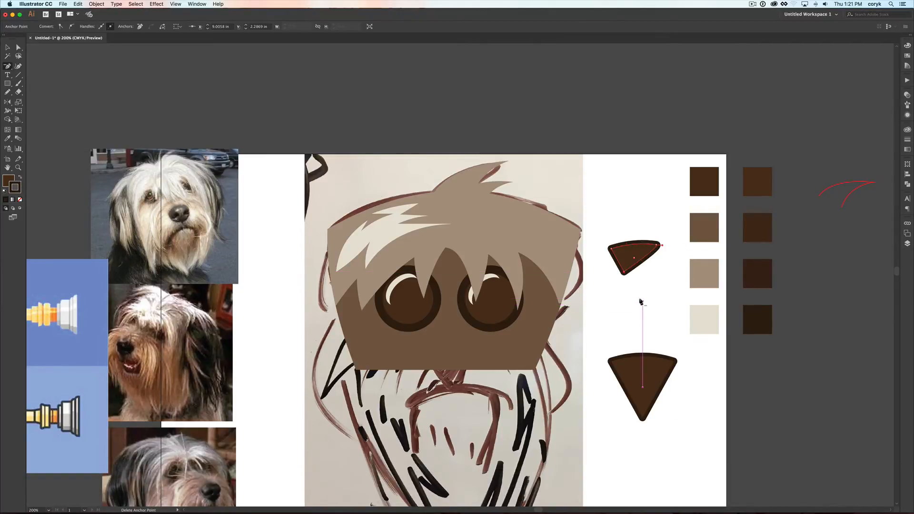
# Curve the small copy's lower-right edge inward to form a highlight shape and remove its stroke.
pyautogui.press('=')
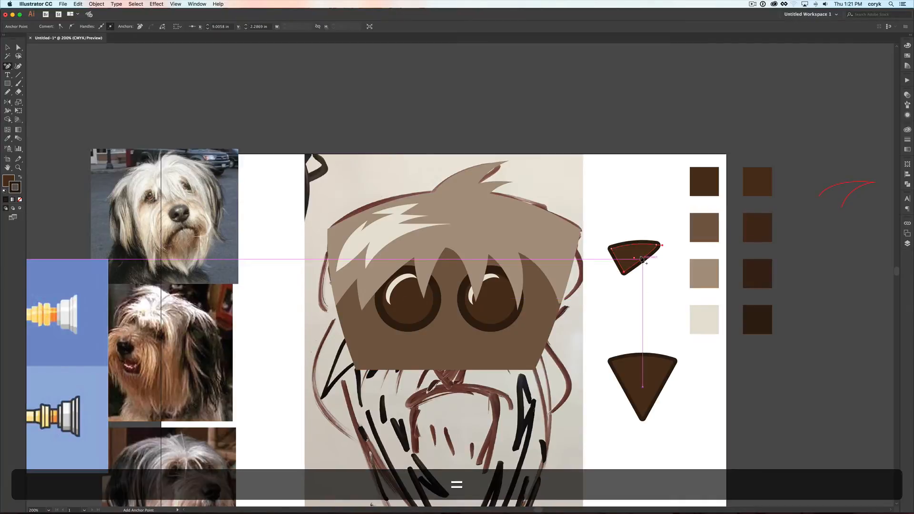
pyautogui.press('a')
pyautogui.moveTo(643, 260); pyautogui.dragTo(631, 253)
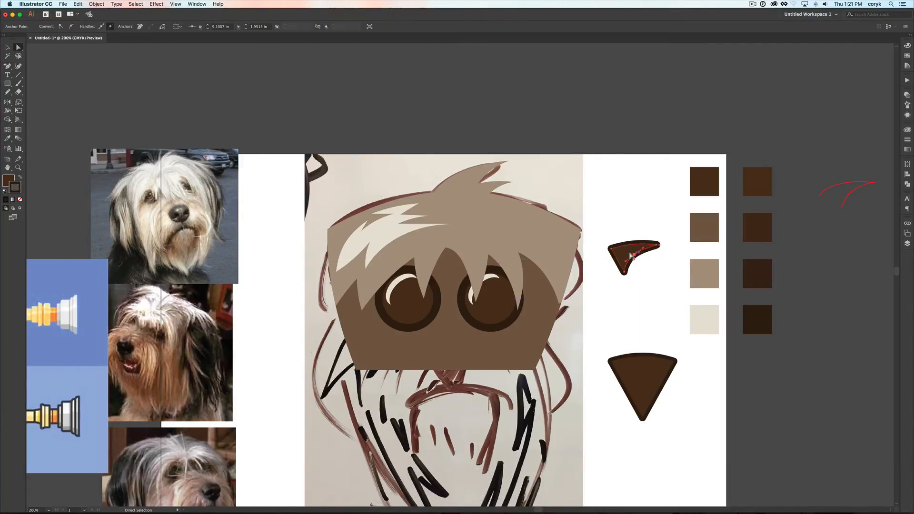
pyautogui.press('v')
pyautogui.click(623, 242)
pyautogui.click(623, 243)
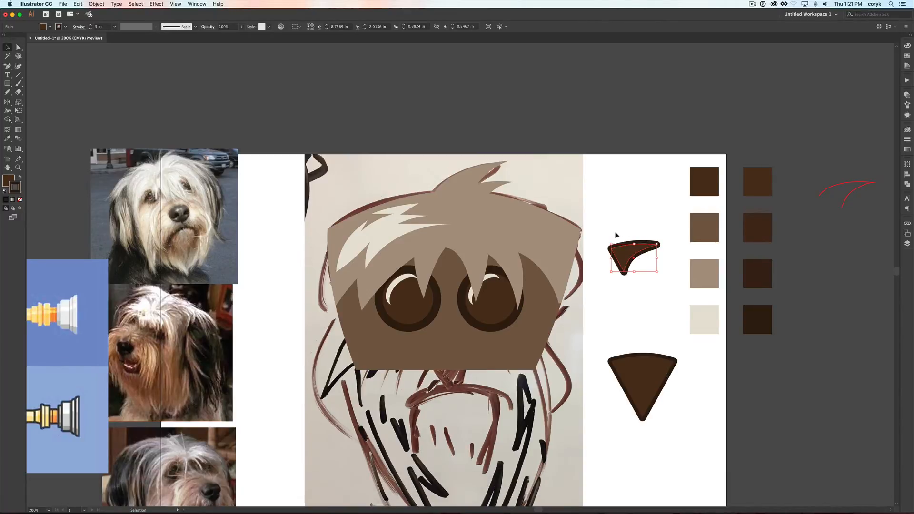
pyautogui.press('/')
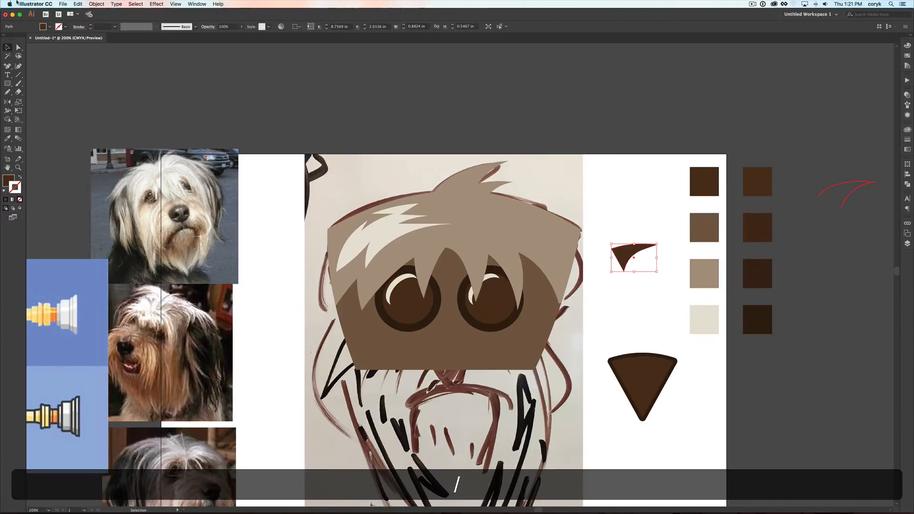
# Offset the highlight shape's path outward by 0.1389 in with miter joins.
pyautogui.click(97, 3)
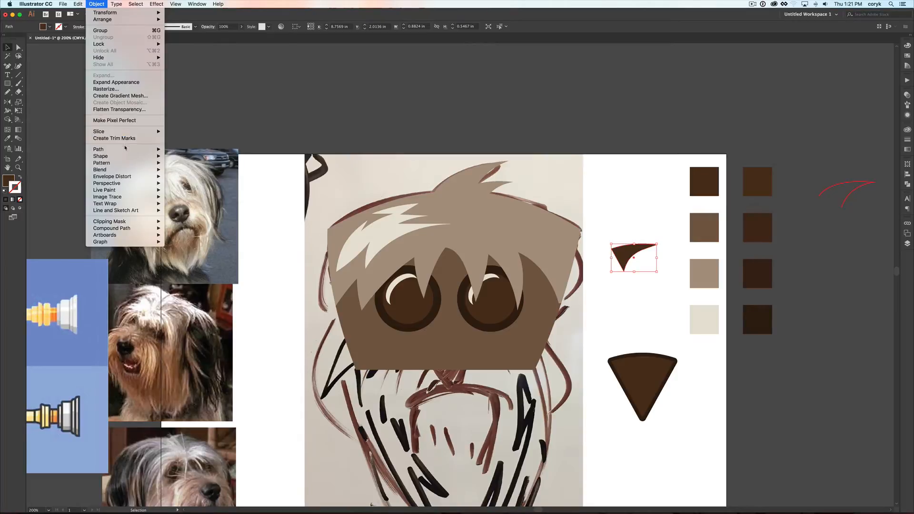
pyautogui.moveTo(125, 149)
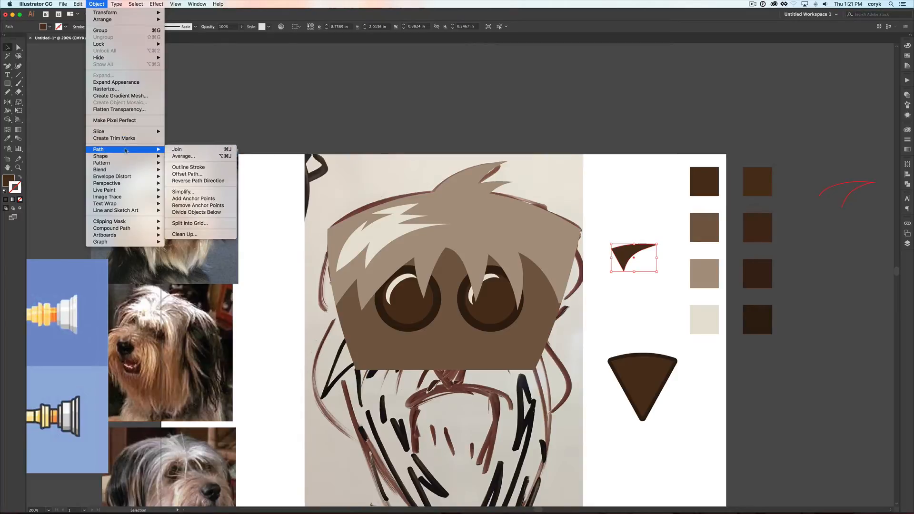
pyautogui.click(219, 174)
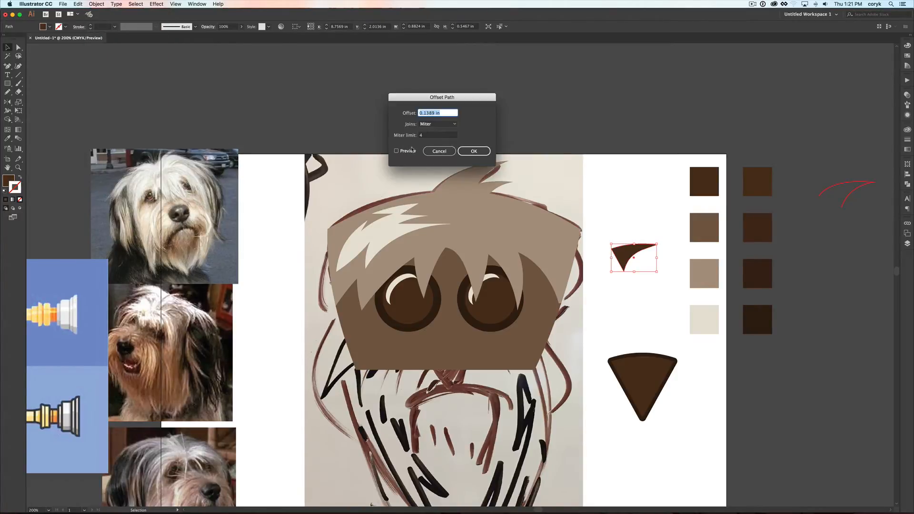
pyautogui.click(397, 151)
pyautogui.click(441, 115)
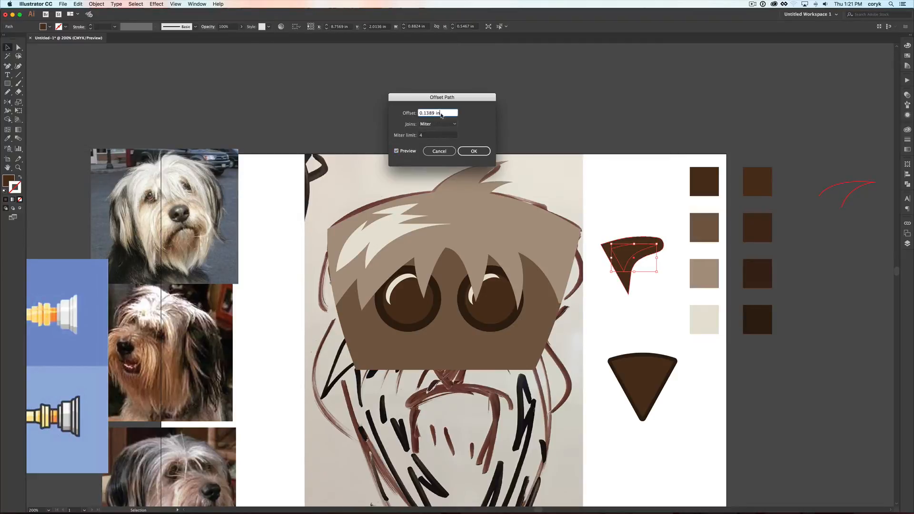
pyautogui.click(474, 151)
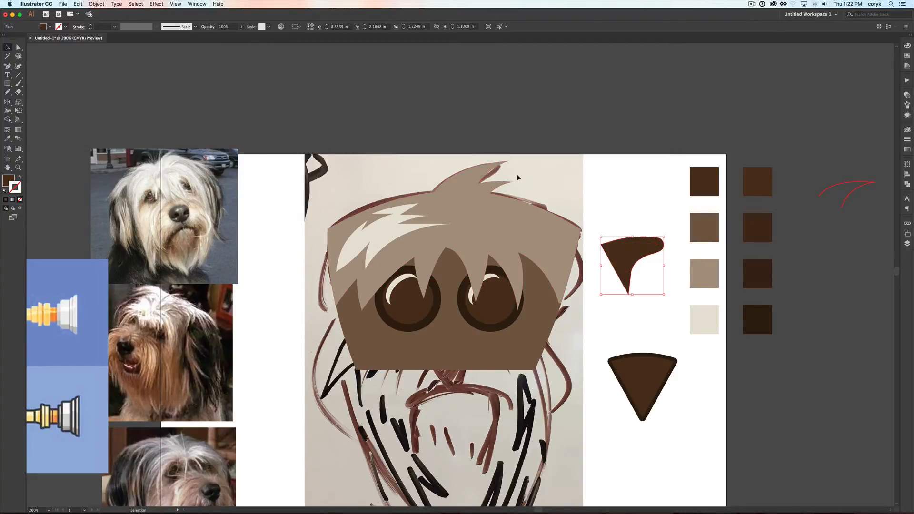
pyautogui.click(628, 197)
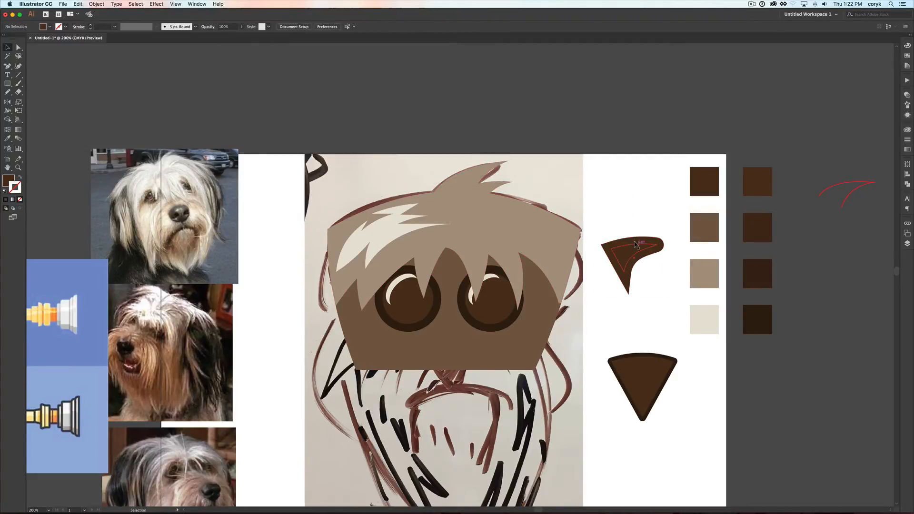
# Move the original small highlight onto the upper part of the nose triangle and fill it with the tan swatch colour.
pyautogui.moveTo(637, 253); pyautogui.dragTo(642, 365)
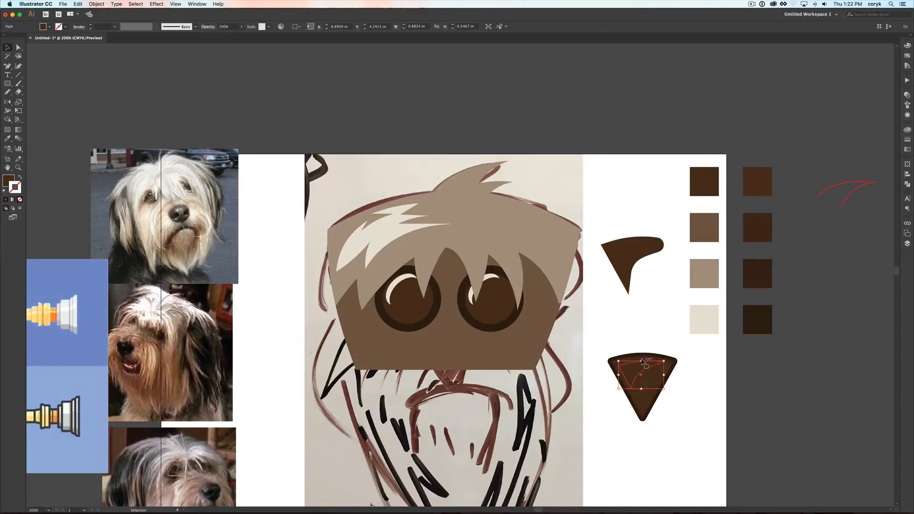
pyautogui.press('i')
pyautogui.click(704, 315)
pyautogui.click(706, 272)
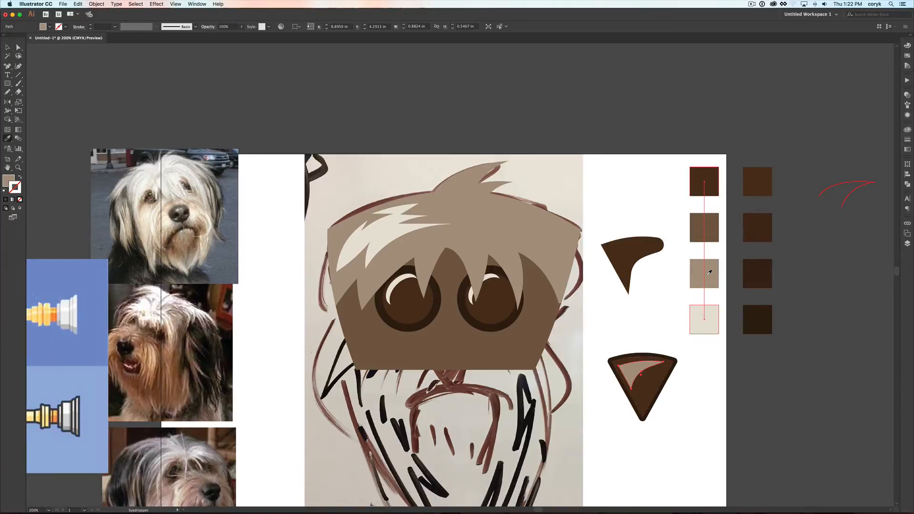
pyautogui.press('v')
pyautogui.click(694, 396)
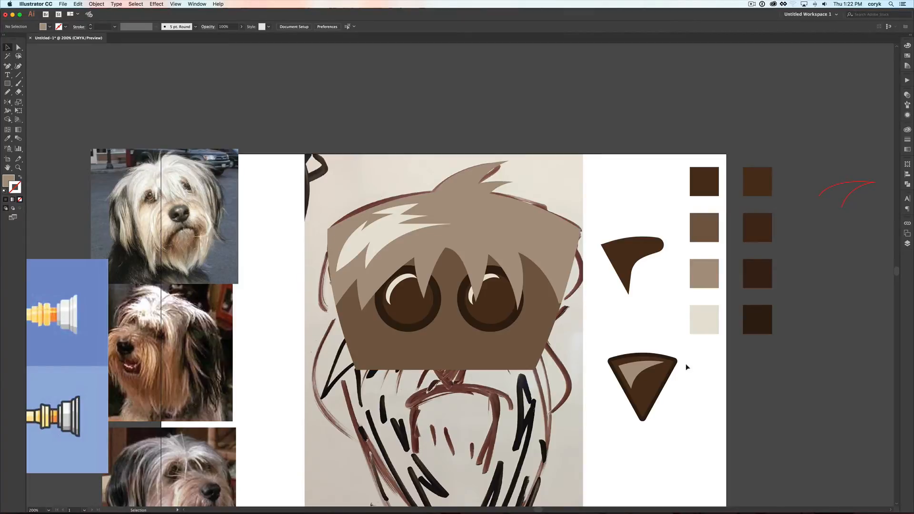
# Group the nose triangle with its highlight and name the group "nose".
pyautogui.moveTo(686, 364); pyautogui.dragTo(612, 412)
pyautogui.press('super+g')
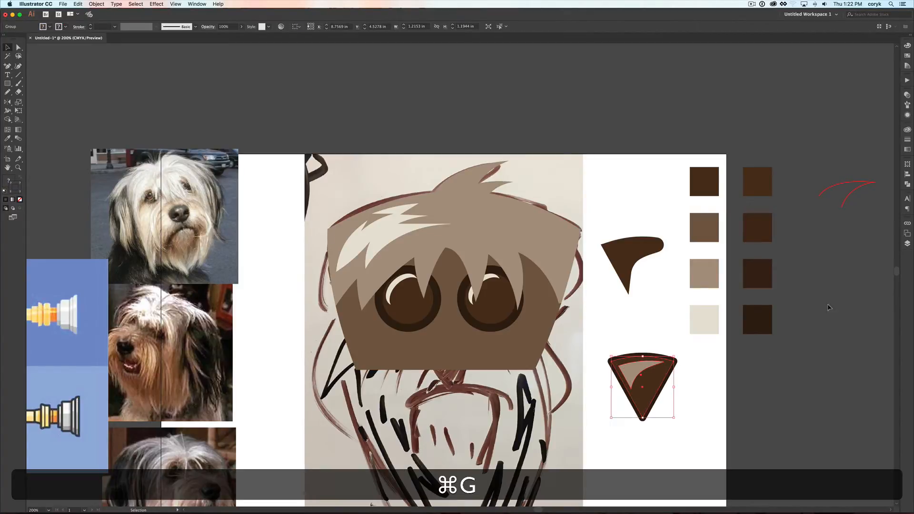
pyautogui.click(907, 244)
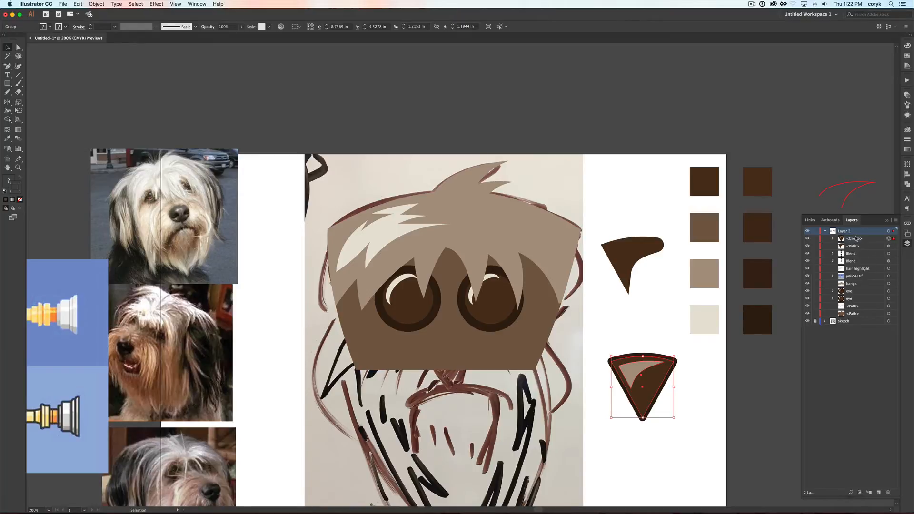
pyautogui.doubleClick(856, 238)
pyautogui.write('nose')
pyautogui.press('Return')
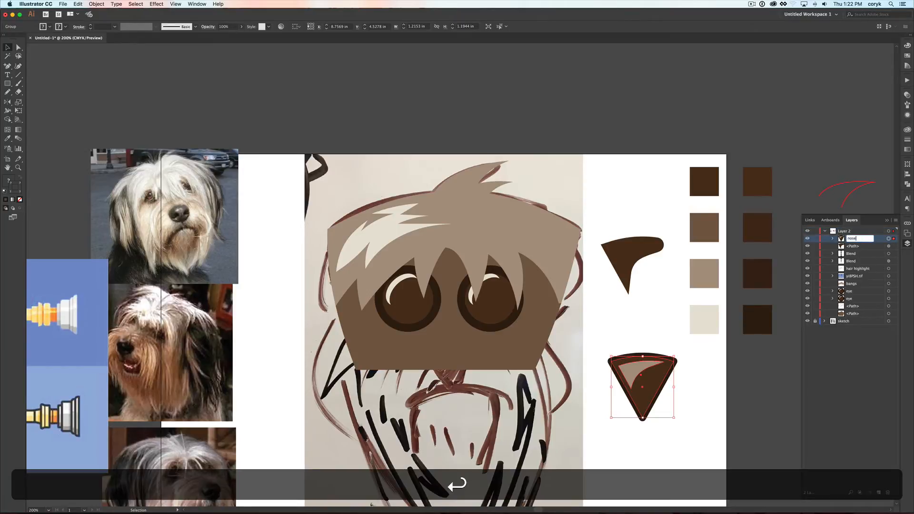
pyautogui.click(680, 372)
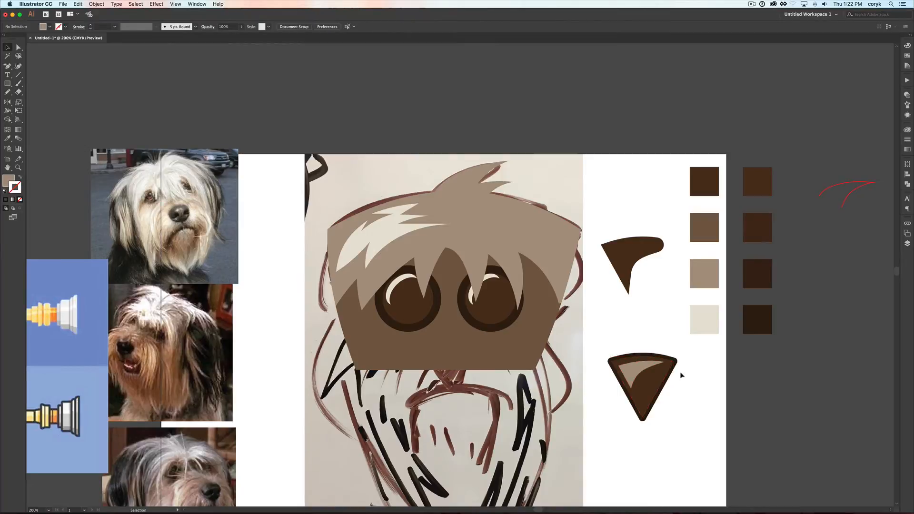
# Place the nose group on the dog's face, centred just below and between the eyes.
pyautogui.moveTo(662, 375); pyautogui.dragTo(461, 354)
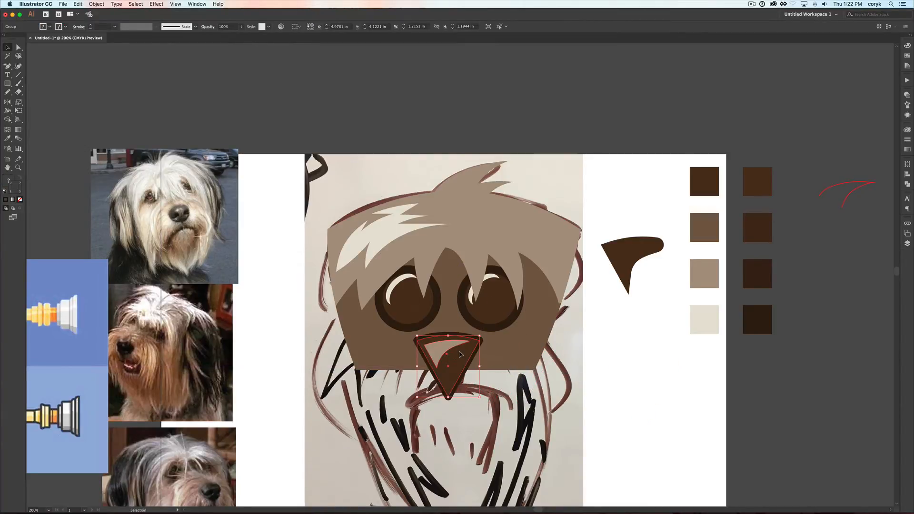
pyautogui.press('space')
pyautogui.moveTo(556, 372); pyautogui.dragTo(562, 257)
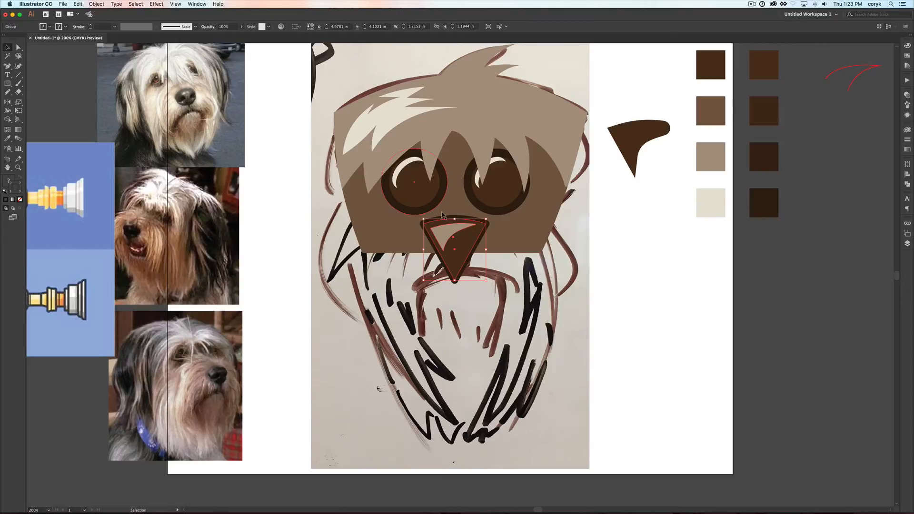
pyautogui.click(651, 270)
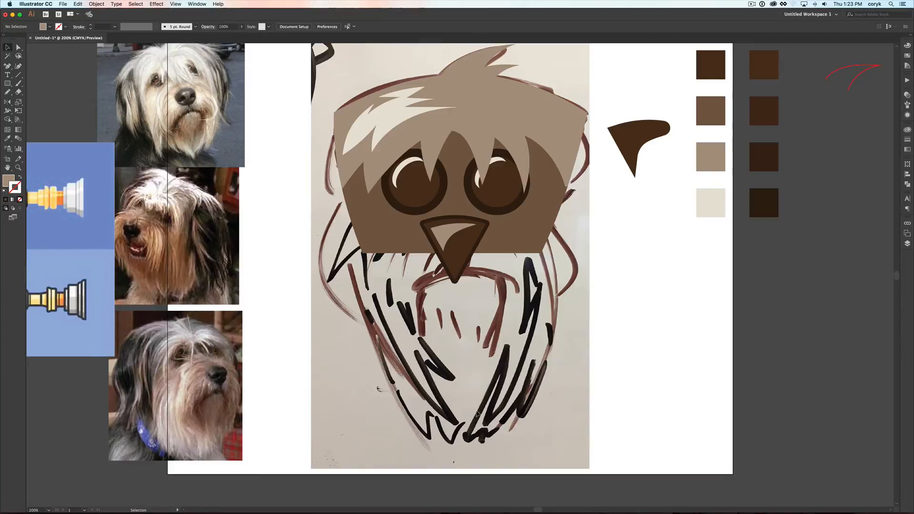
# Draw a muzzle ellipse about 3.87 by 5.61 in below the eyes, then lower its upper point to the nose's top edge and extend the chin slightly.
pyautogui.press('l')
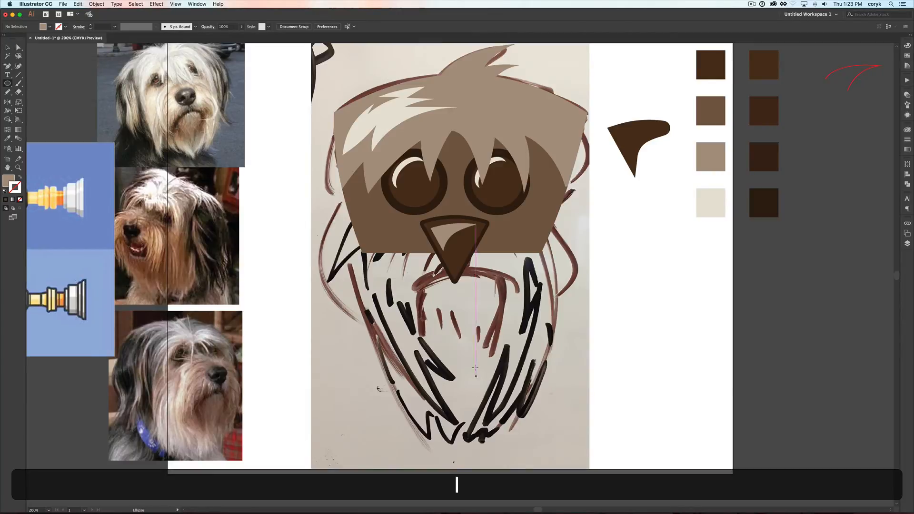
pyautogui.moveTo(455, 290)
pyautogui.mouseDown()
pyautogui.moveTo(463, 341)
pyautogui.moveTo(494, 381)
pyautogui.moveTo(543, 411)
pyautogui.moveTo(555, 434)
pyautogui.mouseUp()
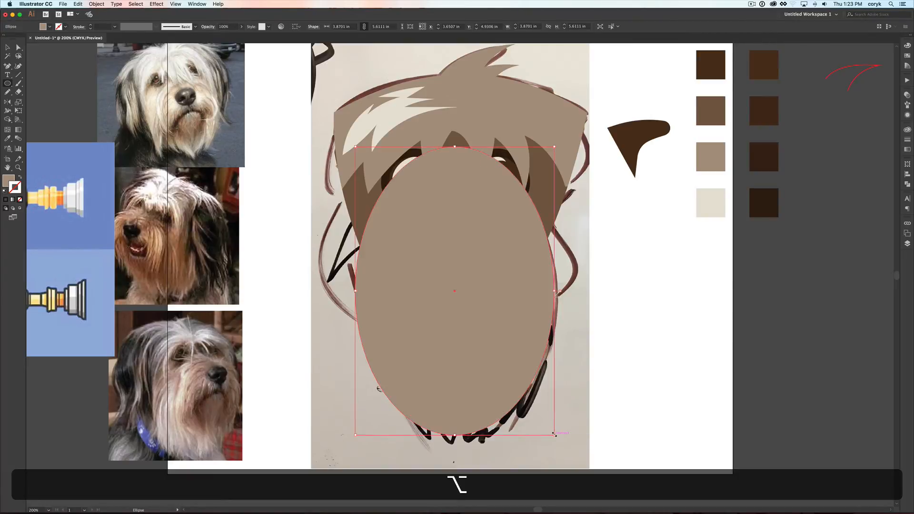
pyautogui.press('a')
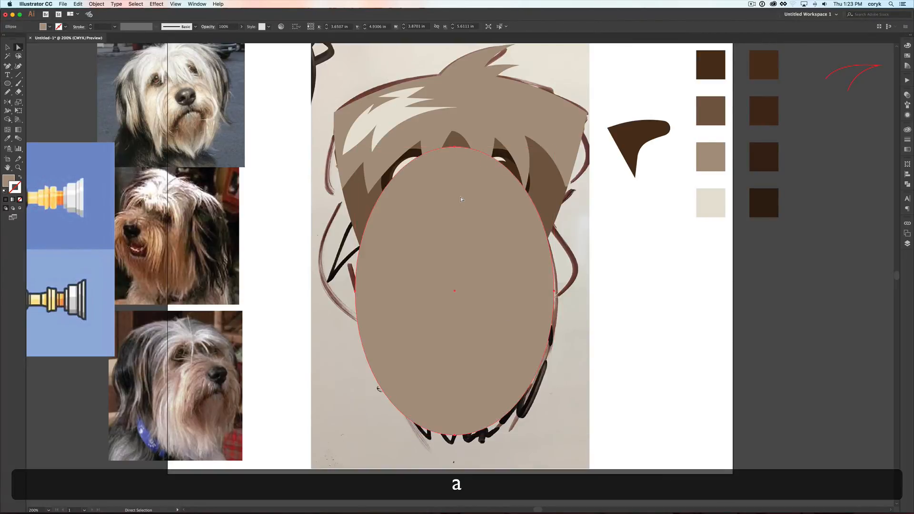
pyautogui.moveTo(456, 145); pyautogui.dragTo(457, 222)
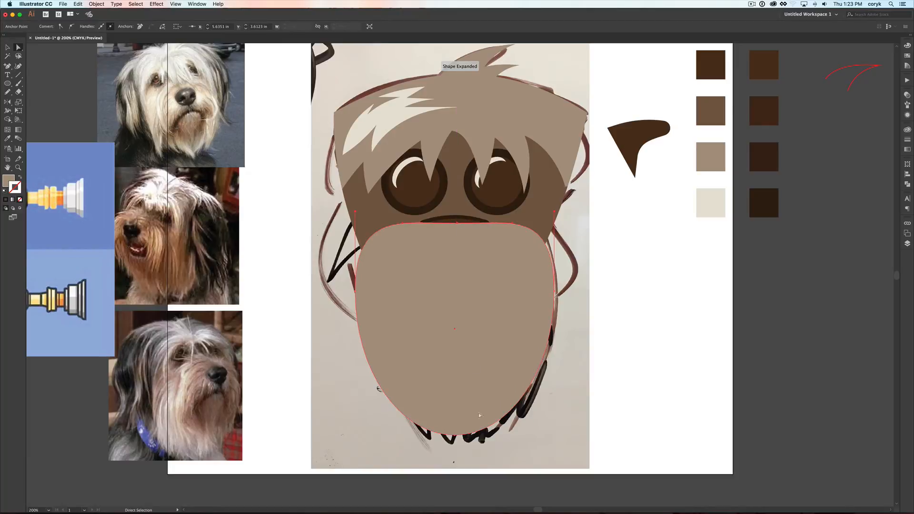
pyautogui.moveTo(452, 436); pyautogui.dragTo(450, 446)
# Show the muzzle as an outline and cut a sharp hair notch into the chin's left part, following the sketch.
pyautogui.press('=')
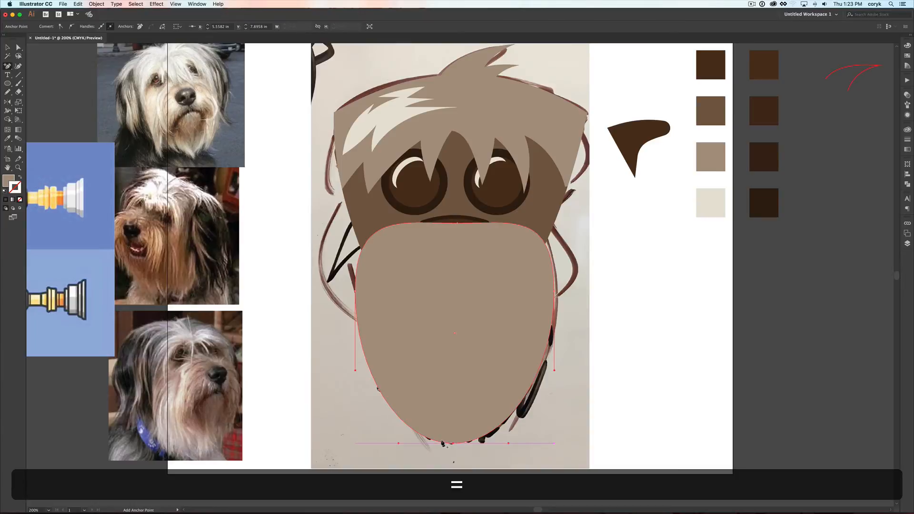
pyautogui.hotkey('shift', 'x')
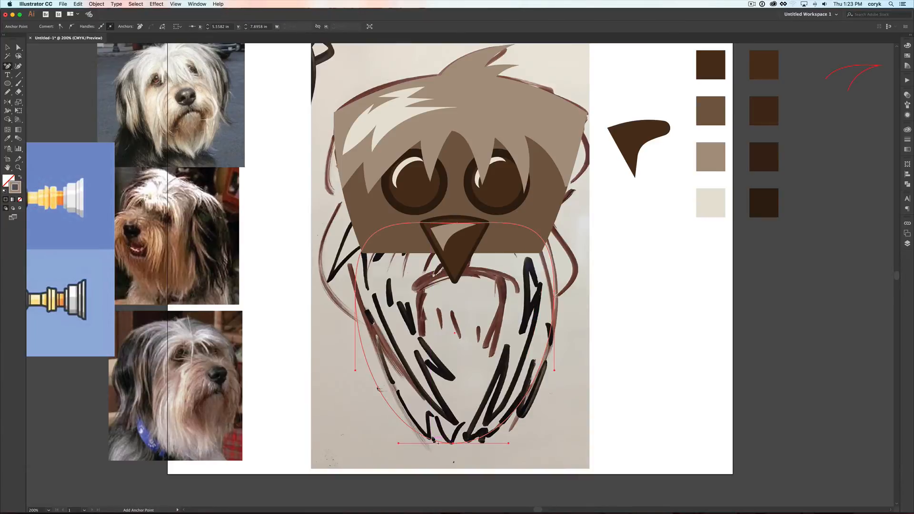
pyautogui.click(430, 437)
pyautogui.hotkey('shift', 'c')
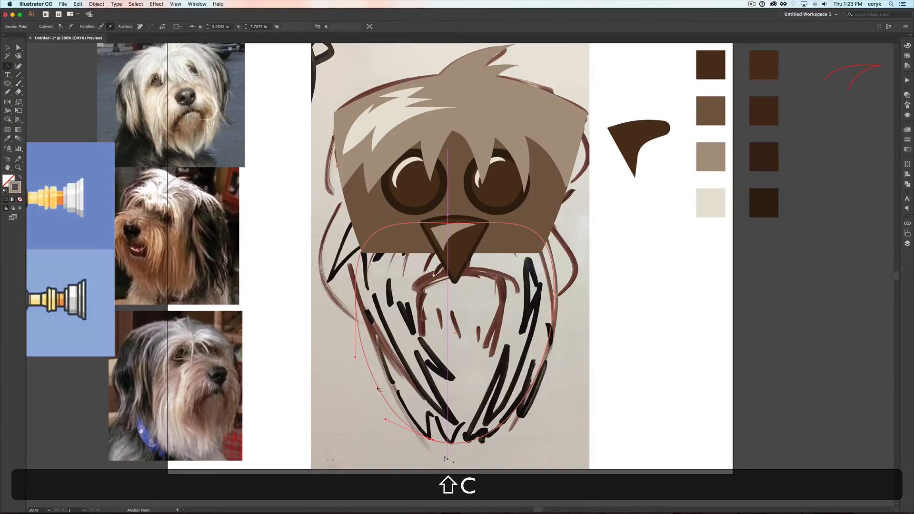
pyautogui.press('a')
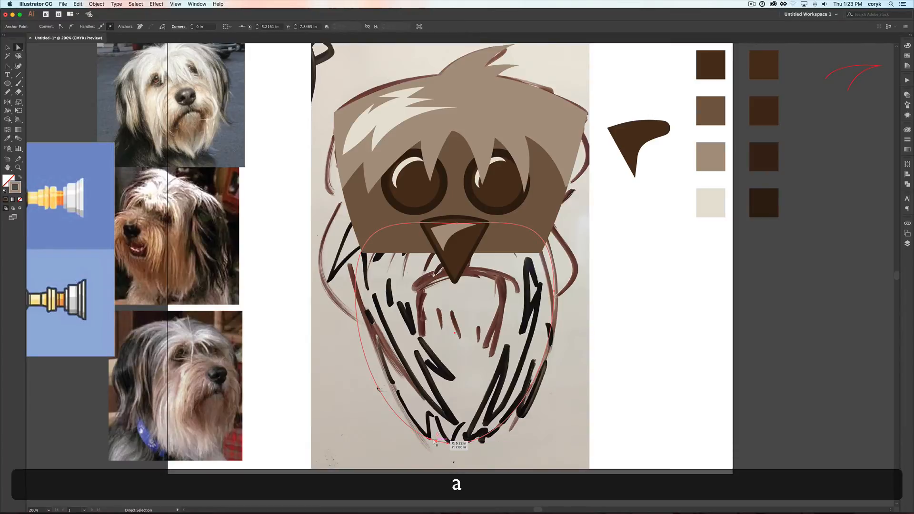
pyautogui.moveTo(431, 438); pyautogui.dragTo(432, 414)
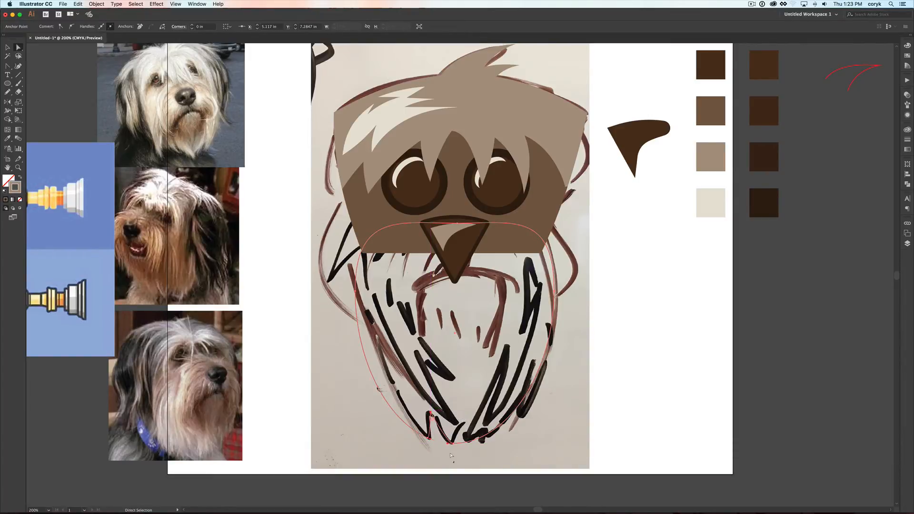
# Cut two more sharp hair notches into the chin's middle and right part, and refill the muzzle with the bangs' tan colour.
pyautogui.press('=')
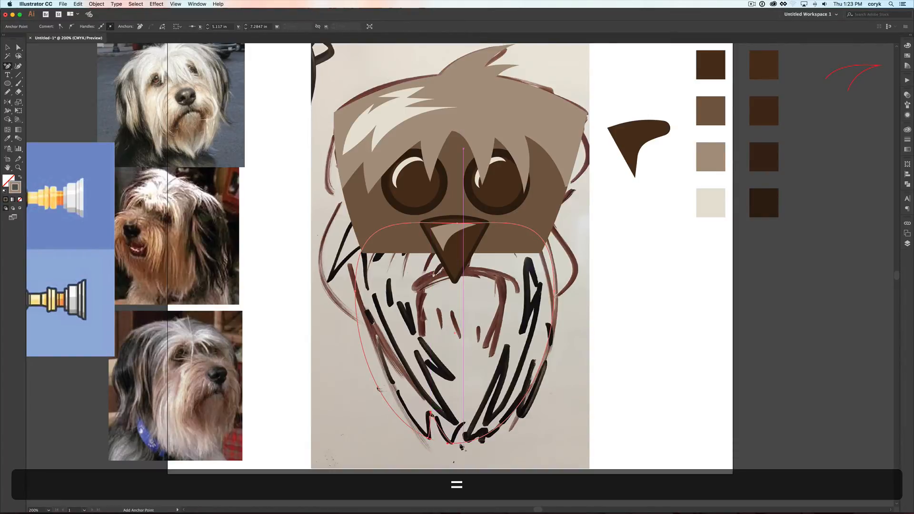
pyautogui.click(486, 434)
pyautogui.click(486, 434)
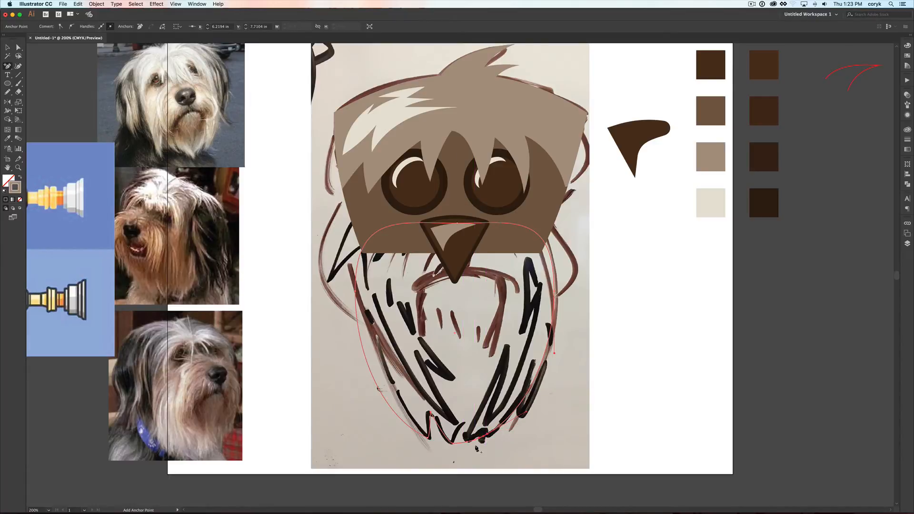
pyautogui.click(457, 442)
pyautogui.hotkey('shift', 'c')
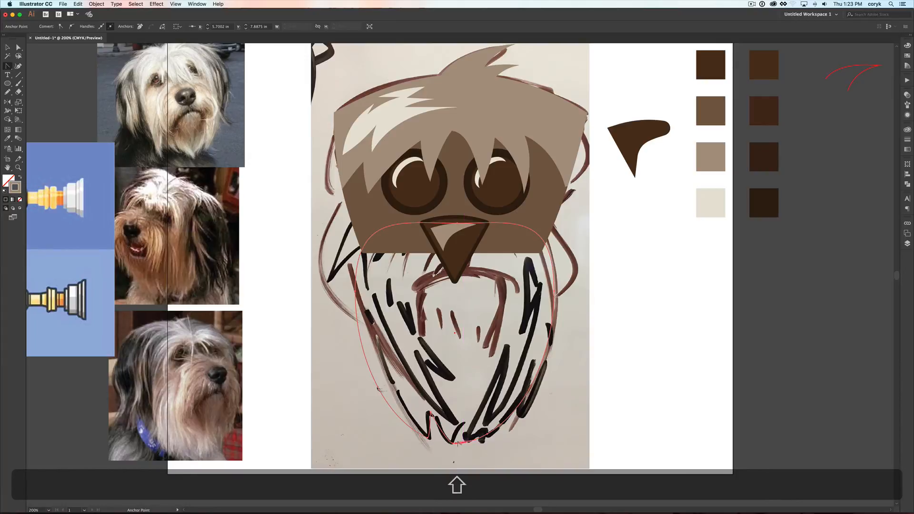
pyautogui.press('a')
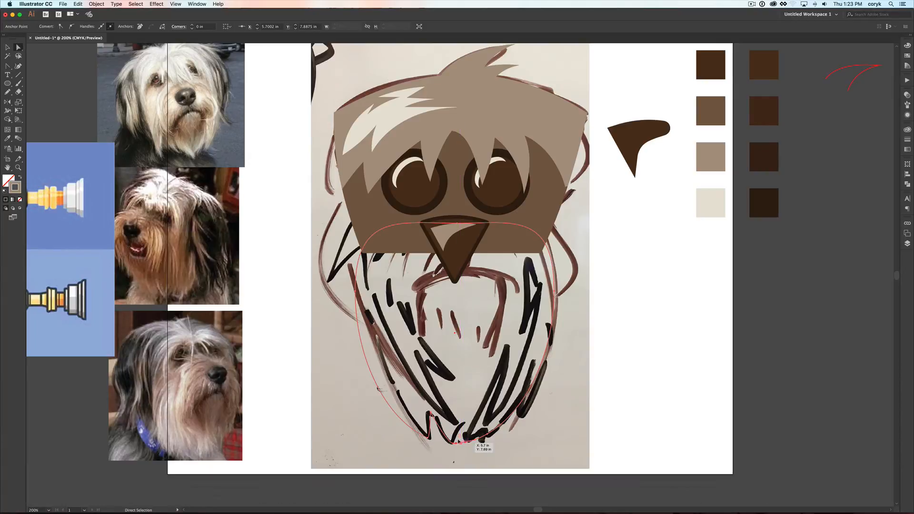
pyautogui.moveTo(460, 443); pyautogui.dragTo(462, 424)
pyautogui.click(479, 422)
pyautogui.press('shift')
pyautogui.hotkey('shift', 'c')
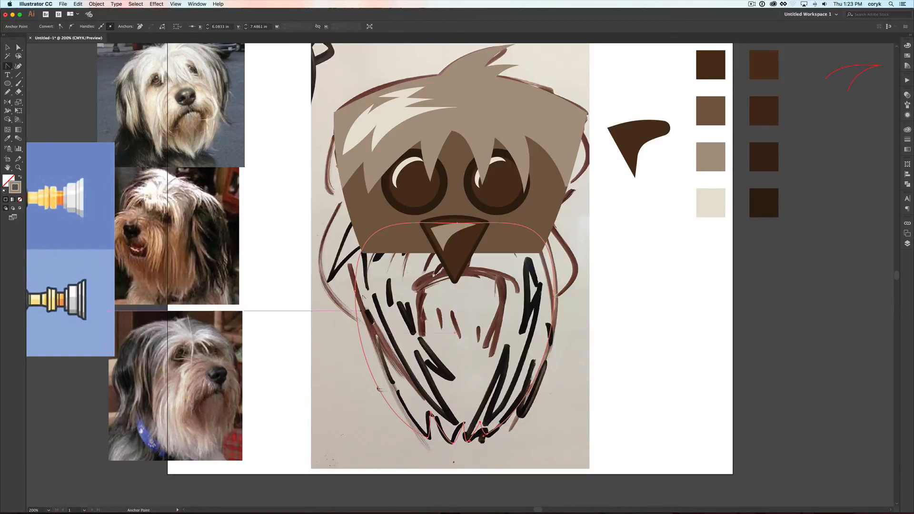
pyautogui.press('i')
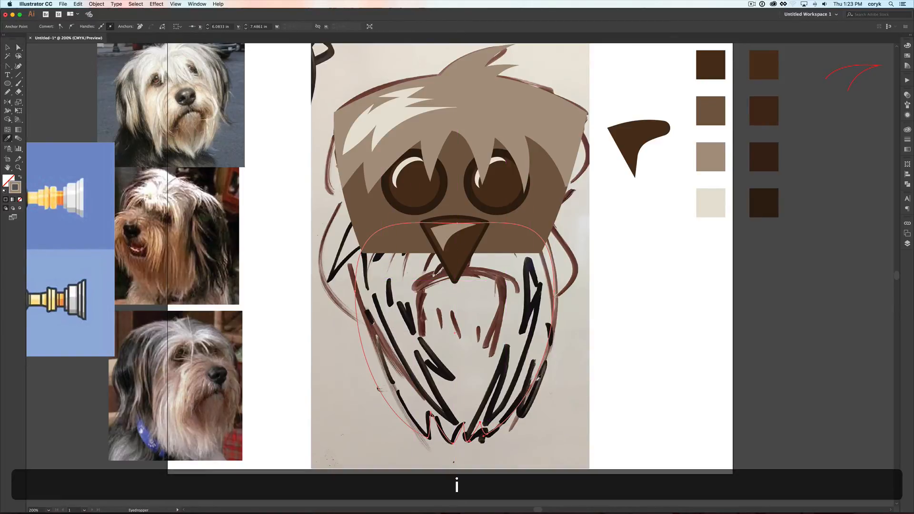
pyautogui.click(563, 141)
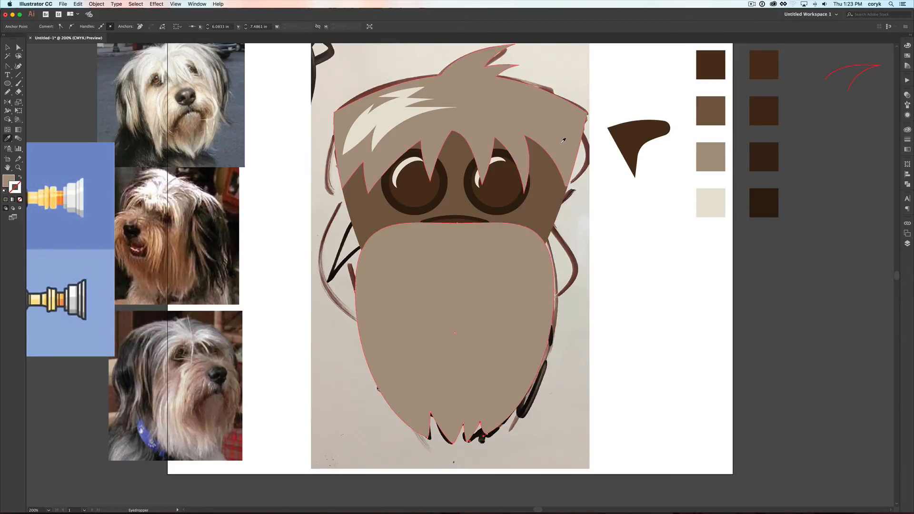
# Send the muzzle shape backward in the layer stack, behind the nose group and directly above the hair highlight.
pyautogui.click(908, 245)
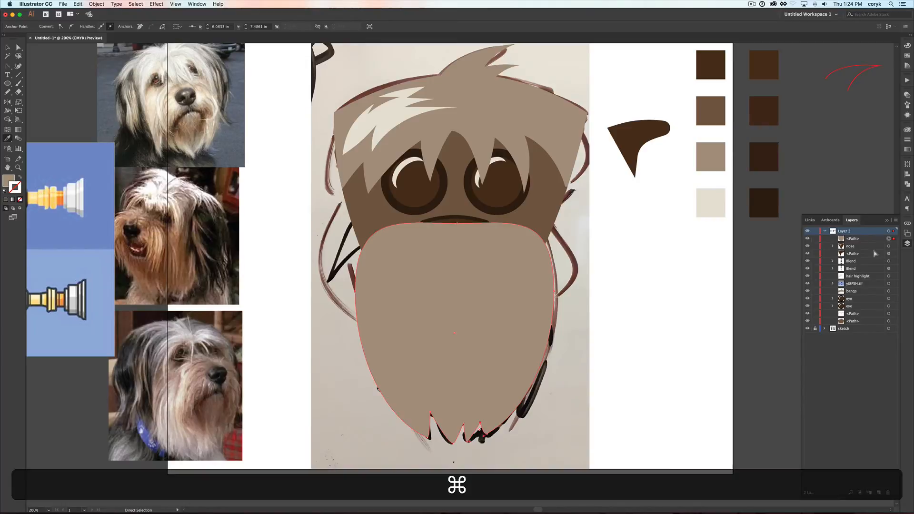
pyautogui.press('super+bracketleft')
pyautogui.press('super+bracketleft')
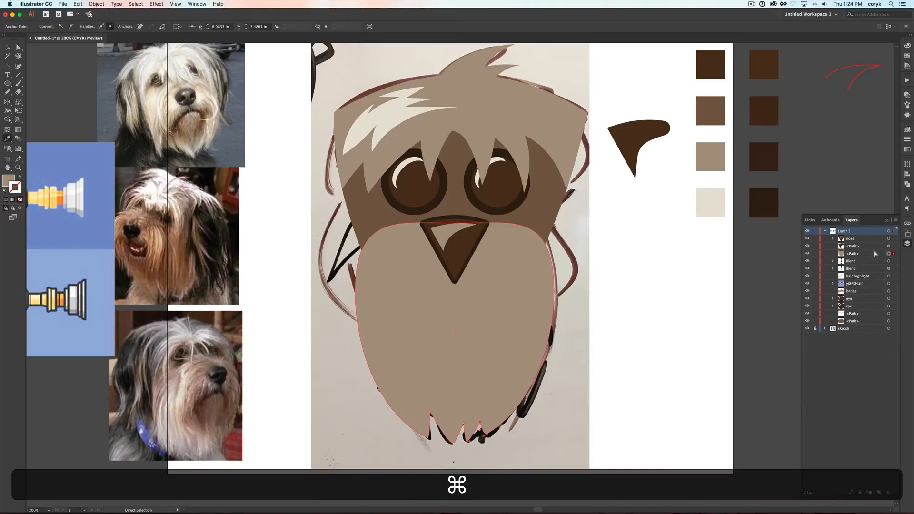
pyautogui.press('super+bracketleft')
pyautogui.press('super+bracketleft')
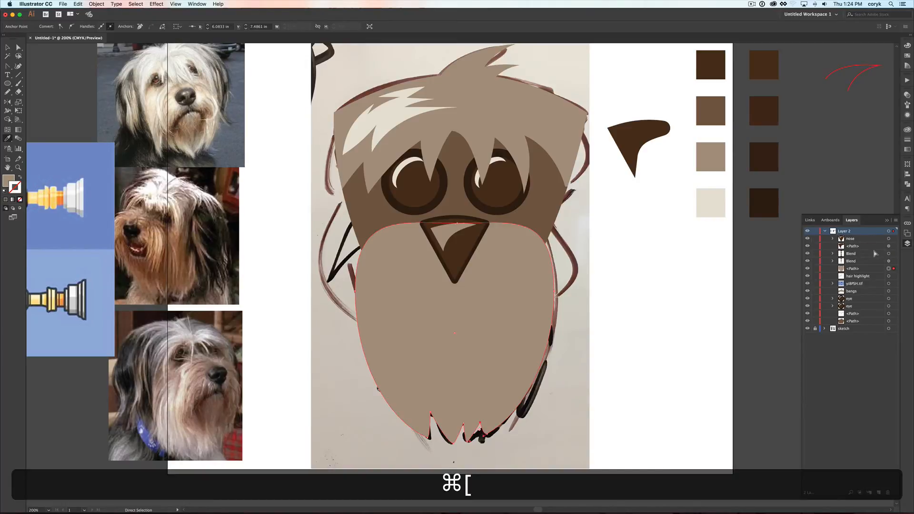
# Try the muzzle shape at lower stacking levels, down behind the bangs and both eyes, and return it above the hair highlight.
pyautogui.press('super+bracketleft')
pyautogui.press('super+bracketleft')
pyautogui.press('super+bracketleft')
pyautogui.press('super+bracketleft')
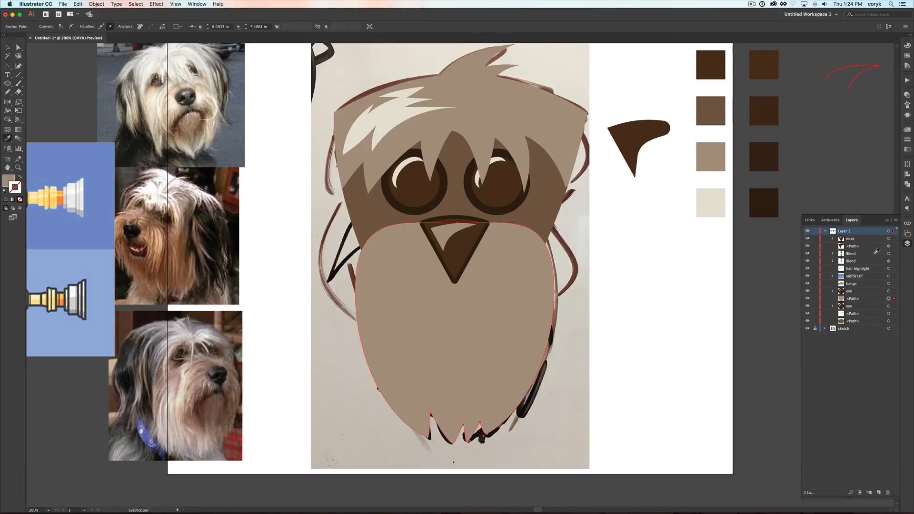
pyautogui.press('super+bracketleft')
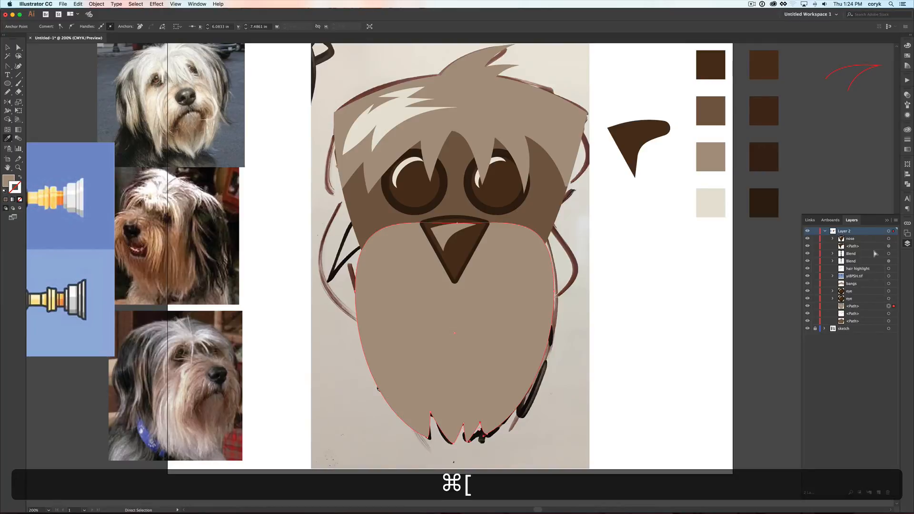
pyautogui.press('super+bracketright')
pyautogui.press('super+bracketright')
pyautogui.press('super+bracketright')
pyautogui.press('super+bracketright')
pyautogui.press('super+bracketright')
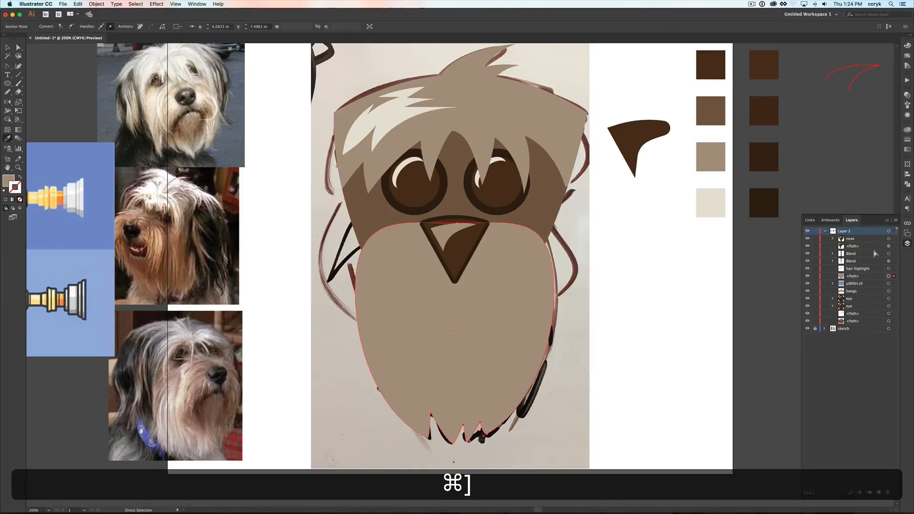
pyautogui.press('super+bracketleft')
pyautogui.press('super+bracketleft')
pyautogui.press('super+bracketleft')
pyautogui.press('super+bracketright')
pyautogui.press('super+bracketright')
pyautogui.press('super+bracketright')
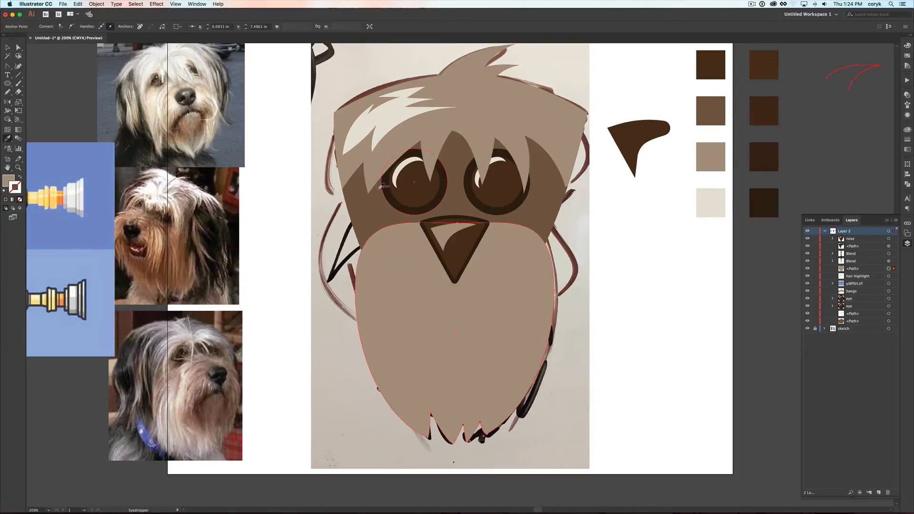
# Sketch a jagged left mouth half about 1.01 by 1.16 in, curving down from the nose tip, and fill it with the darkest brown swatch colour.
pyautogui.press('n')
pyautogui.press('F7')
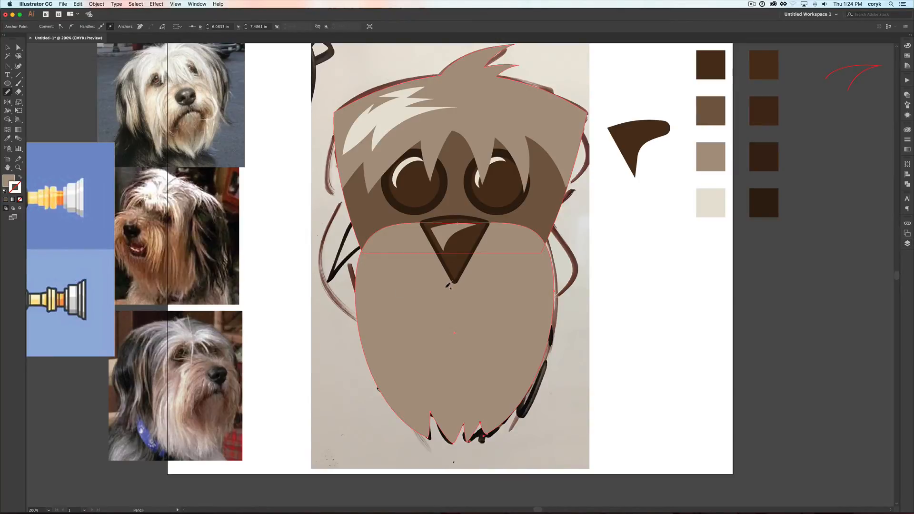
pyautogui.moveTo(429, 288)
pyautogui.mouseDown()
pyautogui.moveTo(418, 292)
pyautogui.moveTo(407, 338)
pyautogui.mouseUp()
pyautogui.moveTo(416, 306)
pyautogui.mouseDown()
pyautogui.moveTo(442, 298)
pyautogui.moveTo(446, 309)
pyautogui.moveTo(452, 282)
pyautogui.mouseUp()
pyautogui.press('v')
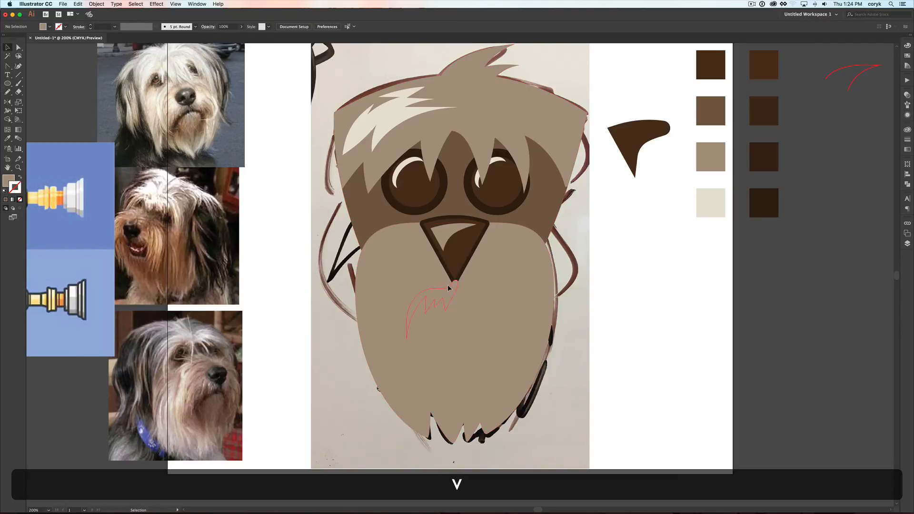
pyautogui.click(451, 287)
pyautogui.press('i')
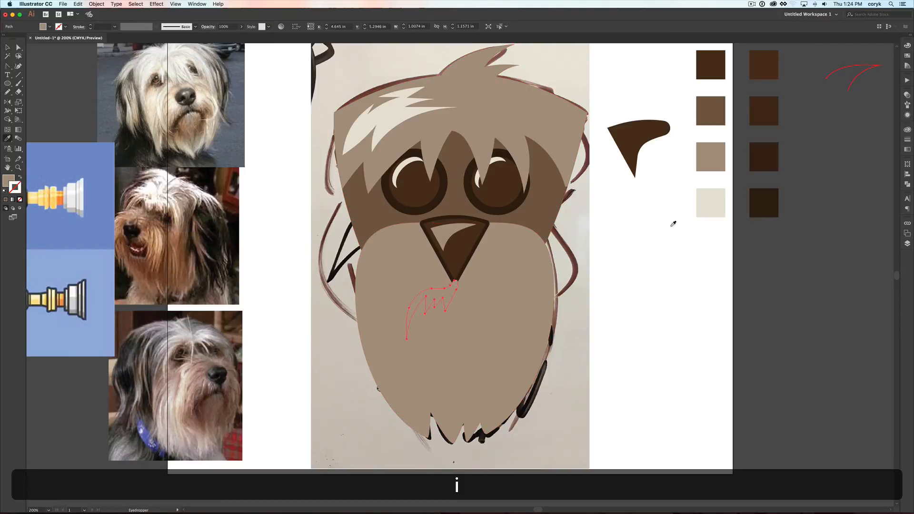
pyautogui.click(763, 201)
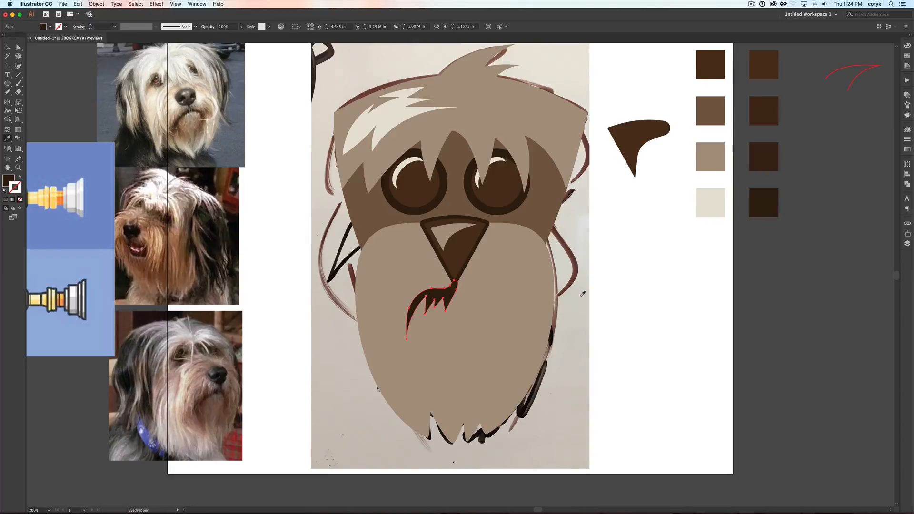
# Reflect a copy of the mouth half across a vertical axis and place it to meet the original under the nose tip.
pyautogui.press('o')
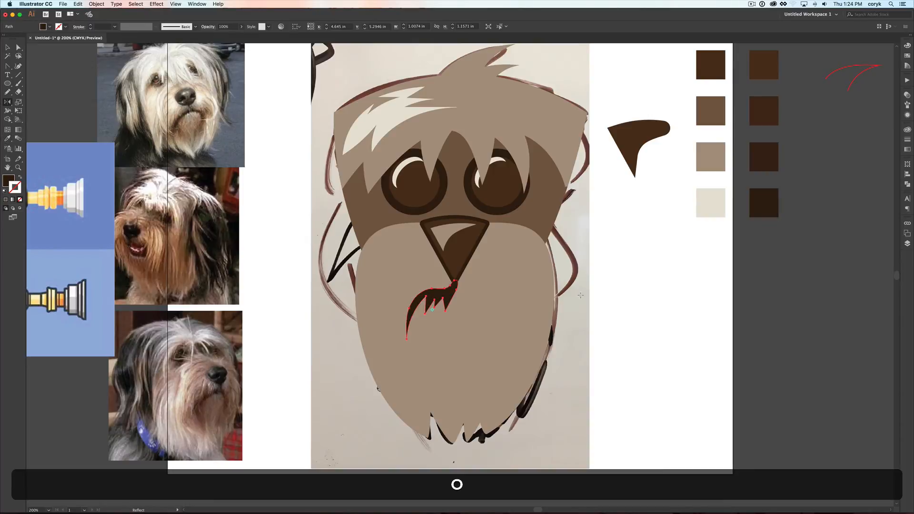
pyautogui.keyDown('alt'); pyautogui.click(453, 285); pyautogui.keyUp('alt')
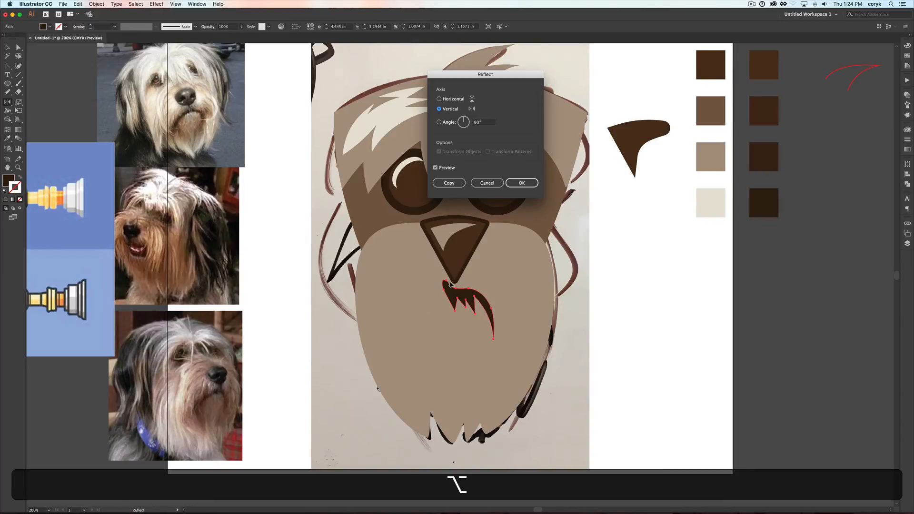
pyautogui.click(450, 183)
pyautogui.press('v')
pyautogui.moveTo(474, 286); pyautogui.dragTo(479, 294)
pyautogui.click(627, 330)
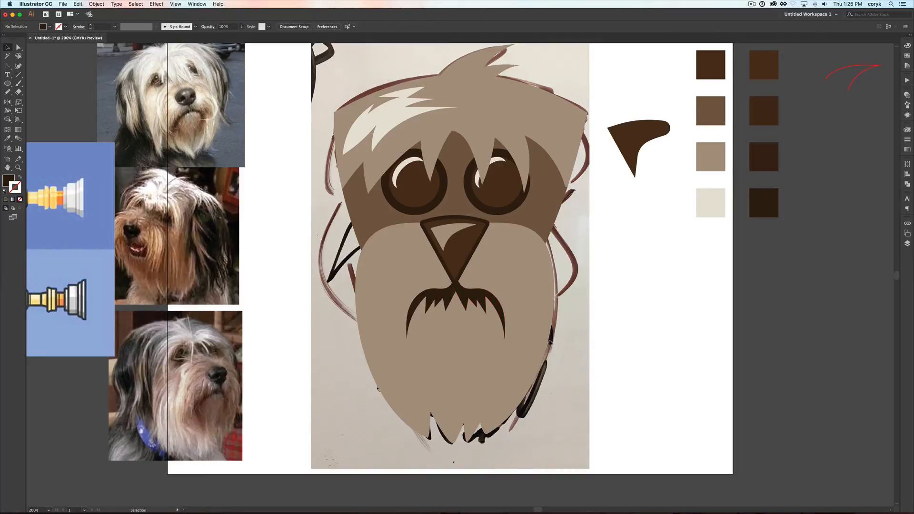
# Sketch a closed jagged shadow shape about 3.74 by 4.86 in with the Pencil, covering the muzzle's right side and chin and extending past its outline.
pyautogui.click(542, 340)
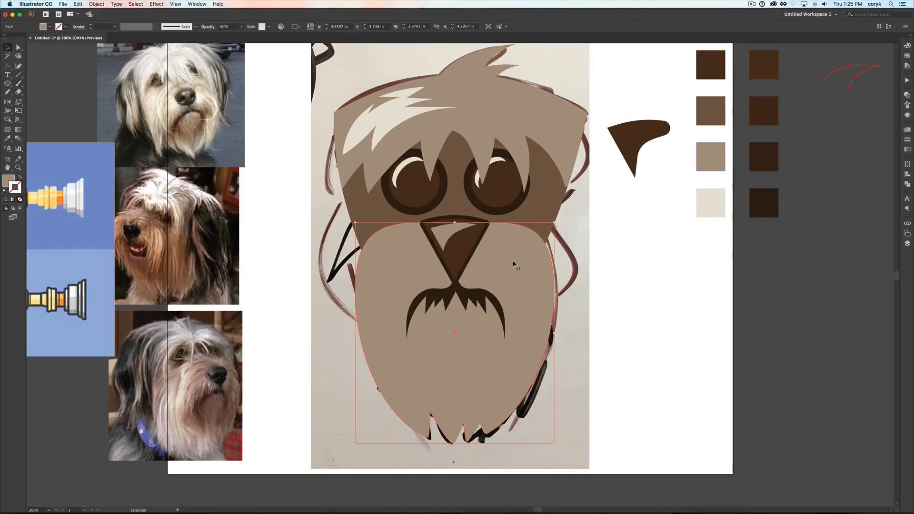
pyautogui.press('n')
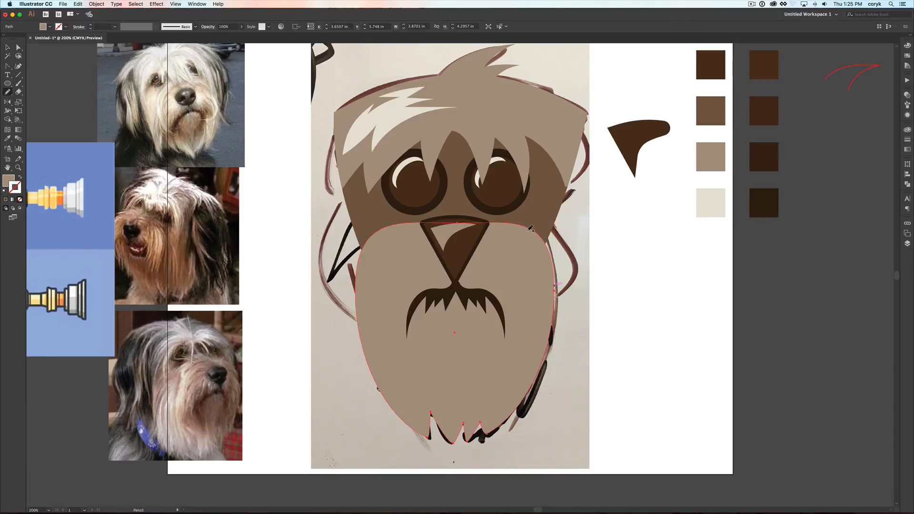
pyautogui.moveTo(526, 224); pyautogui.dragTo(533, 250)
pyautogui.moveTo(537, 301); pyautogui.dragTo(544, 276)
pyautogui.moveTo(537, 332); pyautogui.dragTo(543, 334)
pyautogui.moveTo(486, 409)
pyautogui.mouseDown()
pyautogui.moveTo(480, 384)
pyautogui.moveTo(474, 409)
pyautogui.moveTo(469, 376)
pyautogui.moveTo(446, 430)
pyautogui.moveTo(433, 398)
pyautogui.moveTo(425, 424)
pyautogui.moveTo(404, 392)
pyautogui.moveTo(426, 446)
pyautogui.moveTo(462, 454)
pyautogui.moveTo(548, 414)
pyautogui.moveTo(594, 307)
pyautogui.moveTo(572, 217)
pyautogui.moveTo(546, 207)
pyautogui.moveTo(527, 219)
pyautogui.mouseUp()
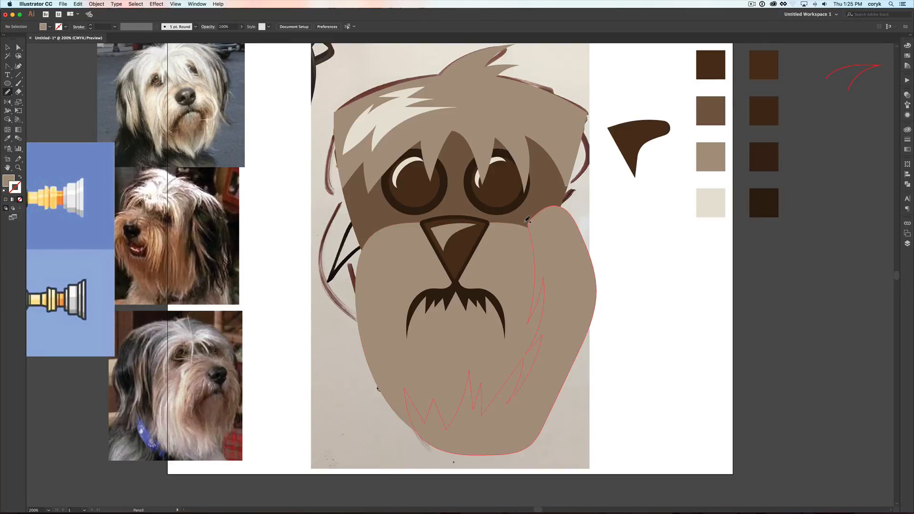
# Fill the jagged shadow shape with the darkest brown swatch colour.
pyautogui.press('v')
pyautogui.click(561, 226)
pyautogui.press('i')
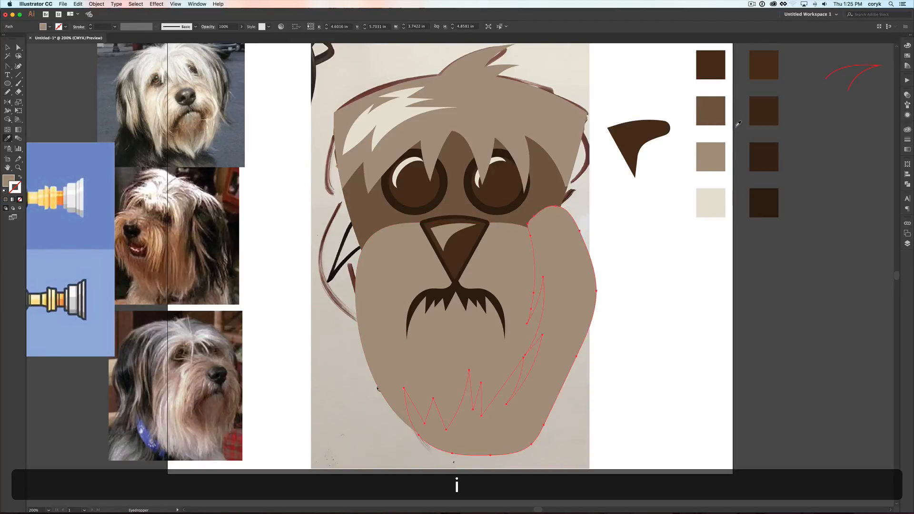
pyautogui.click(766, 200)
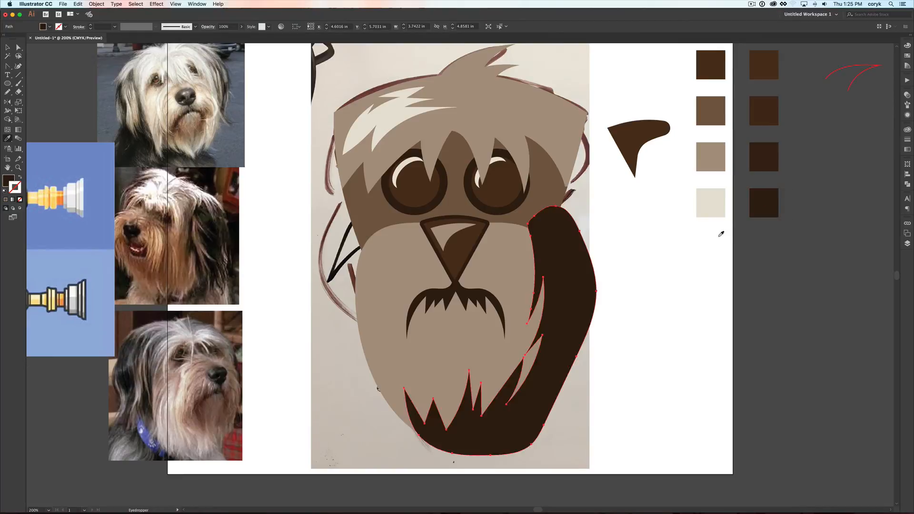
# Paste a copy of the muzzle shape in front of everything and use it as a clipping mask for the jagged shadow.
pyautogui.press('v')
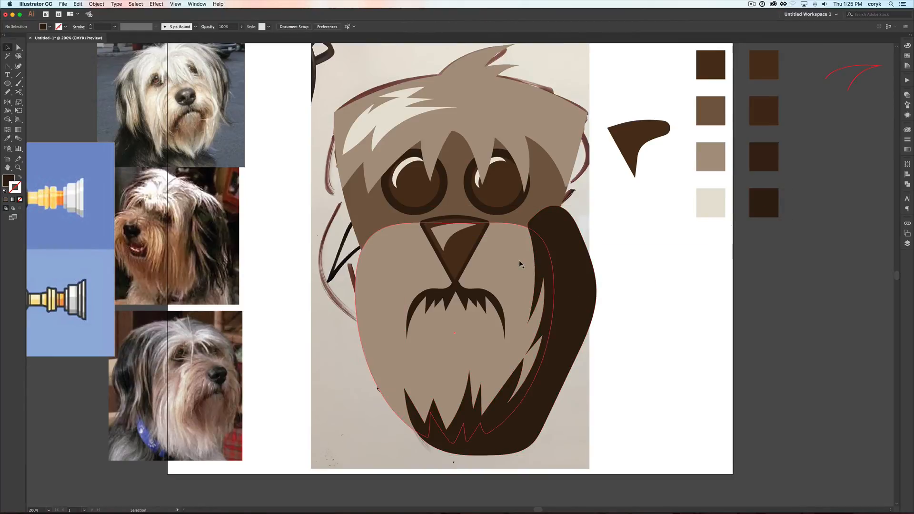
pyautogui.click(520, 263)
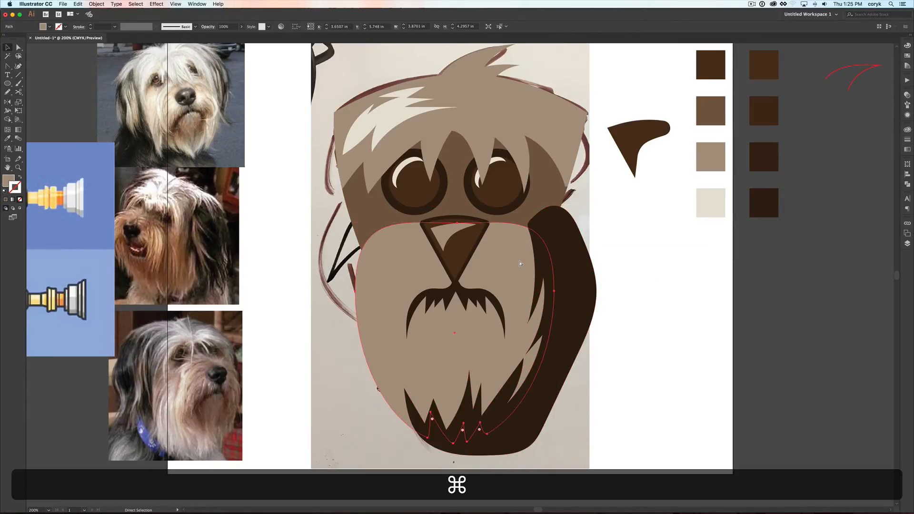
pyautogui.press('super+c')
pyautogui.press('super+f')
pyautogui.press('shift+super+f')
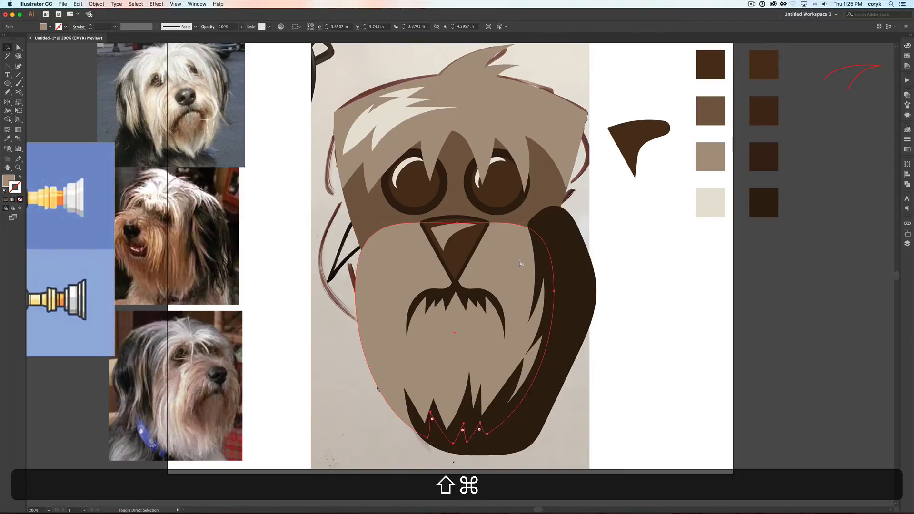
pyautogui.press('shift+super+bracketright')
pyautogui.keyDown('shift'); pyautogui.keyDown('super'); pyautogui.click(583, 265); pyautogui.keyUp('super'); pyautogui.keyUp('shift')
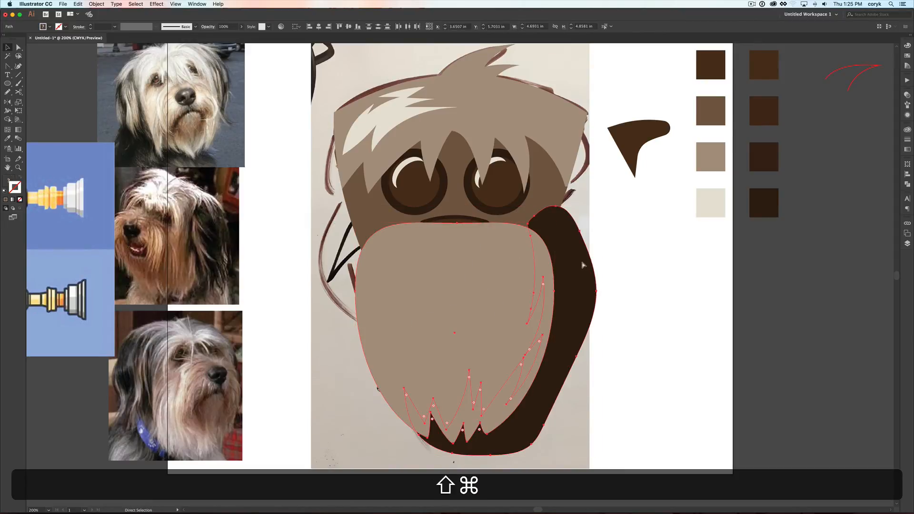
pyautogui.press('super+7')
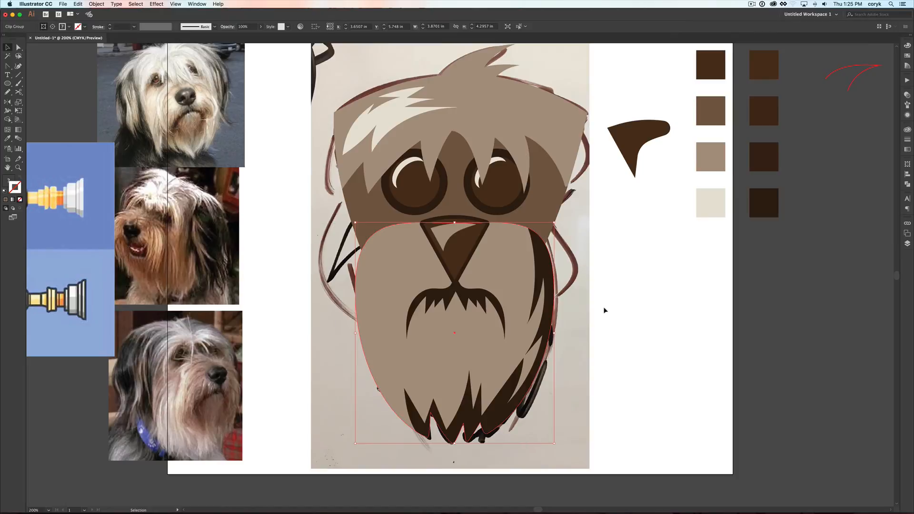
pyautogui.click(602, 310)
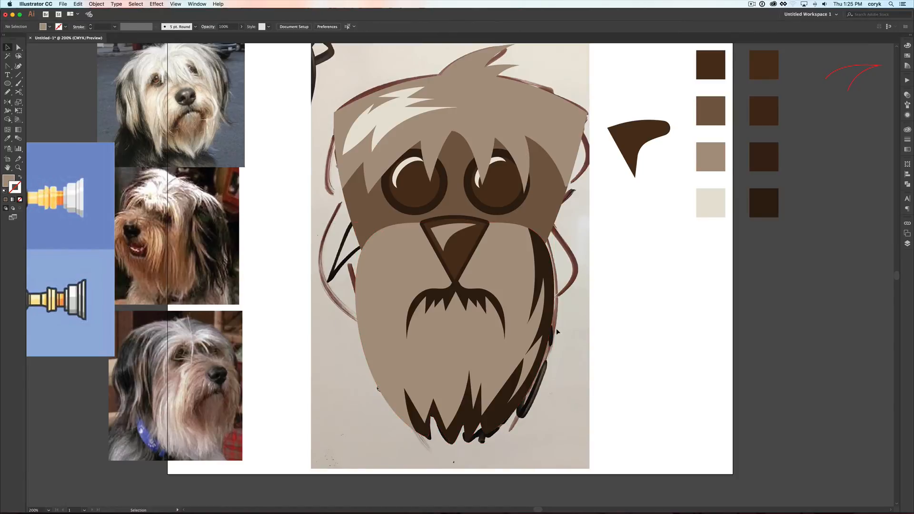
pyautogui.press('a')
pyautogui.press('v')
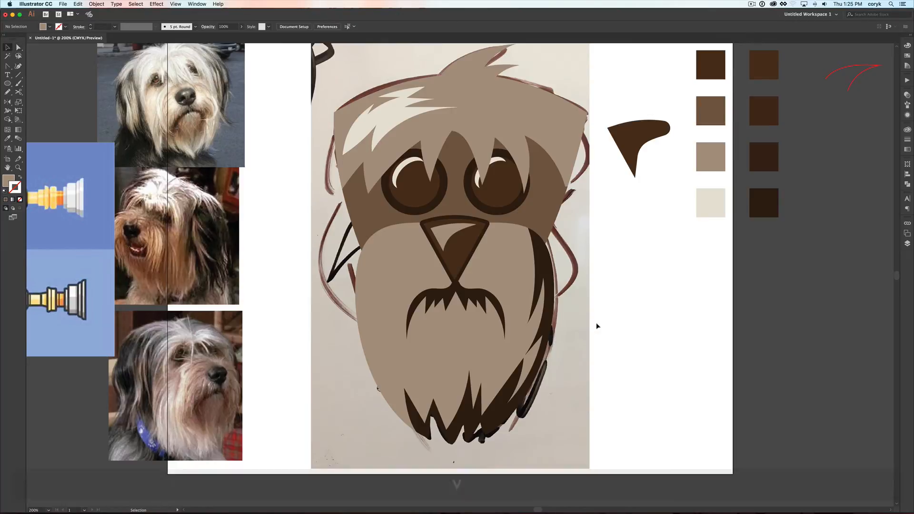
# Move the colour swatches and the spare dark brown shape horizontally off the artboard to its right side.
pyautogui.press('super+minus')
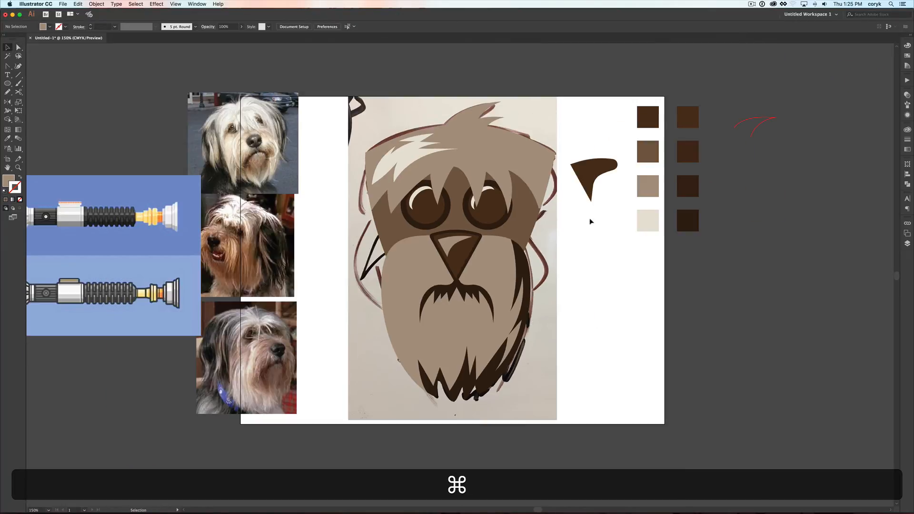
pyautogui.moveTo(582, 229); pyautogui.dragTo(705, 105)
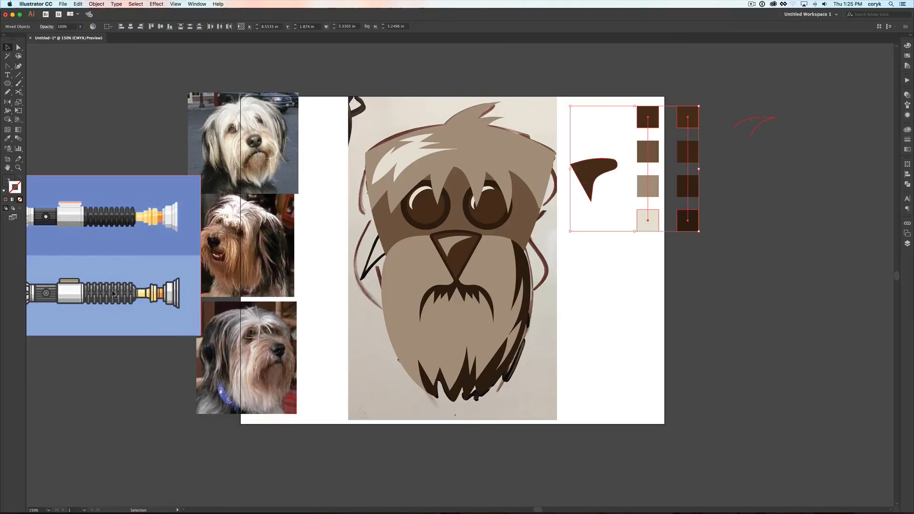
pyautogui.keyDown('shift'); pyautogui.click(551, 203); pyautogui.keyUp('shift')
pyautogui.moveTo(593, 177); pyautogui.dragTo(769, 176)
# Duplicate all the shapes of the dog's head straight across to the right of the sketch.
pyautogui.moveTo(567, 149); pyautogui.dragTo(385, 413)
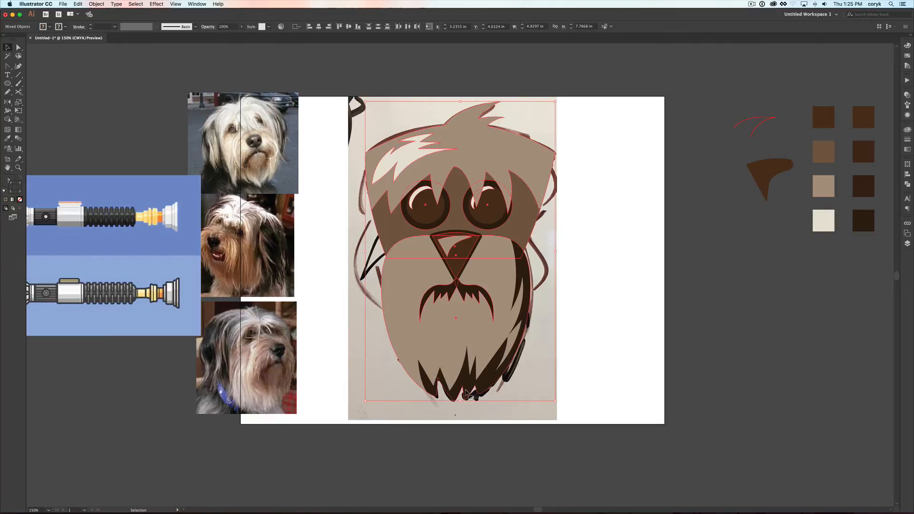
pyautogui.press('alt')
pyautogui.moveTo(467, 348); pyautogui.dragTo(678, 351)
pyautogui.press('shift')
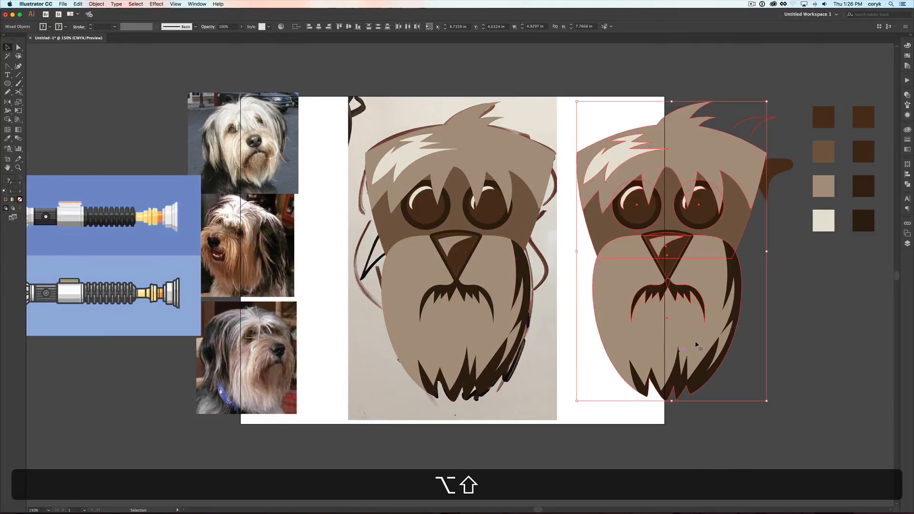
# Unite the duplicated head into a single silhouette and give it a 16 pt stroke.
pyautogui.click(908, 184)
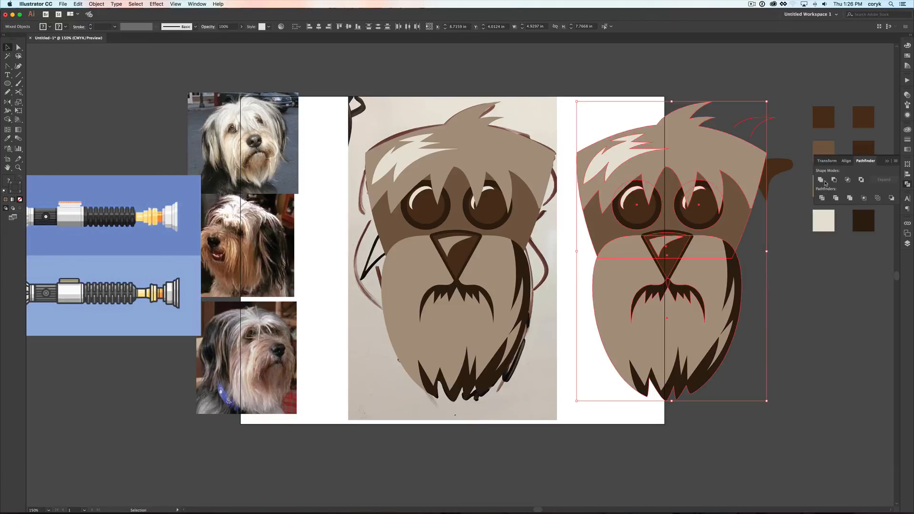
pyautogui.click(821, 180)
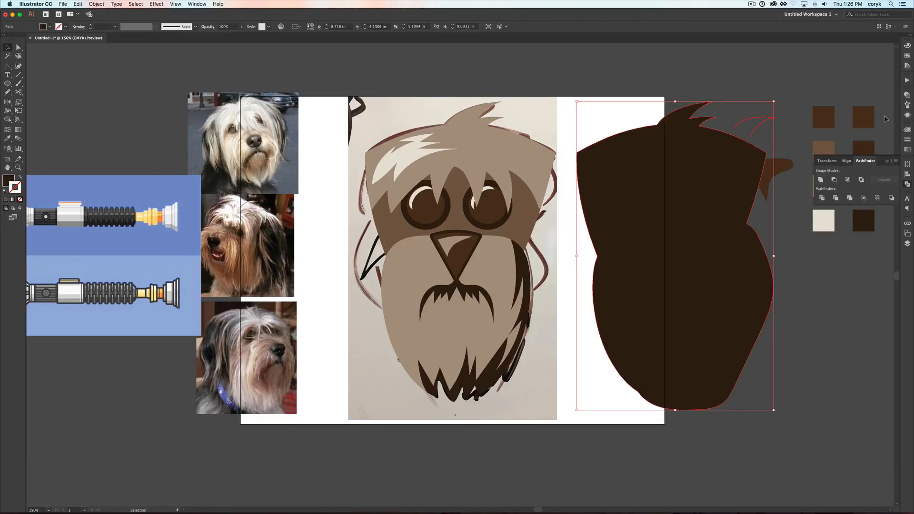
pyautogui.click(908, 139)
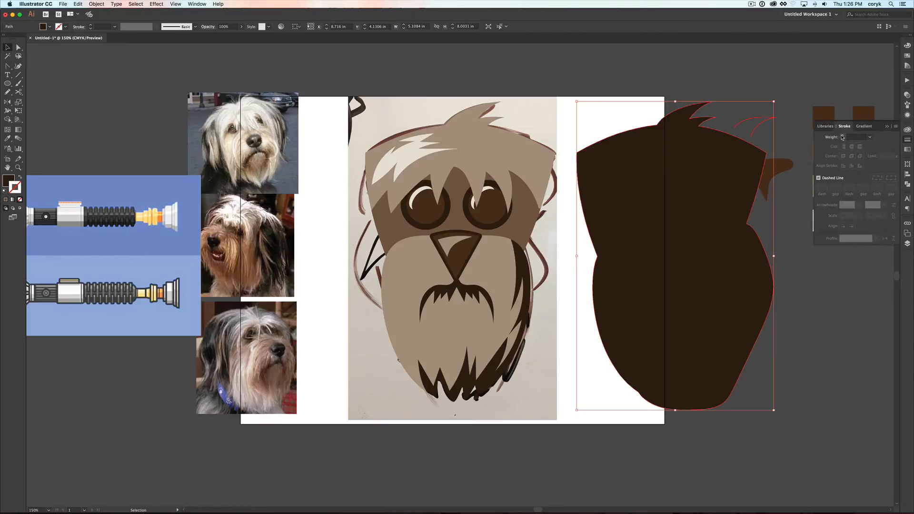
pyautogui.click(843, 137)
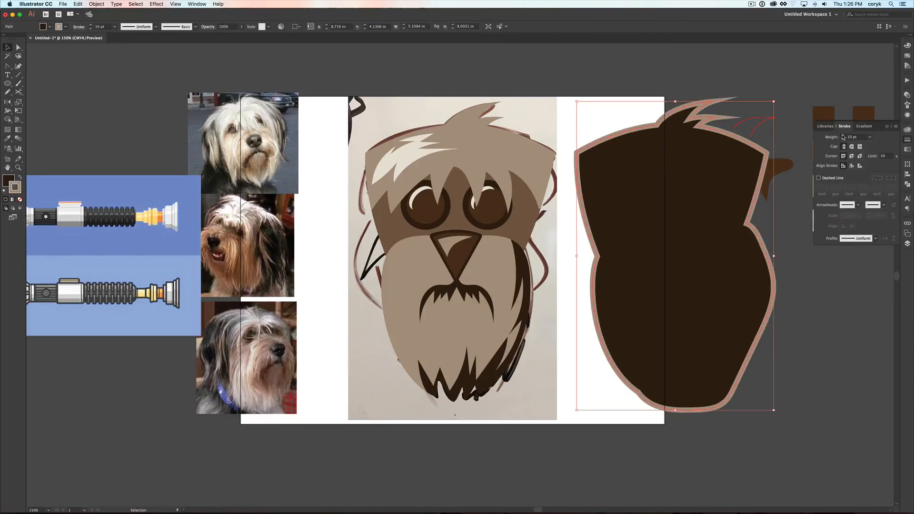
pyautogui.click(844, 137)
pyautogui.click(844, 137)
pyautogui.click(843, 137)
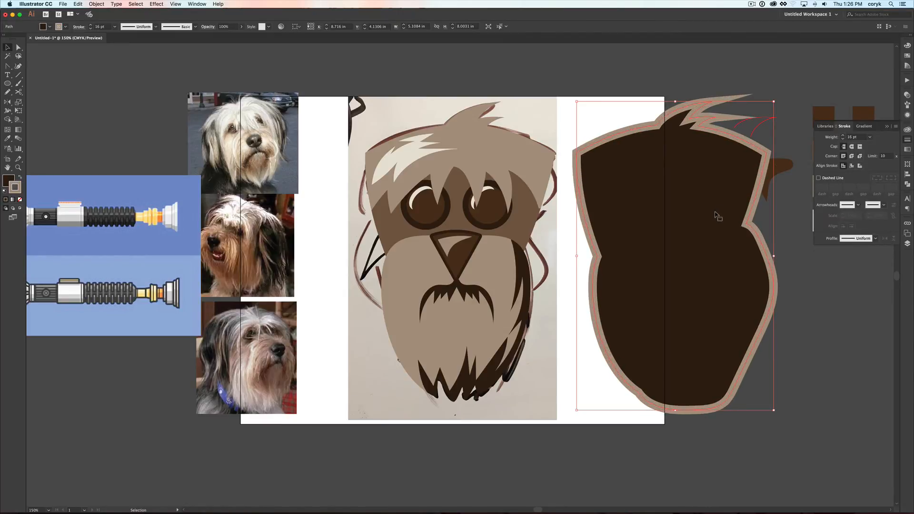
# Send the silhouette to the back, align it behind the original head and sample the darkest brown swatch for it.
pyautogui.press('v')
pyautogui.press('super+shift+bracketleft')
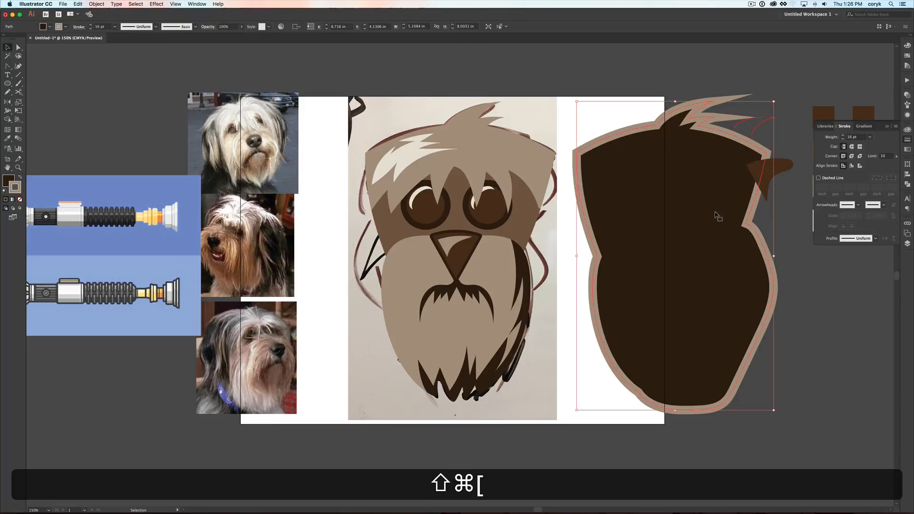
pyautogui.moveTo(709, 227); pyautogui.dragTo(496, 219)
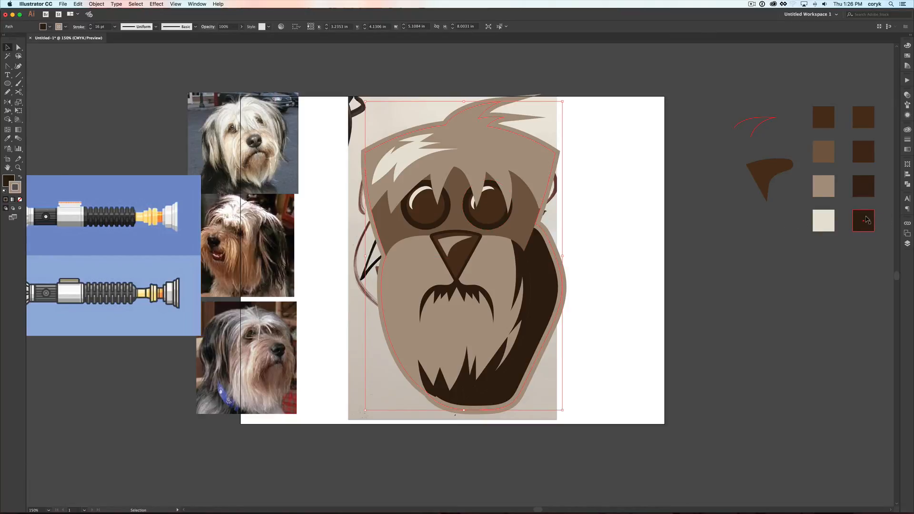
pyautogui.press('i')
pyautogui.click(868, 219)
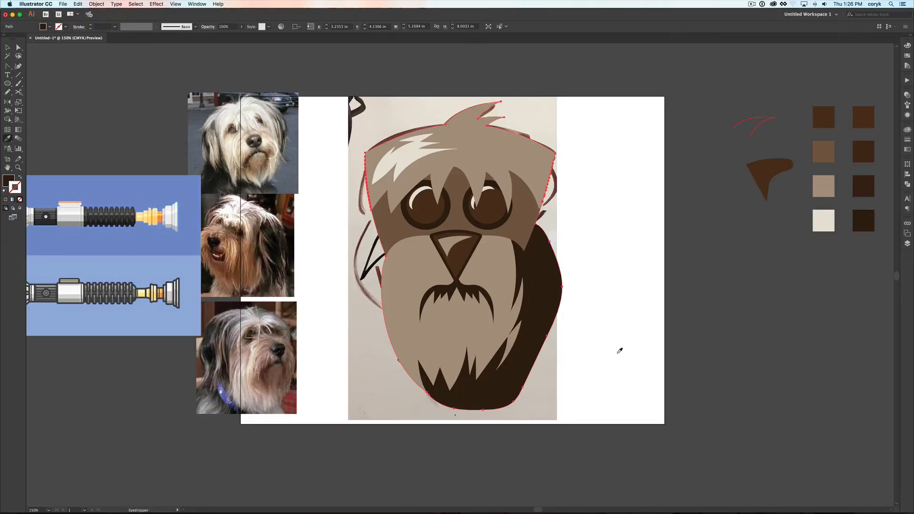
# Undo the silhouette's recolouring, placement, stroke and merging, back to the separate shapes of the duplicated head.
pyautogui.press('v')
pyautogui.moveTo(544, 325); pyautogui.dragTo(741, 340)
pyautogui.press('shift+super+z')
pyautogui.press('super+z')
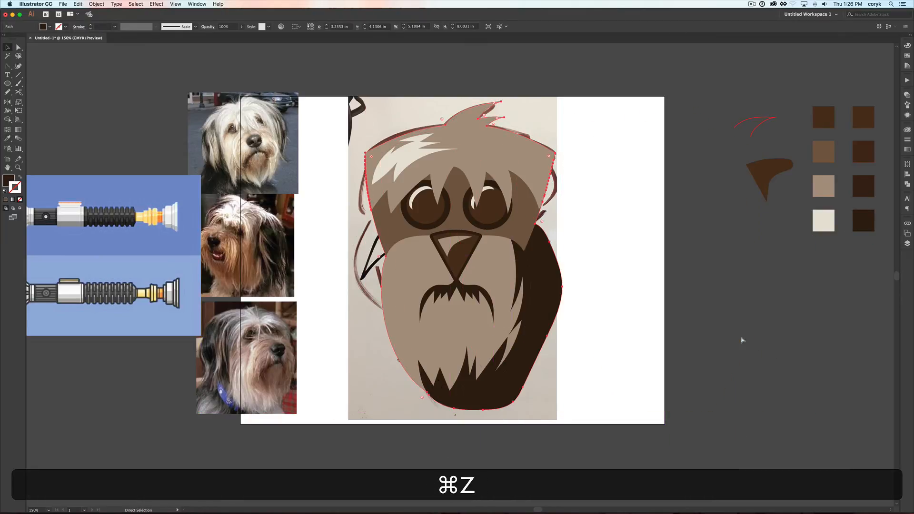
pyautogui.press('super+z')
pyautogui.press('super+z')
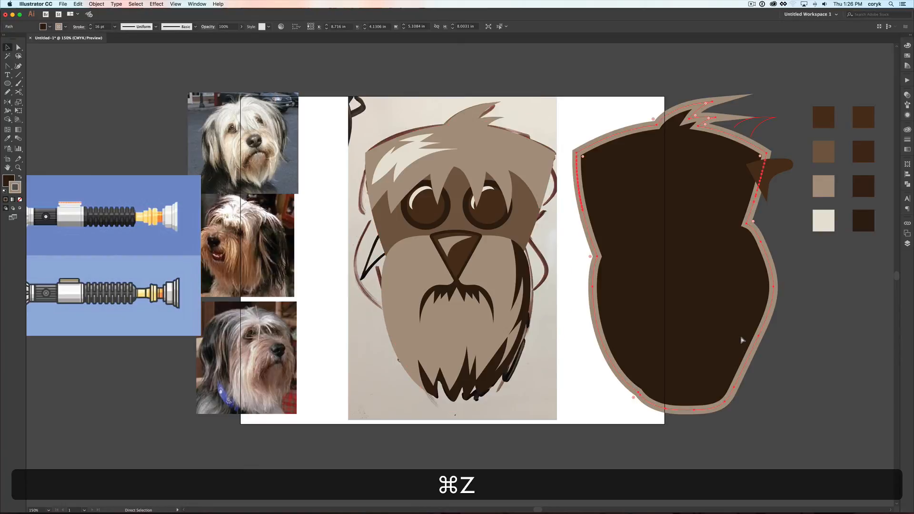
pyautogui.press('super+z')
pyautogui.press('super+z')
pyautogui.press('super+z')
pyautogui.press('super+z')
pyautogui.press('super+z')
pyautogui.press('super+z')
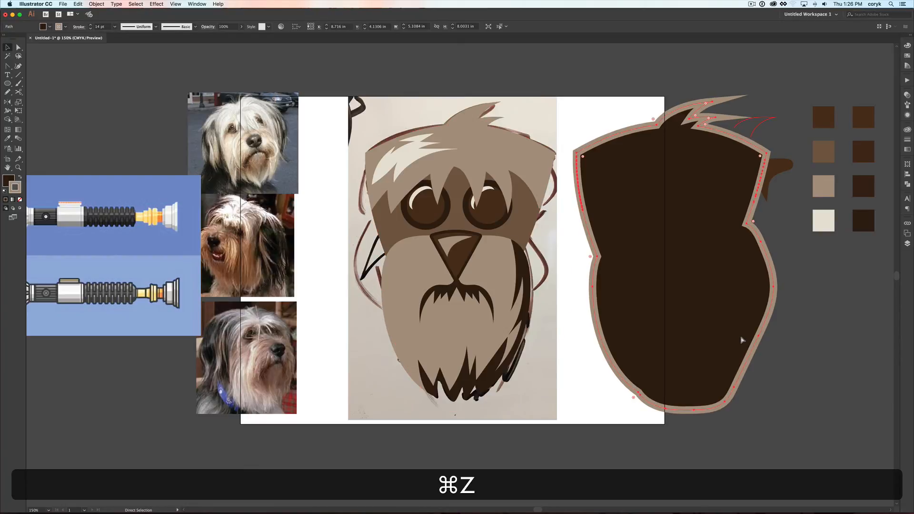
pyautogui.press('super+z')
pyautogui.press('super+z')
pyautogui.press('super+z')
pyautogui.press('super+z')
pyautogui.press('super+z')
pyautogui.press('super+z')
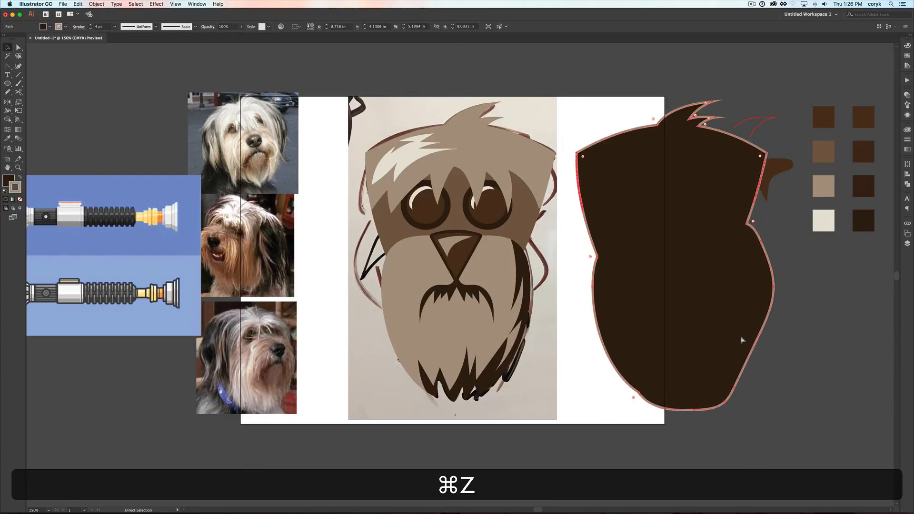
pyautogui.press('super+z')
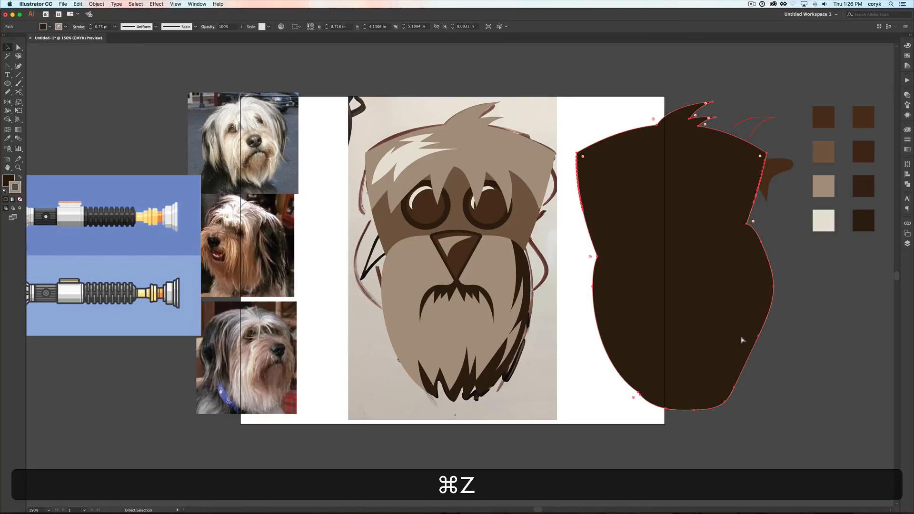
pyautogui.press('super+z')
pyautogui.press('super+z')
pyautogui.press('super+z')
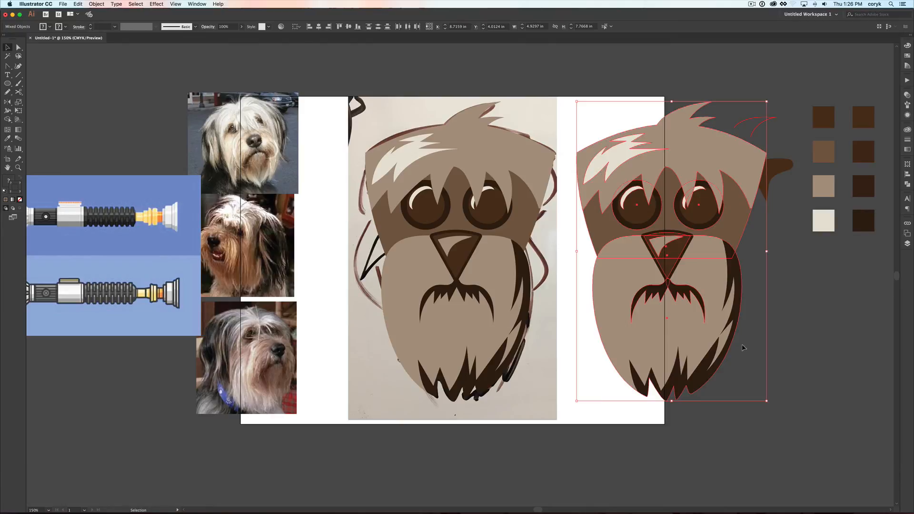
# Delete the clipped jagged shadow group from the duplicated head, keeping its plain muzzle shape.
pyautogui.press('v')
pyautogui.click(761, 352)
pyautogui.click(724, 341)
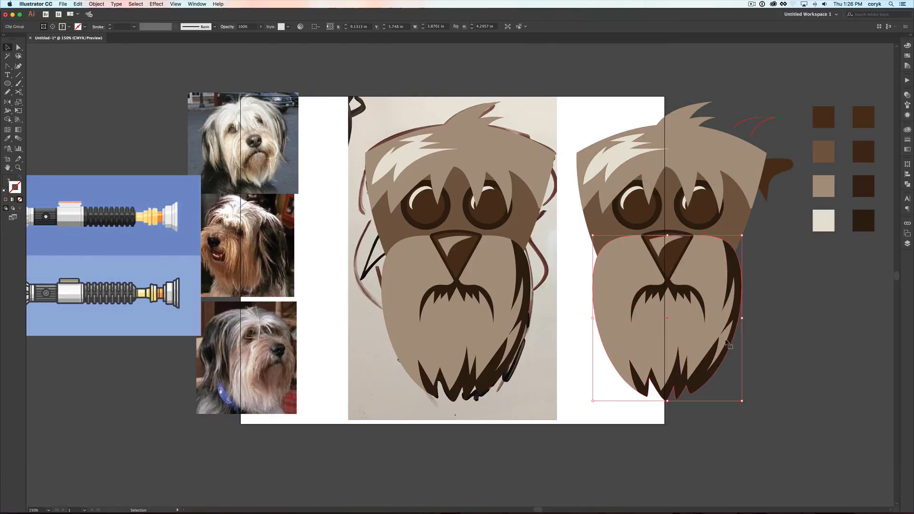
pyautogui.moveTo(724, 352); pyautogui.dragTo(835, 438)
pyautogui.press('BackSpace')
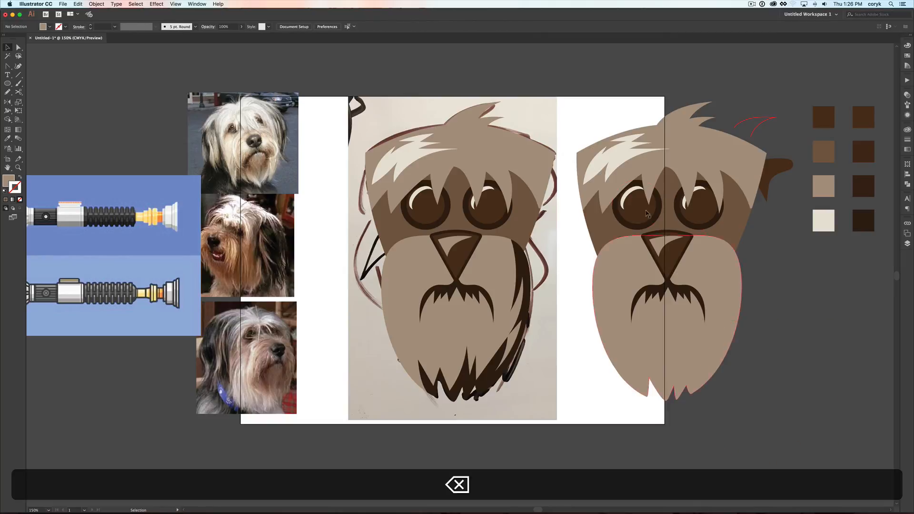
# Delete the spare dark brown shape and move the loose red hair curves above the swatches.
pyautogui.click(783, 162)
pyautogui.press('BackSpace')
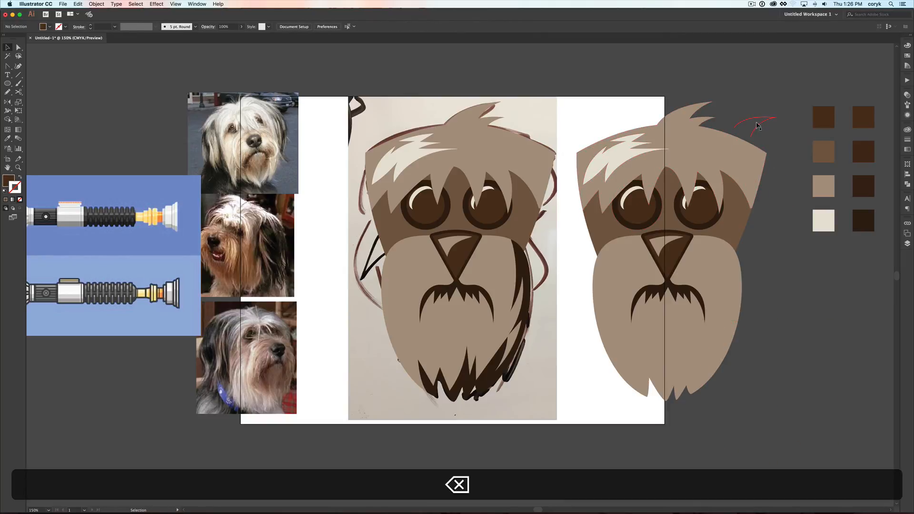
pyautogui.moveTo(759, 124); pyautogui.dragTo(824, 65)
# Unite all shapes of the duplicated head into one silhouette and swap its dark brown fill to the stroke.
pyautogui.moveTo(580, 106); pyautogui.dragTo(759, 406)
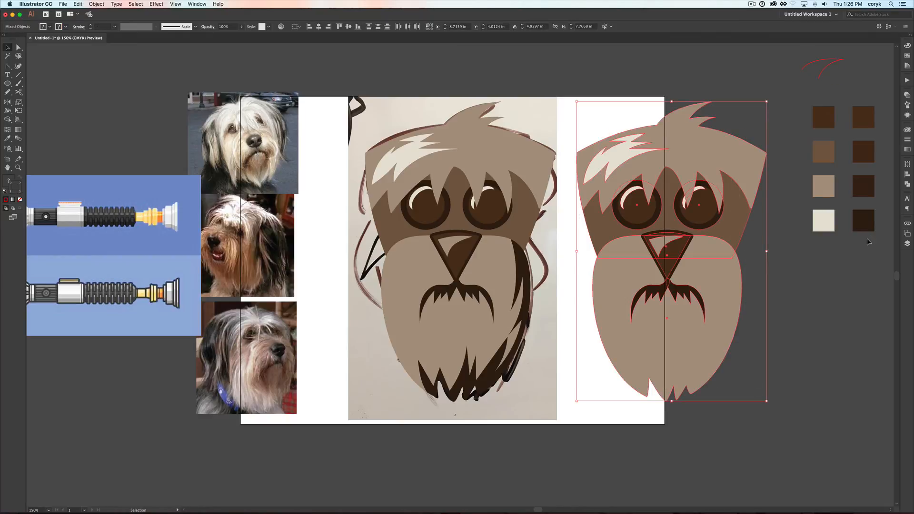
pyautogui.click(908, 185)
pyautogui.click(820, 181)
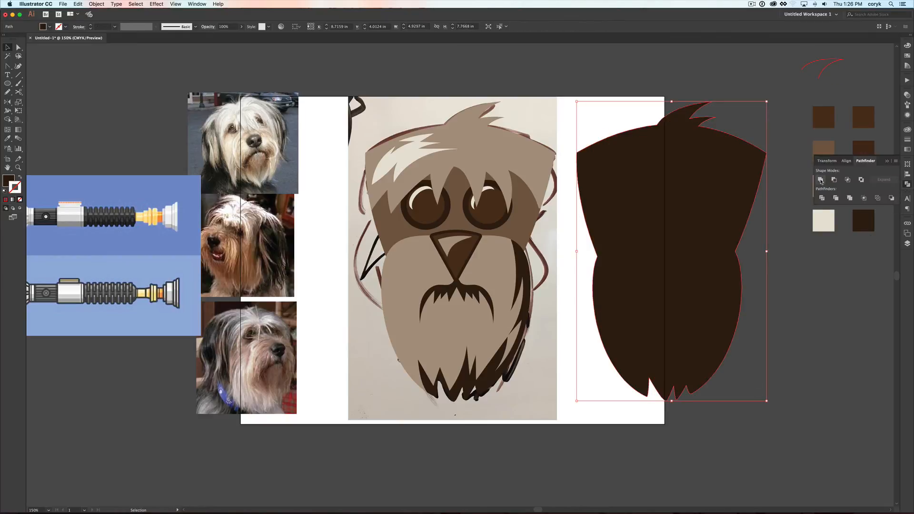
pyautogui.hotkey('shift', 'x')
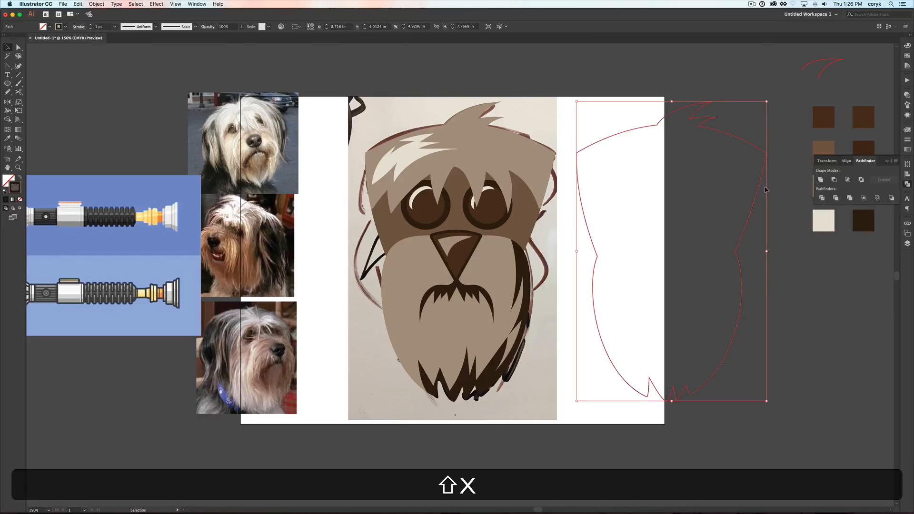
# Place the dark brown outline exactly over the original head and set its stroke weight to 10 pt.
pyautogui.moveTo(757, 189); pyautogui.dragTo(545, 190)
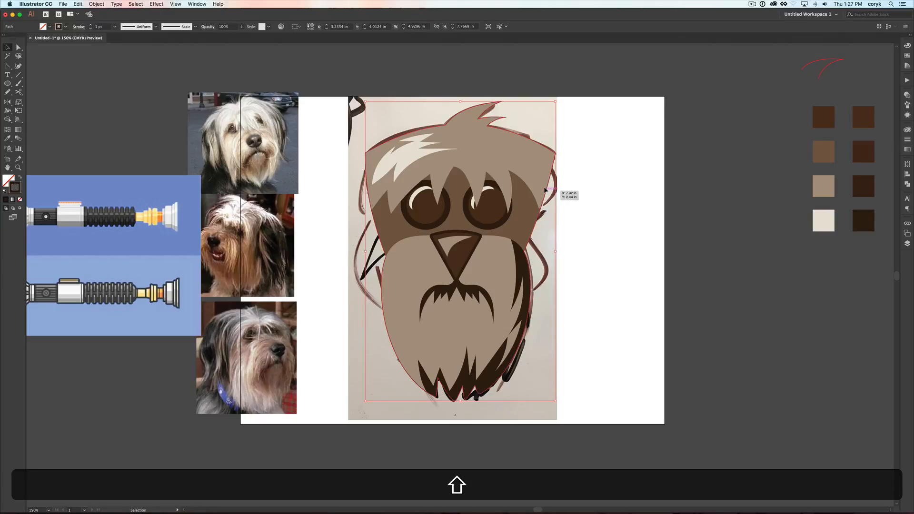
pyautogui.click(907, 139)
pyautogui.click(870, 137)
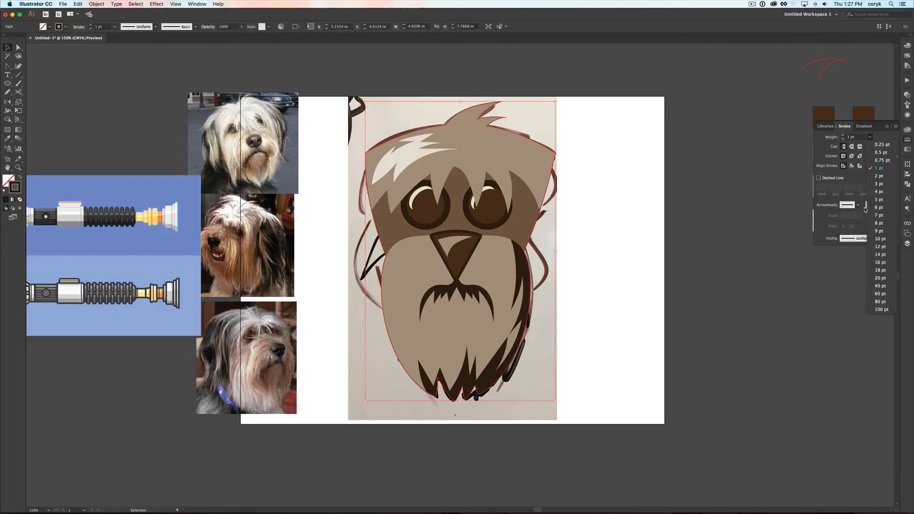
pyautogui.click(877, 238)
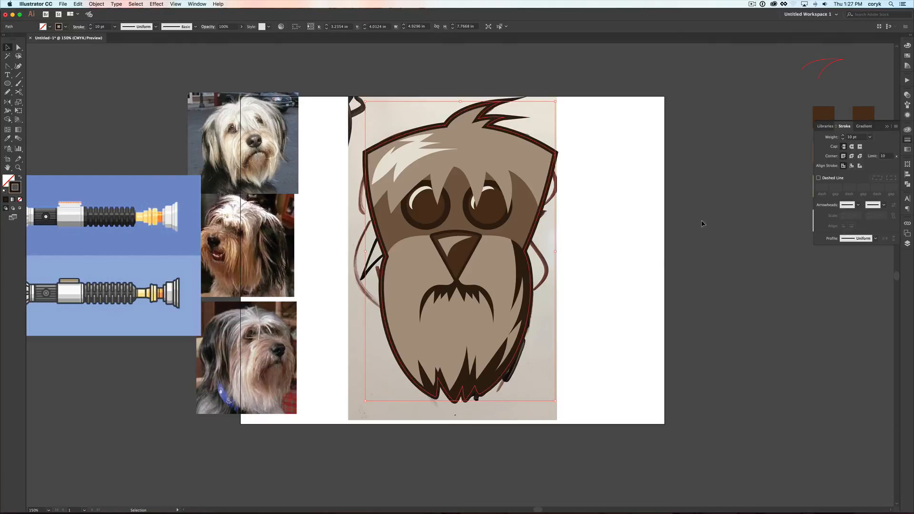
pyautogui.press('v')
pyautogui.click(676, 227)
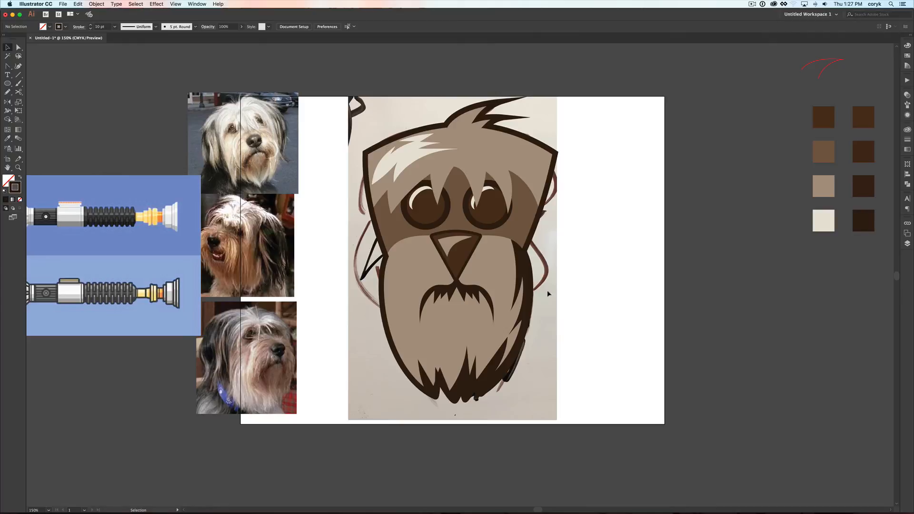
# Try inside and outside stroke alignment and bevel corners on the head outline, ending with miter corners and inside alignment.
pyautogui.click(529, 229)
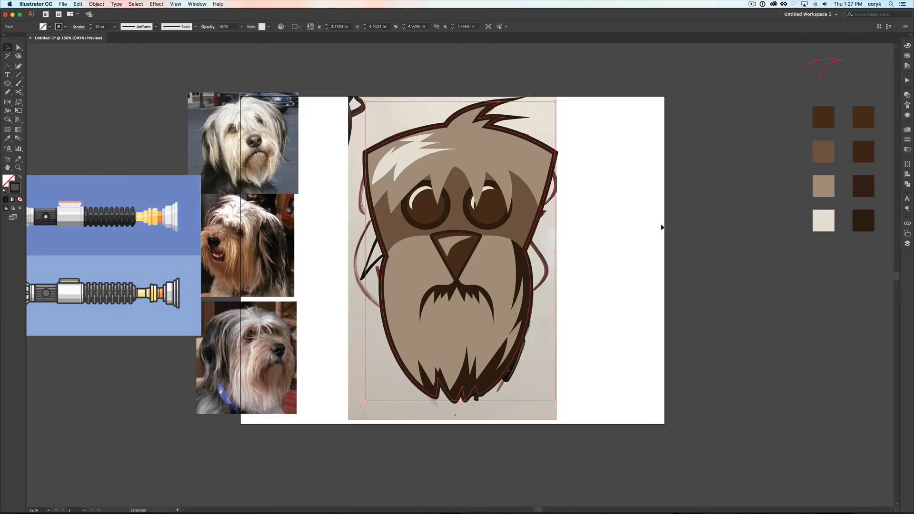
pyautogui.click(908, 139)
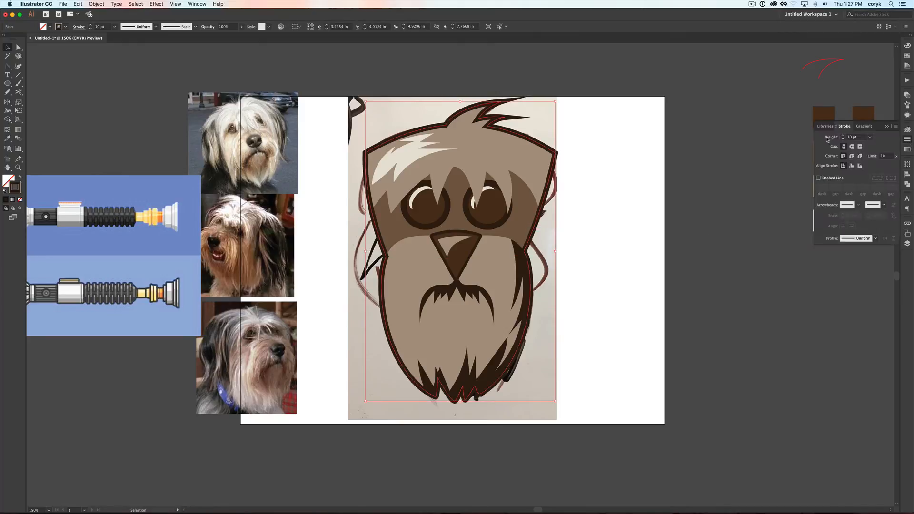
pyautogui.click(852, 166)
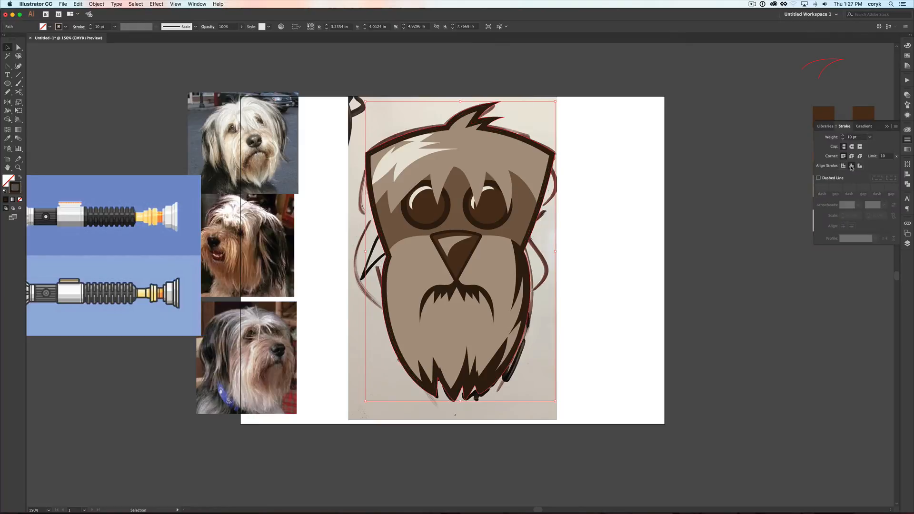
pyautogui.click(860, 166)
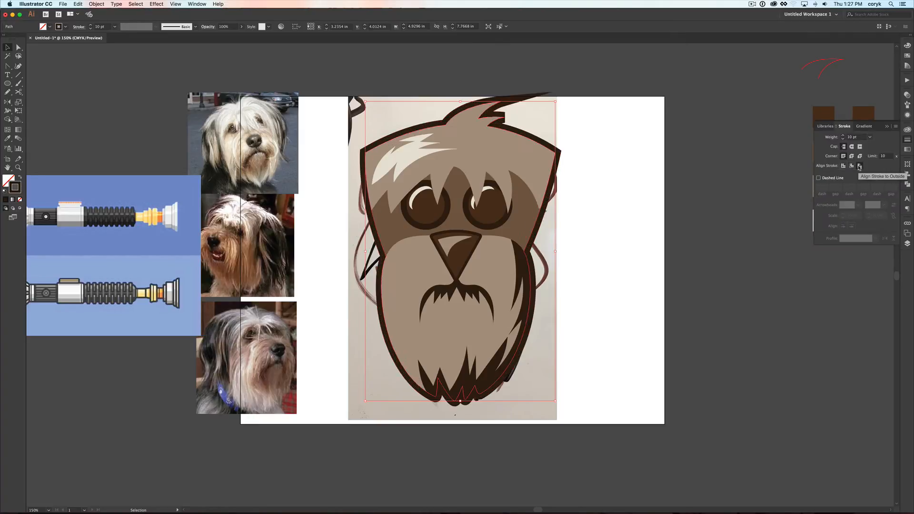
pyautogui.click(860, 157)
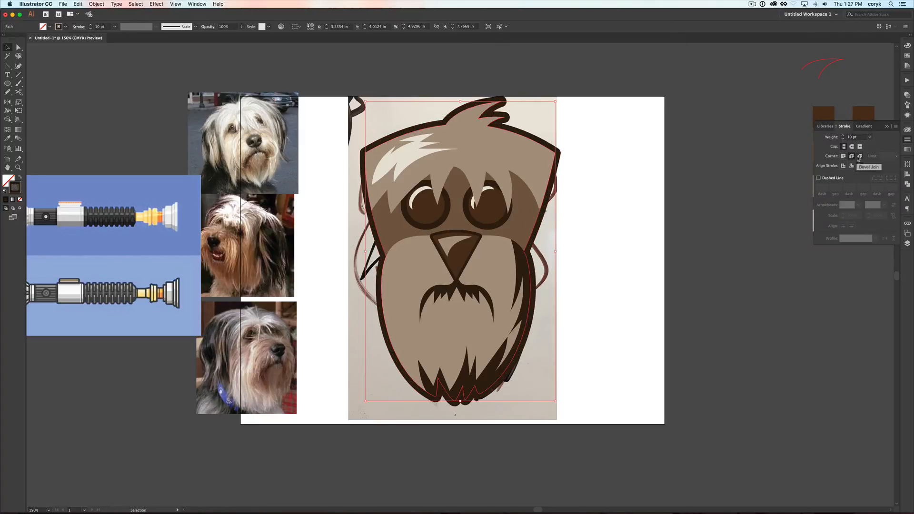
pyautogui.click(843, 157)
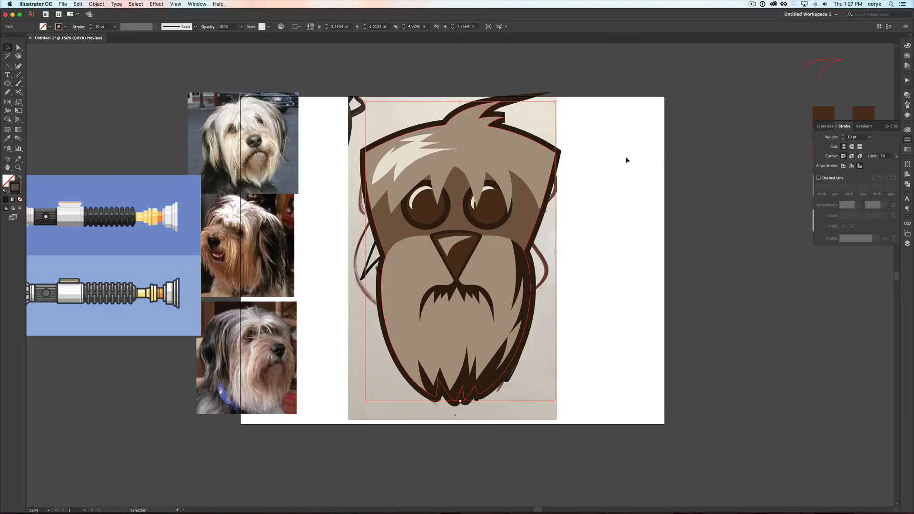
pyautogui.click(852, 166)
pyautogui.click(581, 262)
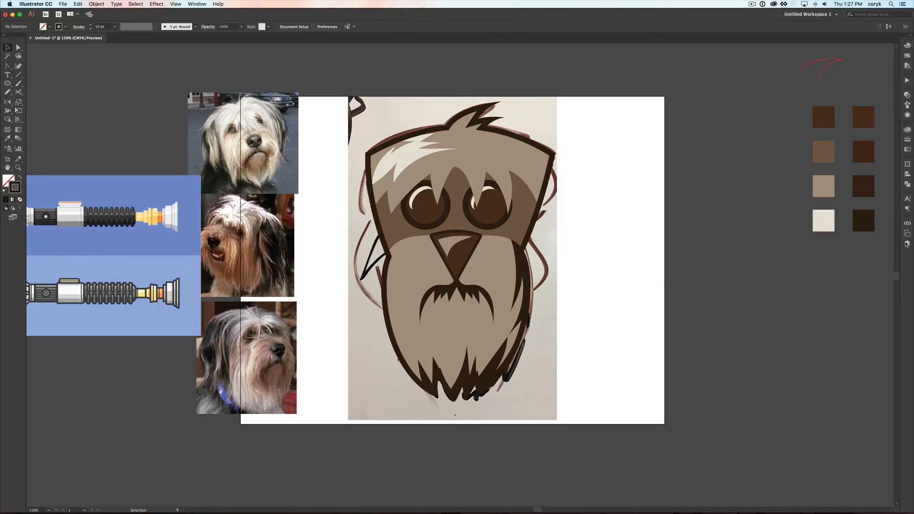
# Hide the sketch layer and set the head outline's stroke alignment to center.
pyautogui.click(908, 243)
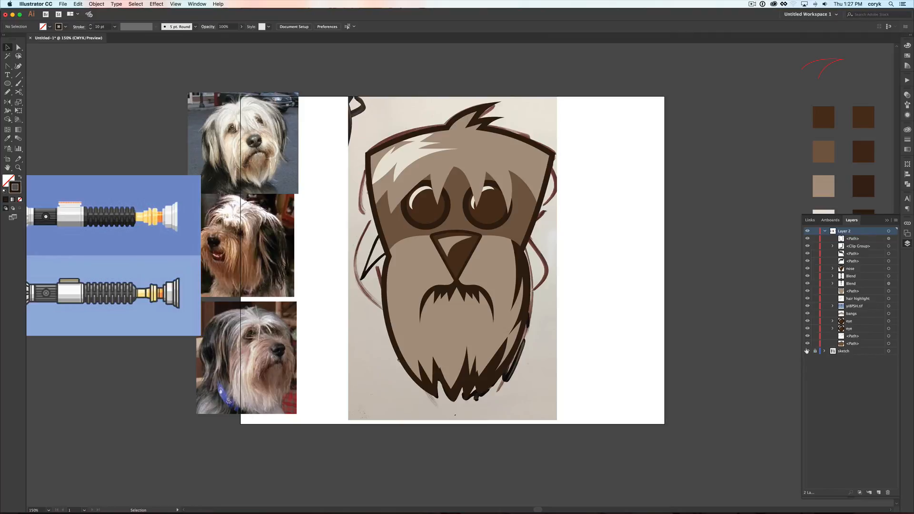
pyautogui.click(808, 351)
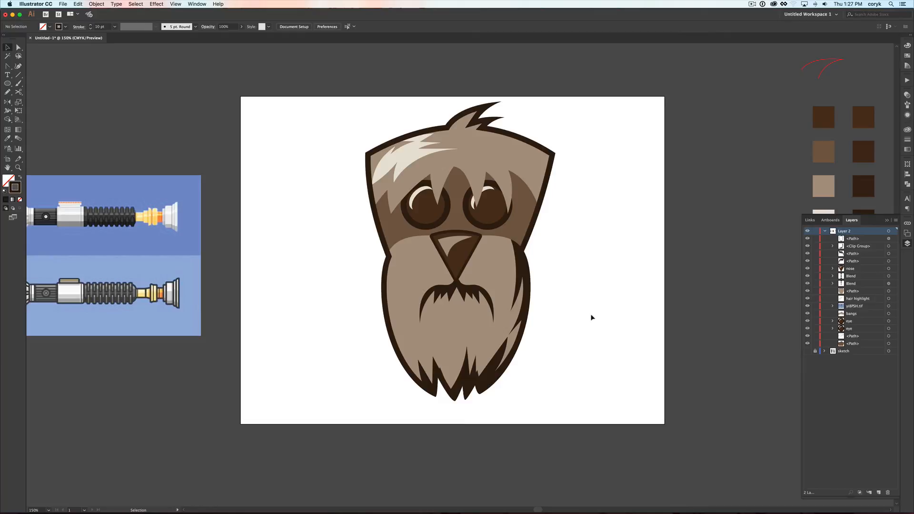
pyautogui.click(530, 230)
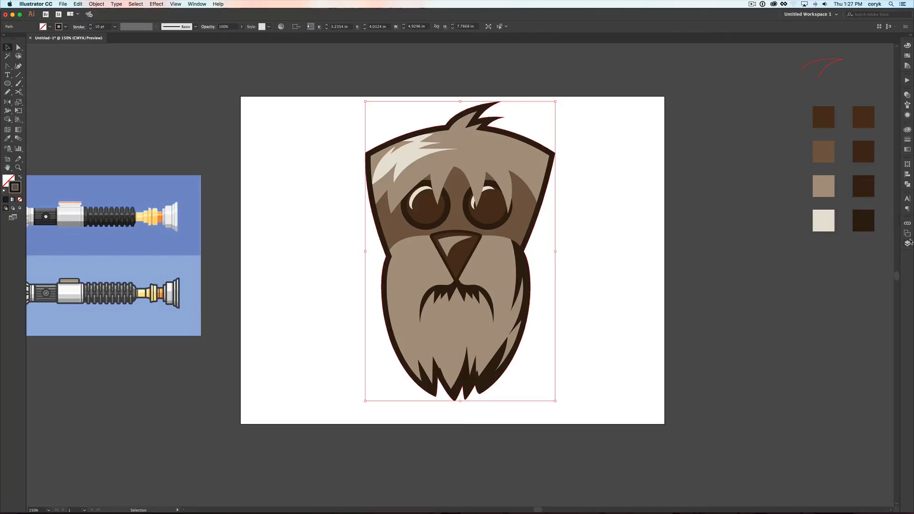
pyautogui.click(908, 243)
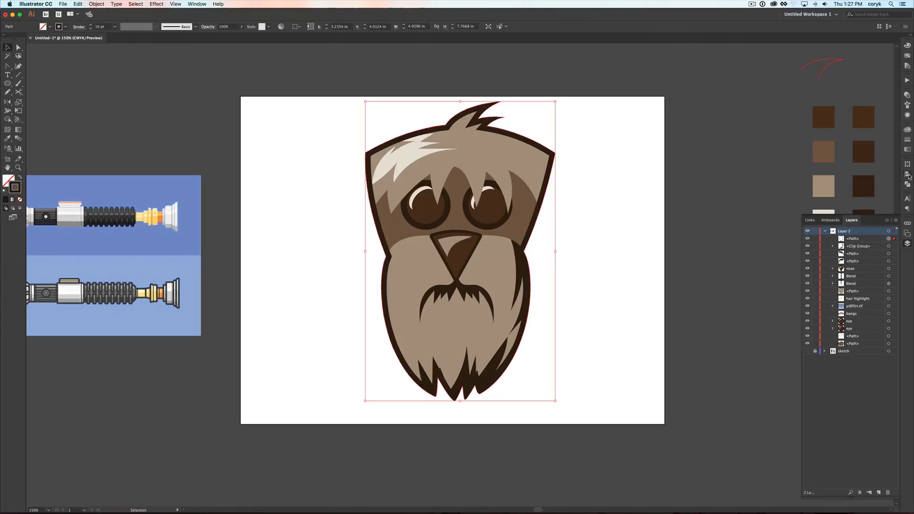
pyautogui.click(907, 141)
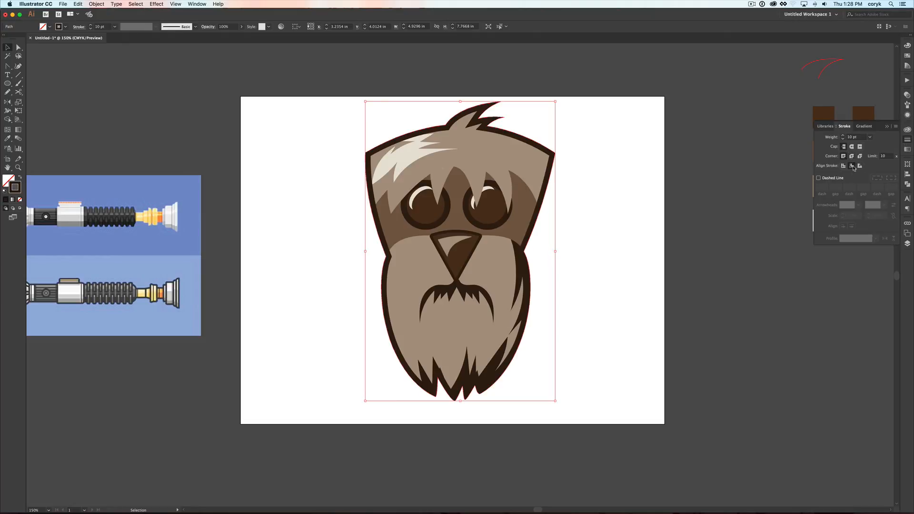
pyautogui.click(842, 166)
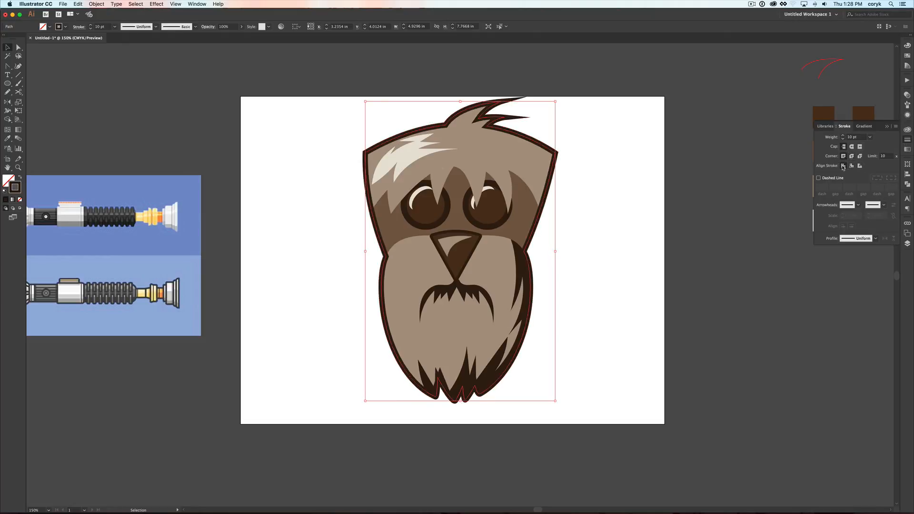
pyautogui.click(606, 277)
# Examine the anchor point and handles along the left edge of the muzzle shape.
pyautogui.press('a')
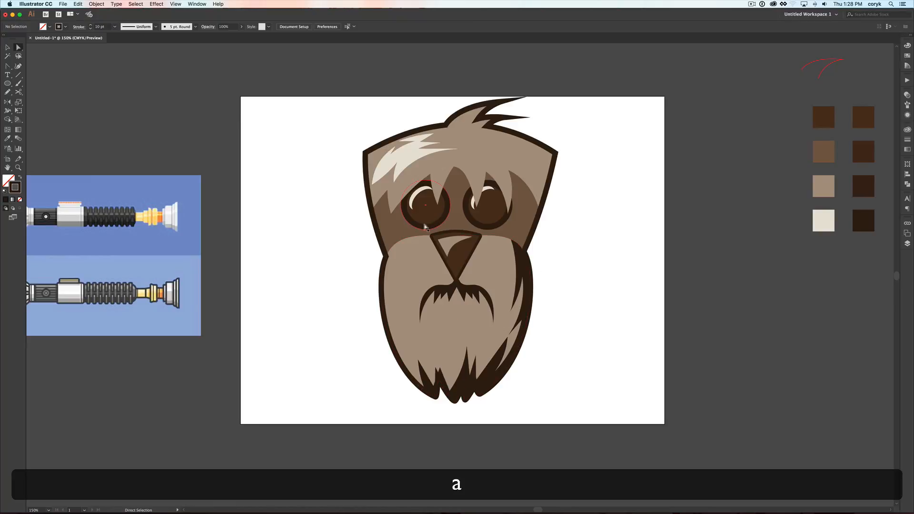
pyautogui.click(389, 273)
pyautogui.moveTo(381, 287); pyautogui.dragTo(381, 293)
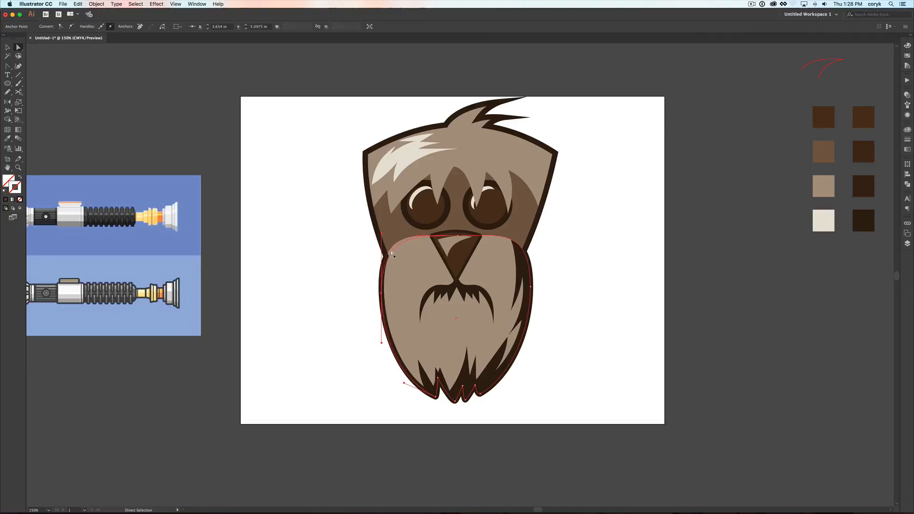
pyautogui.click(388, 275)
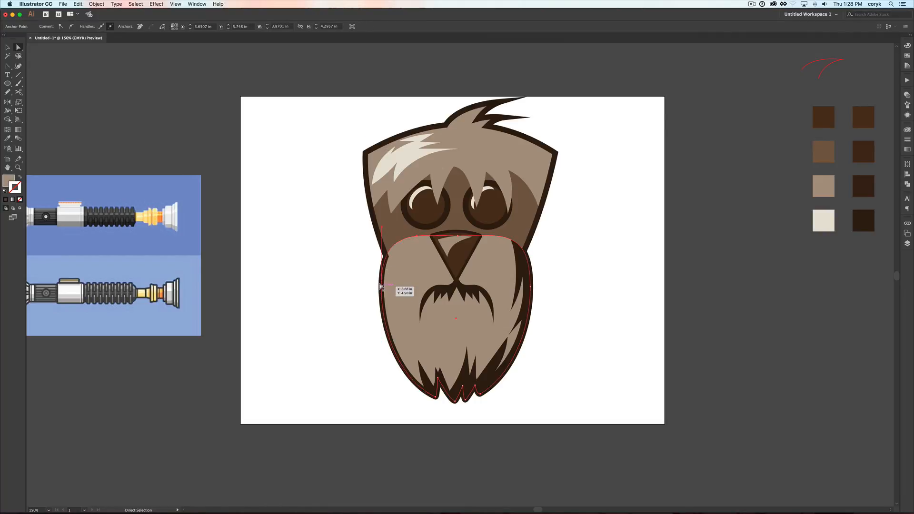
pyautogui.click(382, 293)
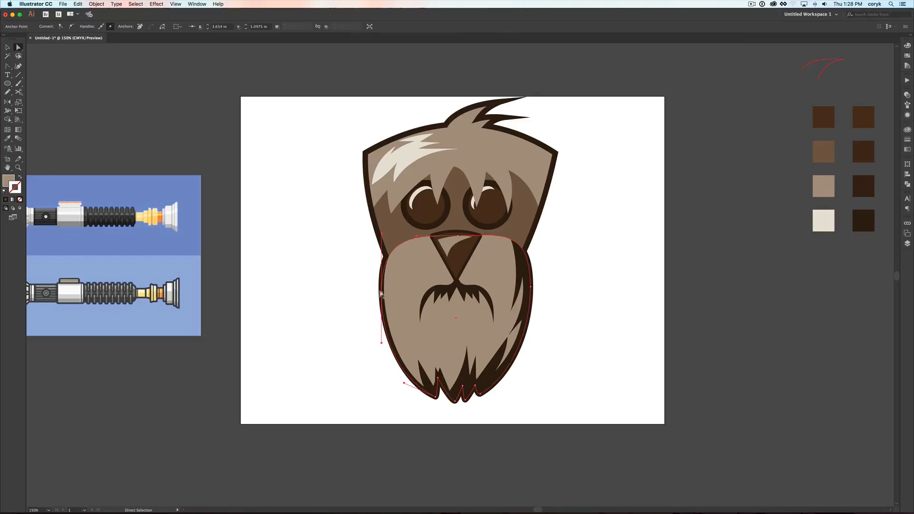
pyautogui.click(568, 251)
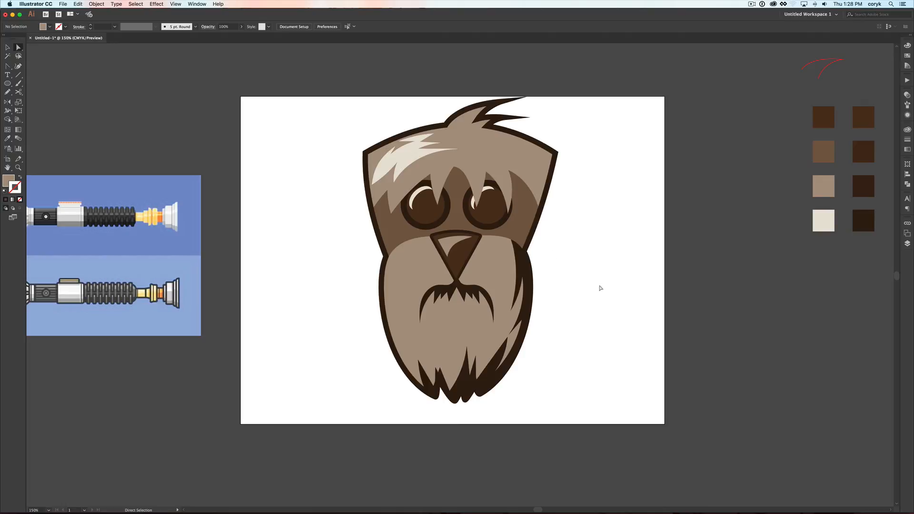
# Show the sketch layer with the dog reference photos again and return to the Selection tool.
pyautogui.click(908, 243)
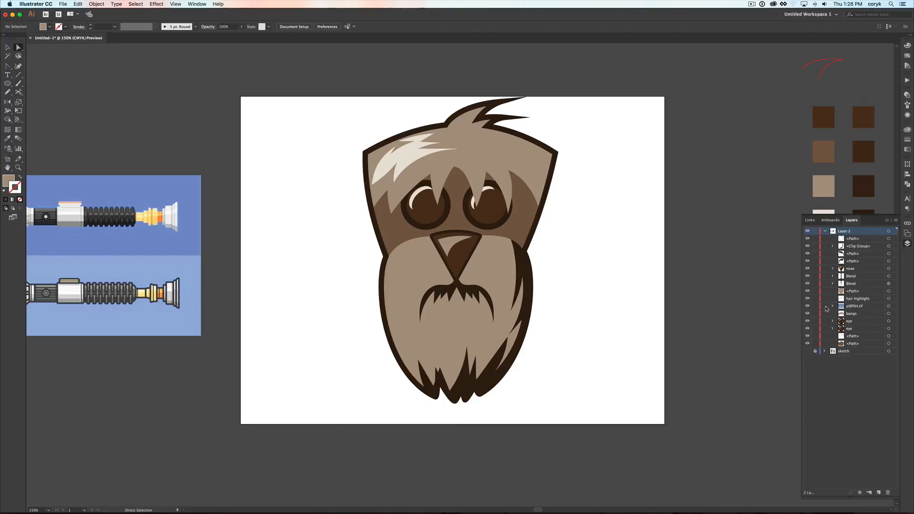
pyautogui.click(808, 351)
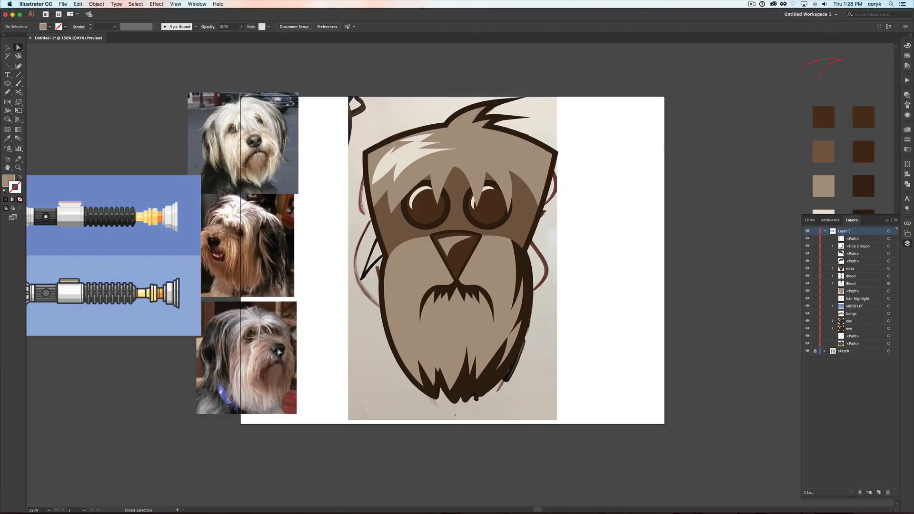
pyautogui.press('v')
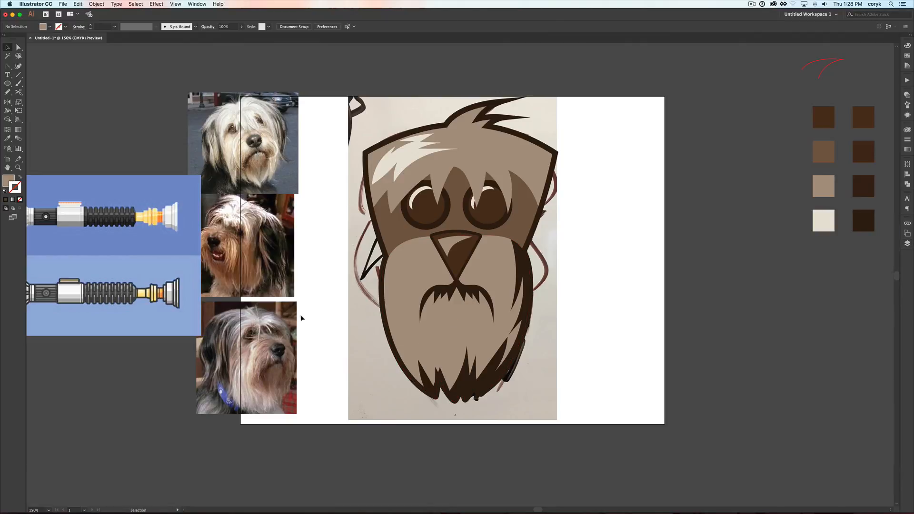
# Switch to Photoshop and enlarge its window with drawing_tablet_illo_talk.psd to full size.
pyautogui.press('super+Tab')
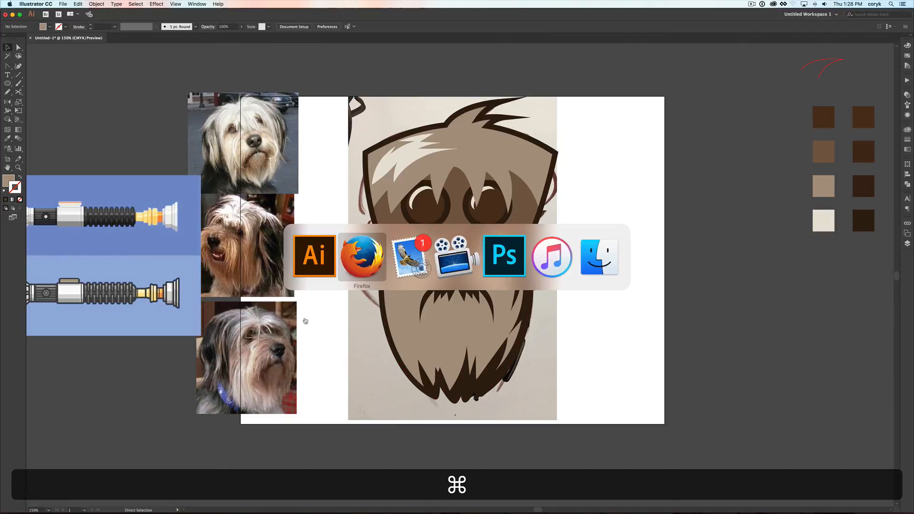
pyautogui.press('super+Tab')
pyautogui.press('super+Tab')
pyautogui.press('super+Tab')
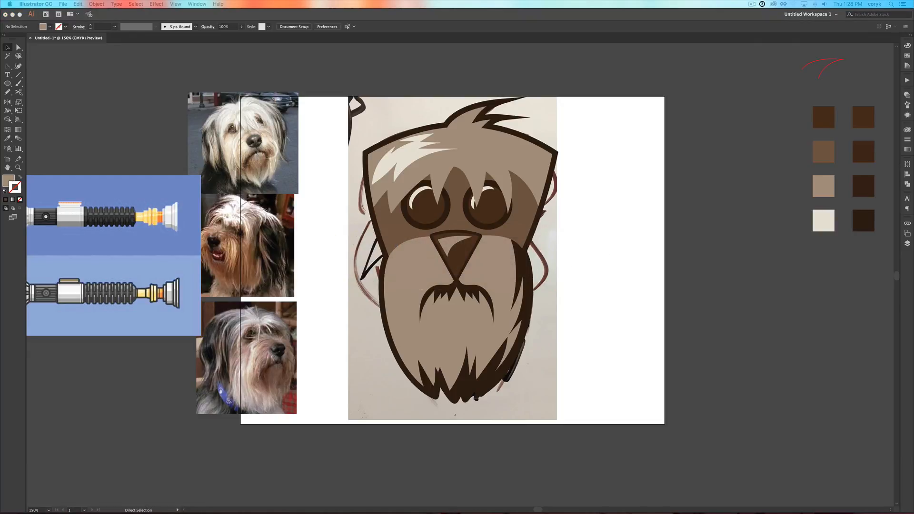
pyautogui.moveTo(913, 213); pyautogui.dragTo(481, 113)
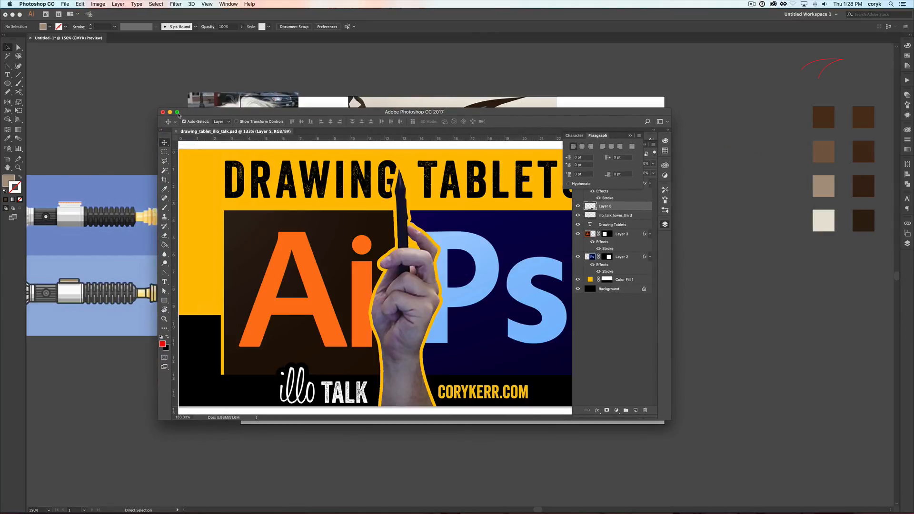
pyautogui.click(178, 112)
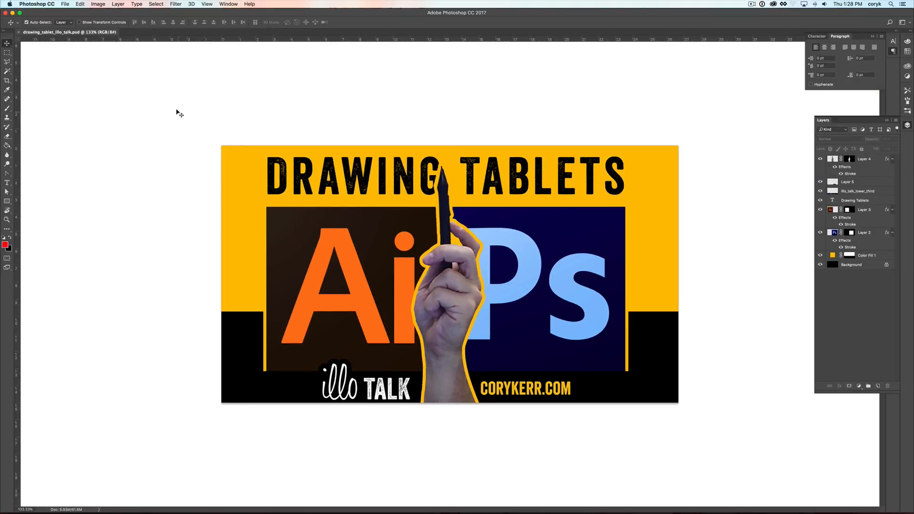
# Switch to Firefox and bring the image-search photo of the dog in the "Gilmore girls" chair into the Photoshop document.
pyautogui.press('super+Tab')
pyautogui.press('super+Tab')
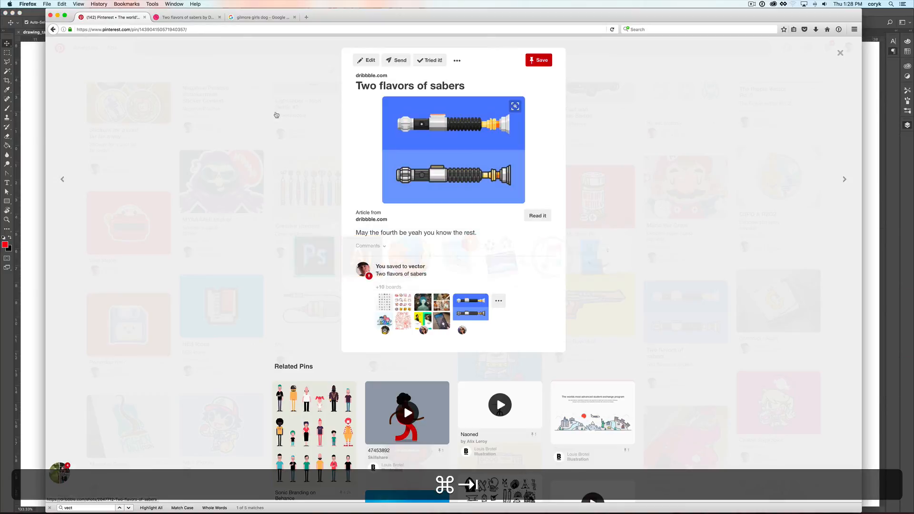
pyautogui.hotkey('ctrl', 'Tab')
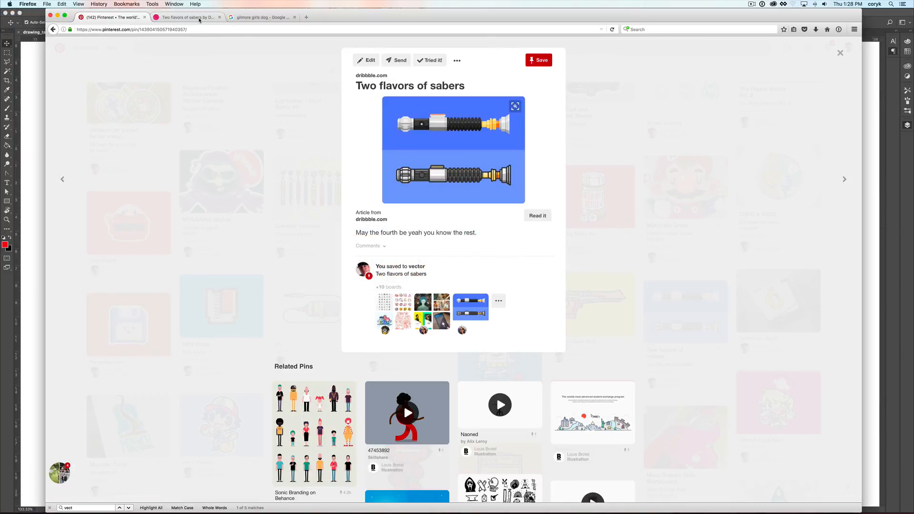
pyautogui.hotkey('ctrl', 'Tab')
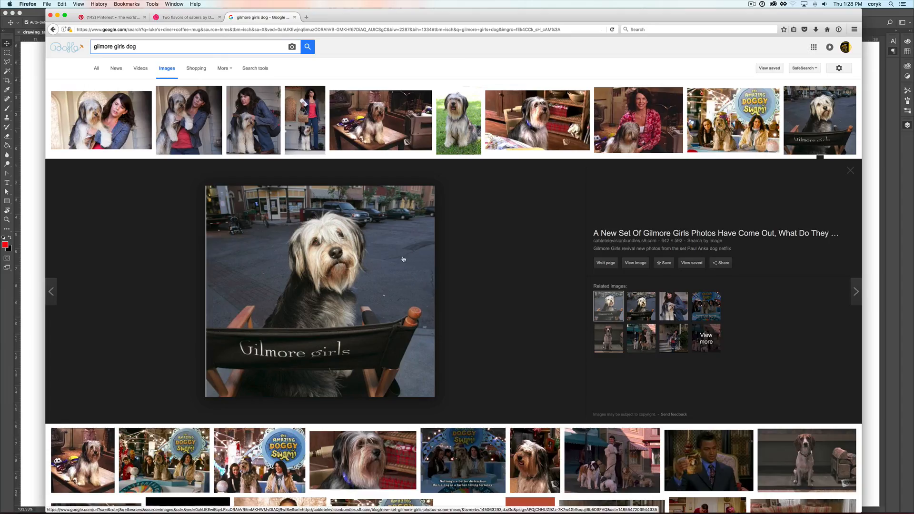
pyautogui.moveTo(336, 262); pyautogui.dragTo(404, 307)
pyautogui.press('super+Tab')
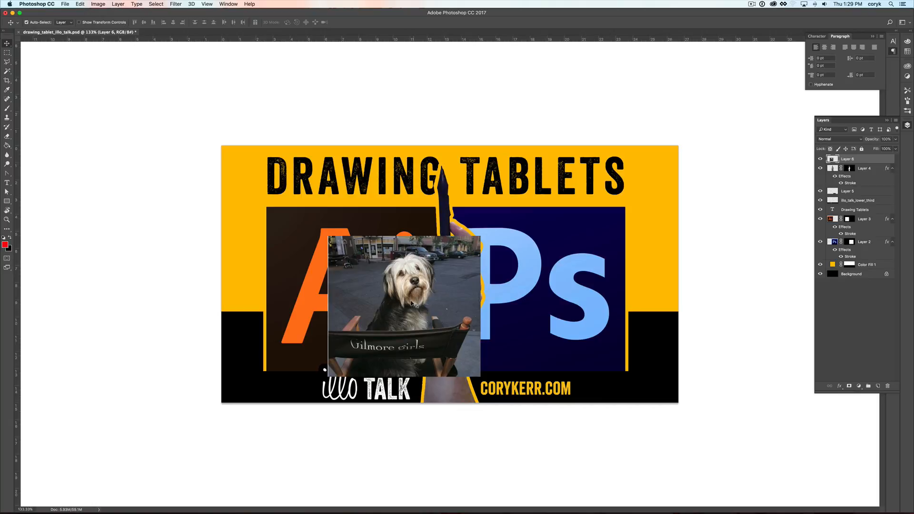
# Hide all layers below the dog photo, scale the photo to about 251%, and position the dog's head in the canvas's left half.
pyautogui.moveTo(820, 274); pyautogui.dragTo(820, 166)
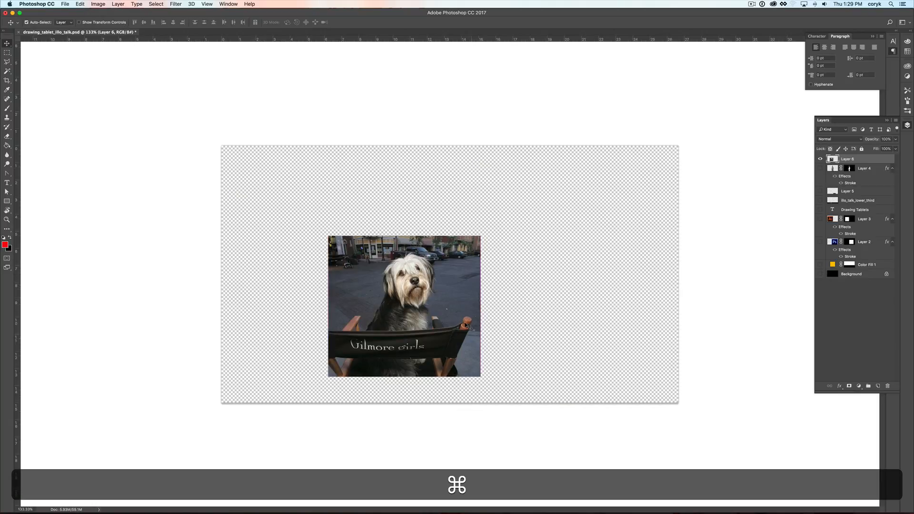
pyautogui.moveTo(467, 322); pyautogui.dragTo(361, 232)
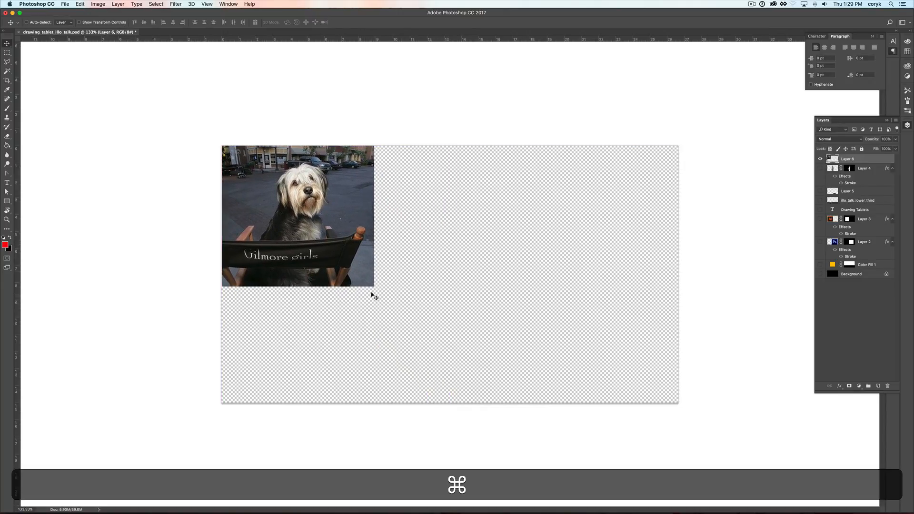
pyautogui.press('super+t')
pyautogui.moveTo(374, 287); pyautogui.dragTo(482, 398)
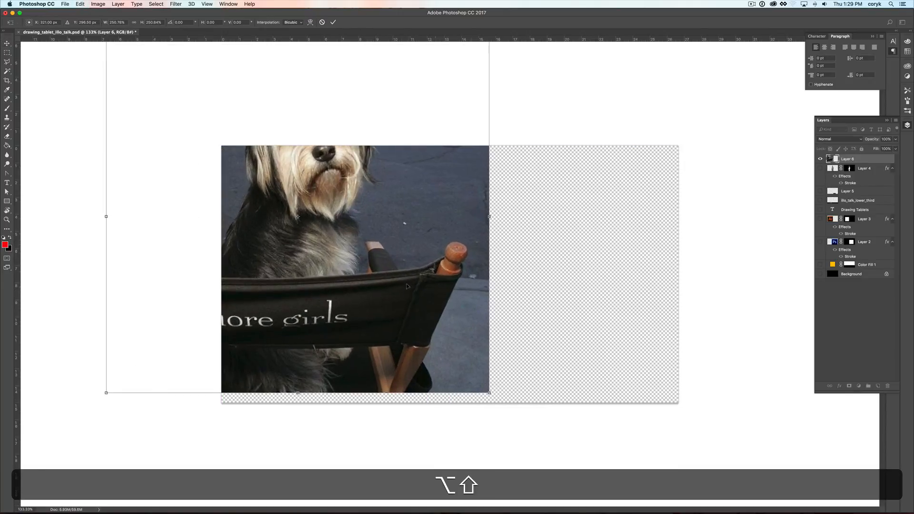
pyautogui.moveTo(396, 235); pyautogui.dragTo(420, 314)
pyautogui.press('Return')
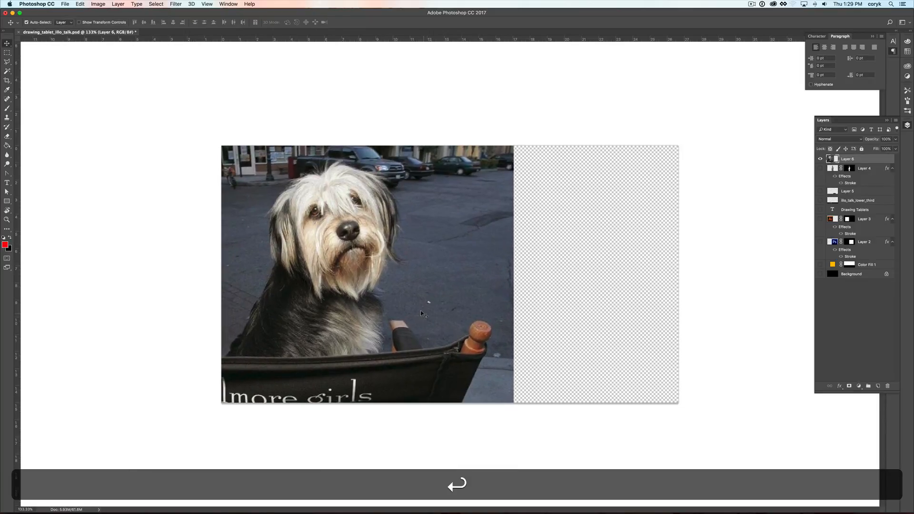
# Switch to Firefox and bring the image-search photo of the dog sitting at the table into the Photoshop document.
pyautogui.press('super+Tab')
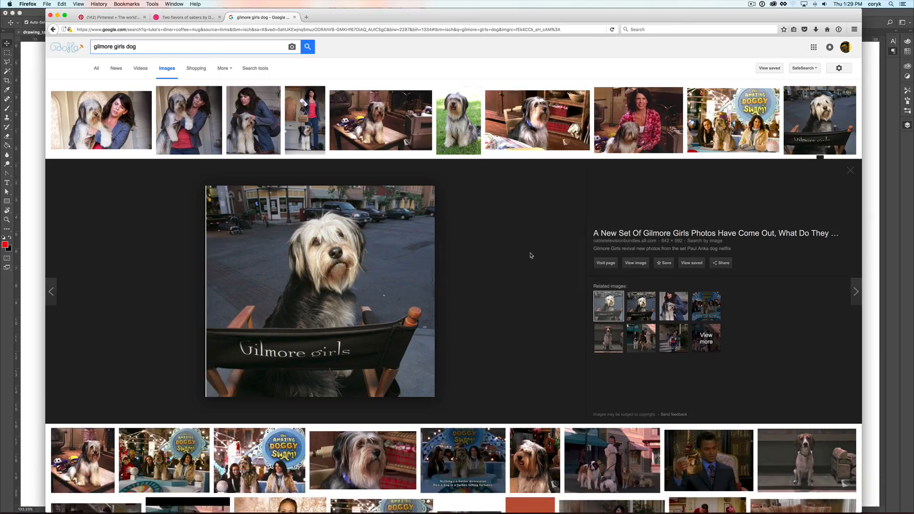
pyautogui.click(543, 145)
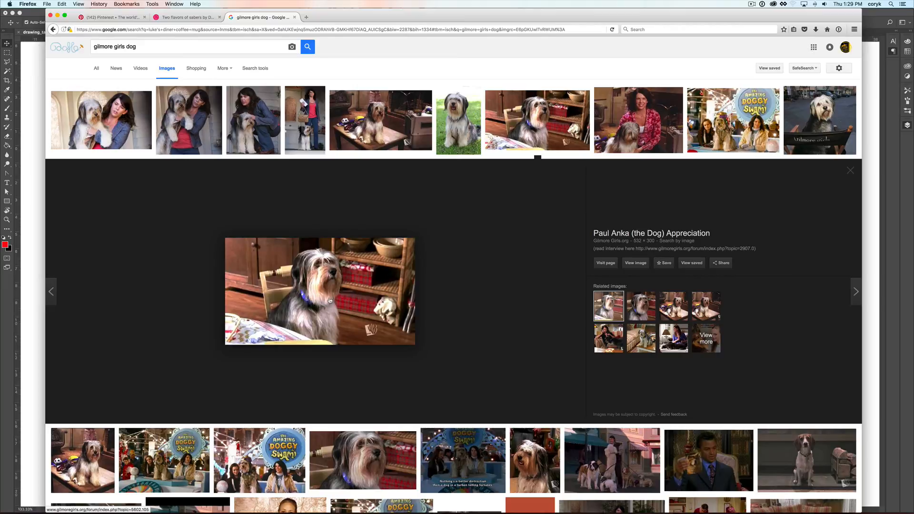
pyautogui.moveTo(324, 303); pyautogui.dragTo(673, 175)
pyautogui.press('super+Tab')
# Scale up the second dog photo proportionally and position its dog in the canvas's right half.
pyautogui.press('super+t')
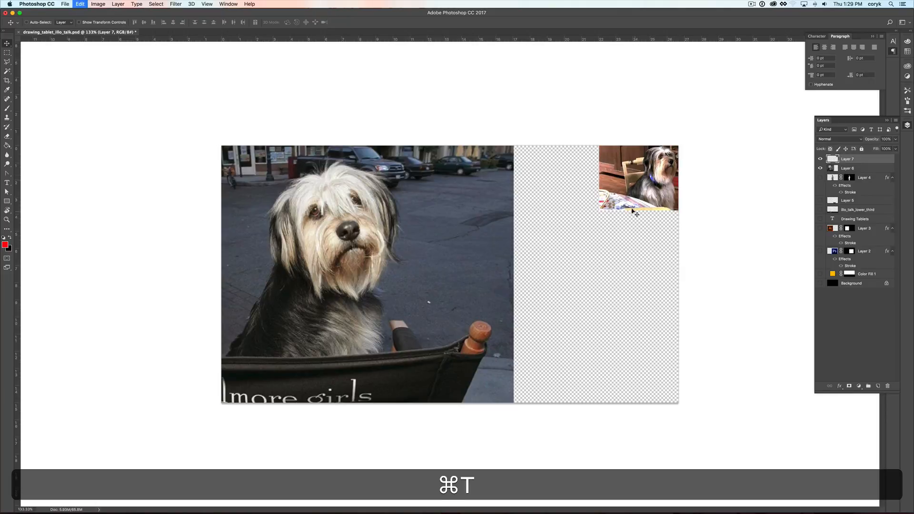
pyautogui.moveTo(599, 210); pyautogui.dragTo(376, 495)
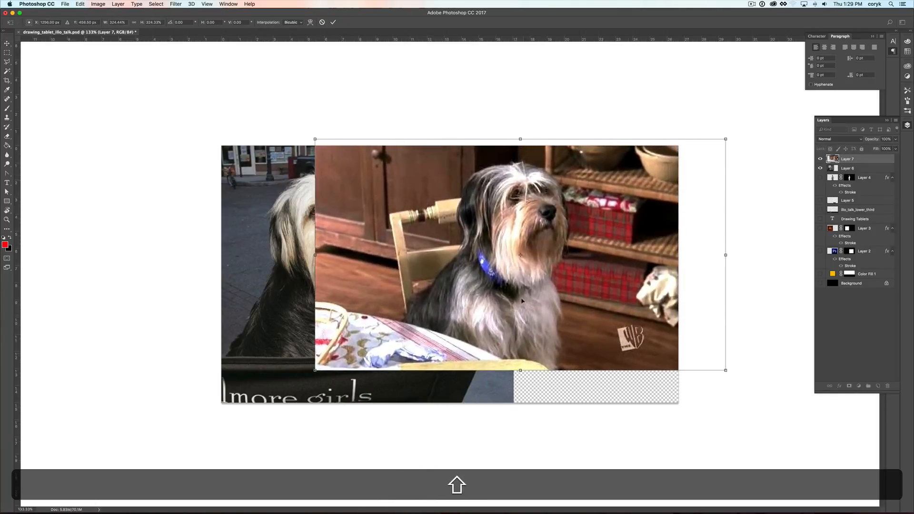
pyautogui.moveTo(527, 299); pyautogui.dragTo(624, 328)
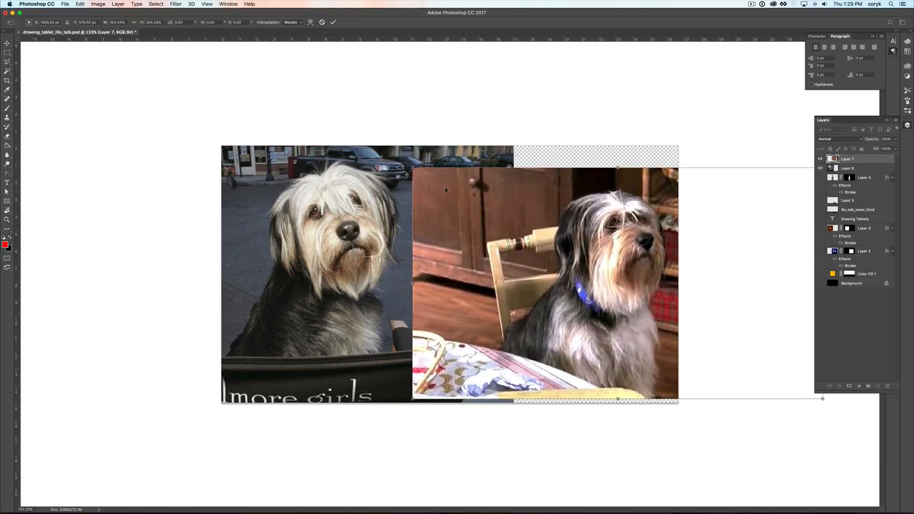
pyautogui.moveTo(412, 166); pyautogui.dragTo(351, 133)
pyautogui.press('Return')
# Cut away the second photo's left part along a slanted edge with the Polygonal Lasso, uncovering the first dog.
pyautogui.press('l')
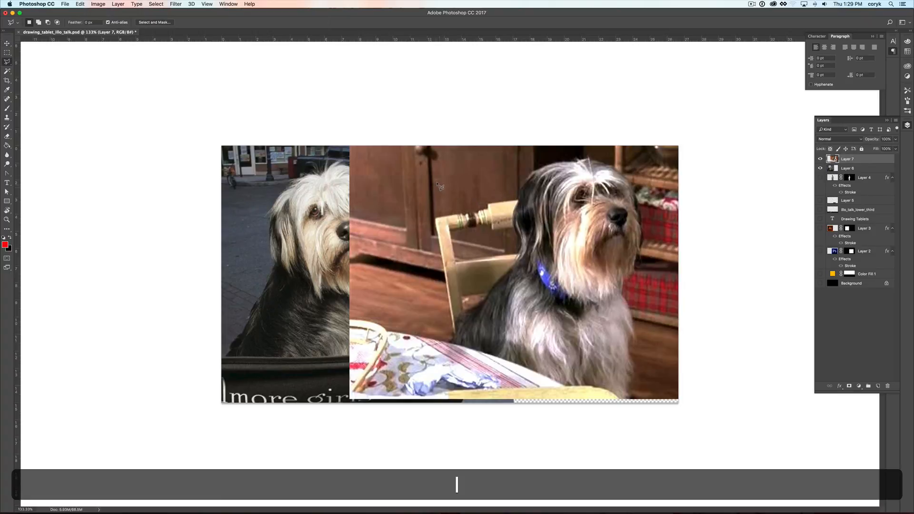
pyautogui.click(534, 128)
pyautogui.click(391, 464)
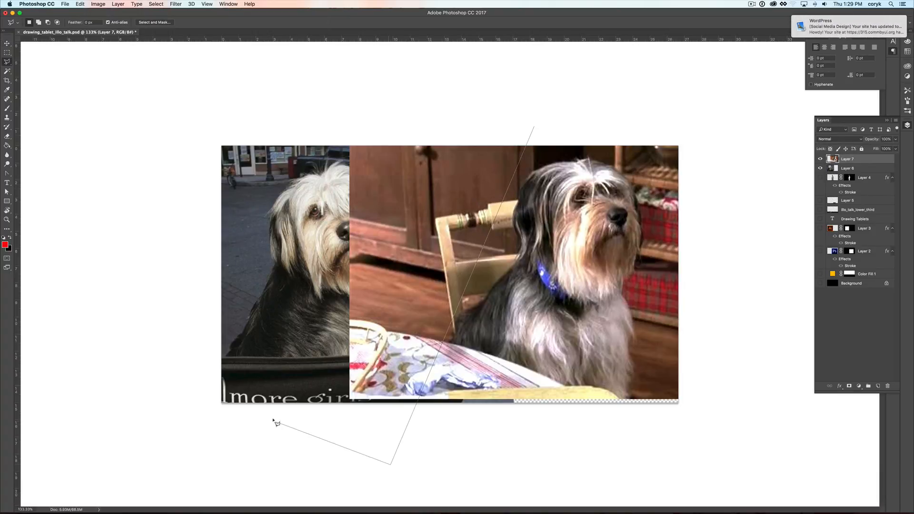
pyautogui.click(274, 412)
pyautogui.click(504, 86)
pyautogui.click(544, 75)
pyautogui.click(312, 329)
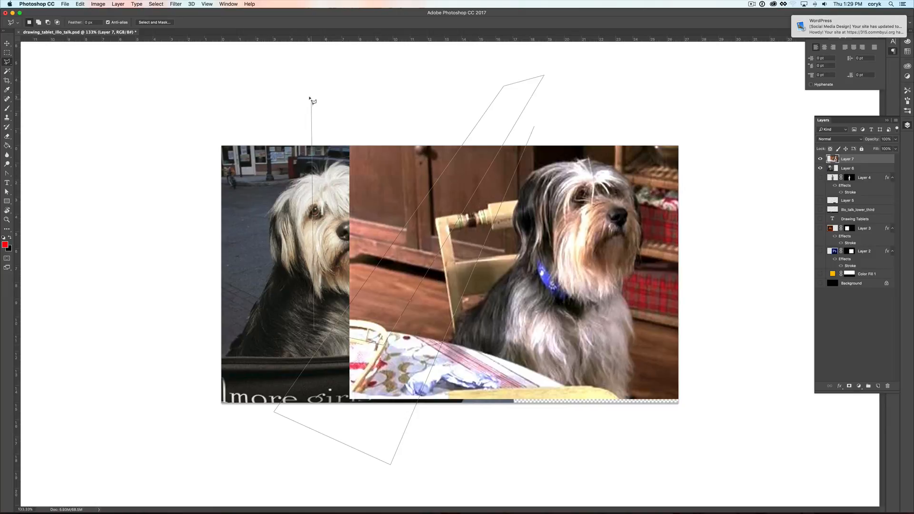
pyautogui.click(310, 96)
pyautogui.doubleClick(566, 103)
pyautogui.press('BackSpace')
# Clear the selection and merge the two dog photo layers into one.
pyautogui.press('v')
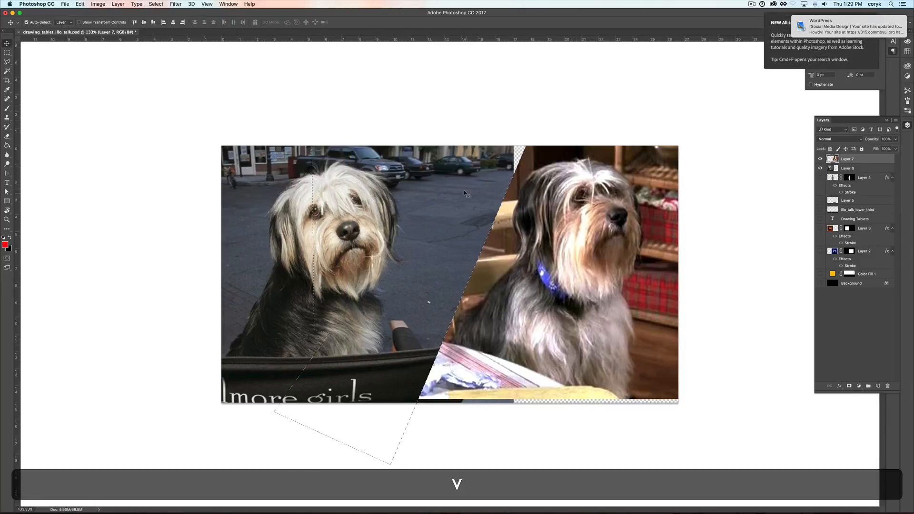
pyautogui.press('super+d')
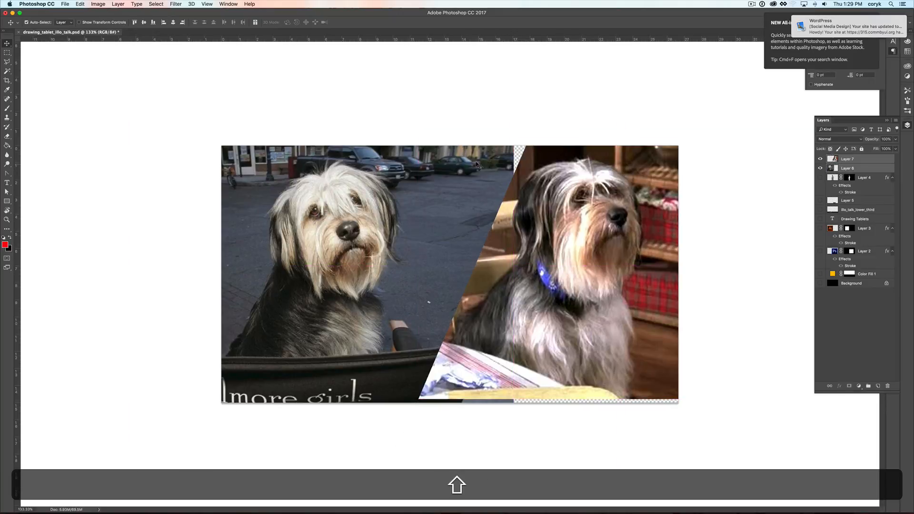
pyautogui.press('super+shift+e')
pyautogui.press('super')
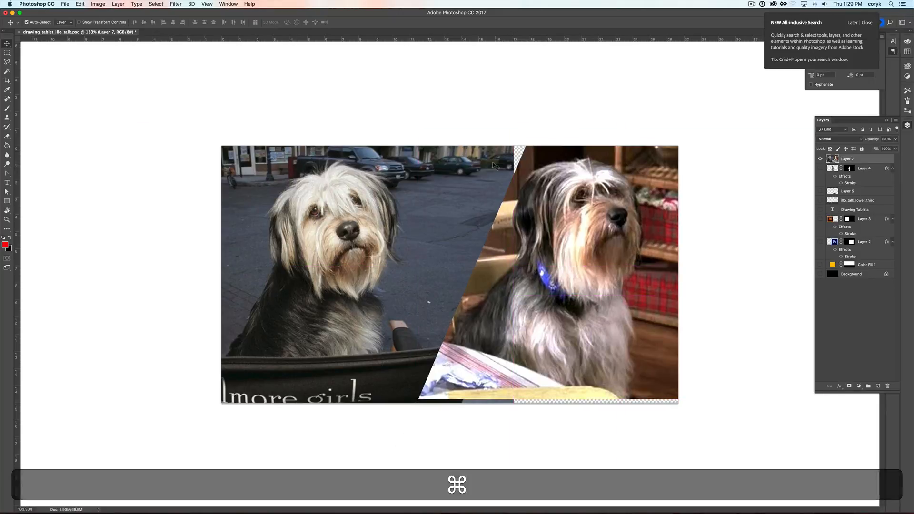
# Apply a Gaussian Blur with a radius of about 19 pixels to the merged dog photos, previewing it on the canvas.
pyautogui.click(176, 4)
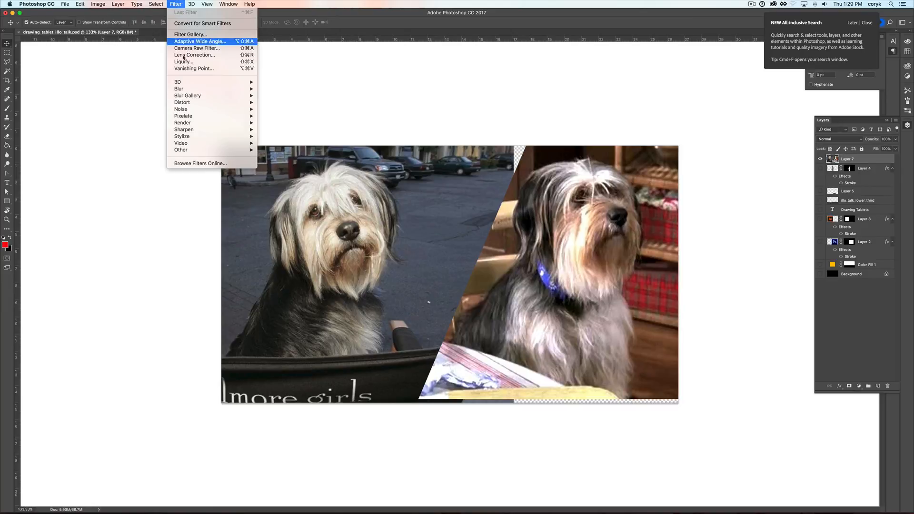
pyautogui.moveTo(214, 89)
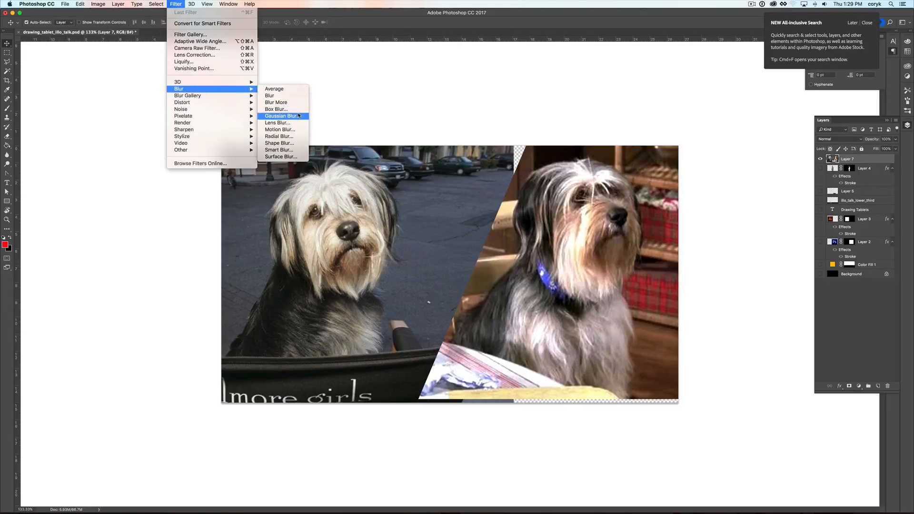
pyautogui.click(284, 116)
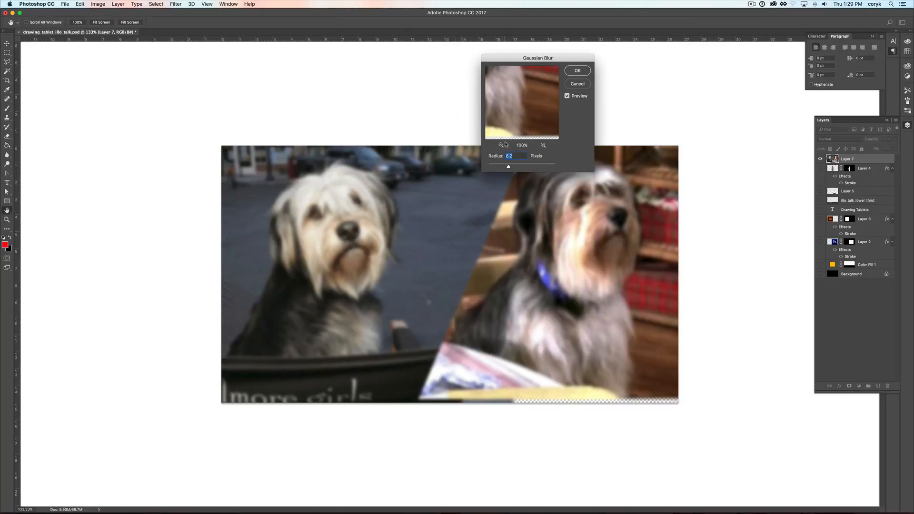
pyautogui.moveTo(509, 167); pyautogui.dragTo(518, 167)
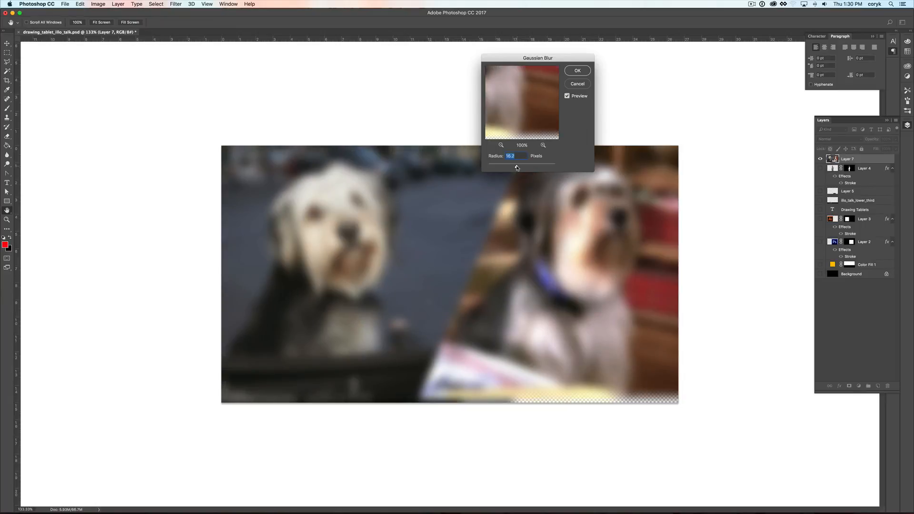
pyautogui.moveTo(552, 57); pyautogui.dragTo(153, 183)
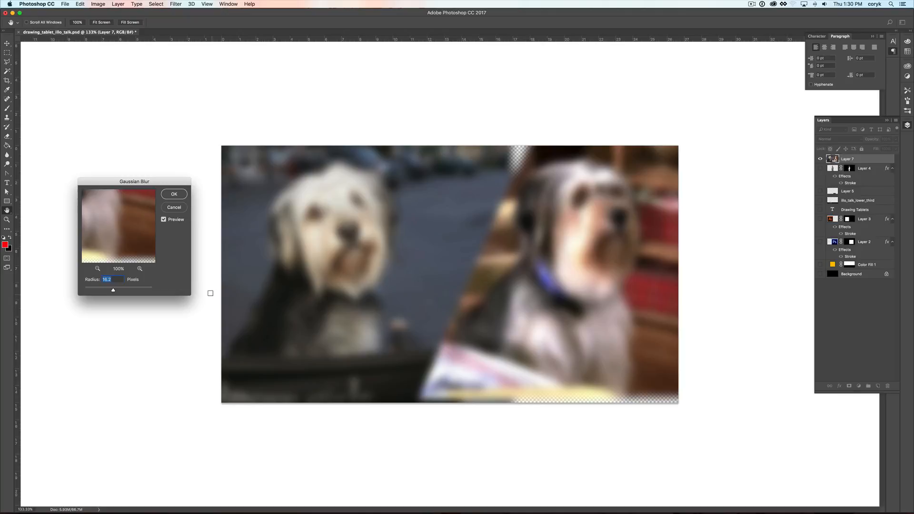
pyautogui.moveTo(112, 291); pyautogui.dragTo(114, 292)
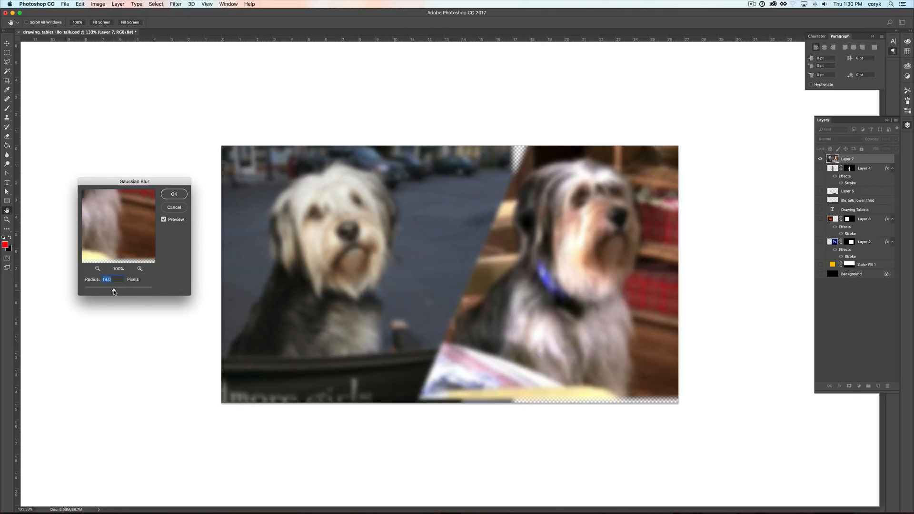